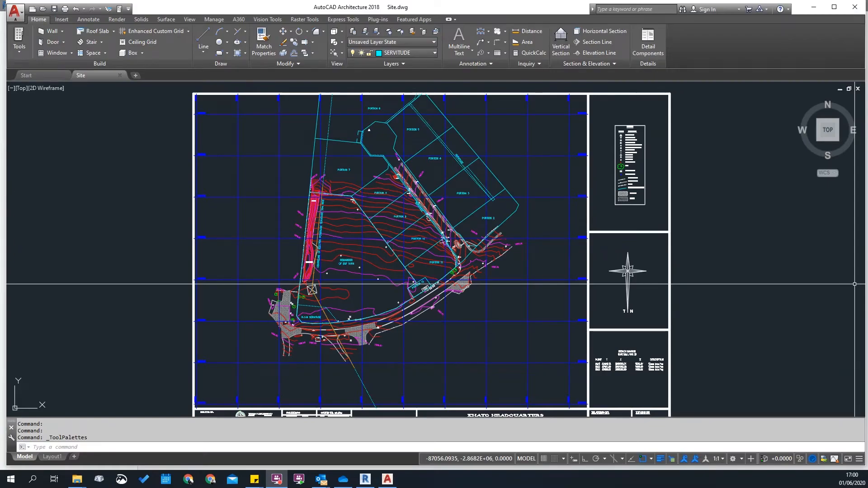
# Step: Examine the bench marks table with its WG 29 system and point coordinates in the survey drawing's title block
pyautogui.scroll(-10, 510, 229)
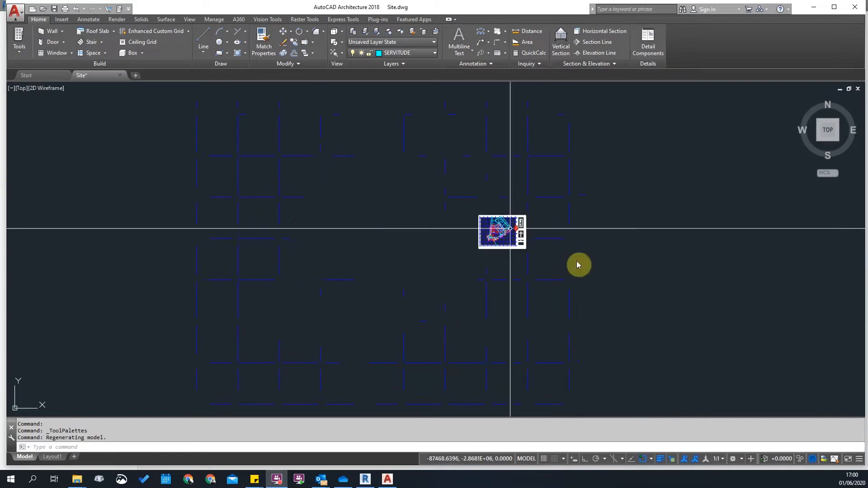
pyautogui.scroll(8, 486, 208)
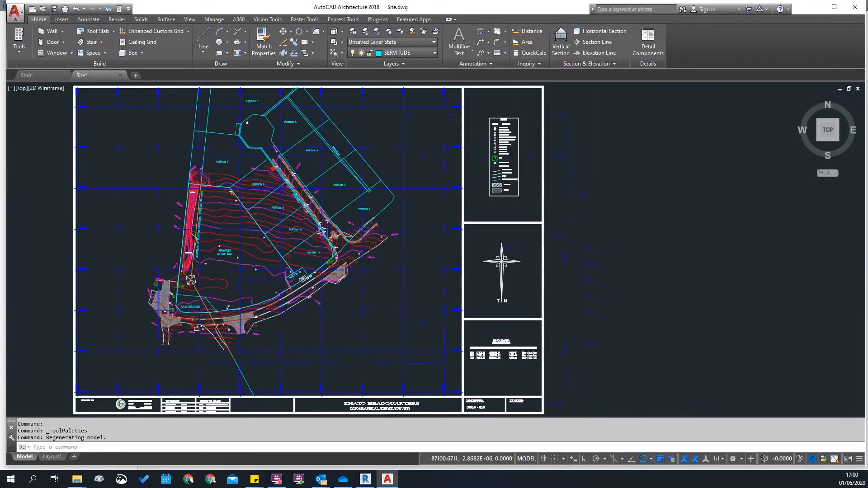
pyautogui.scroll(8, 367, 185)
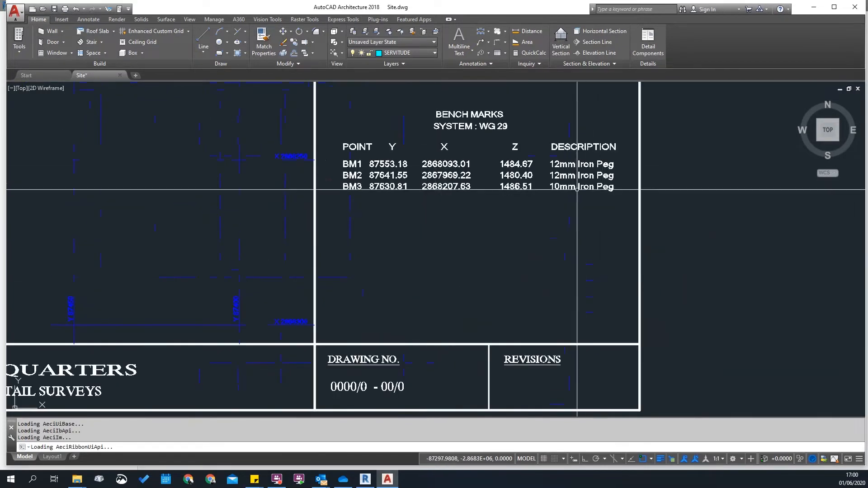
pyautogui.moveTo(366, 185); pyautogui.dragTo(379, 229, button='middle')
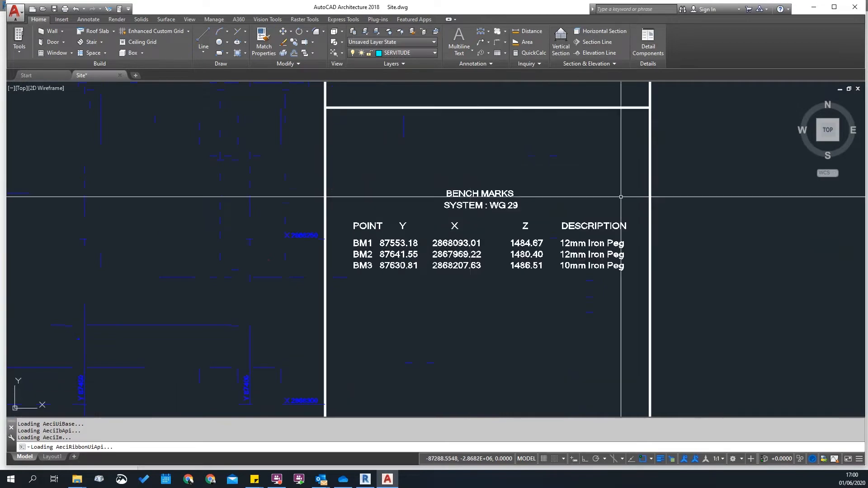
pyautogui.scroll(4, 534, 153)
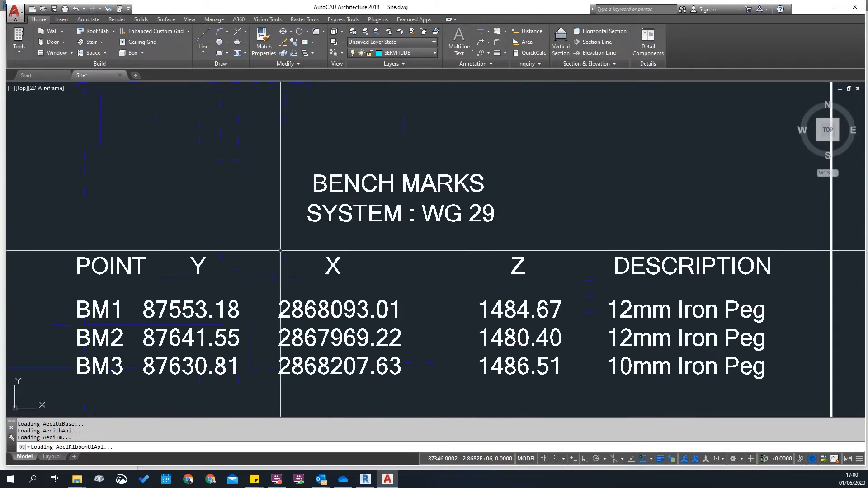
pyautogui.scroll(-3, 349, 214)
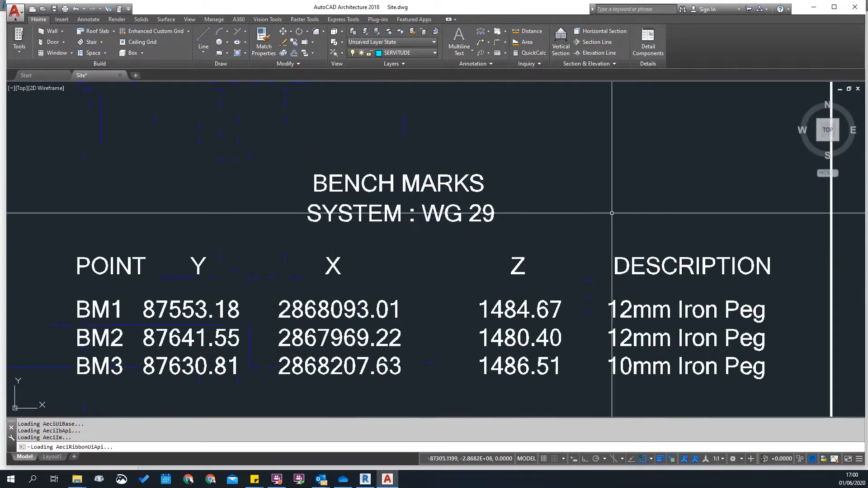
pyautogui.scroll(1, 317, 253)
pyautogui.scroll(2, 364, 256)
pyautogui.scroll(-2, 364, 256)
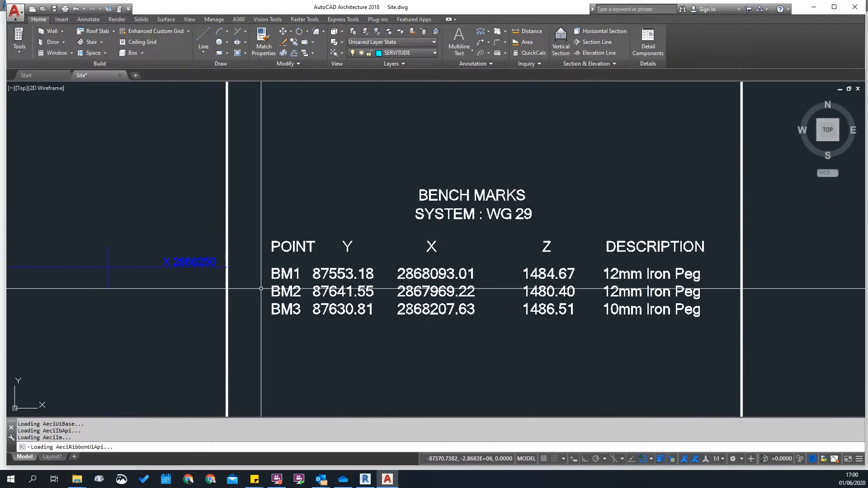
# Step: Examine the roads, paved areas and R.O.W servitude along the southern edge of the site survey
pyautogui.scroll(4, 287, 271)
pyautogui.scroll(-5, 287, 271)
pyautogui.scroll(3, 338, 261)
pyautogui.scroll(-5, 338, 261)
pyautogui.scroll(5, 340, 260)
pyautogui.scroll(-4, 458, 266)
pyautogui.scroll(5, 203, 203)
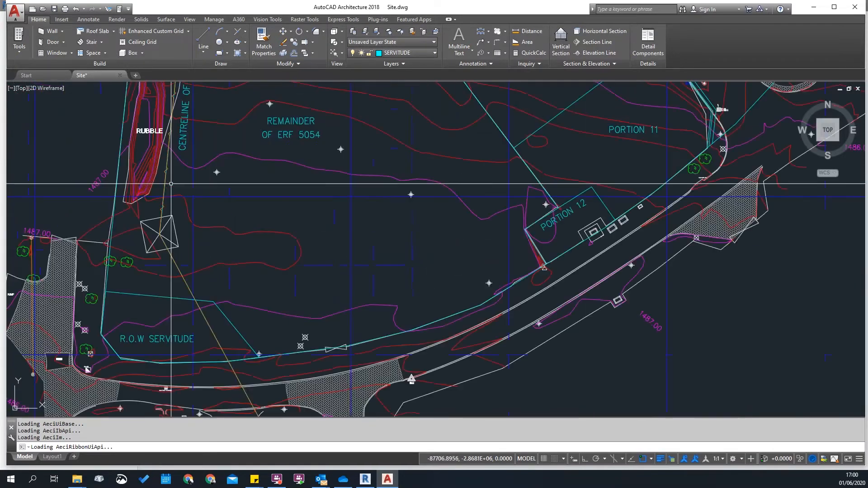
pyautogui.scroll(-2, 348, 202)
pyautogui.scroll(4, 227, 276)
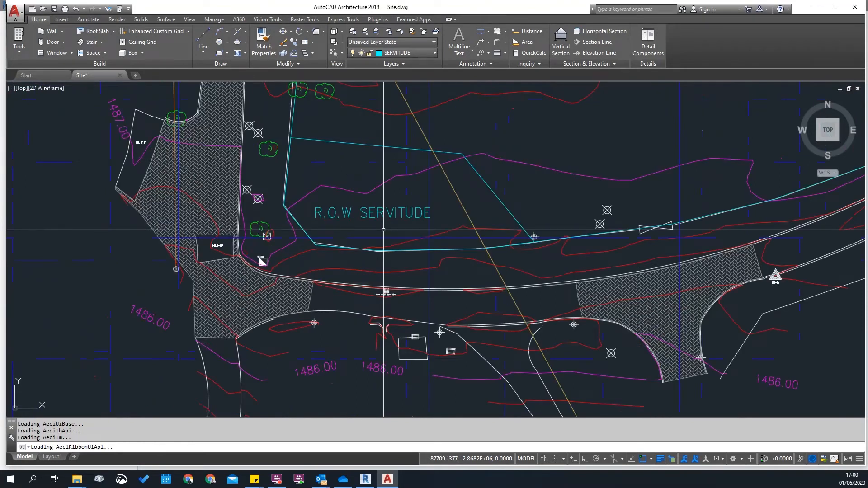
pyautogui.scroll(-2, 383, 230)
pyautogui.moveTo(585, 228)
pyautogui.mouseDown(button='middle')
pyautogui.moveTo(531, 350)
pyautogui.moveTo(494, 377)
pyautogui.mouseUp(button='middle')
pyautogui.scroll(-2, 495, 377)
pyautogui.scroll(4, 246, 149)
pyautogui.scroll(-2, 323, 163)
pyautogui.moveTo(323, 163); pyautogui.dragTo(350, 48, button='middle')
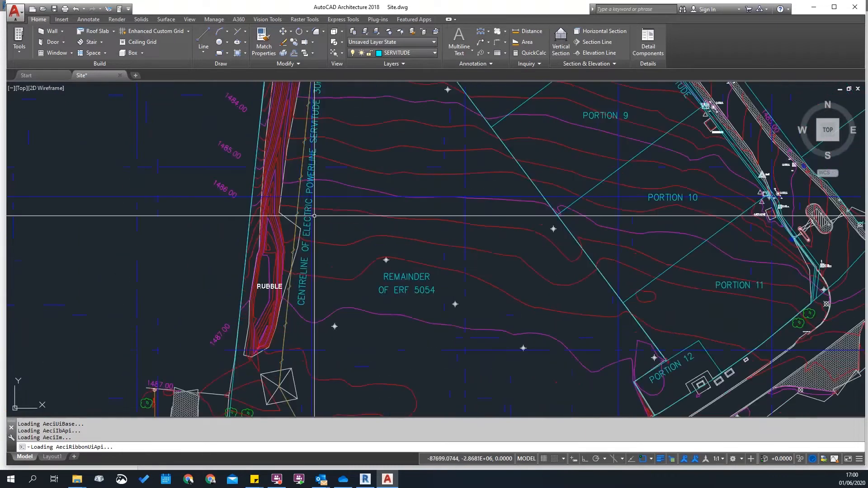
# Step: Examine the rubble strip, the powerline servitude, the contours and the numbered portions across the northern and eastern parts of the site
pyautogui.moveTo(348, 343)
pyautogui.mouseDown(button='middle')
pyautogui.moveTo(350, 218)
pyautogui.moveTo(307, 344)
pyautogui.mouseUp(button='middle')
pyautogui.moveTo(317, 196); pyautogui.dragTo(263, 415, button='middle')
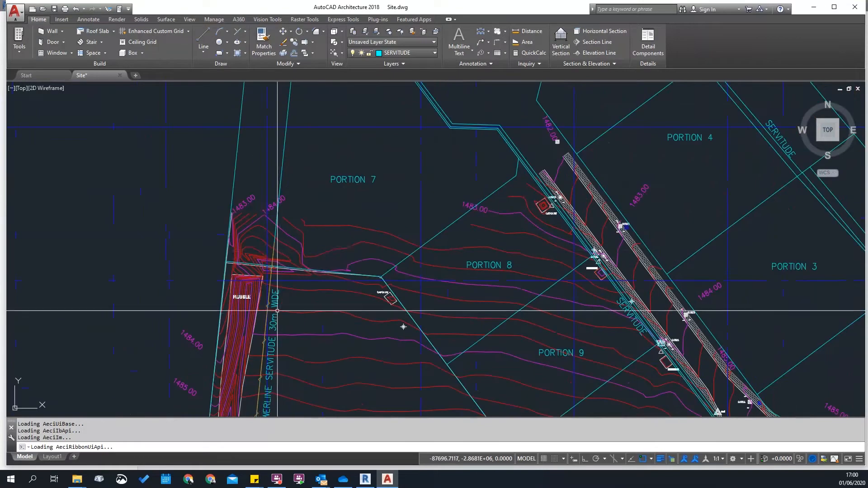
pyautogui.scroll(4, 254, 273)
pyautogui.scroll(-5, 325, 253)
pyautogui.moveTo(467, 341); pyautogui.dragTo(429, 238, button='middle')
pyautogui.scroll(3, 425, 231)
pyautogui.scroll(-5, 442, 271)
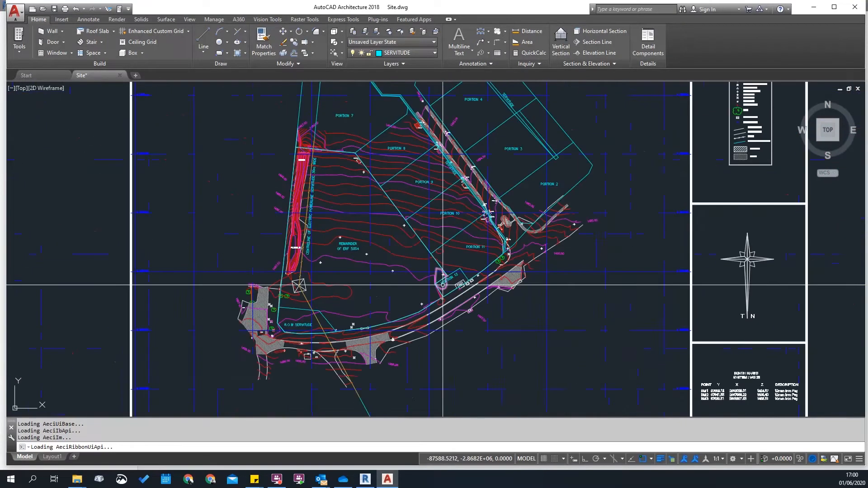
pyautogui.scroll(4, 442, 271)
pyautogui.scroll(-2, 320, 184)
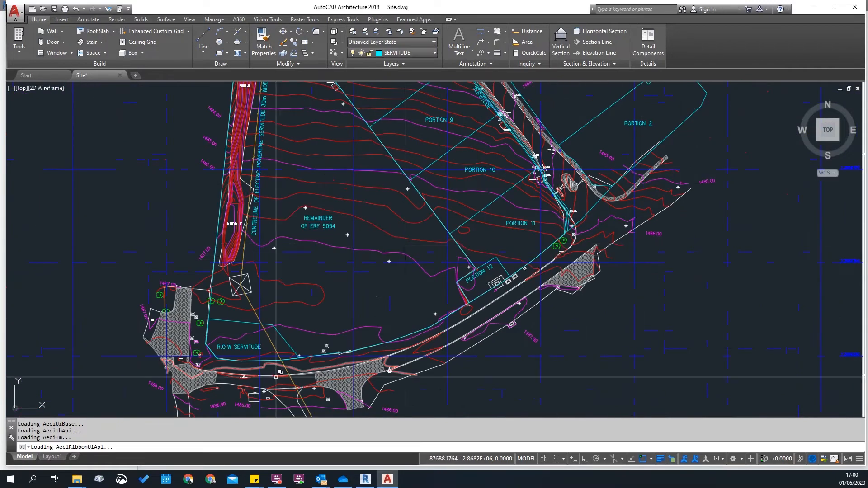
pyautogui.moveTo(551, 175); pyautogui.dragTo(587, 315, button='middle')
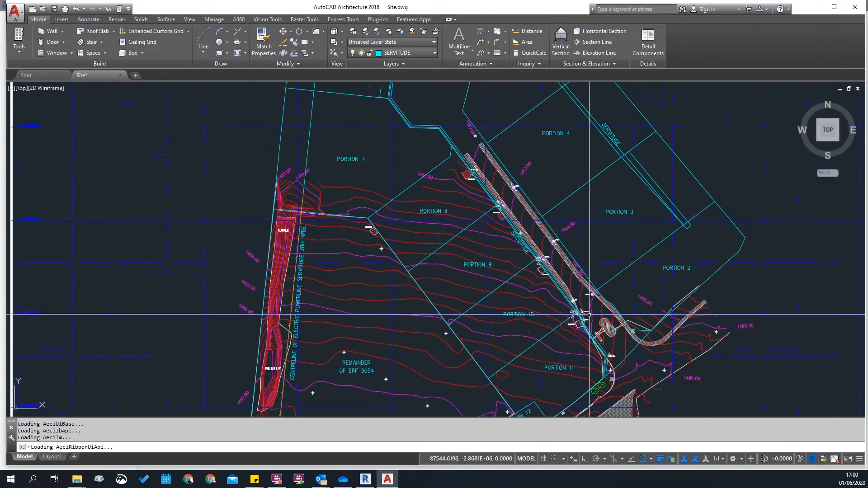
pyautogui.moveTo(408, 323); pyautogui.dragTo(396, 201, button='middle')
pyautogui.scroll(-4, 396, 202)
pyautogui.moveTo(366, 172)
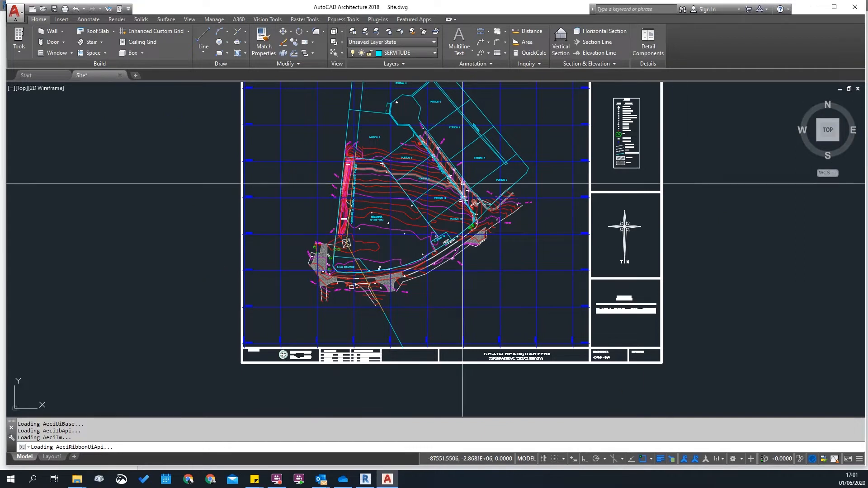
# Step: Examine the boundary around the Remainder of Erf 5054, including the cadastral line along Portion 12
pyautogui.scroll(5, 463, 183)
pyautogui.scroll(-4, 451, 207)
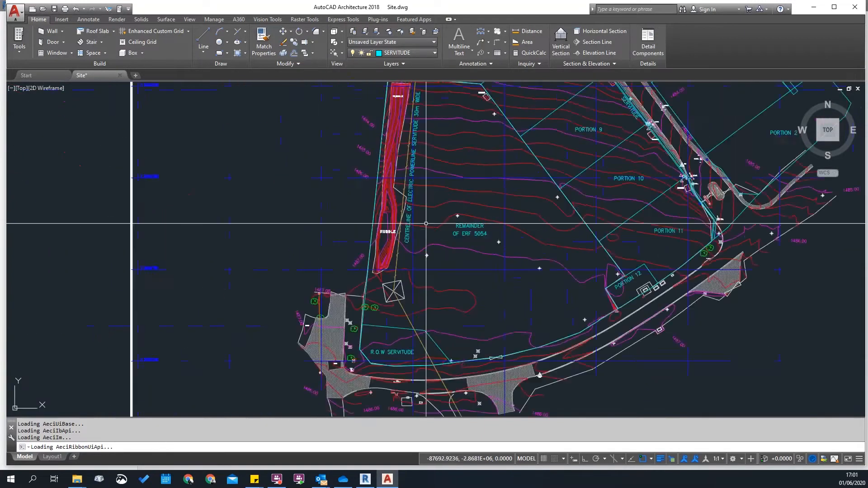
pyautogui.scroll(6, 424, 222)
pyautogui.moveTo(326, 335); pyautogui.dragTo(325, 267, button='middle')
pyautogui.scroll(-4, 245, 215)
pyautogui.moveTo(382, 240); pyautogui.dragTo(381, 282, button='middle')
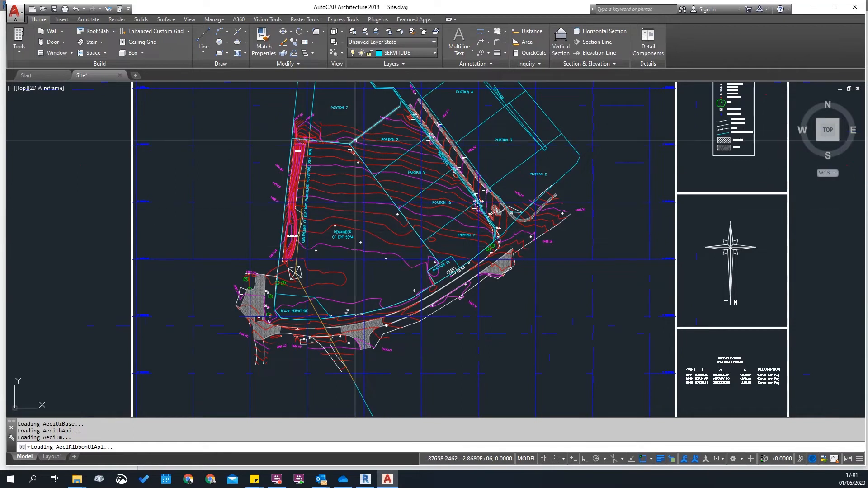
pyautogui.scroll(6, 443, 265)
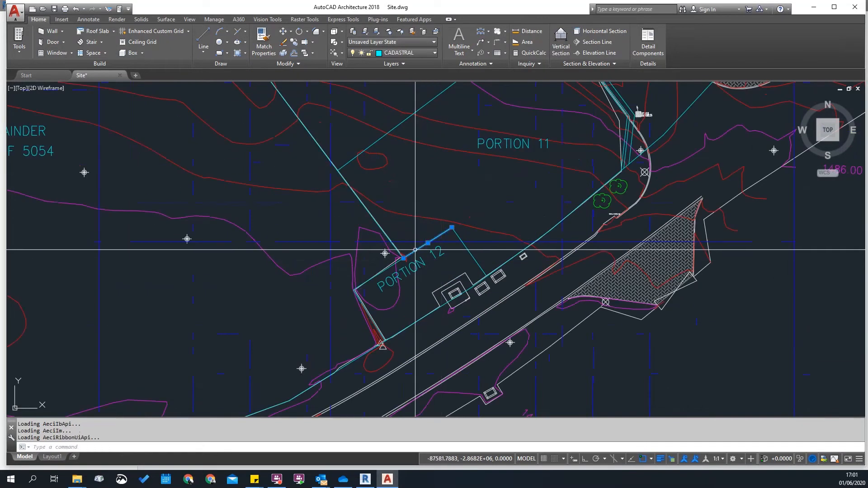
pyautogui.scroll(-12, 442, 257)
pyautogui.scroll(6, 442, 256)
pyautogui.scroll(2, 432, 172)
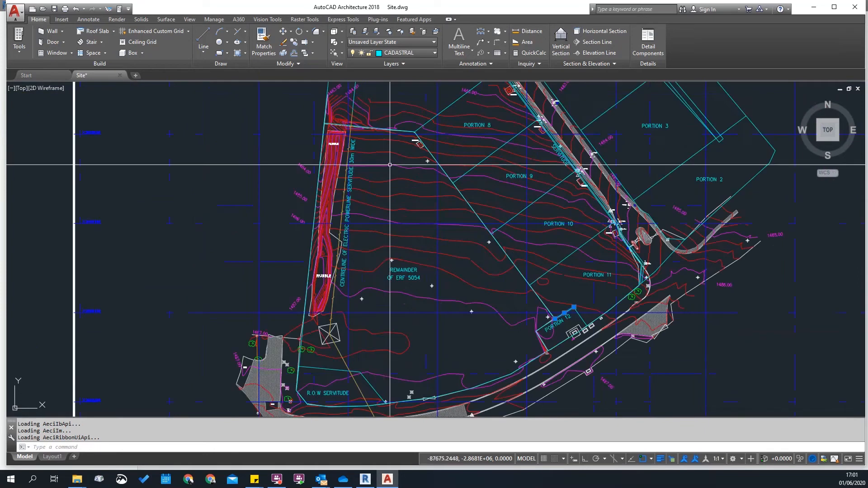
# Step: Select three contour lines running from the rubble strip towards Portion 9 to inspect them, and clear the selection
pyautogui.scroll(5, 432, 171)
pyautogui.click(397, 217)
pyautogui.click(349, 155)
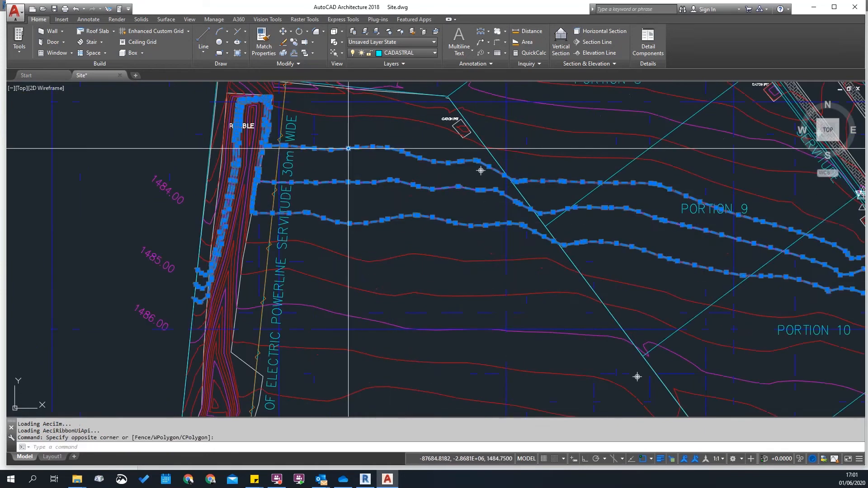
pyautogui.scroll(-5, 347, 149)
pyautogui.scroll(8, 380, 139)
pyautogui.scroll(-6, 475, 146)
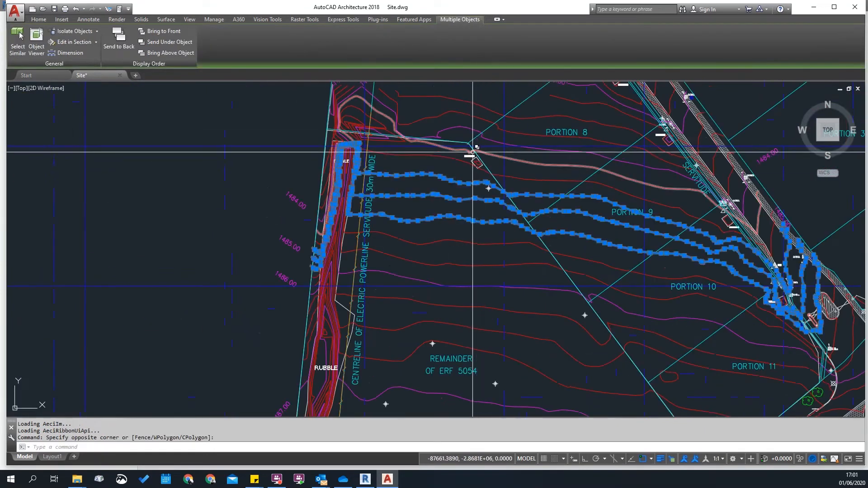
pyautogui.press('Escape')
pyautogui.press('Escape')
pyautogui.press('Escape')
# Step: Examine the contours and portions of the site in relation to the full survey sheet
pyautogui.scroll(-8, 456, 165)
pyautogui.moveTo(483, 267); pyautogui.dragTo(457, 273, button='middle')
pyautogui.scroll(6, 338, 203)
pyautogui.moveTo(479, 238)
pyautogui.mouseDown(button='middle')
pyautogui.moveTo(338, 196)
pyautogui.moveTo(331, 214)
pyautogui.mouseUp(button='middle')
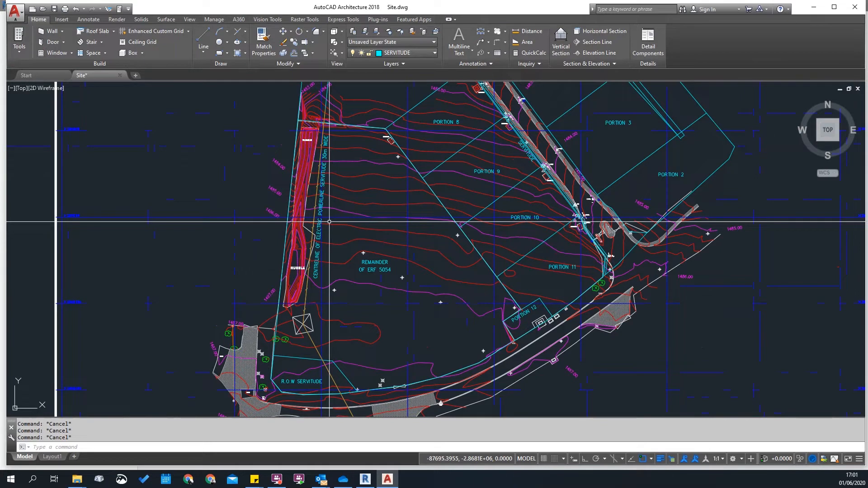
pyautogui.scroll(-5, 329, 221)
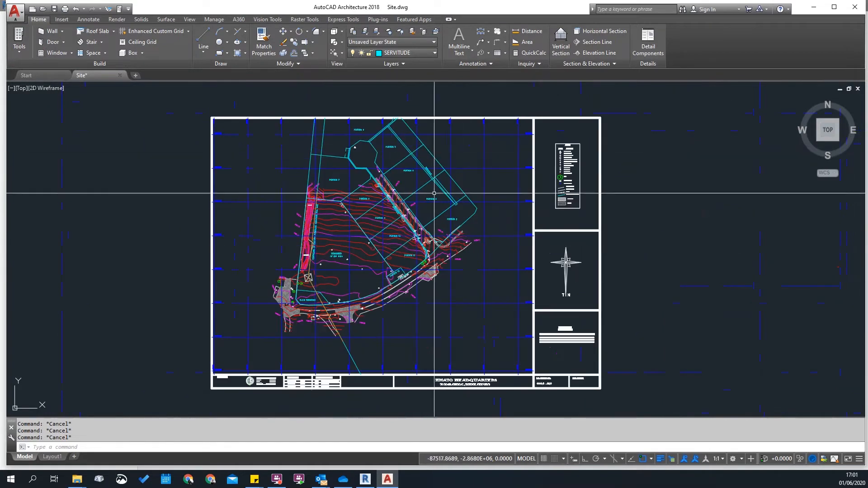
pyautogui.moveTo(337, 165); pyautogui.dragTo(329, 185, button='middle')
pyautogui.scroll(7, 328, 185)
pyautogui.moveTo(248, 197); pyautogui.dragTo(291, 277, button='middle')
pyautogui.scroll(-7, 290, 277)
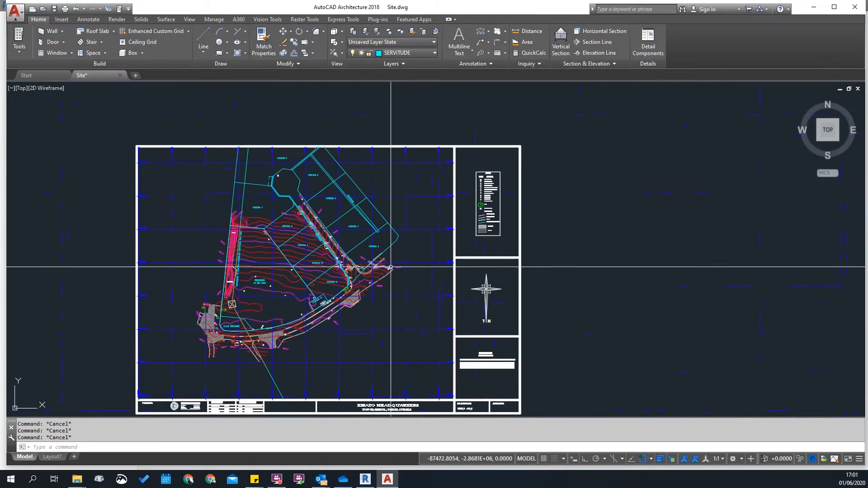
# Step: Measure the horizontal distance between two adjacent grid intersections just south of the site
pyautogui.moveTo(394, 270); pyautogui.dragTo(416, 195, button='middle')
pyautogui.scroll(6, 313, 290)
pyautogui.moveTo(312, 290)
pyautogui.mouseDown(button='middle')
pyautogui.moveTo(413, 275)
pyautogui.moveTo(395, 255)
pyautogui.mouseUp(button='middle')
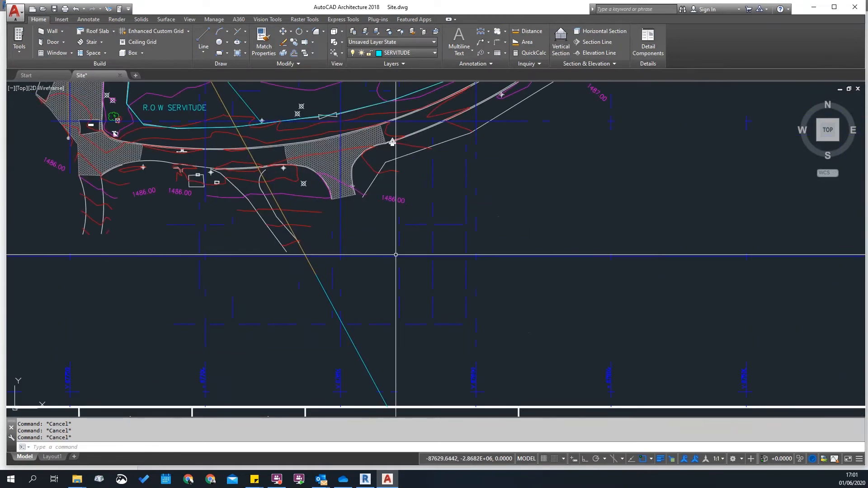
pyautogui.press('Return')
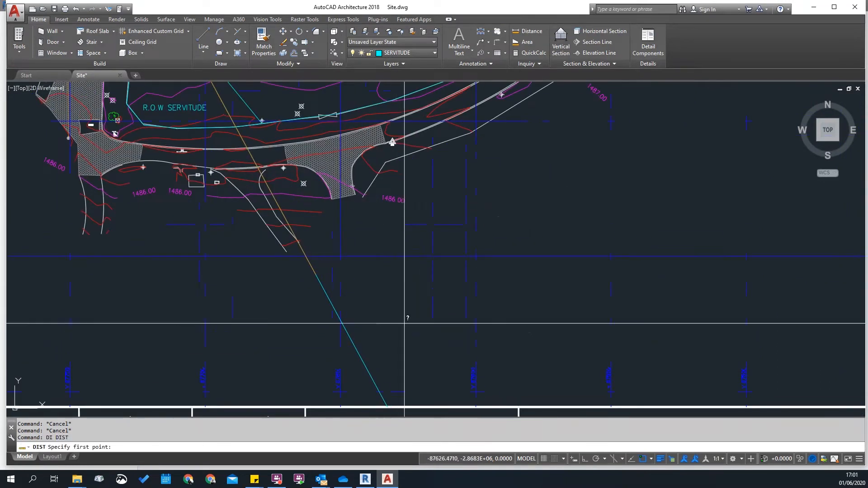
pyautogui.click(340, 256)
pyautogui.click(477, 256)
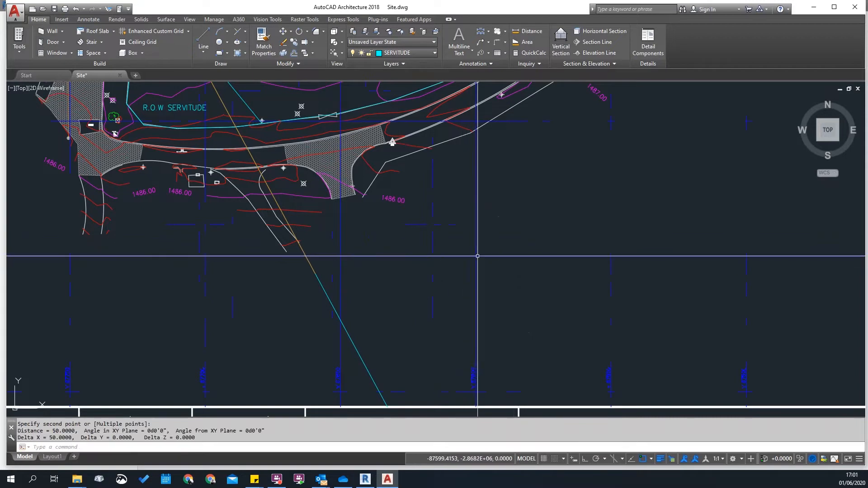
pyautogui.click(96, 446)
pyautogui.scroll(-6, 400, 298)
pyautogui.press('Escape')
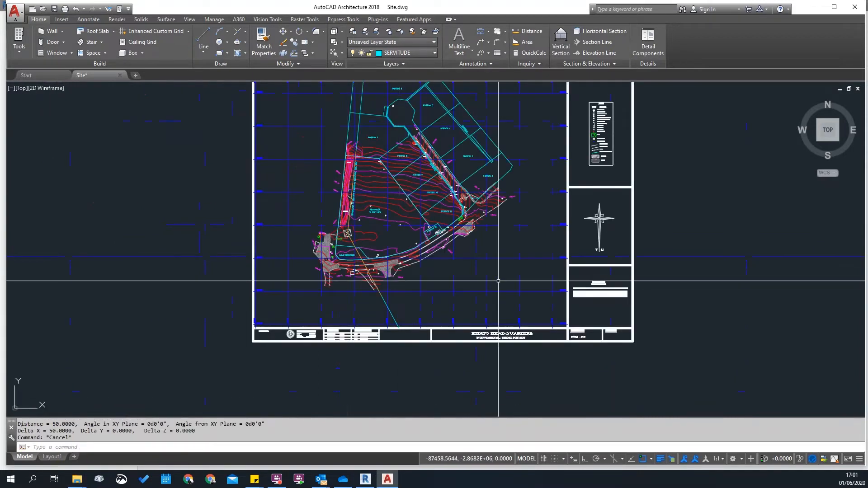
# Step: Switch the survey drawing to the SW Isometric view and focus on the site contours
pyautogui.scroll(-6, 489, 277)
pyautogui.scroll(6, 483, 277)
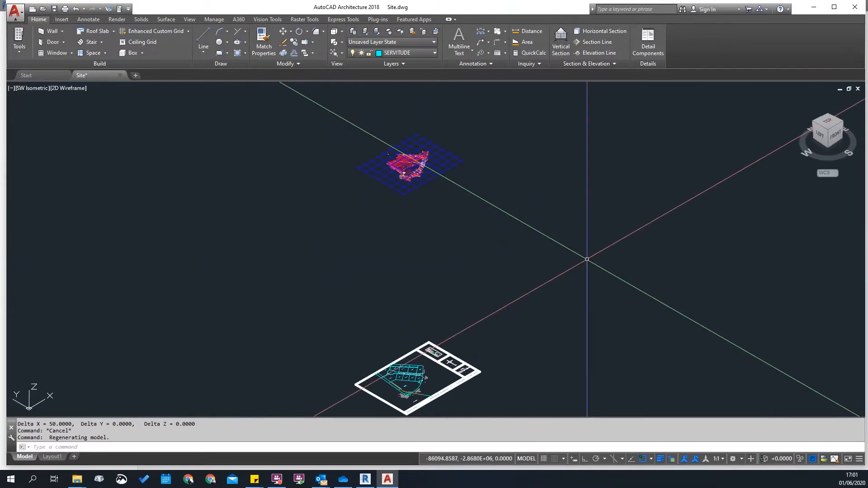
pyautogui.scroll(10, 414, 172)
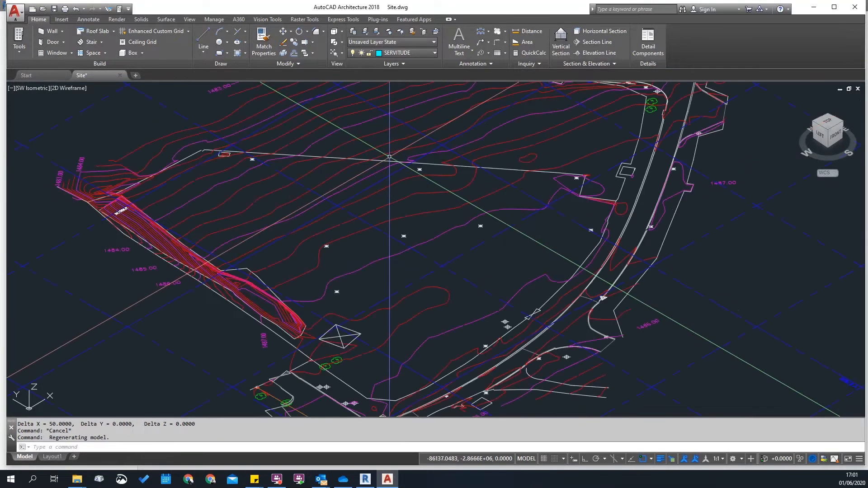
# Step: Orbit around the survey to examine the contour elevations and site features in 3D
pyautogui.click(438, 189)
pyautogui.click(408, 200)
pyautogui.keyDown('shift'); pyautogui.moveTo(574, 304); pyautogui.dragTo(633, 236, button='middle'); pyautogui.keyUp('shift')
pyautogui.scroll(-4, 562, 281)
pyautogui.scroll(6, 549, 210)
pyautogui.press('Escape')
pyautogui.press('Escape')
pyautogui.scroll(-4, 568, 196)
pyautogui.keyDown('shift'); pyautogui.moveTo(568, 197); pyautogui.dragTo(572, 177, button='middle'); pyautogui.keyUp('shift')
pyautogui.scroll(5, 572, 177)
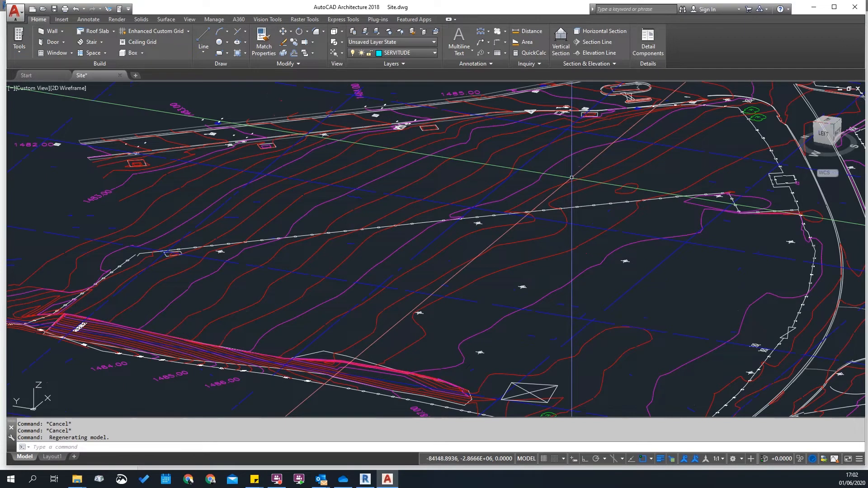
pyautogui.scroll(-8, 572, 178)
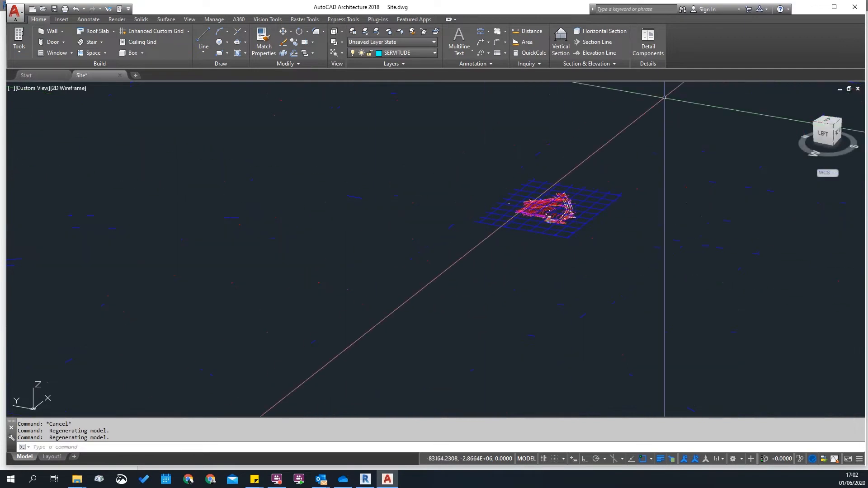
# Step: Close the Site drawing and minimize AutoCAD to switch to Revit
pyautogui.click(120, 76)
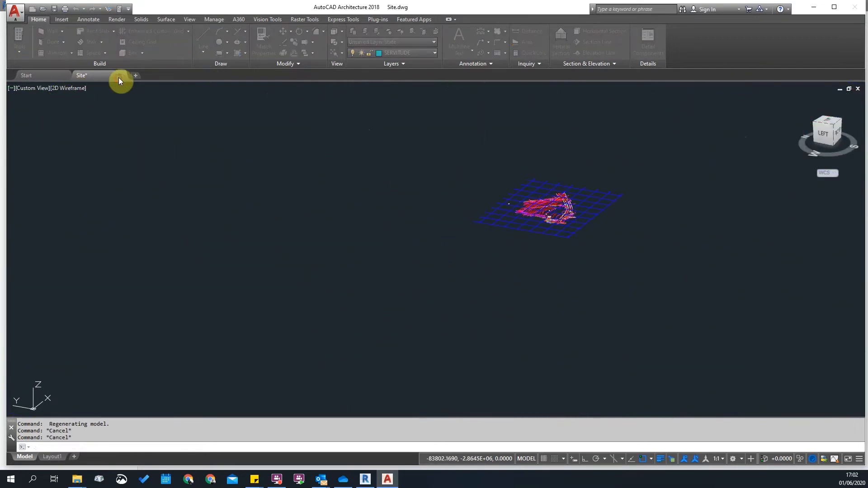
pyautogui.click(436, 259)
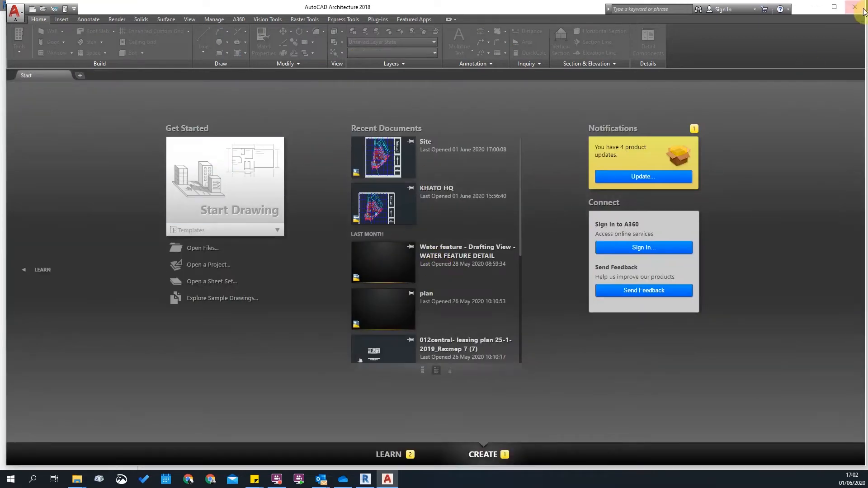
pyautogui.click(813, 6)
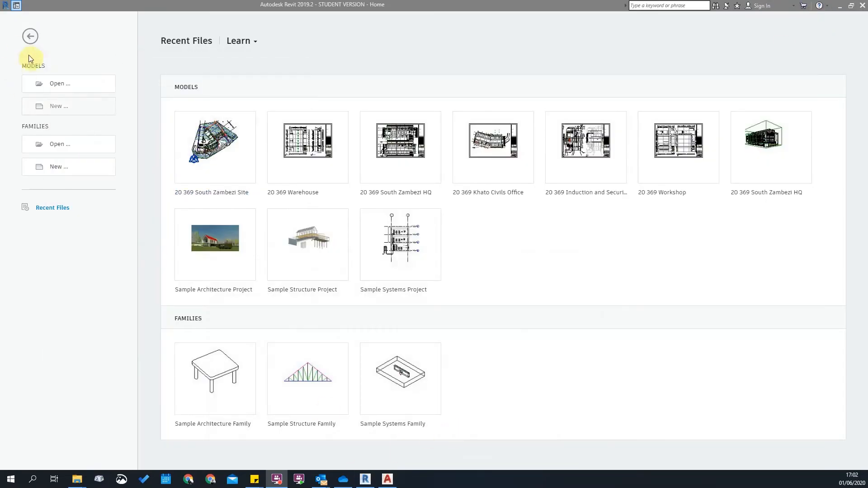
# Step: Create a new Revit project from FORM C TEMPLATE - V19 2019.rte in the Google Drive 3rd Year, FORM C, Template folder
pyautogui.click(53, 109)
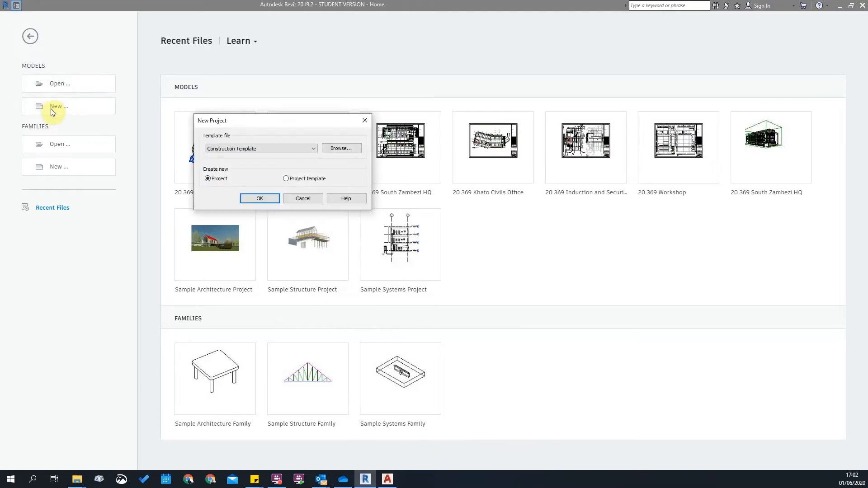
pyautogui.click(339, 151)
pyautogui.click(190, 97)
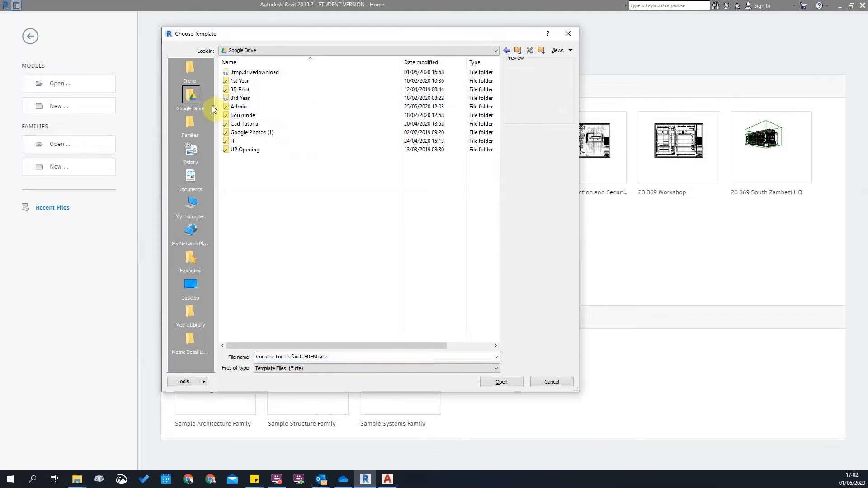
pyautogui.doubleClick(240, 98)
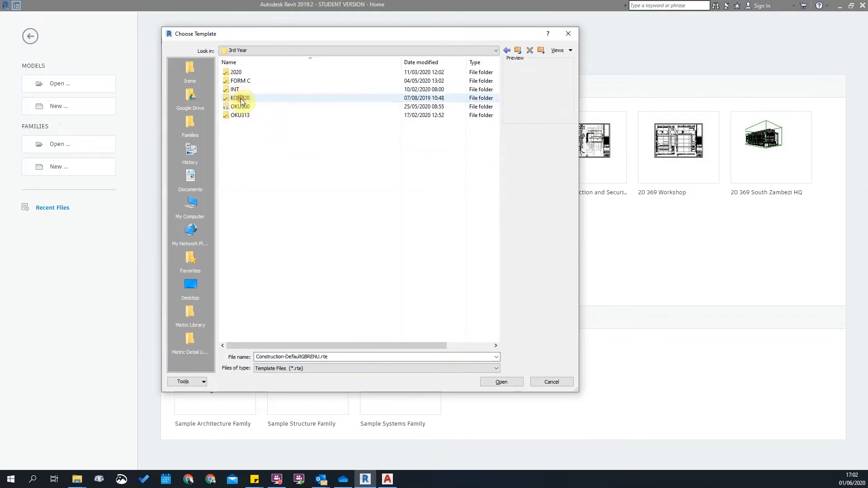
pyautogui.doubleClick(240, 82)
pyautogui.doubleClick(241, 82)
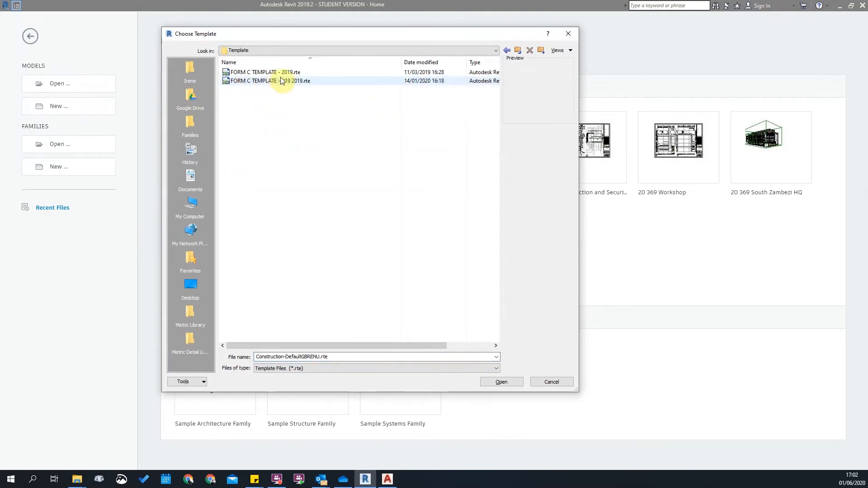
pyautogui.click(277, 80)
pyautogui.click(502, 382)
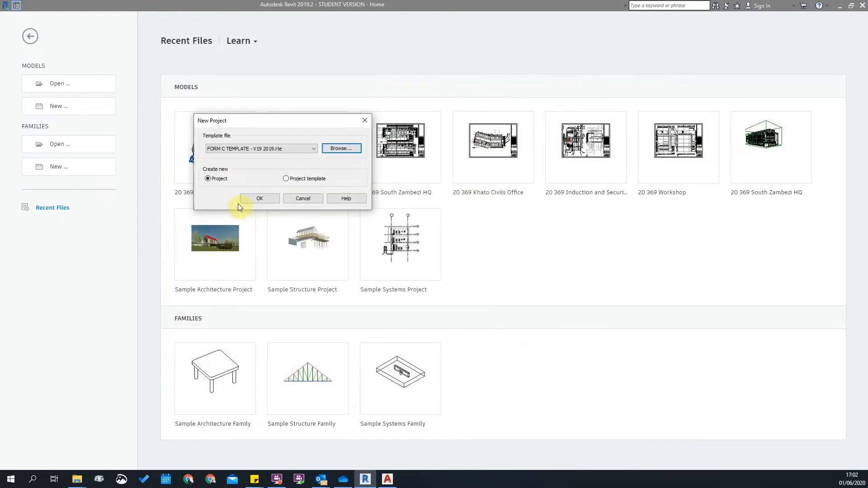
pyautogui.click(256, 198)
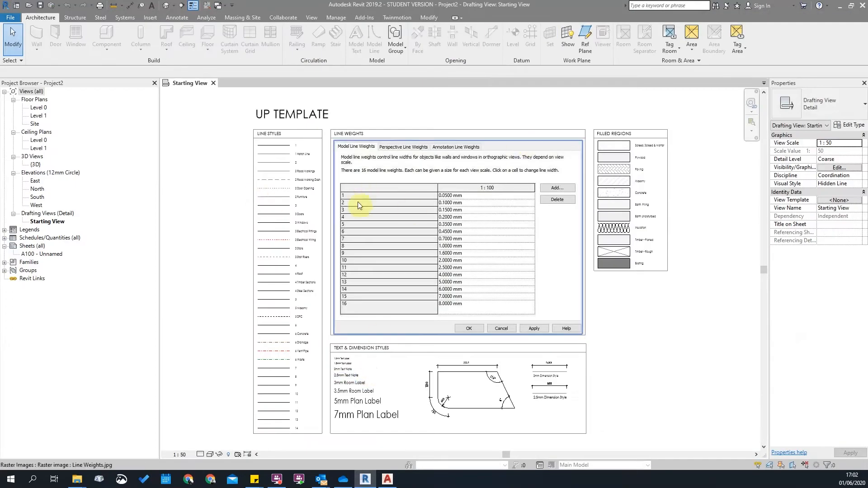
# Step: Open the Site floor plan of the new project
pyautogui.scroll(-1, 265, 184)
pyautogui.scroll(2, 388, 227)
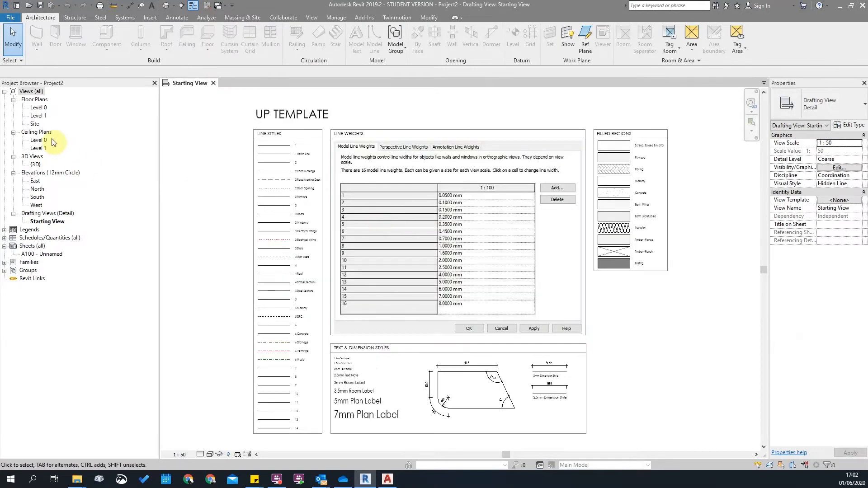
pyautogui.click(33, 124)
pyautogui.doubleClick(33, 124)
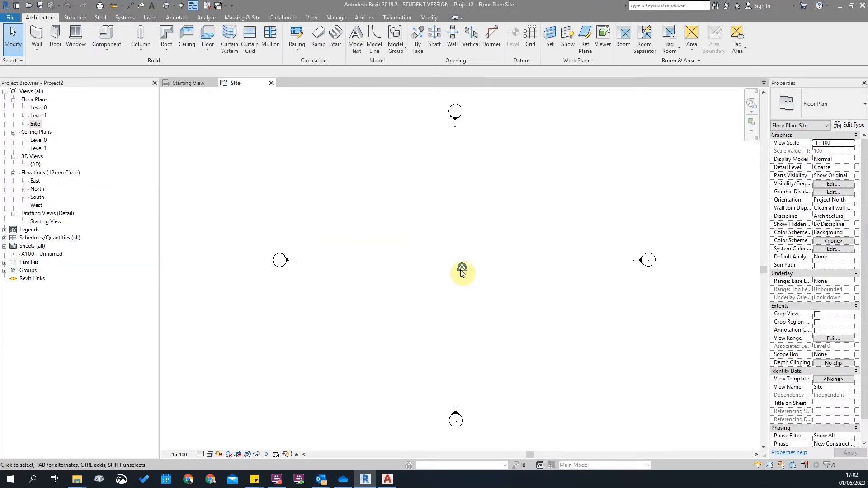
# Step: Inspect the coordinates of the overlapping survey point and project base point at the centre of the site plan
pyautogui.scroll(1, 462, 274)
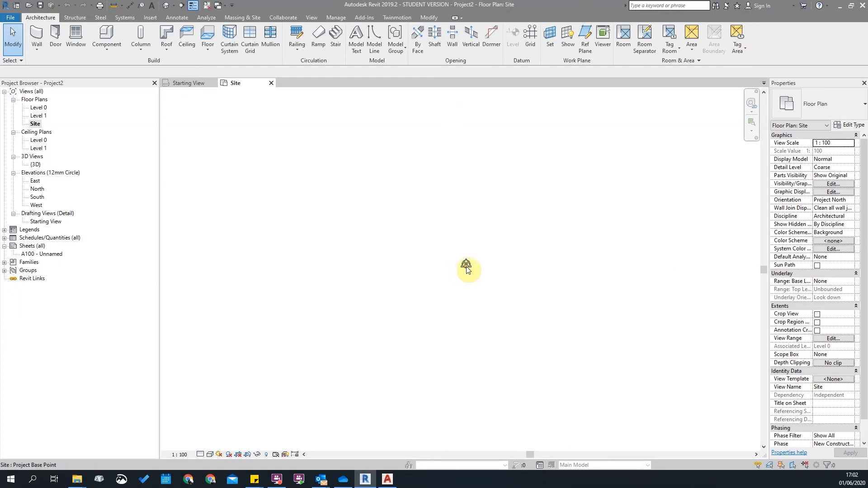
pyautogui.click(466, 265)
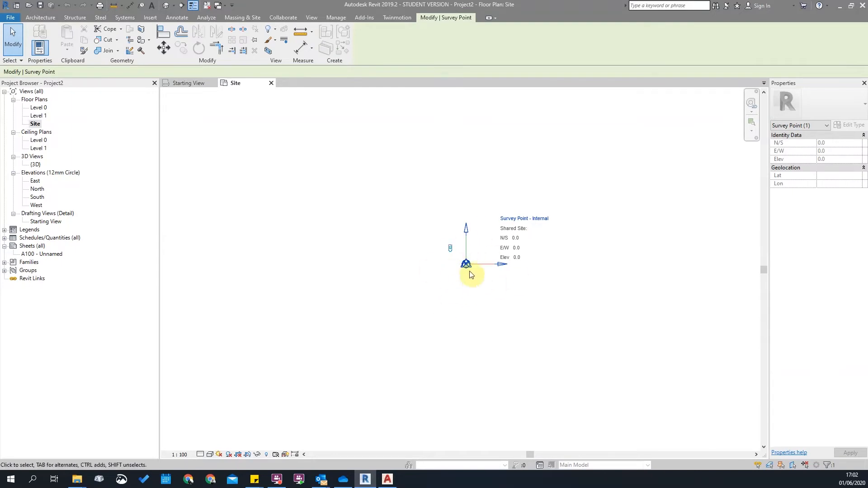
pyautogui.click(481, 294)
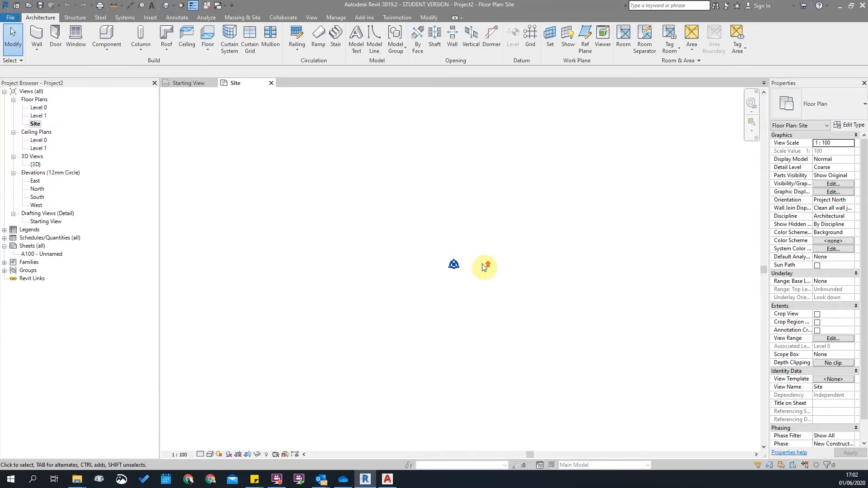
pyautogui.click(456, 264)
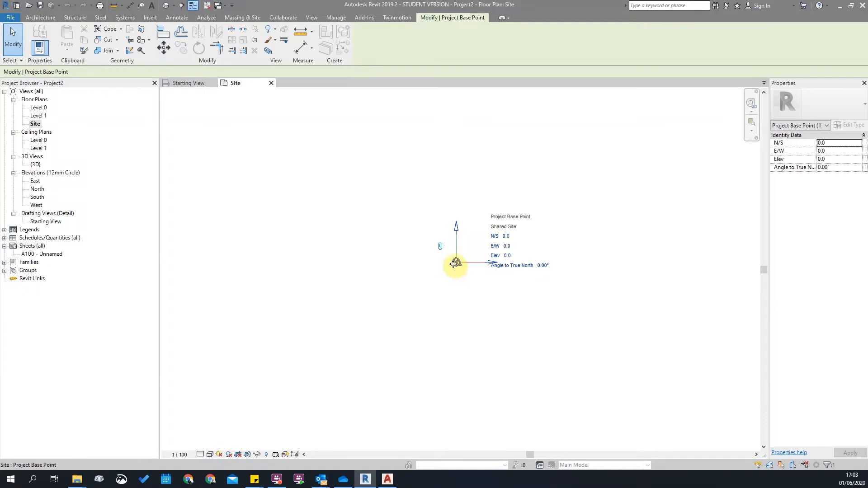
pyautogui.click(455, 268)
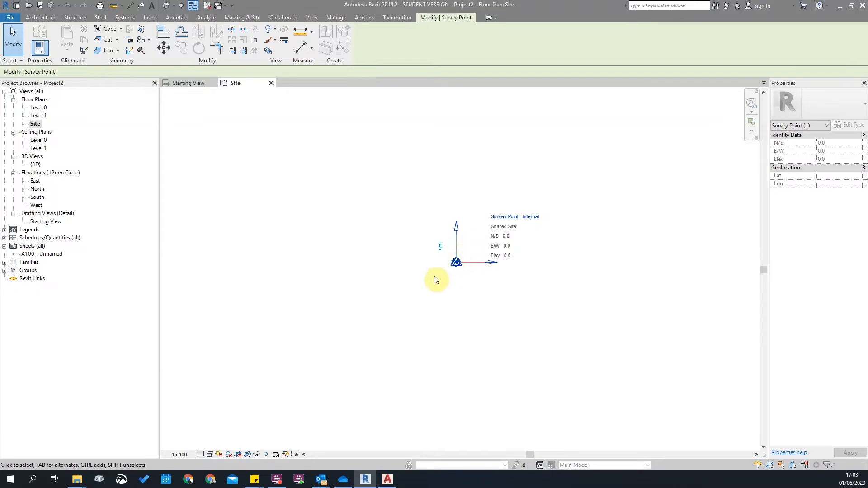
pyautogui.moveTo(374, 208); pyautogui.dragTo(480, 302)
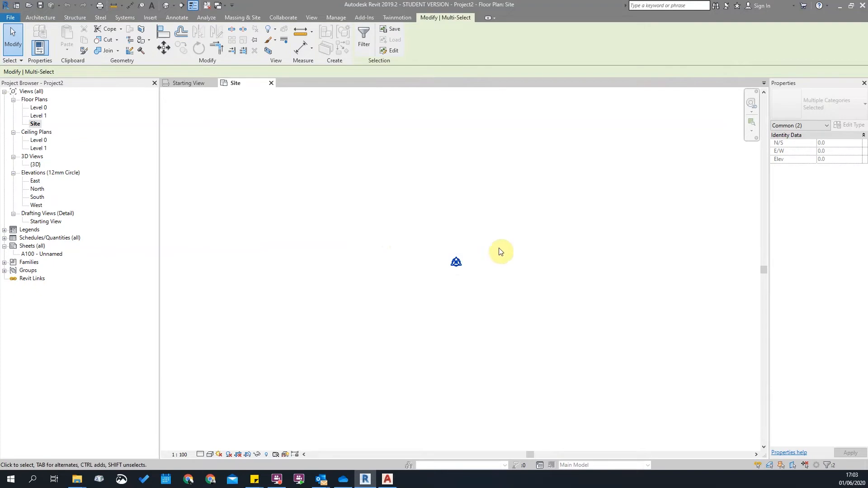
pyautogui.click(457, 259)
pyautogui.click(443, 275)
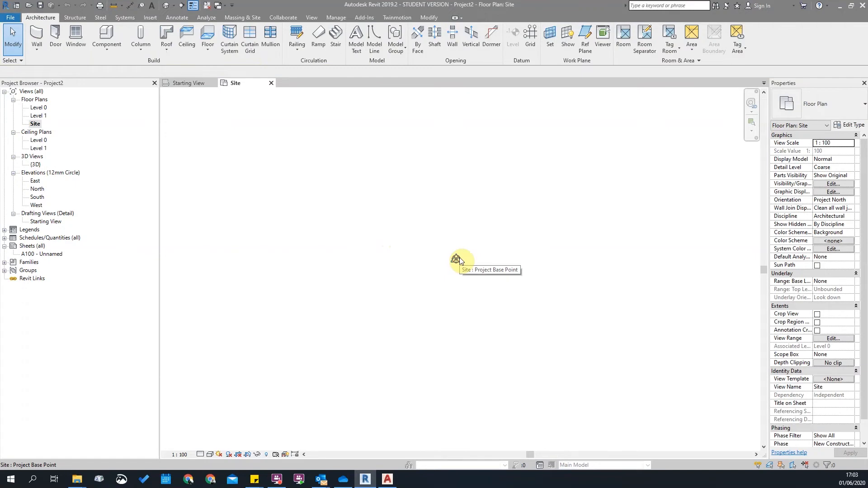
# Step: Move the survey point about 304.5 west and 156.9 south of the project base point, and inspect the base point's coordinates
pyautogui.press('Tab')
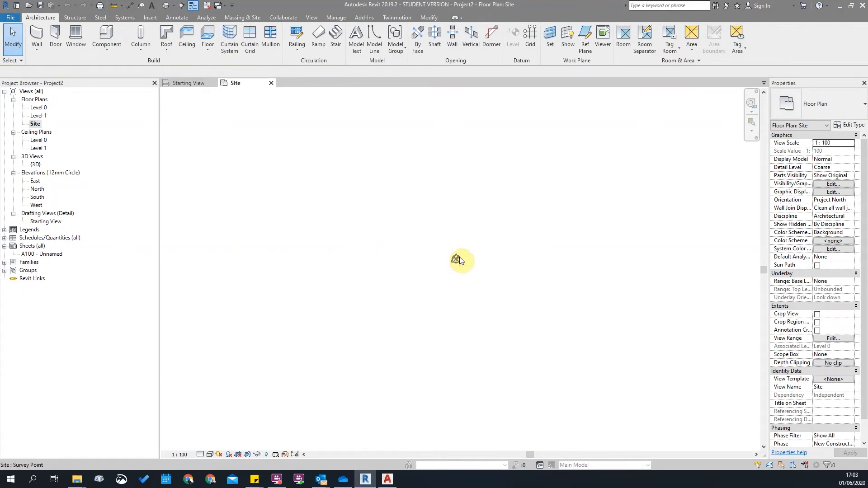
pyautogui.click(456, 258)
pyautogui.moveTo(456, 258); pyautogui.dragTo(367, 304)
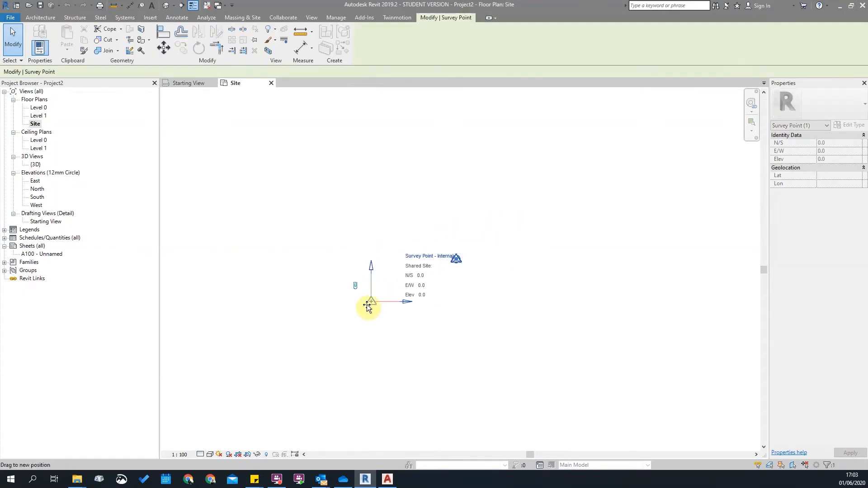
pyautogui.click(456, 258)
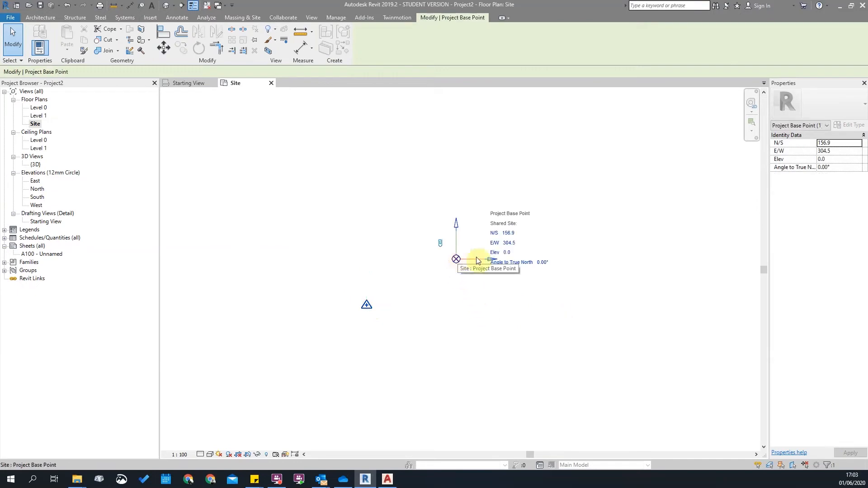
# Step: Reposition the survey point about 866 west and 37 south of the project base point, and check the base point's coordinates
pyautogui.click(366, 305)
pyautogui.moveTo(367, 305); pyautogui.dragTo(199, 269)
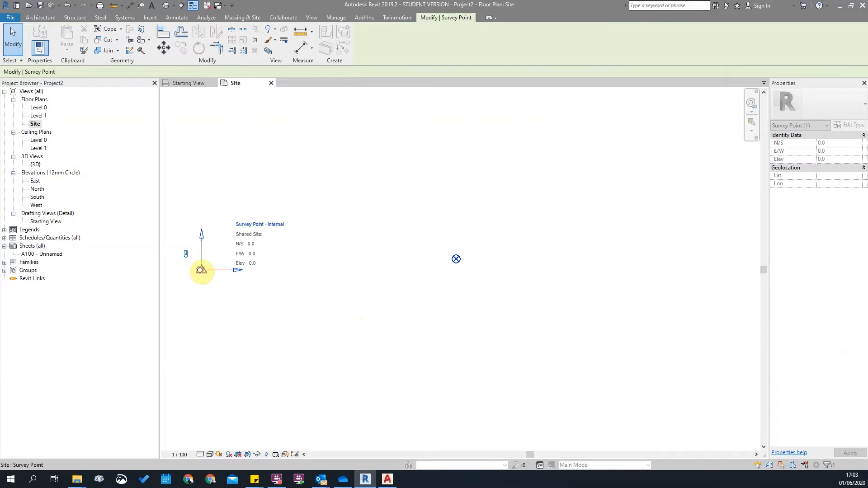
pyautogui.click(456, 259)
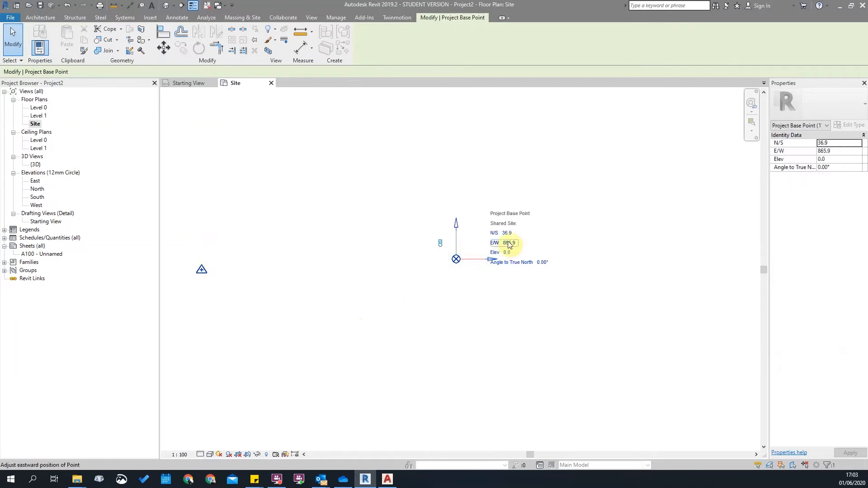
# Step: Move the survey point about 29 west and 266 south of the project base point, and compare both points' coordinates
pyautogui.click(199, 270)
pyautogui.moveTo(199, 270); pyautogui.dragTo(458, 342)
pyautogui.press('Escape')
pyautogui.click(456, 258)
pyautogui.click(442, 246)
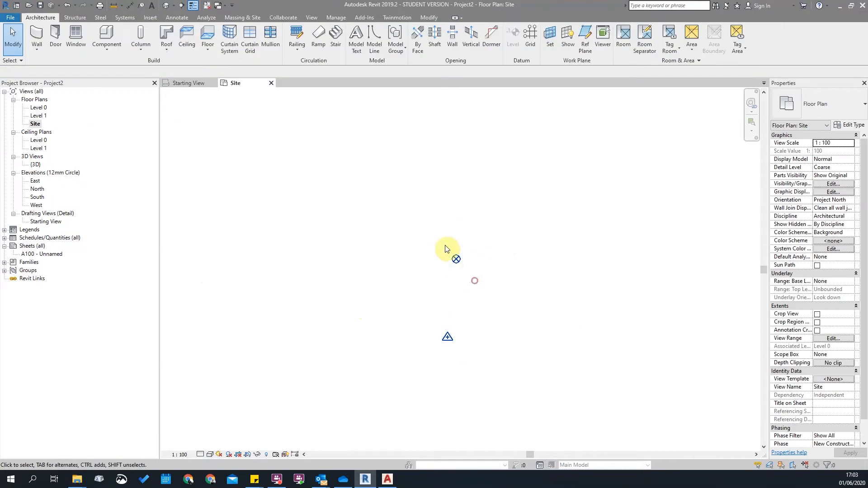
pyautogui.click(457, 260)
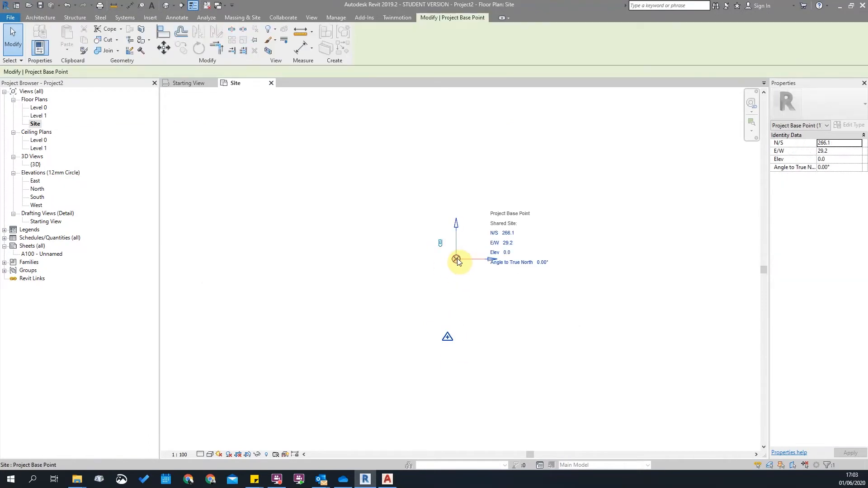
pyautogui.click(449, 337)
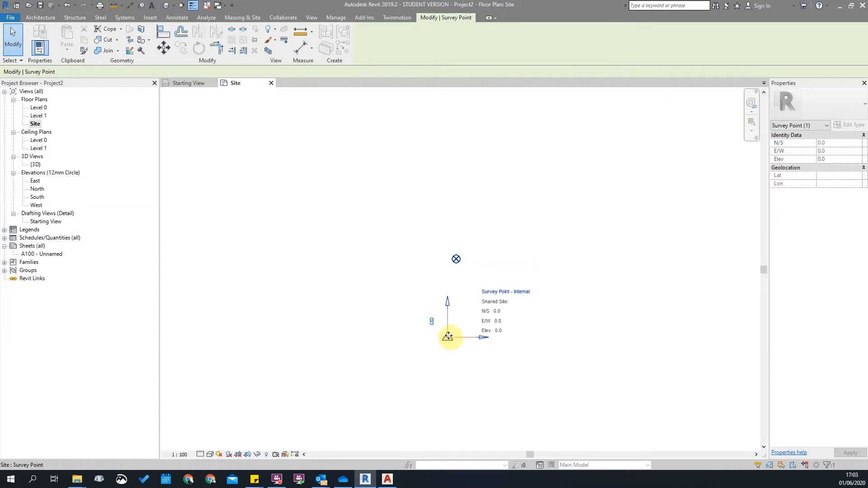
# Step: Switch to AutoCAD, reopen the recent Site drawing and examine the coordinates in its bench marks table
pyautogui.click(389, 479)
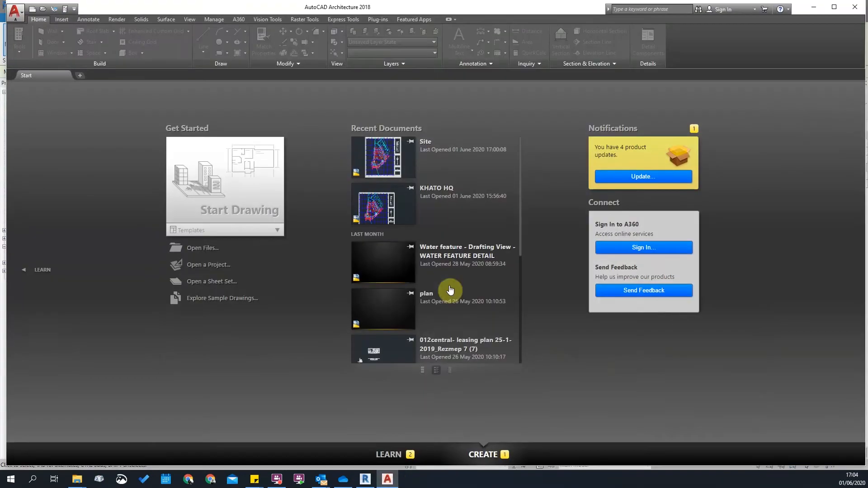
pyautogui.click(391, 164)
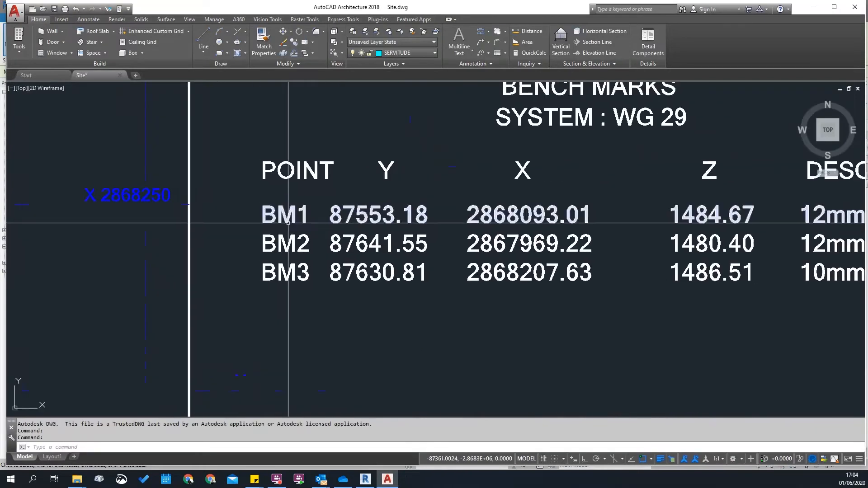
pyautogui.scroll(-2, 410, 209)
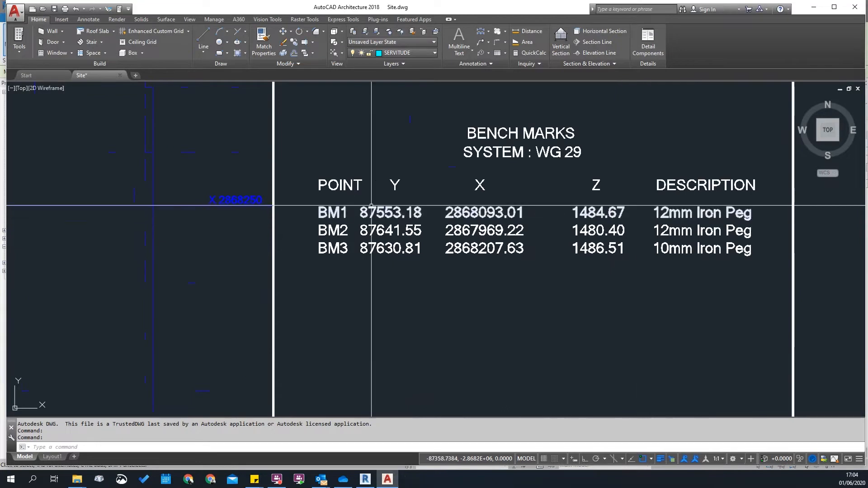
pyautogui.scroll(-3, 386, 205)
pyautogui.scroll(5, 437, 216)
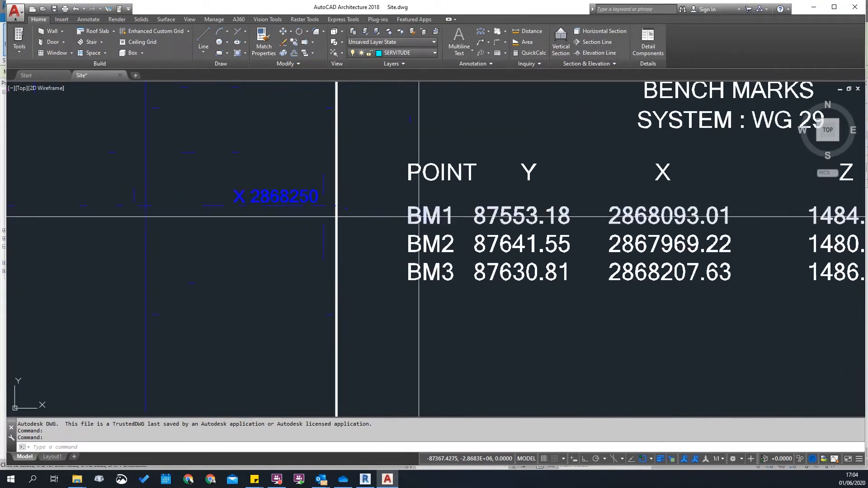
pyautogui.scroll(-5, 439, 216)
pyautogui.scroll(6, 336, 173)
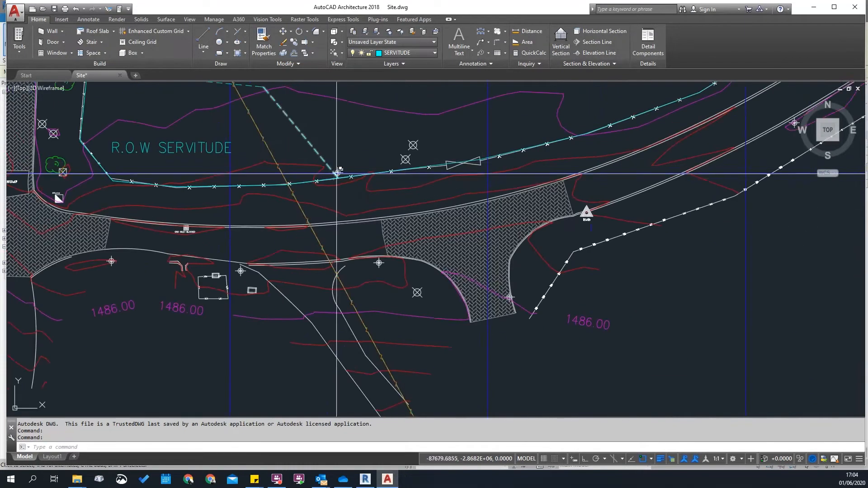
# Step: Locate and select the bench mark symbol beside the road along the southern edge of the site
pyautogui.moveTo(333, 174); pyautogui.dragTo(357, 175, button='middle')
pyautogui.moveTo(192, 215); pyautogui.dragTo(236, 224, button='middle')
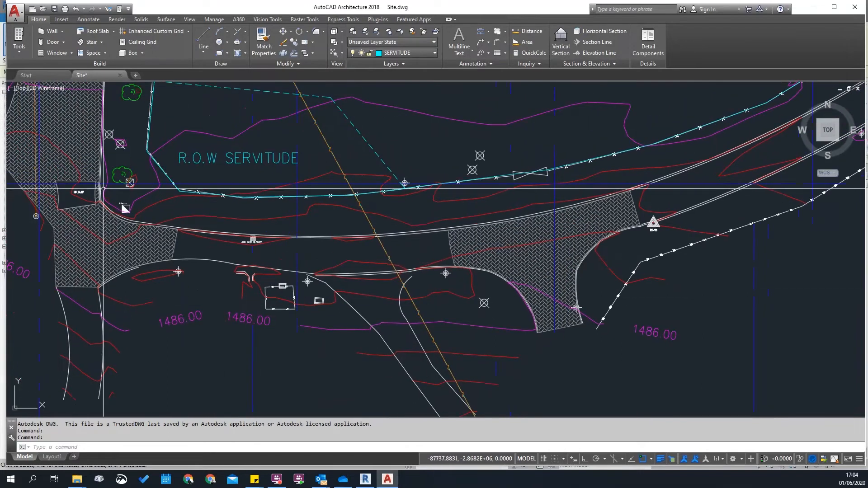
pyautogui.scroll(2, 519, 236)
pyautogui.scroll(7, 741, 250)
pyautogui.click(684, 294)
pyautogui.click(626, 259)
# Step: Deselect the bench mark and close AutoCAD without saving changes to Site.dwg, returning to Revit
pyautogui.scroll(-8, 626, 259)
pyautogui.moveTo(632, 217); pyautogui.dragTo(435, 344, button='middle')
pyautogui.press('Escape')
pyautogui.press('Escape')
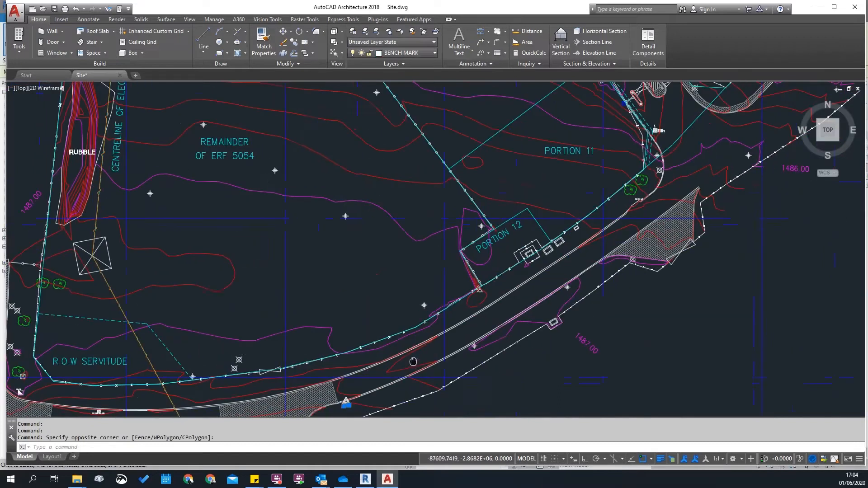
pyautogui.scroll(-6, 393, 212)
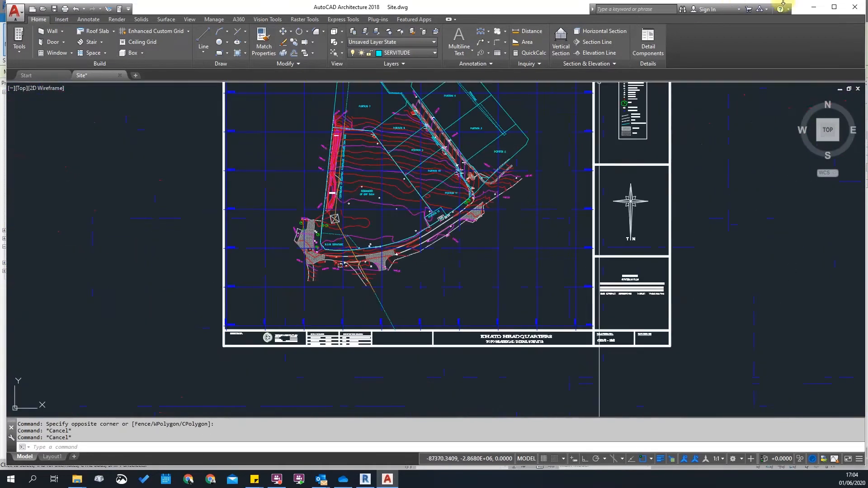
pyautogui.click(852, 10)
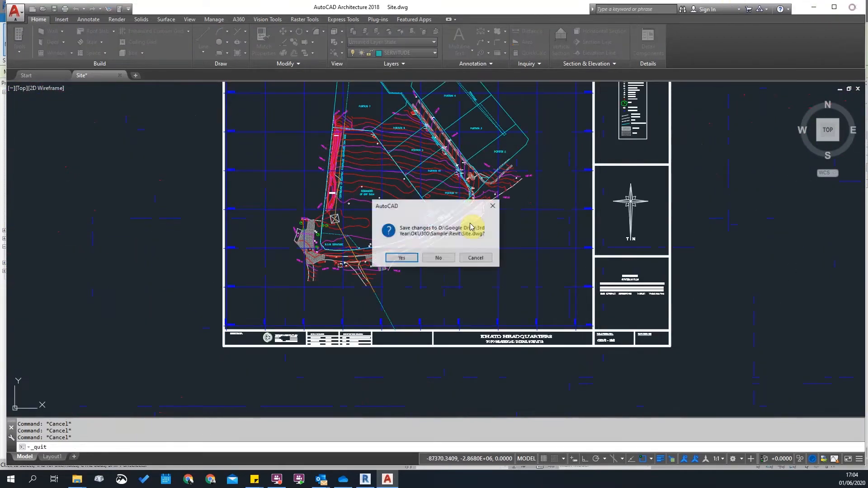
pyautogui.click(449, 260)
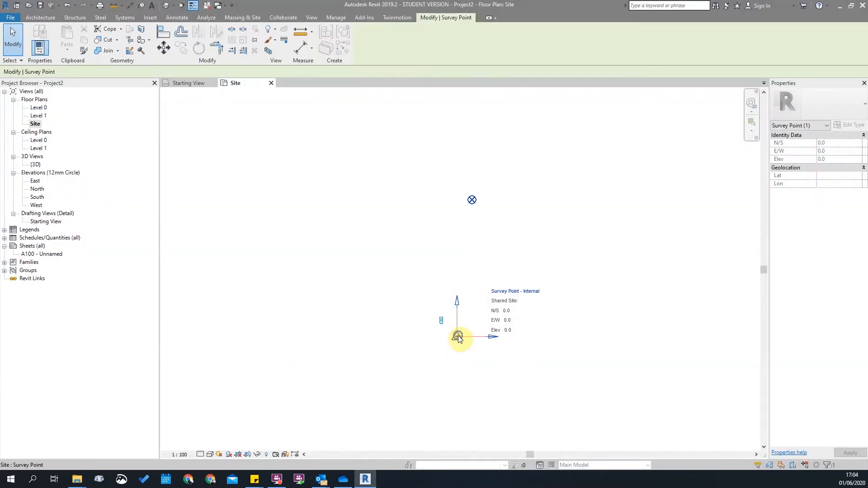
# Step: Move the survey point onto the project base point so both points coincide
pyautogui.rightClick(458, 336)
pyautogui.click(352, 357)
pyautogui.scroll(2, 473, 346)
pyautogui.press('m')
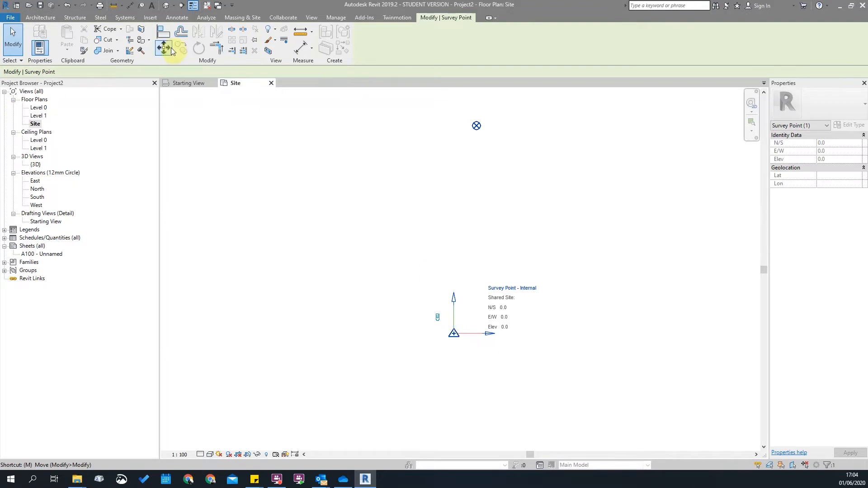
pyautogui.click(172, 50)
pyautogui.click(454, 333)
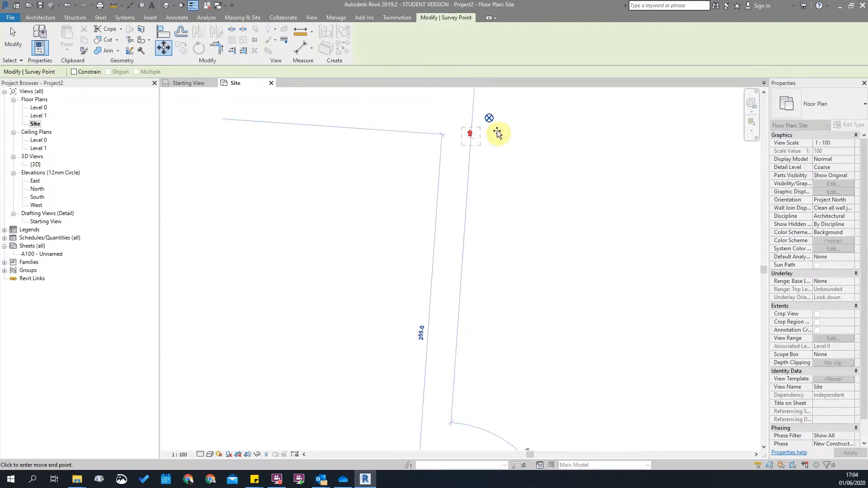
pyautogui.click(489, 118)
pyautogui.press('Escape')
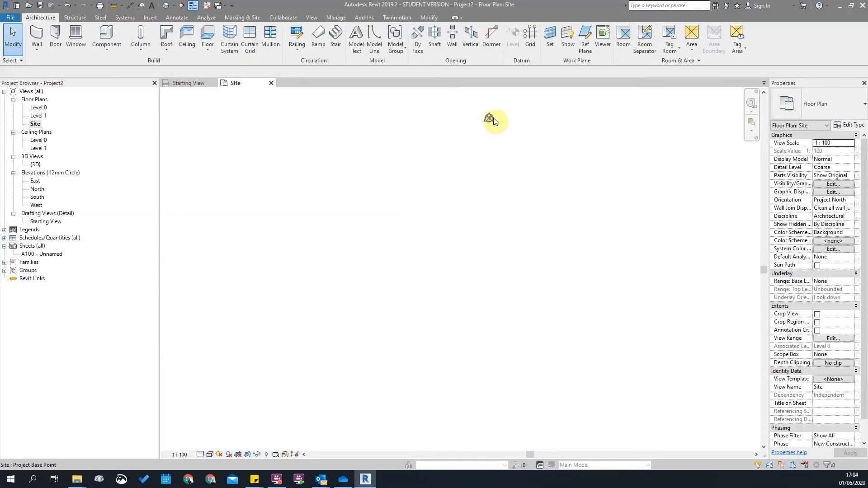
pyautogui.click(490, 117)
pyautogui.moveTo(559, 236); pyautogui.dragTo(491, 284, button='middle')
pyautogui.press('Escape')
pyautogui.middleClick(490, 282)
pyautogui.middleClick(490, 281)
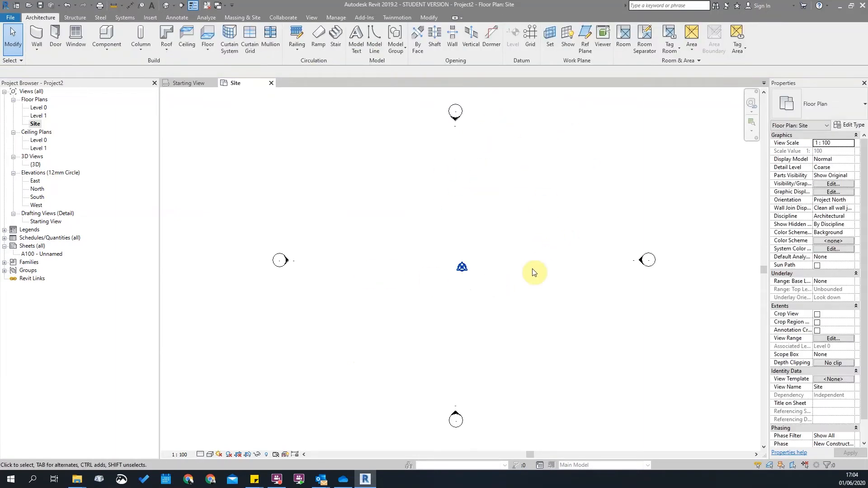
# Step: Start a CAD import and choose Site.dwg from the Revit subfolder of the Sample folder
pyautogui.moveTo(535, 310); pyautogui.dragTo(442, 292, button='middle')
pyautogui.scroll(2, 377, 245)
pyautogui.moveTo(405, 253); pyautogui.dragTo(451, 260, button='middle')
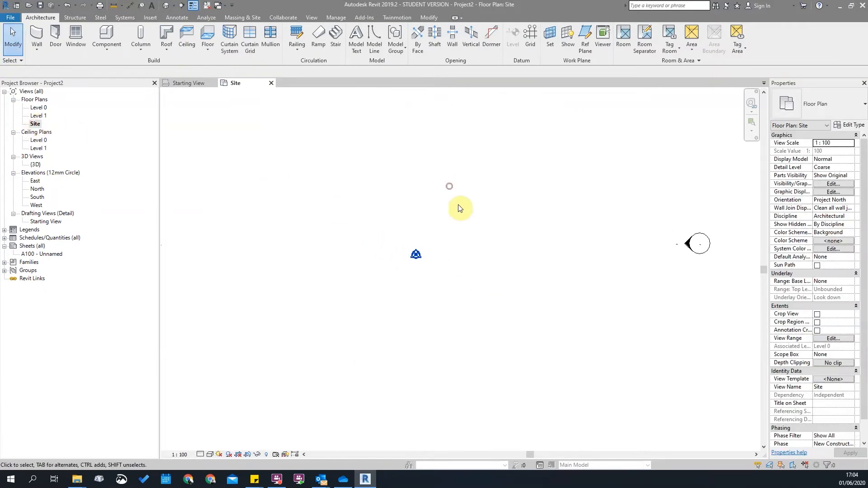
pyautogui.moveTo(466, 210); pyautogui.dragTo(475, 207, button='middle')
pyautogui.click(150, 19)
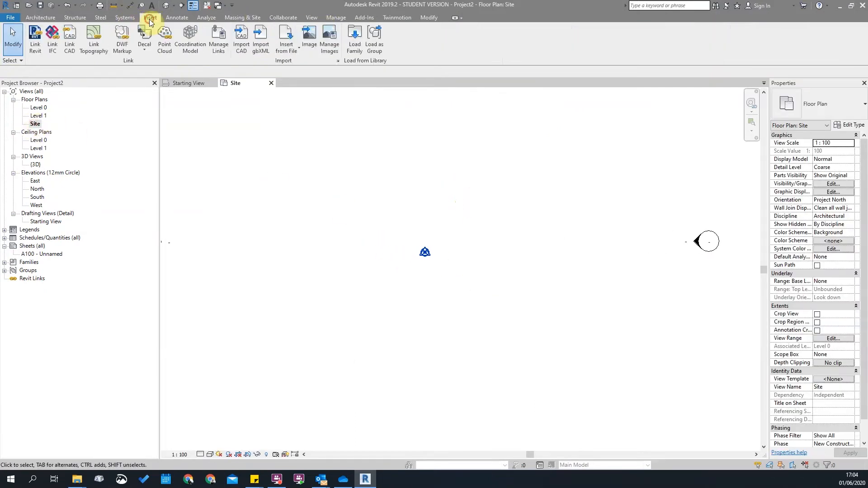
pyautogui.click(242, 44)
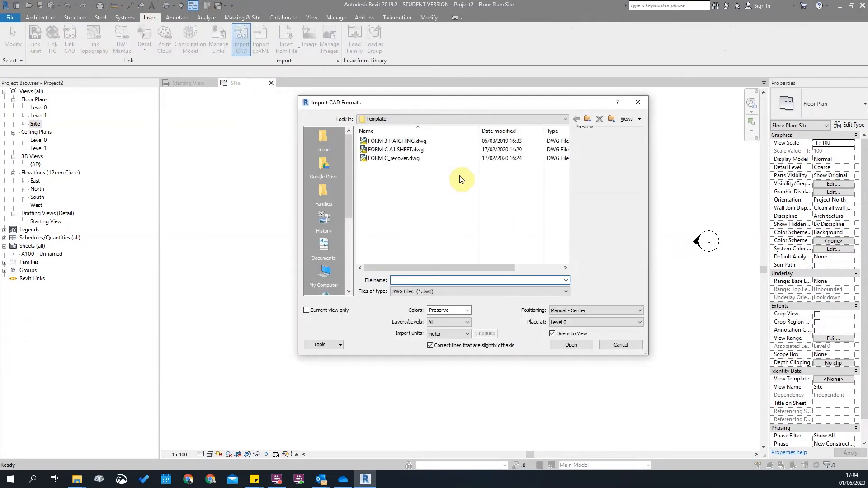
pyautogui.click(381, 119)
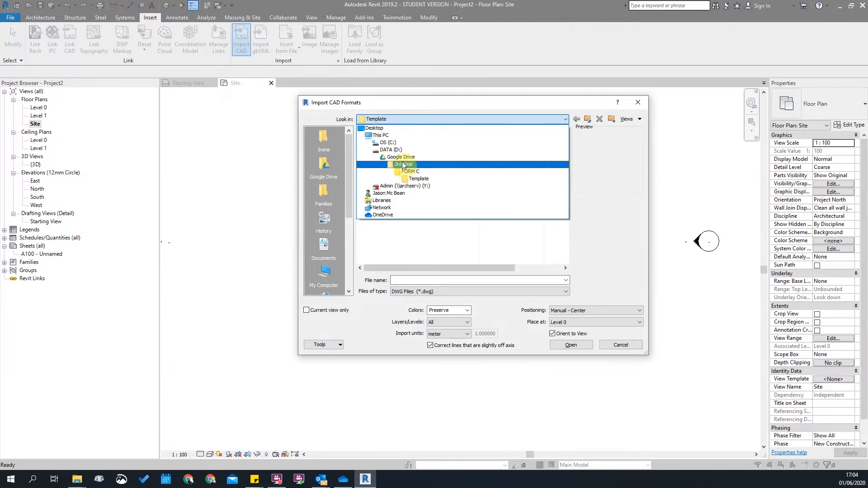
pyautogui.click(409, 165)
pyautogui.doubleClick(379, 185)
pyautogui.doubleClick(383, 185)
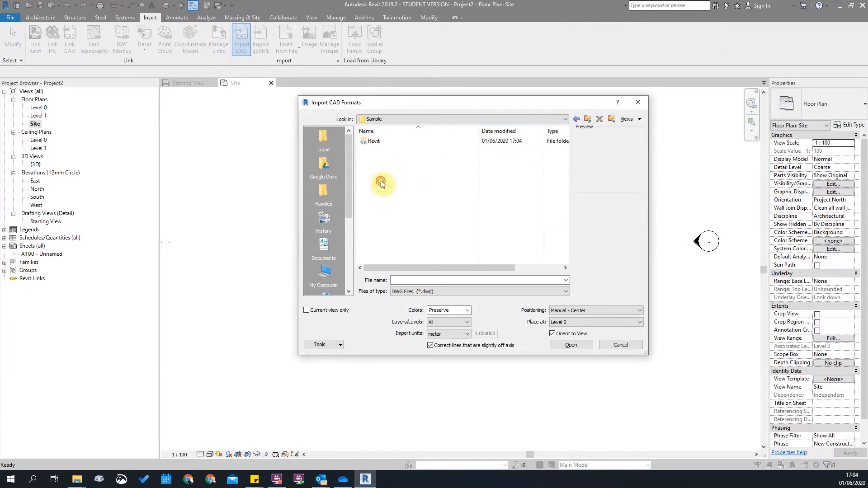
pyautogui.doubleClick(377, 141)
pyautogui.click(378, 142)
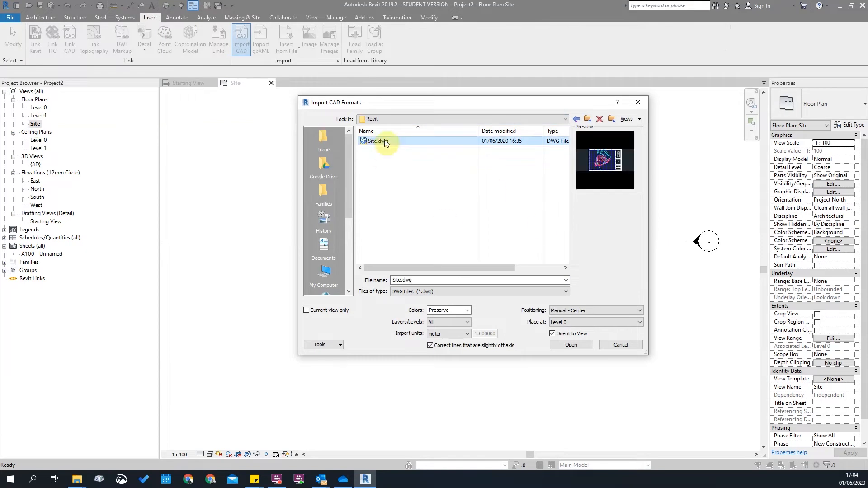
# Step: Import Site.dwg with units in meter and Manual - Center positioning, placing the survey around the coincident base points
pyautogui.click(458, 336)
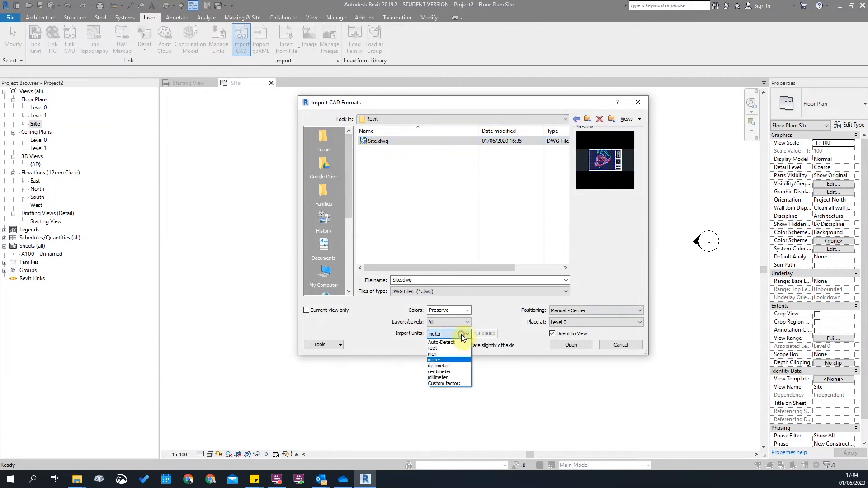
pyautogui.click(459, 341)
pyautogui.click(464, 335)
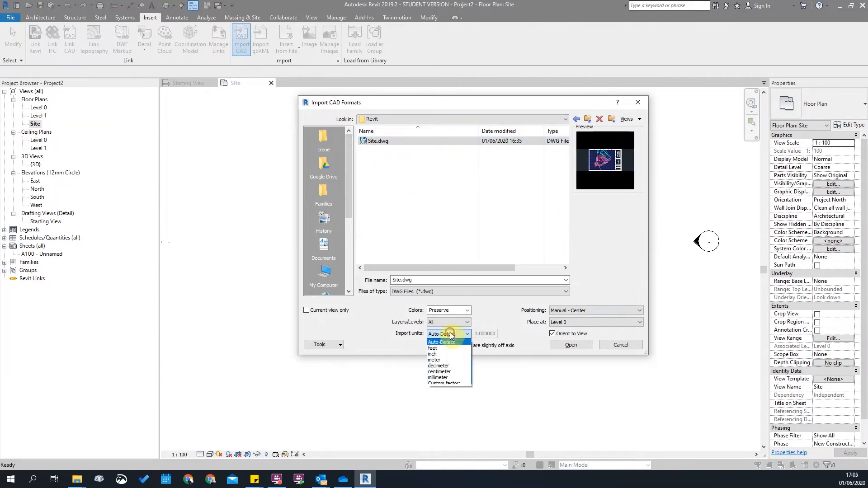
pyautogui.click(436, 360)
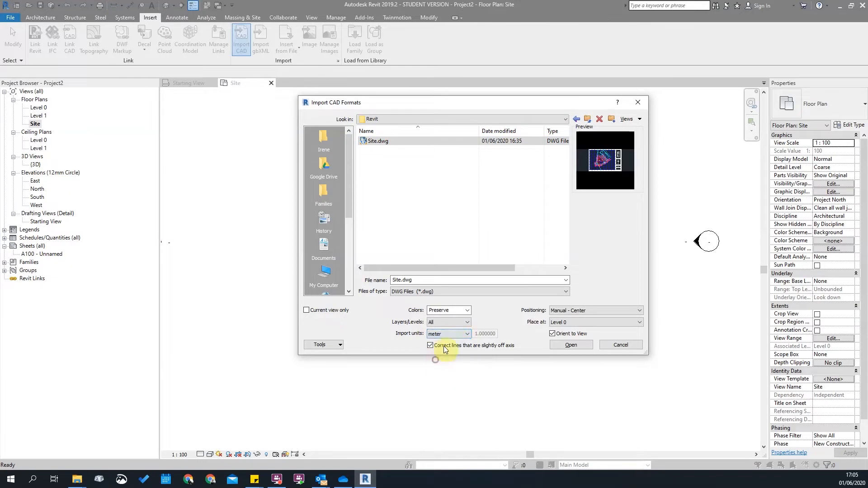
pyautogui.click(621, 312)
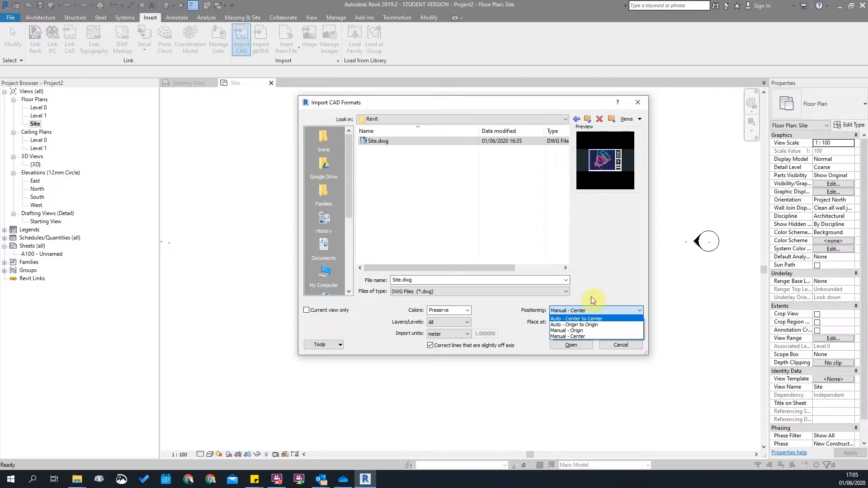
pyautogui.click(569, 336)
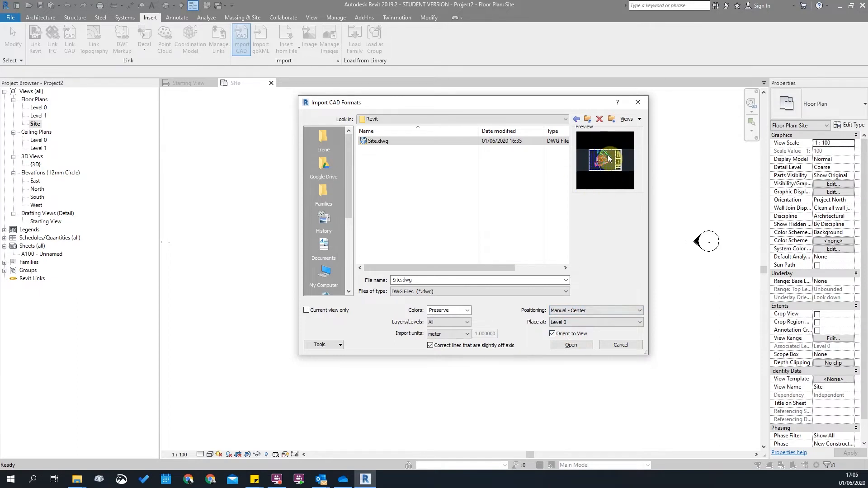
pyautogui.click(575, 347)
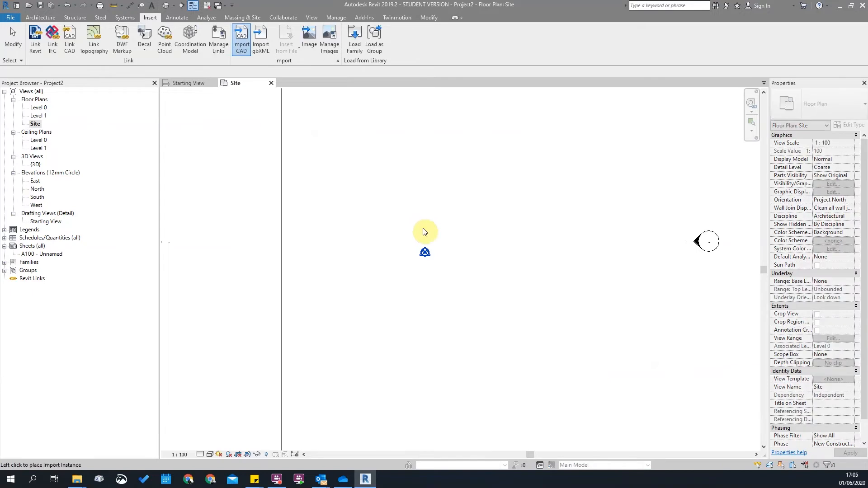
pyautogui.scroll(5, 447, 244)
pyautogui.scroll(-5, 456, 257)
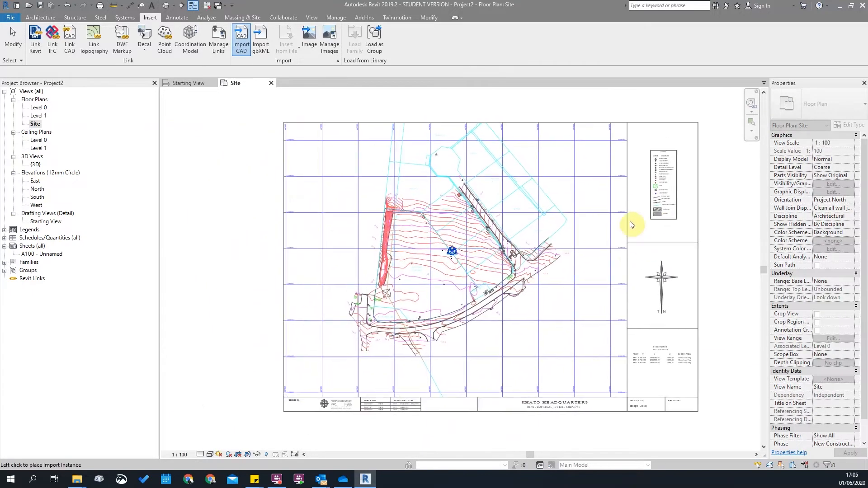
pyautogui.click(659, 171)
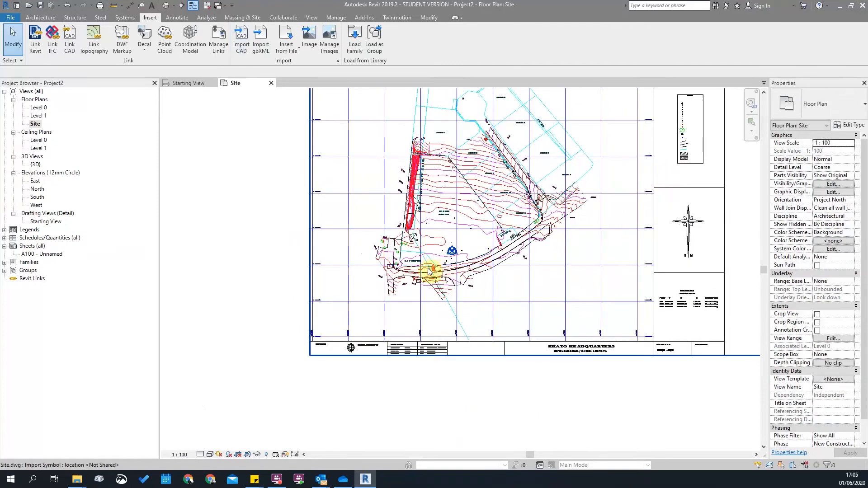
# Step: Examine the imported survey's southern road area, its coordinate grid and the bench marks table
pyautogui.scroll(6, 413, 262)
pyautogui.scroll(-5, 409, 251)
pyautogui.scroll(6, 407, 364)
pyautogui.scroll(-1, 418, 375)
pyautogui.scroll(-5, 374, 332)
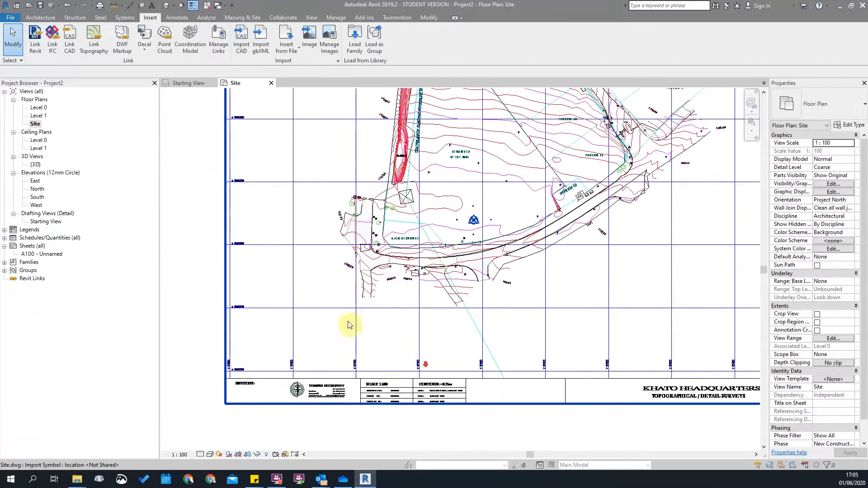
pyautogui.scroll(5, 281, 274)
pyautogui.scroll(-3, 508, 238)
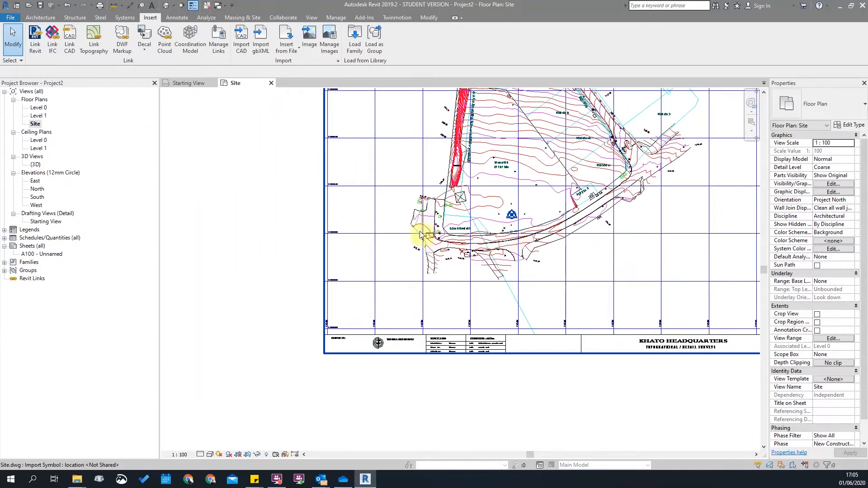
pyautogui.scroll(4, 475, 236)
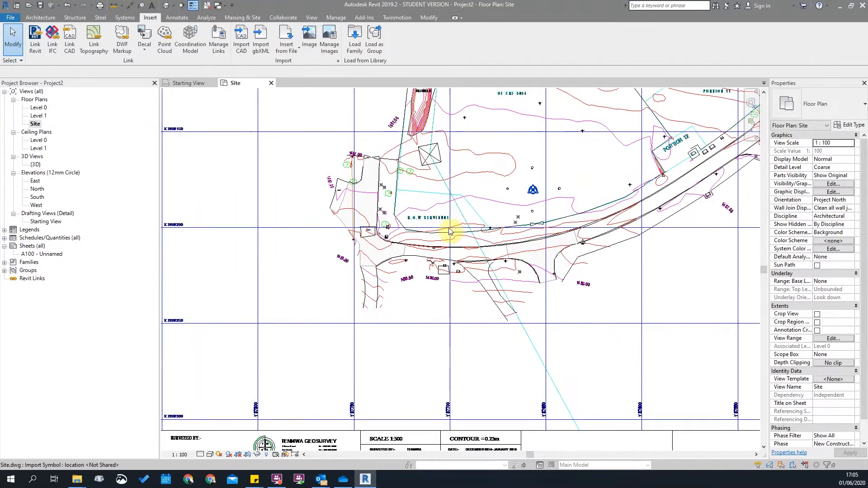
pyautogui.scroll(3, 455, 231)
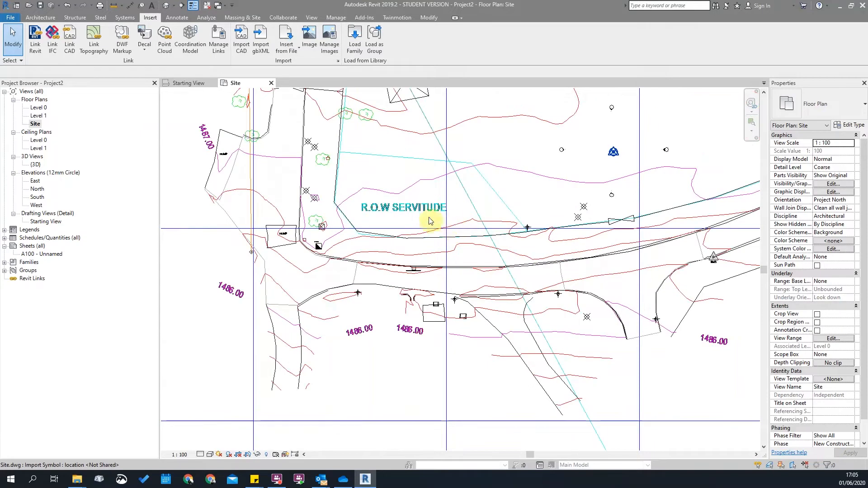
pyautogui.scroll(-6, 452, 232)
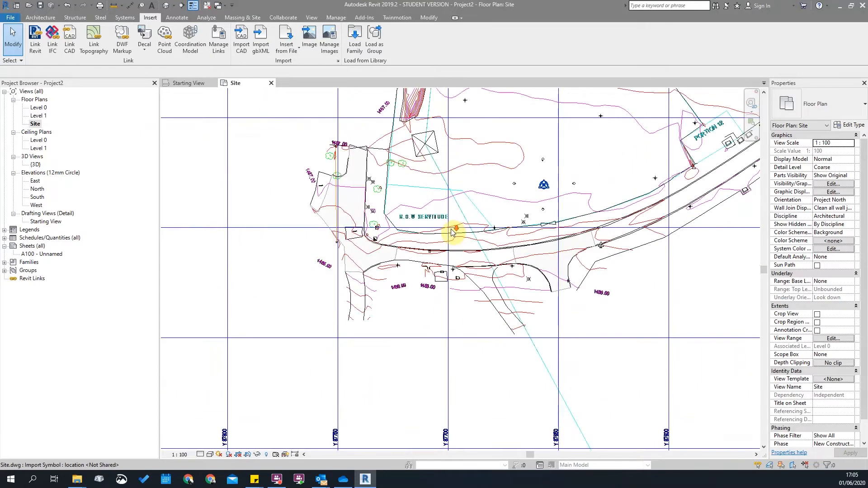
pyautogui.scroll(6, 604, 287)
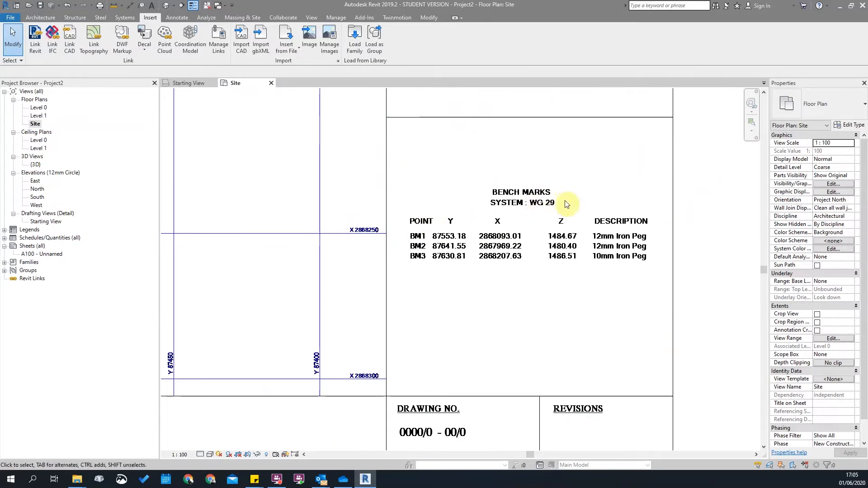
# Step: Locate the survey grid intersection of X 2868200 and Y 87700 beside the R.O.W SERVITUDE label
pyautogui.scroll(-5, 559, 205)
pyautogui.scroll(3, 472, 250)
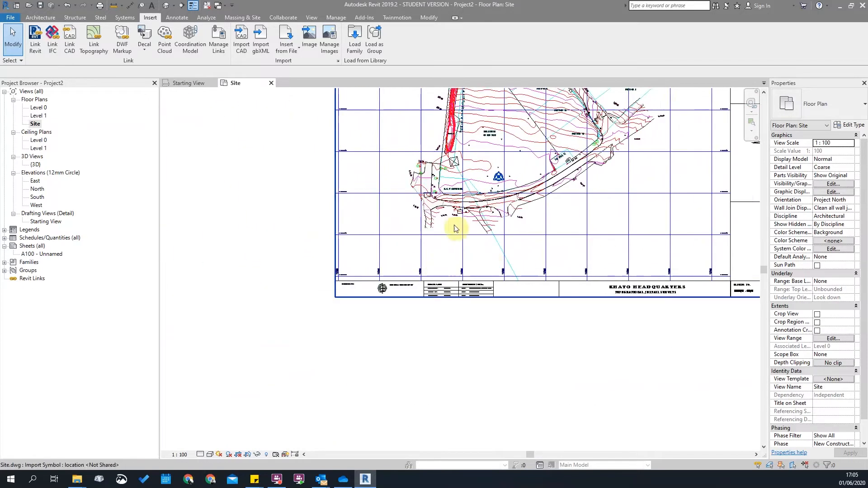
pyautogui.scroll(4, 486, 311)
pyautogui.scroll(-5, 503, 319)
pyautogui.scroll(2, 306, 162)
pyautogui.moveTo(527, 195); pyautogui.dragTo(458, 182, button='middle')
pyautogui.scroll(-1, 389, 178)
pyautogui.scroll(2, 210, 167)
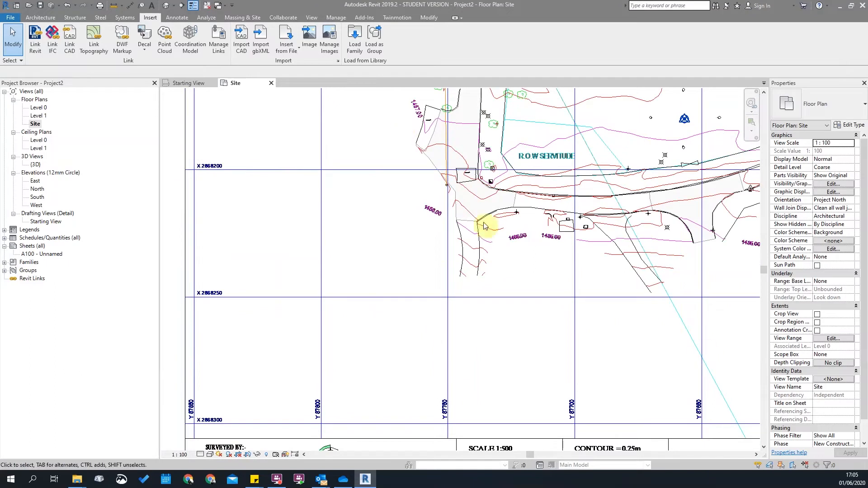
pyautogui.scroll(4, 566, 267)
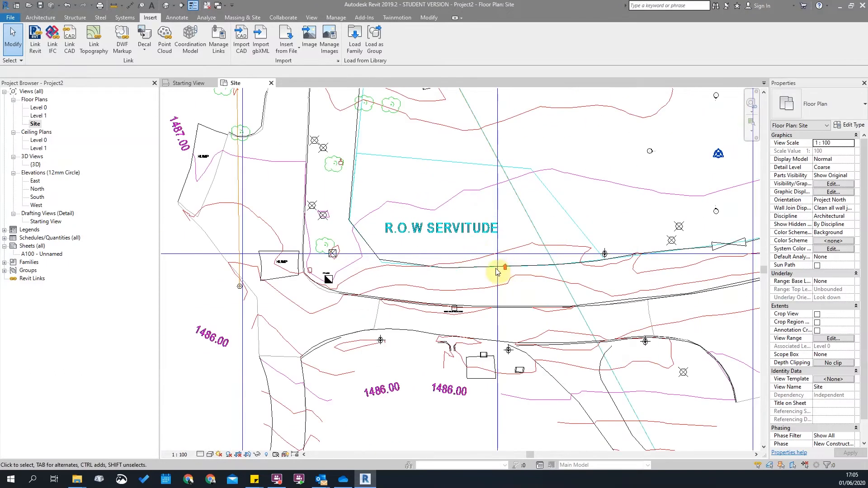
pyautogui.scroll(4, 496, 271)
pyautogui.scroll(-2, 488, 258)
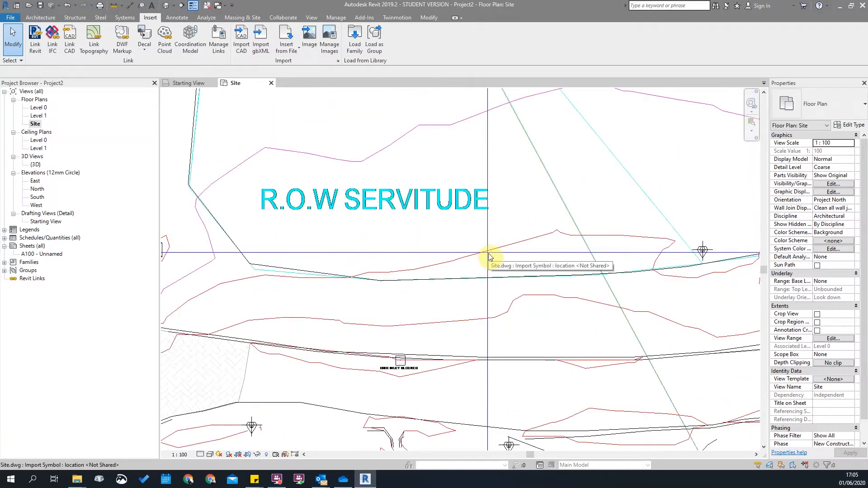
pyautogui.scroll(-4, 480, 253)
# Step: Move the imported Site.dwg from the grid intersection beside the R.O.W SERVITUDE label onto the coincident survey and project base points
pyautogui.click(472, 272)
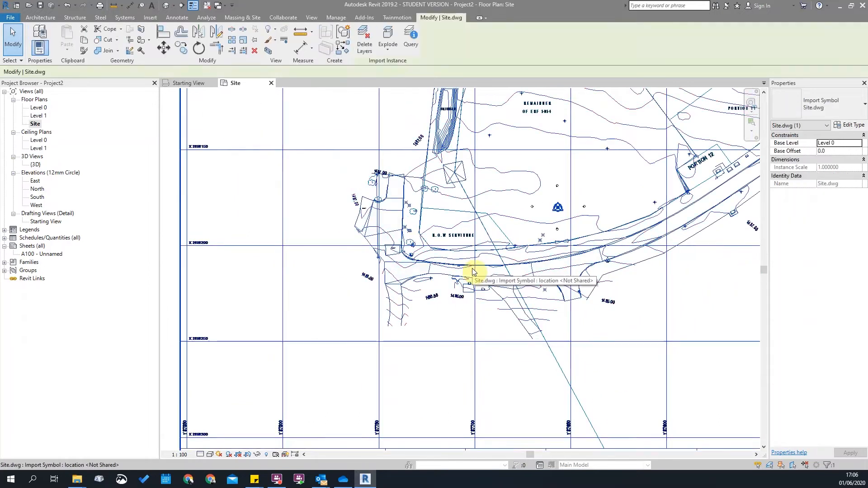
pyautogui.click(164, 48)
pyautogui.scroll(4, 484, 257)
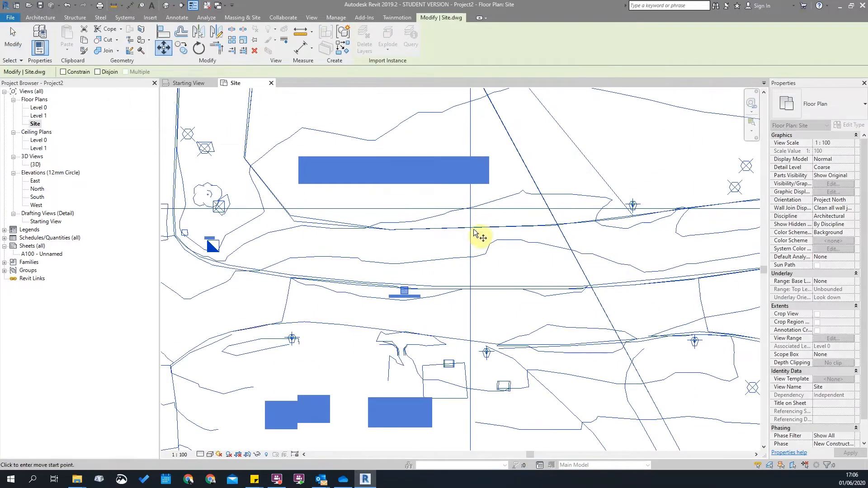
pyautogui.scroll(2, 470, 209)
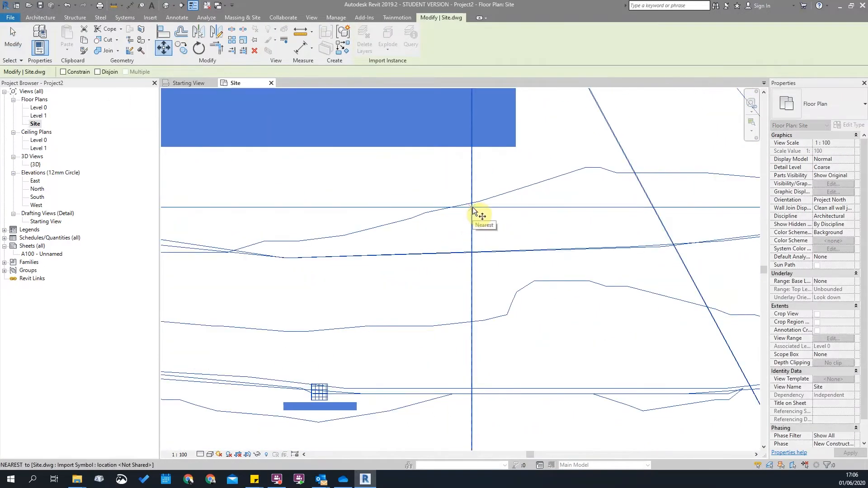
pyautogui.scroll(3, 470, 208)
pyautogui.scroll(-2, 466, 208)
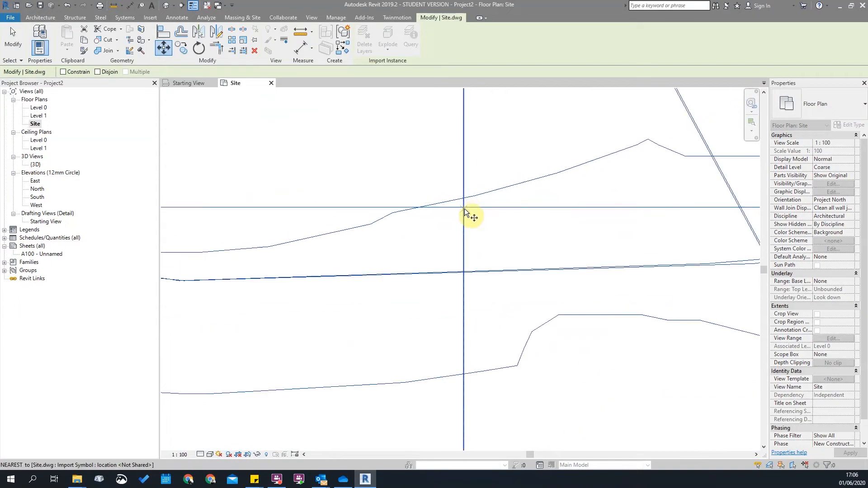
pyautogui.scroll(-2, 465, 205)
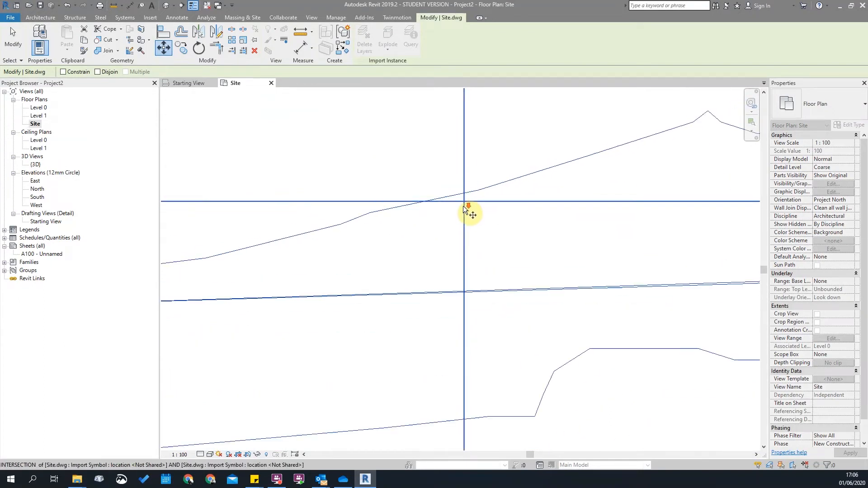
pyautogui.click(464, 204)
pyautogui.scroll(-3, 591, 180)
pyautogui.scroll(6, 517, 184)
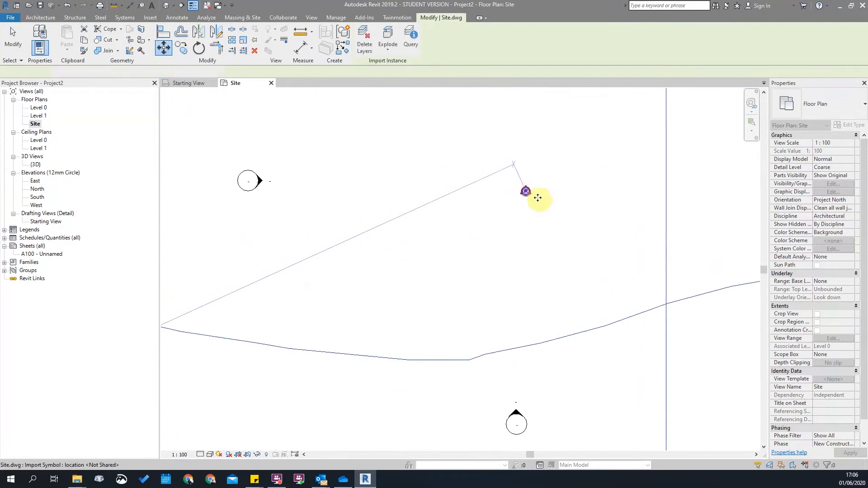
pyautogui.click(526, 194)
# Step: Examine the imported survey's contours, coordinate grid and drawing sheet in the default 3D view from several angles
pyautogui.click(166, 8)
pyautogui.scroll(-3, 533, 290)
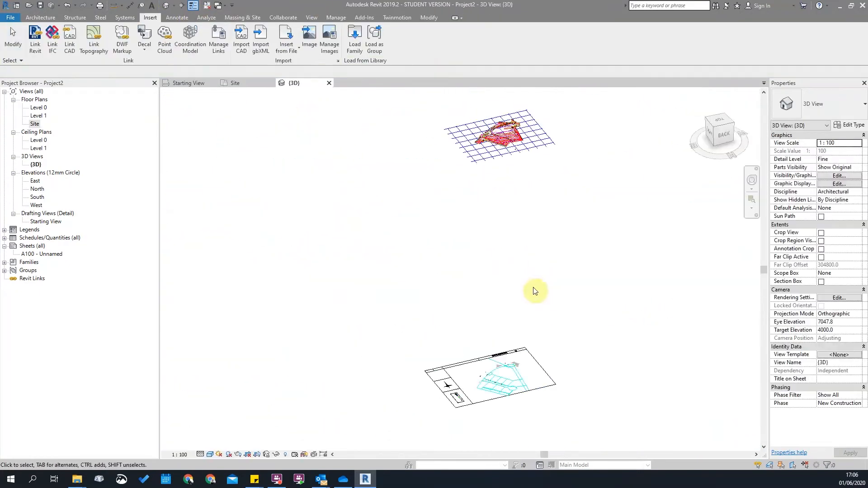
pyautogui.keyDown('shift'); pyautogui.moveTo(560, 364); pyautogui.dragTo(545, 335, button='middle'); pyautogui.keyUp('shift')
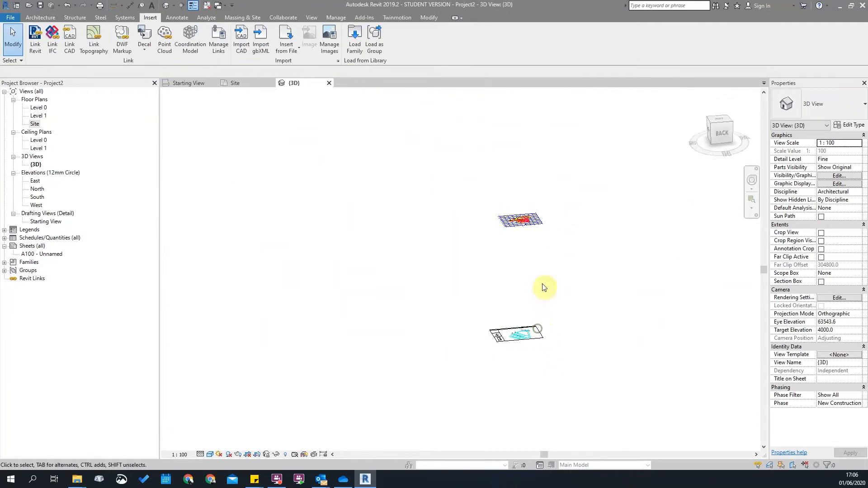
pyautogui.click(528, 222)
pyautogui.scroll(2, 529, 239)
pyautogui.click(595, 276)
pyautogui.scroll(6, 465, 228)
pyautogui.scroll(3, 525, 232)
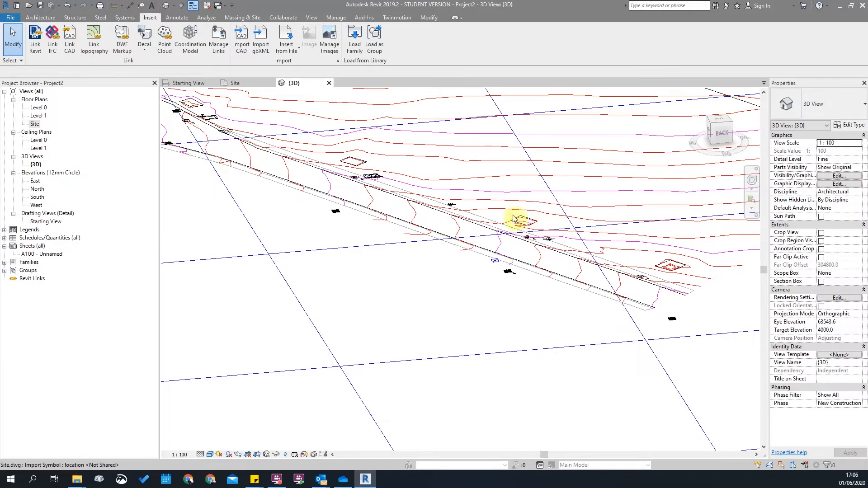
pyautogui.scroll(-8, 471, 220)
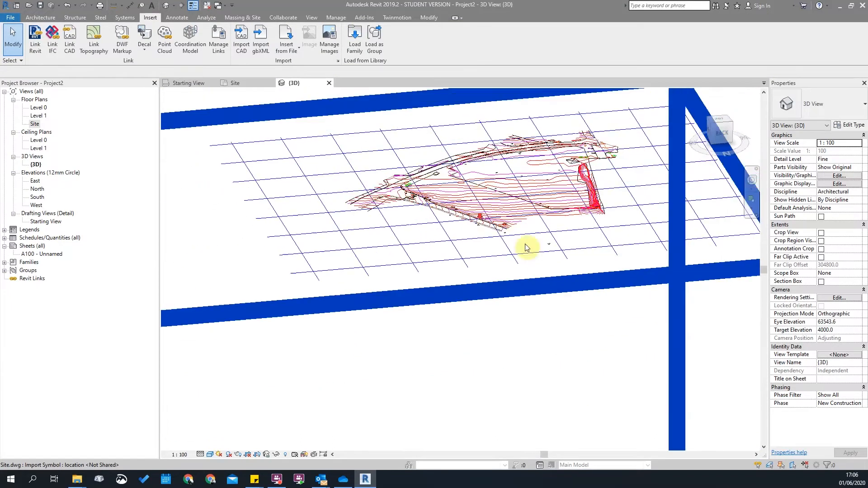
pyautogui.scroll(-2, 514, 239)
pyautogui.keyDown('shift'); pyautogui.moveTo(546, 215); pyautogui.dragTo(503, 149, button='middle'); pyautogui.keyUp('shift')
pyautogui.scroll(-3, 482, 337)
pyautogui.scroll(5, 492, 238)
pyautogui.keyDown('shift'); pyautogui.moveTo(515, 222); pyautogui.dragTo(489, 230, button='middle'); pyautogui.keyUp('shift')
pyautogui.scroll(2, 458, 402)
pyautogui.scroll(3, 458, 402)
pyautogui.scroll(-3, 471, 388)
pyautogui.scroll(-2, 494, 294)
pyautogui.scroll(4, 435, 287)
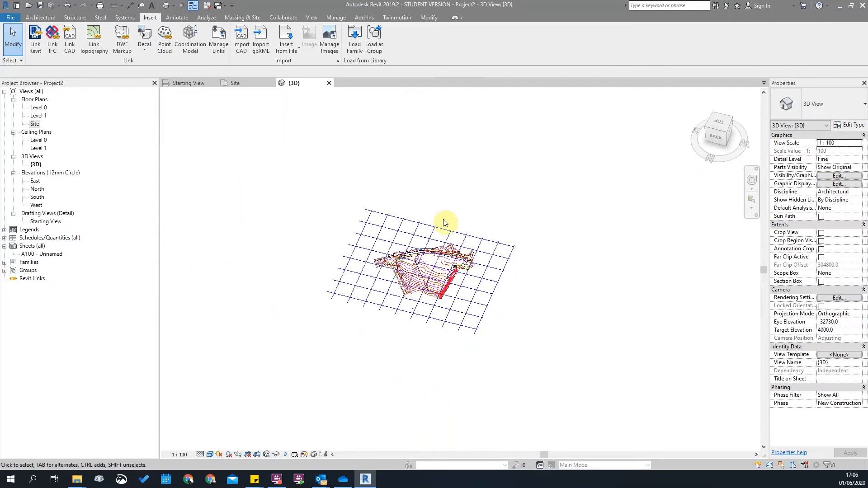
# Step: Check the survey grid intersection against the survey and project base points in the Site floor plan
pyautogui.doubleClick(35, 125)
pyautogui.scroll(-3, 497, 226)
pyautogui.scroll(-2, 420, 233)
pyautogui.scroll(-3, 421, 233)
pyautogui.scroll(5, 411, 275)
pyautogui.scroll(5, 371, 274)
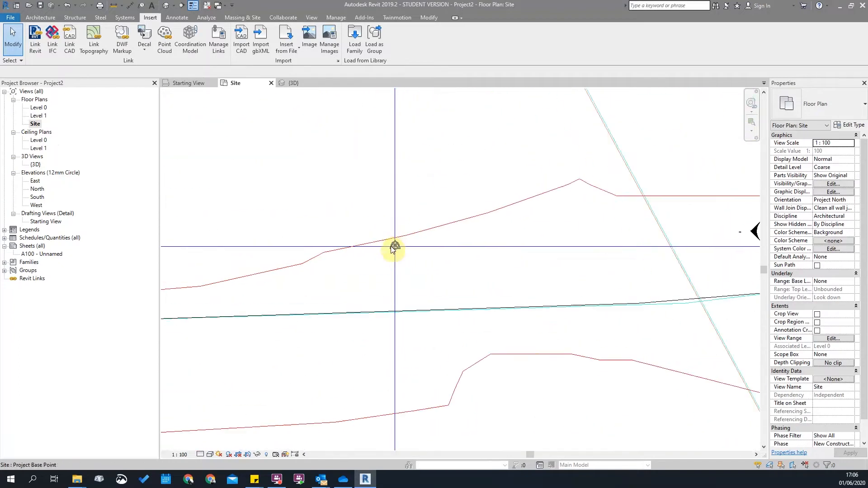
pyautogui.scroll(-10, 413, 243)
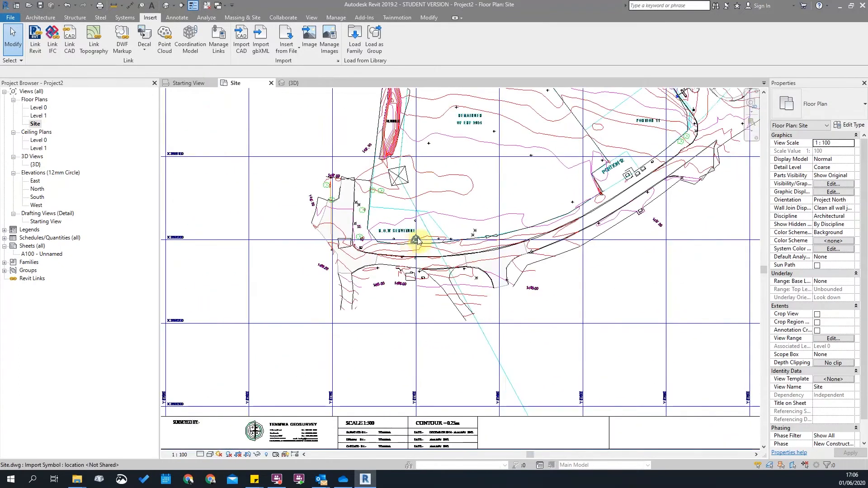
pyautogui.scroll(3, 495, 237)
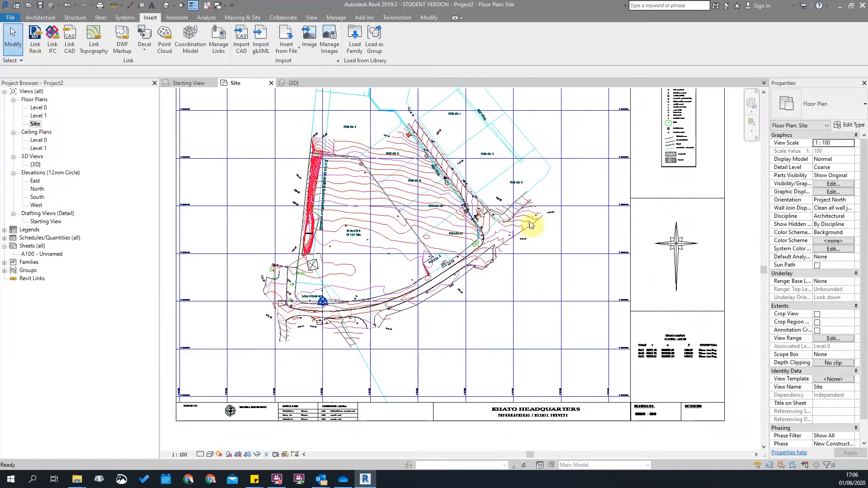
pyautogui.click(244, 18)
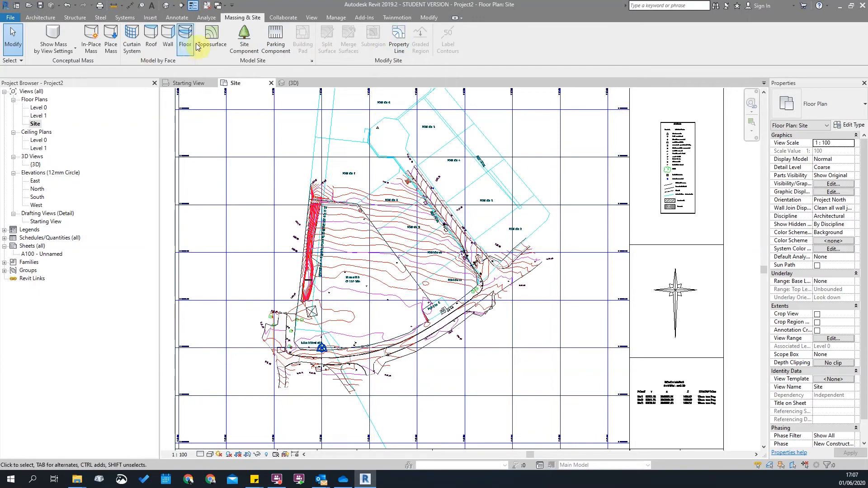
pyautogui.click(211, 34)
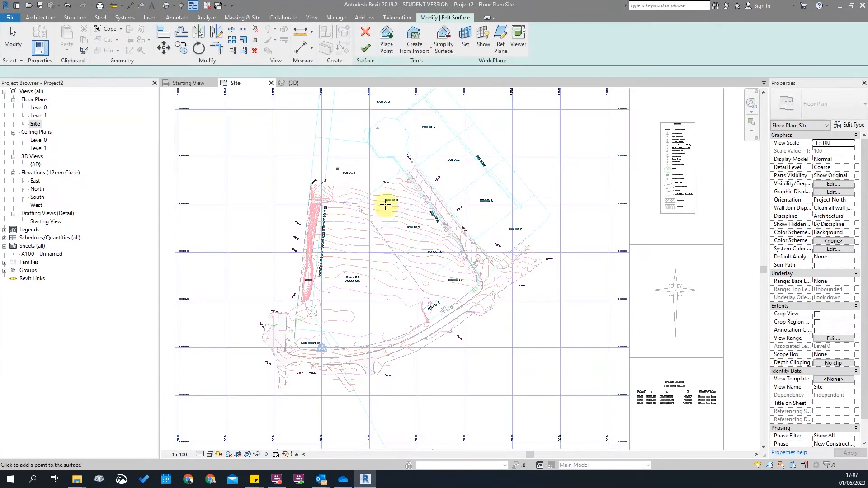
pyautogui.scroll(-4, 339, 178)
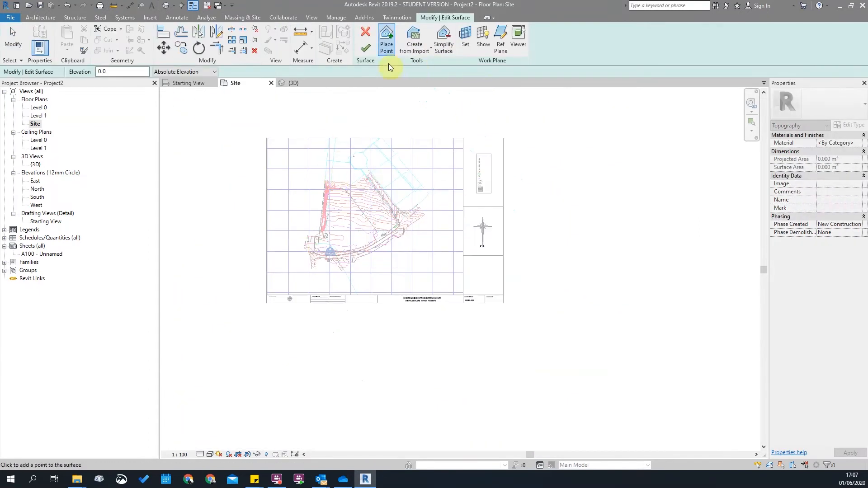
pyautogui.click(416, 52)
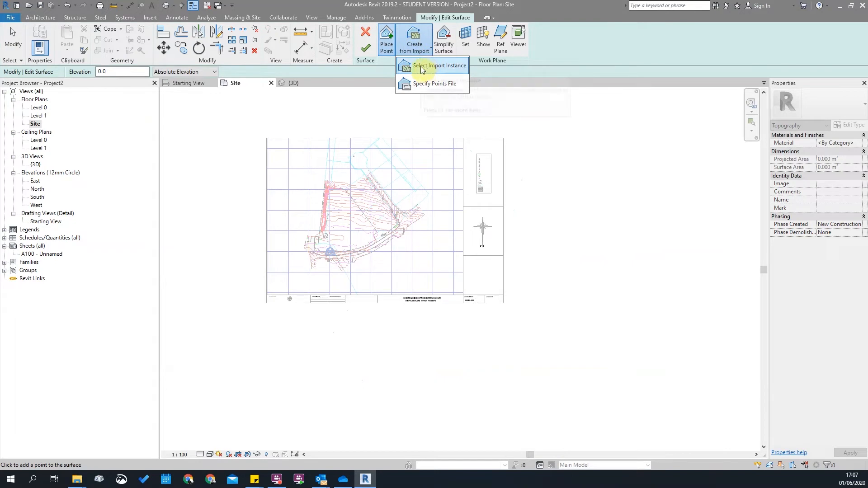
pyautogui.click(423, 65)
pyautogui.click(385, 197)
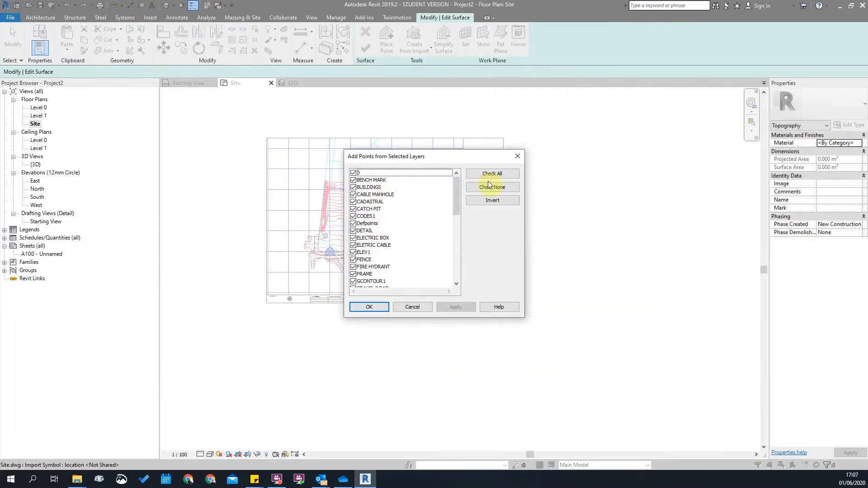
pyautogui.scroll(-4, 405, 231)
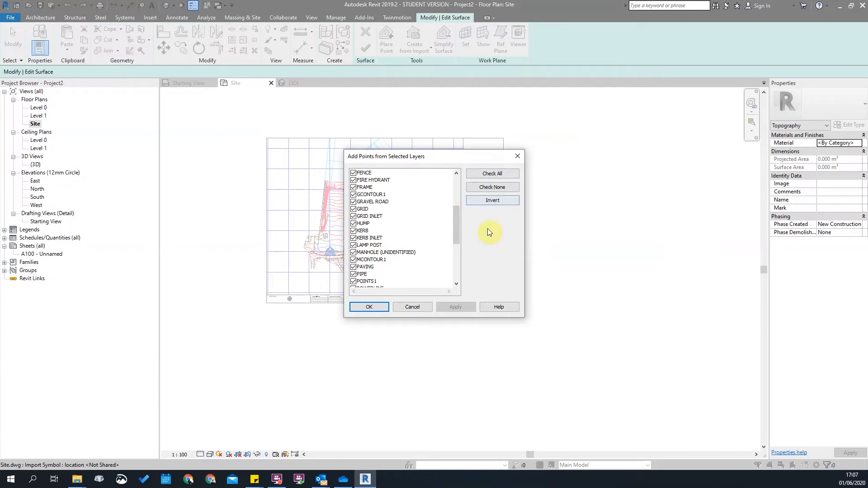
pyautogui.click(410, 307)
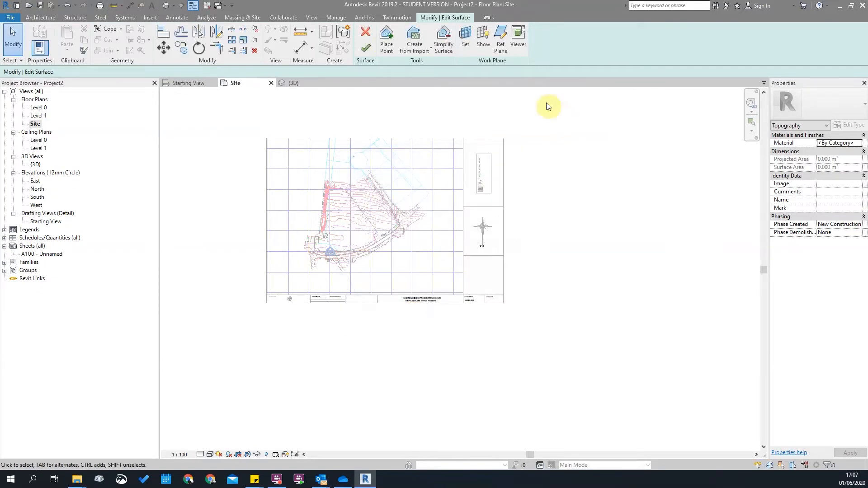
pyautogui.click(366, 33)
pyautogui.press('Escape')
# Step: Query a red contour line of the imported Site.dwg near PORTION 10 for its layer
pyautogui.scroll(8, 394, 246)
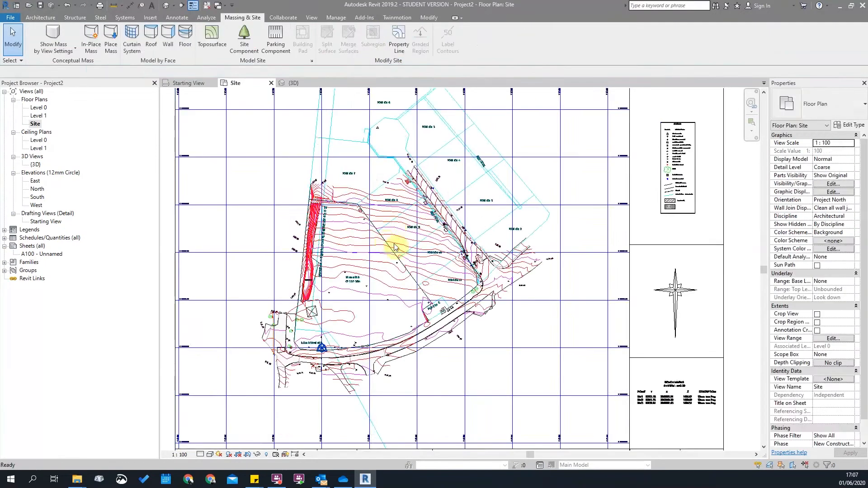
pyautogui.scroll(-6, 445, 294)
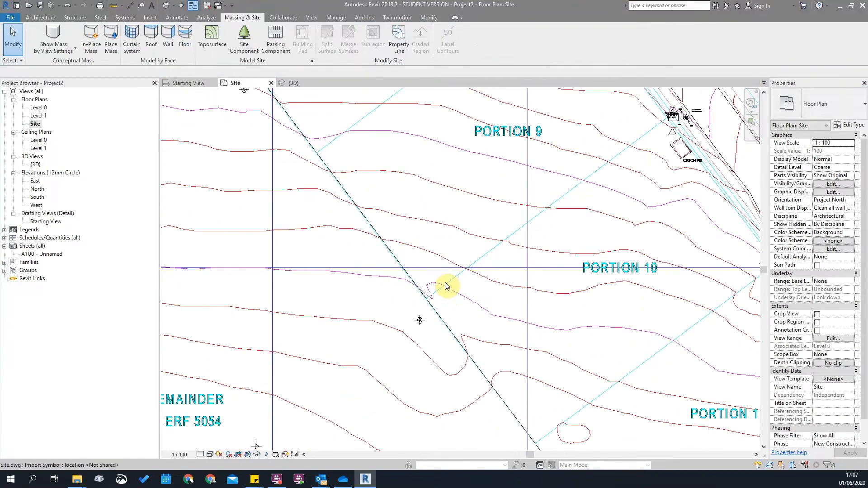
pyautogui.scroll(5, 446, 286)
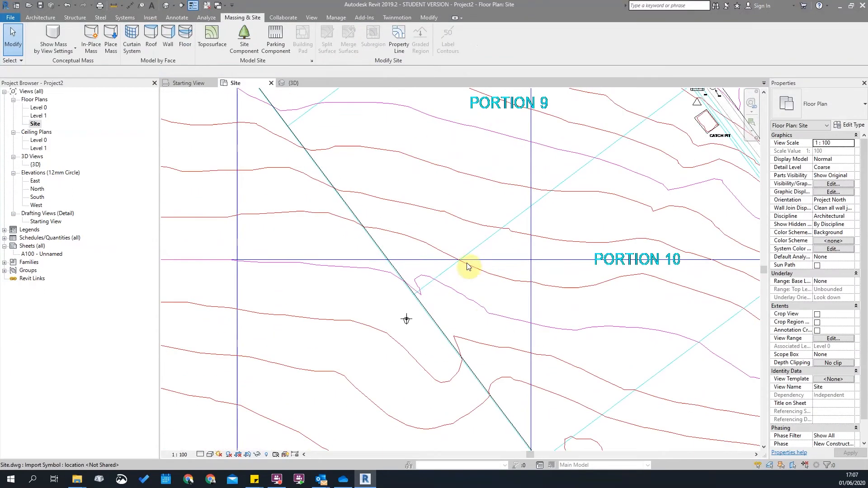
pyautogui.click(486, 311)
pyautogui.scroll(-4, 407, 290)
pyautogui.scroll(3, 407, 291)
pyautogui.click(419, 38)
pyautogui.click(422, 202)
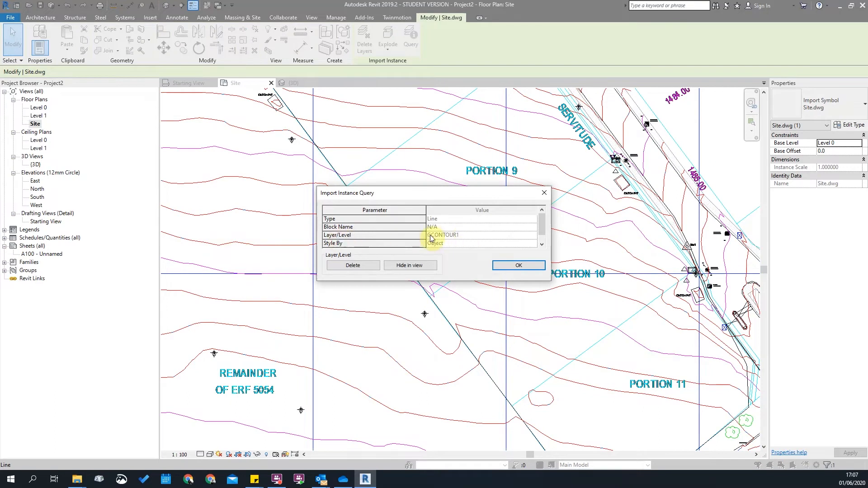
pyautogui.click(344, 269)
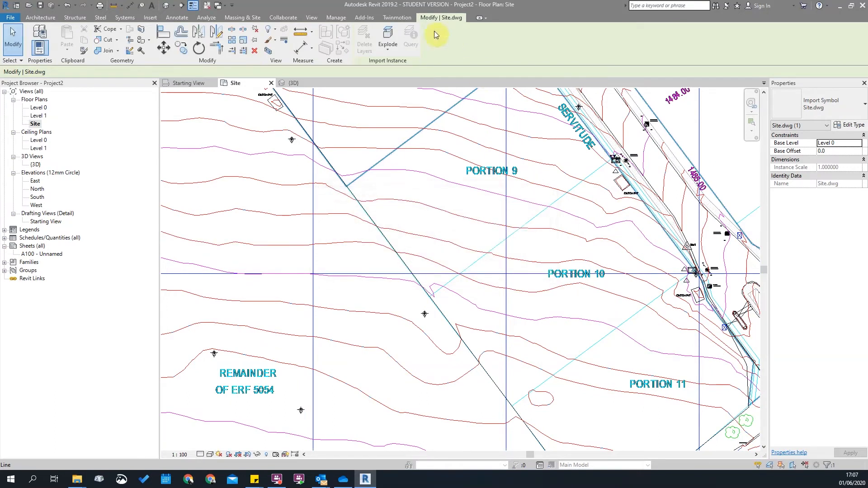
# Step: Query a magenta contour line of the imported Site.dwg for its layer
pyautogui.click(412, 38)
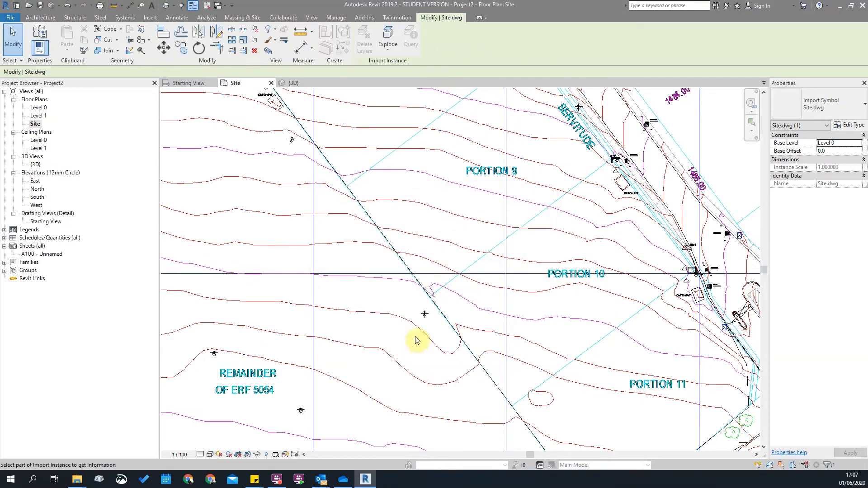
pyautogui.click(452, 297)
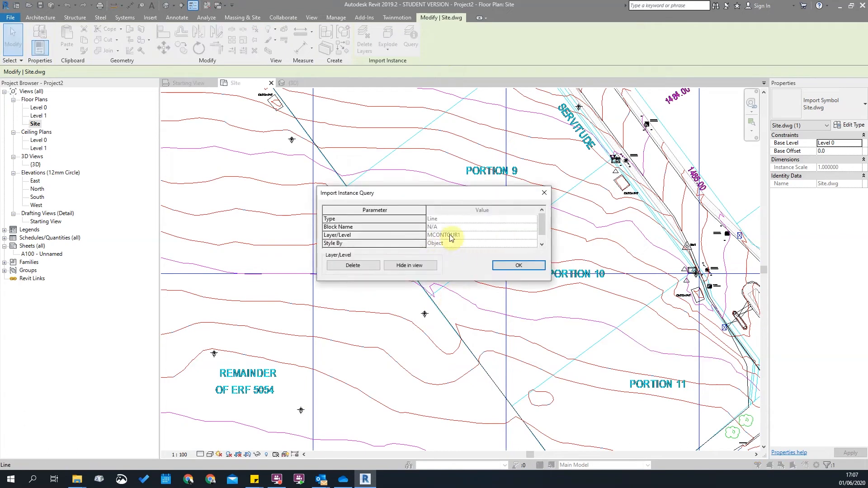
pyautogui.press('Escape')
pyautogui.press('Escape')
# Step: Start a toposurface created from import, using the Site.dwg survey as the import instance
pyautogui.scroll(-6, 432, 319)
pyautogui.scroll(3, 454, 317)
pyautogui.scroll(-4, 461, 377)
pyautogui.scroll(4, 455, 285)
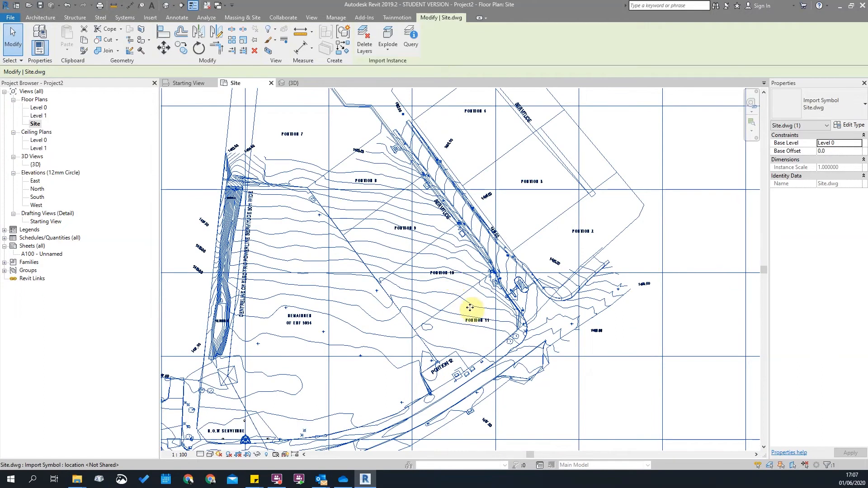
pyautogui.scroll(2, 413, 285)
pyautogui.scroll(-4, 451, 190)
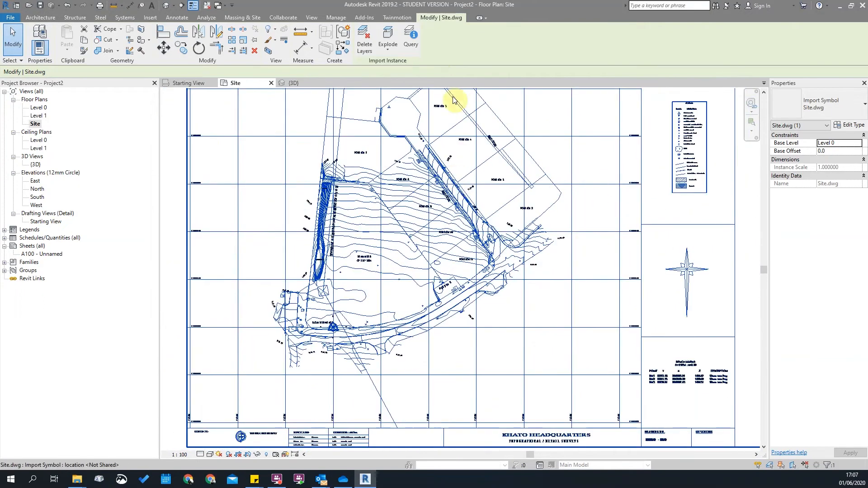
pyautogui.click(232, 18)
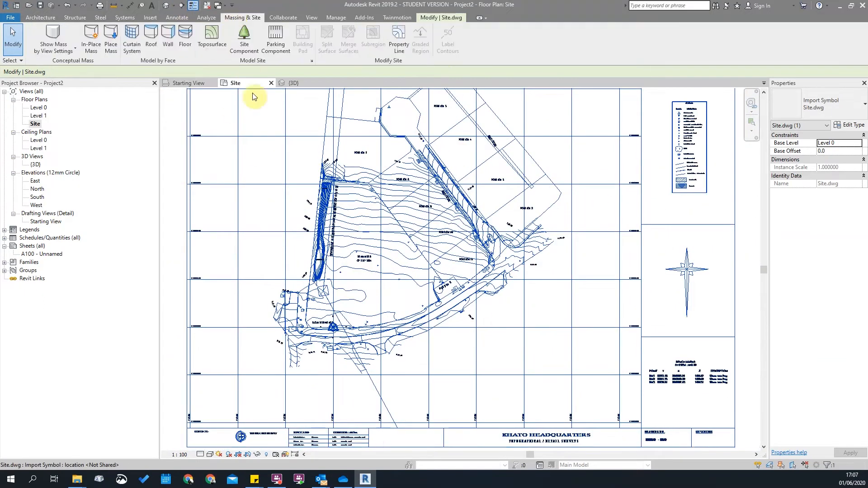
pyautogui.click(210, 36)
pyautogui.scroll(-1, 441, 146)
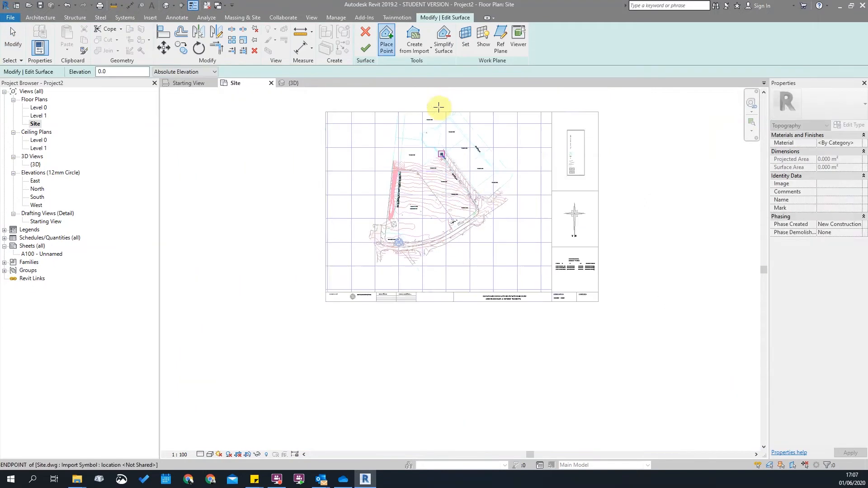
pyautogui.scroll(-1, 434, 119)
pyautogui.click(414, 43)
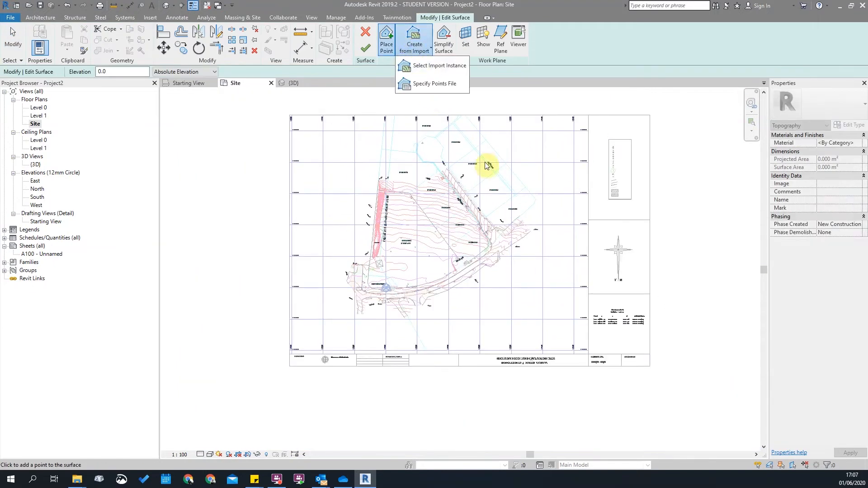
pyautogui.click(428, 81)
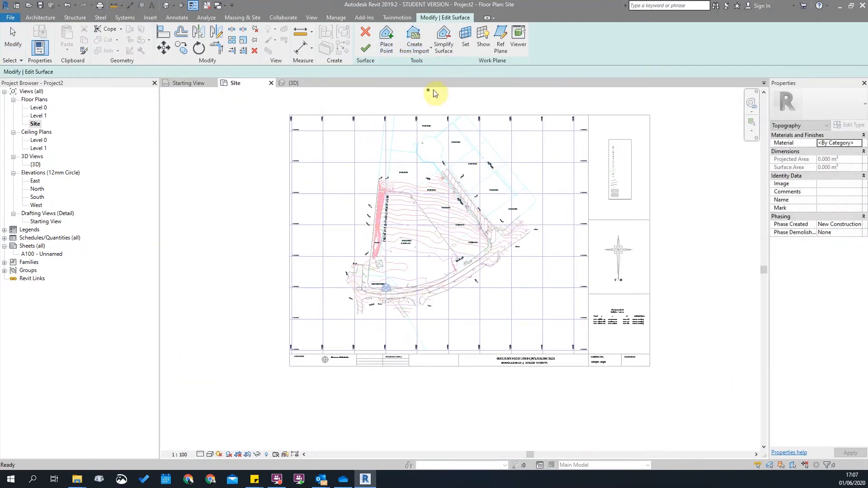
pyautogui.click(486, 141)
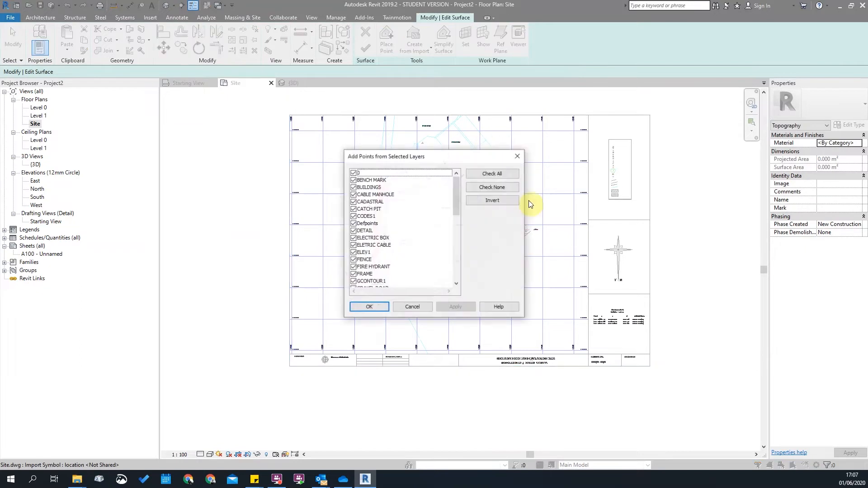
# Step: Take the surface points only from layers GCONTOUR1 and MCONTOUR1 and finish the toposurface
pyautogui.click(492, 186)
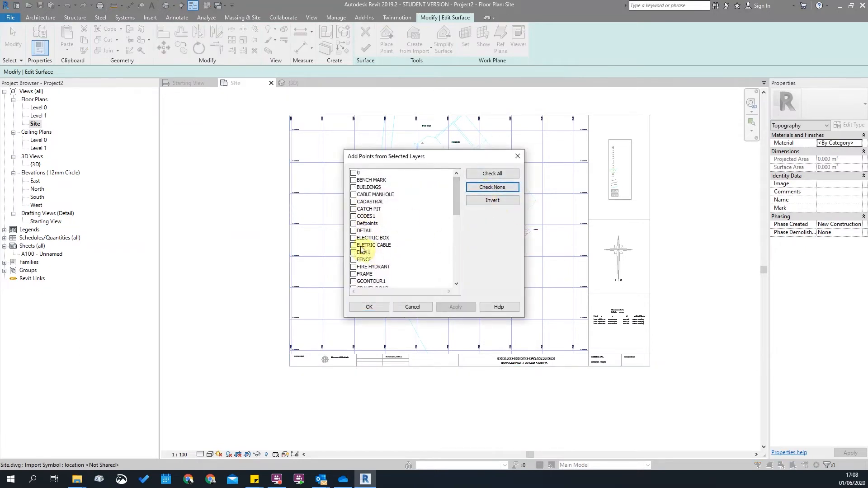
pyautogui.scroll(-1, 356, 232)
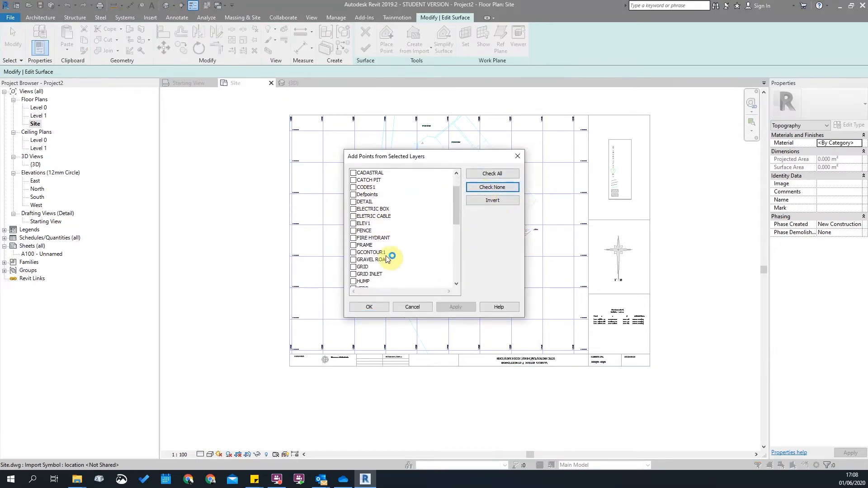
pyautogui.click(354, 252)
pyautogui.scroll(-3, 441, 232)
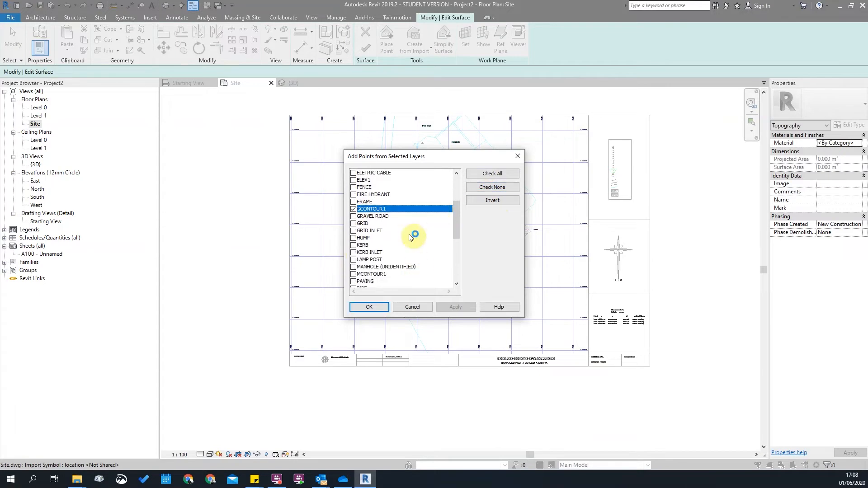
pyautogui.scroll(-1, 407, 231)
pyautogui.click(354, 245)
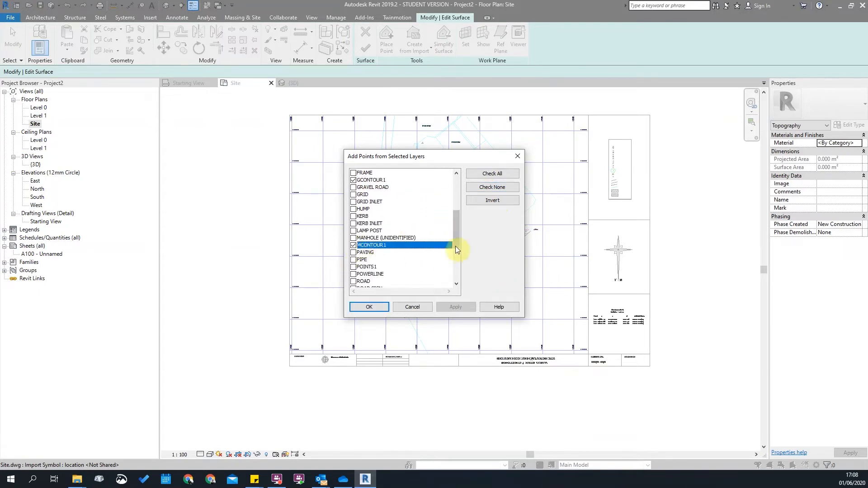
pyautogui.click(371, 308)
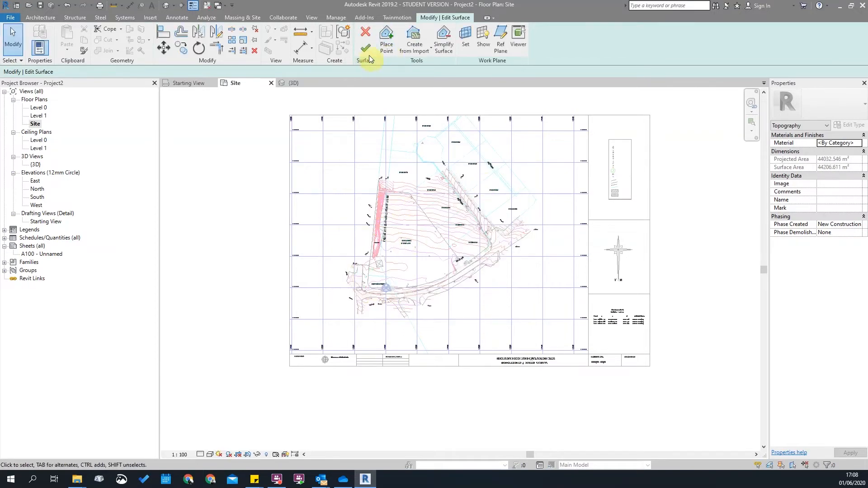
pyautogui.click(366, 47)
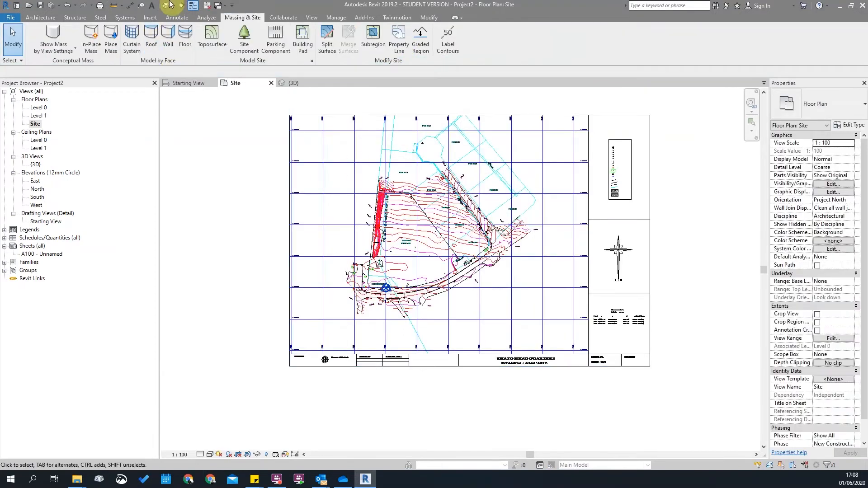
# Step: Examine the new toposurface in the default 3D view, including the steep bank along its edge
pyautogui.click(166, 5)
pyautogui.scroll(8, 465, 290)
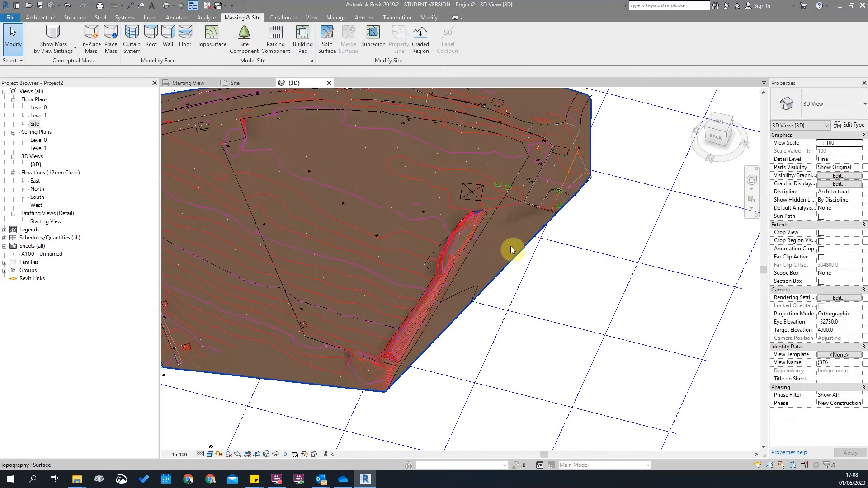
pyautogui.click(513, 251)
pyautogui.keyDown('shift'); pyautogui.moveTo(358, 297); pyautogui.dragTo(401, 224, button='middle'); pyautogui.keyUp('shift')
pyautogui.scroll(5, 465, 285)
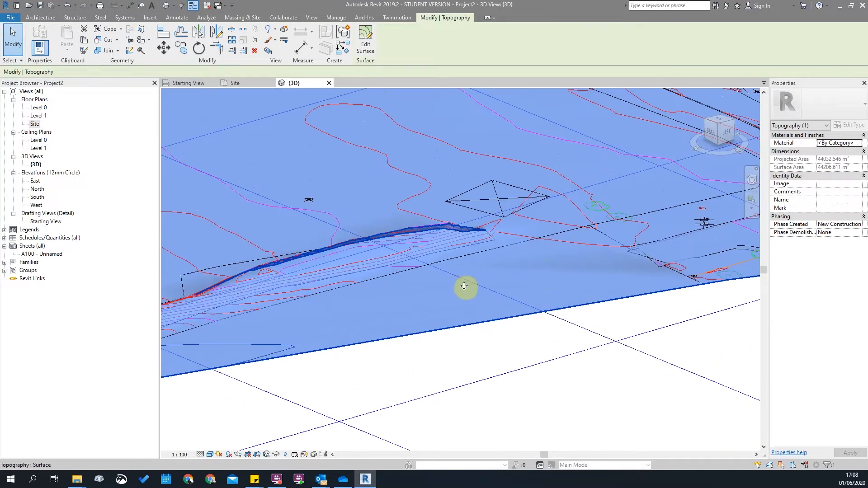
pyautogui.scroll(-10, 542, 247)
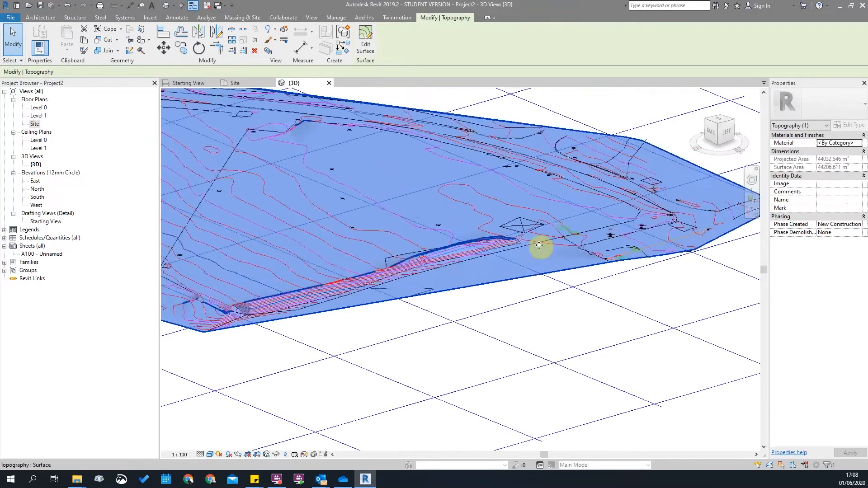
pyautogui.moveTo(568, 373); pyautogui.dragTo(522, 167, button='middle')
pyautogui.scroll(-6, 520, 180)
pyautogui.scroll(4, 503, 338)
pyautogui.scroll(-5, 477, 314)
pyautogui.scroll(9, 497, 194)
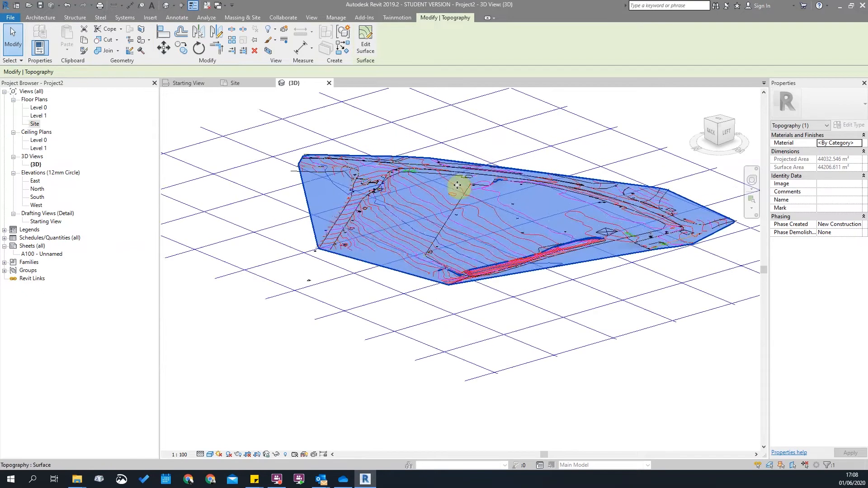
pyautogui.press('Escape')
pyautogui.scroll(3, 337, 174)
pyautogui.click(328, 192)
pyautogui.scroll(-5, 331, 246)
pyautogui.keyDown('shift'); pyautogui.moveTo(407, 213); pyautogui.dragTo(508, 335, button='middle'); pyautogui.keyUp('shift')
pyautogui.scroll(3, 577, 267)
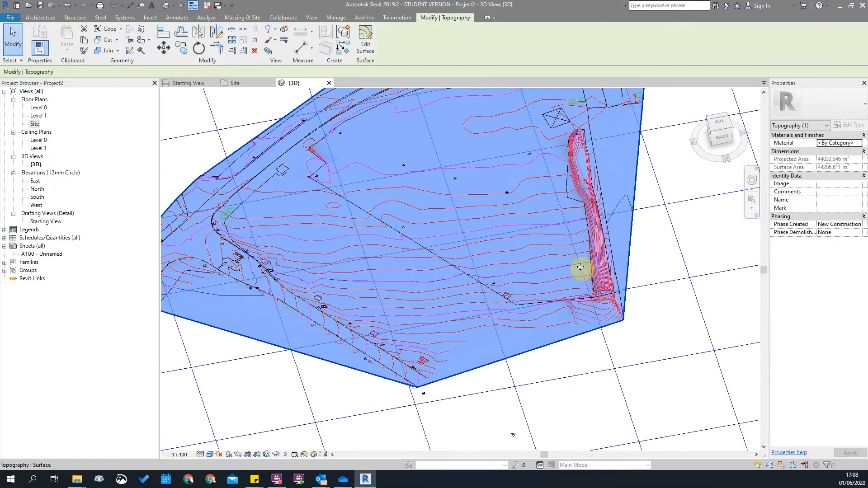
pyautogui.press('Escape')
pyautogui.keyDown('shift'); pyautogui.moveTo(615, 264); pyautogui.dragTo(566, 230, button='middle'); pyautogui.keyUp('shift')
# Step: Temporarily hide the imported Site.dwg in the 3D view and inspect the bare toposurface
pyautogui.scroll(-6, 530, 282)
pyautogui.click(577, 326)
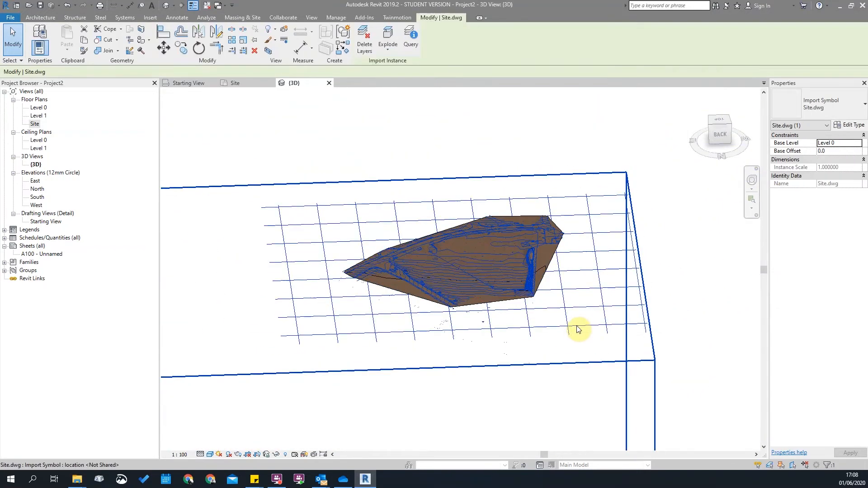
pyautogui.click(275, 455)
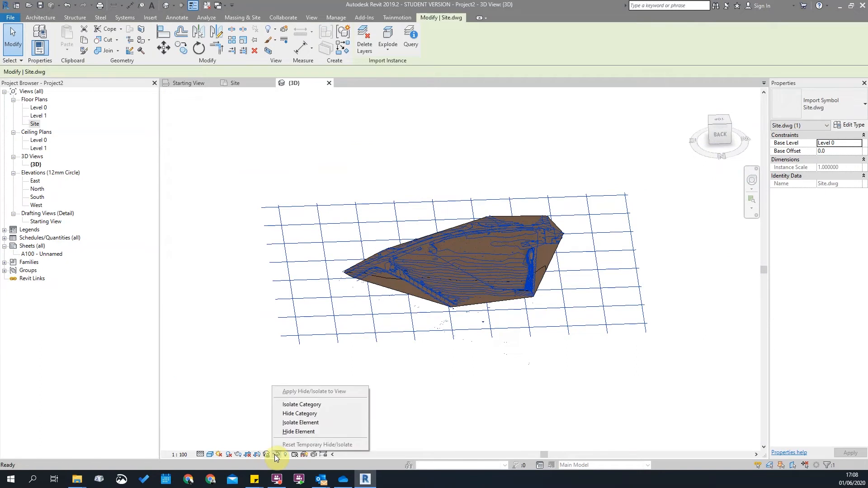
pyautogui.click(294, 431)
pyautogui.scroll(8, 520, 265)
pyautogui.scroll(-2, 555, 267)
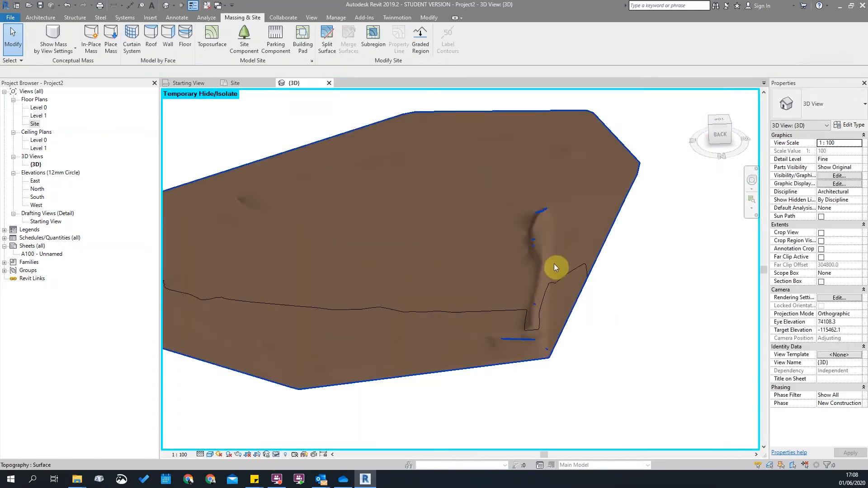
pyautogui.scroll(-2, 585, 270)
pyautogui.keyDown('shift'); pyautogui.moveTo(622, 257); pyautogui.dragTo(479, 273, button='middle'); pyautogui.keyUp('shift')
pyautogui.scroll(2, 478, 272)
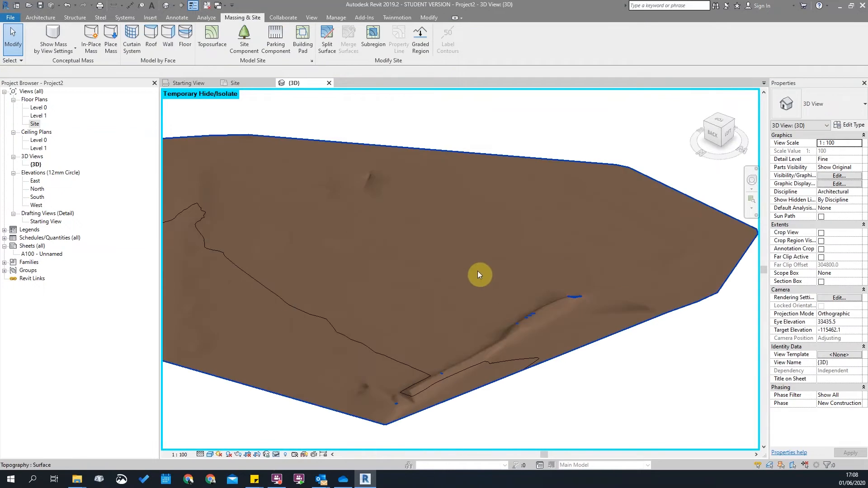
pyautogui.click(519, 284)
pyautogui.click(433, 117)
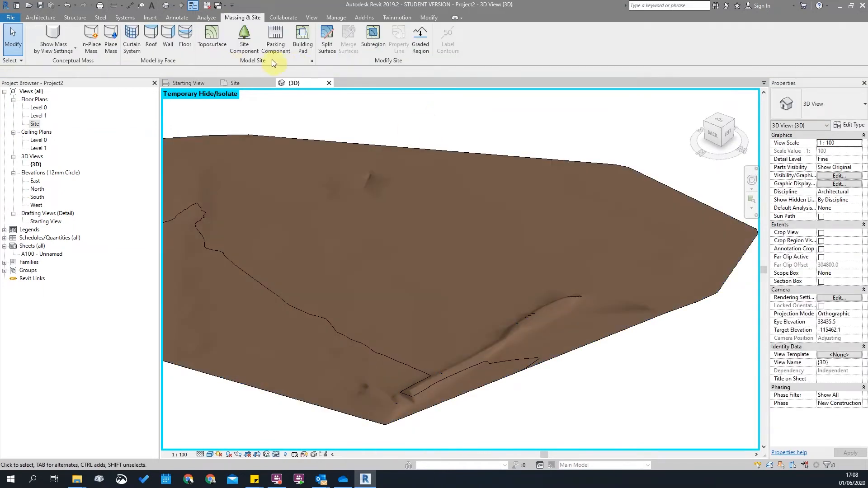
# Step: Set the contour line display interval to 500 in the Site Settings and inspect the contours
pyautogui.click(311, 61)
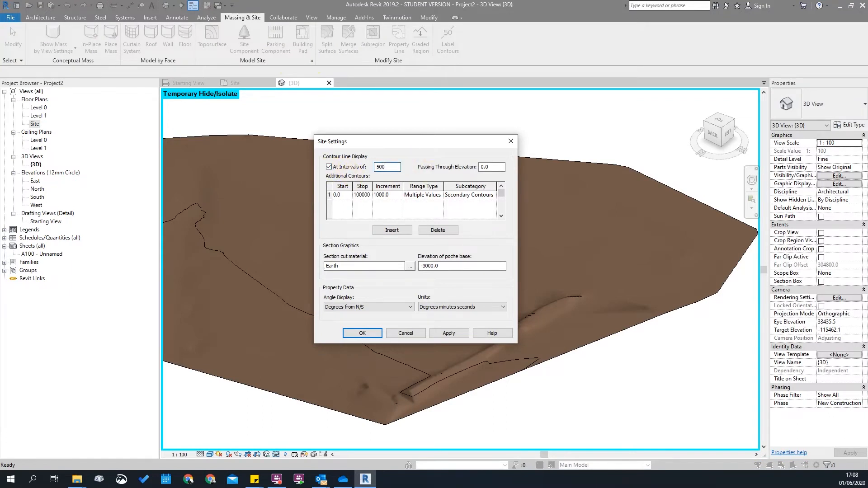
pyautogui.press('Return')
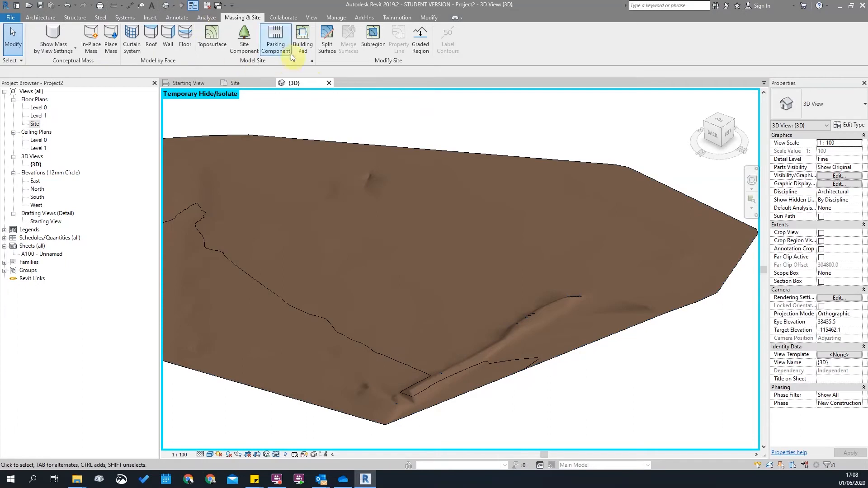
pyautogui.click(311, 62)
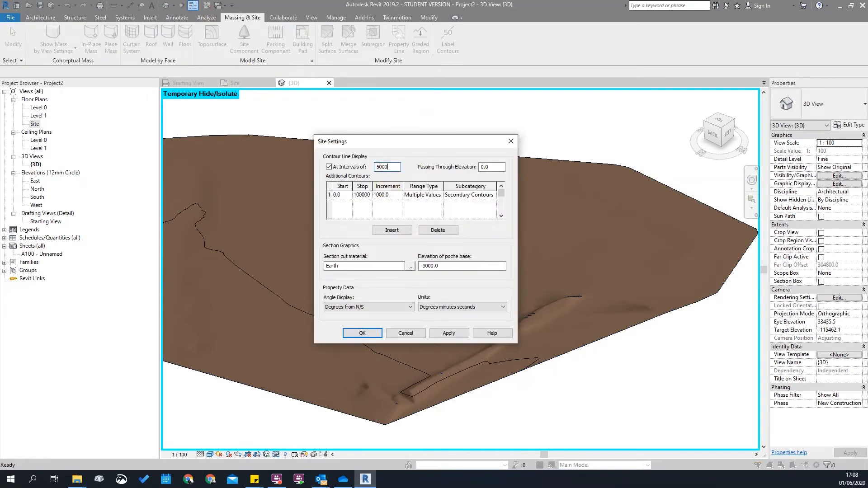
pyautogui.press('Return')
pyautogui.moveTo(416, 387); pyautogui.dragTo(625, 234, button='middle')
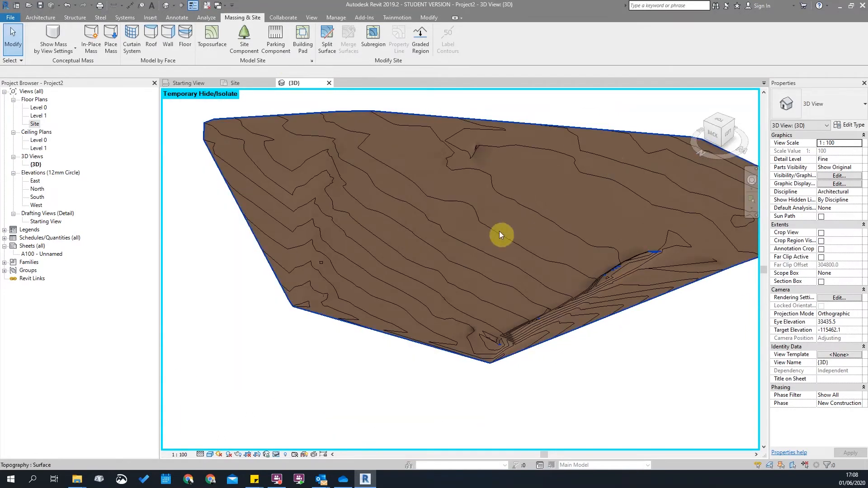
pyautogui.scroll(-2, 511, 225)
pyautogui.scroll(4, 467, 177)
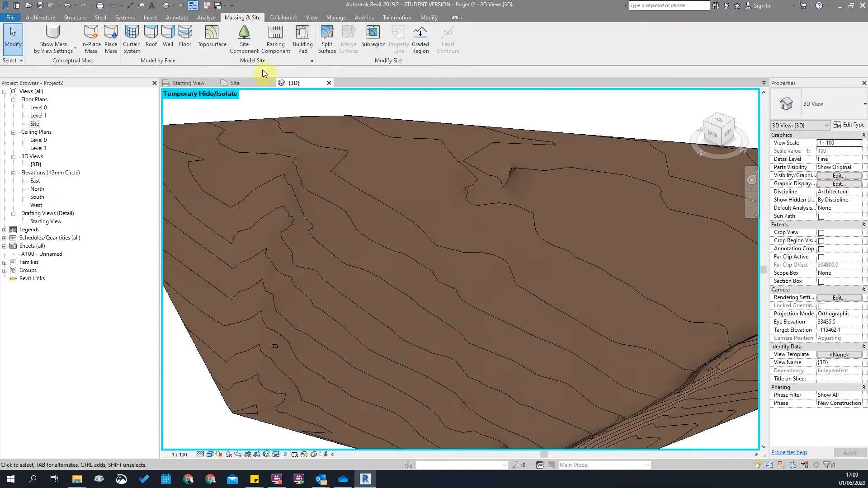
pyautogui.click(312, 61)
pyautogui.click(328, 167)
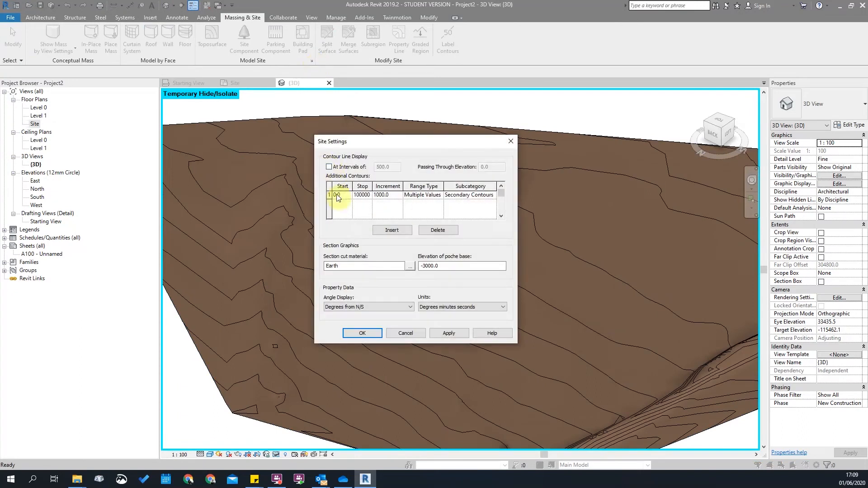
pyautogui.click(492, 195)
pyautogui.click(492, 195)
pyautogui.click(461, 210)
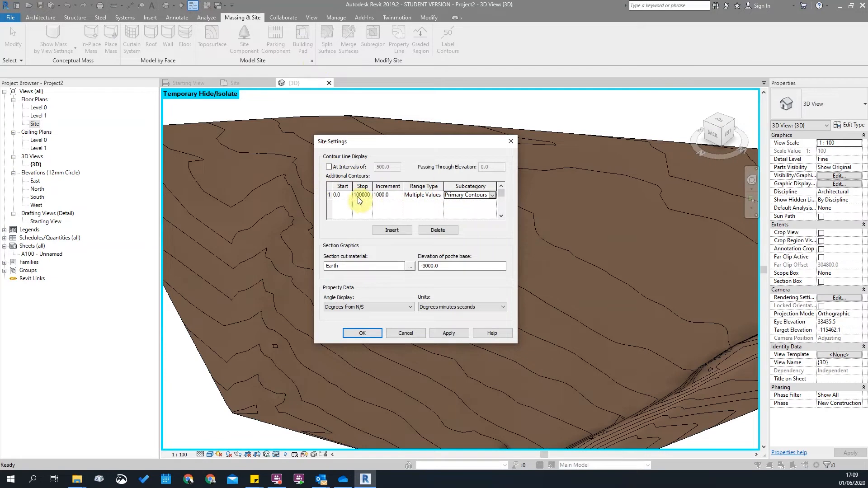
pyautogui.click(397, 197)
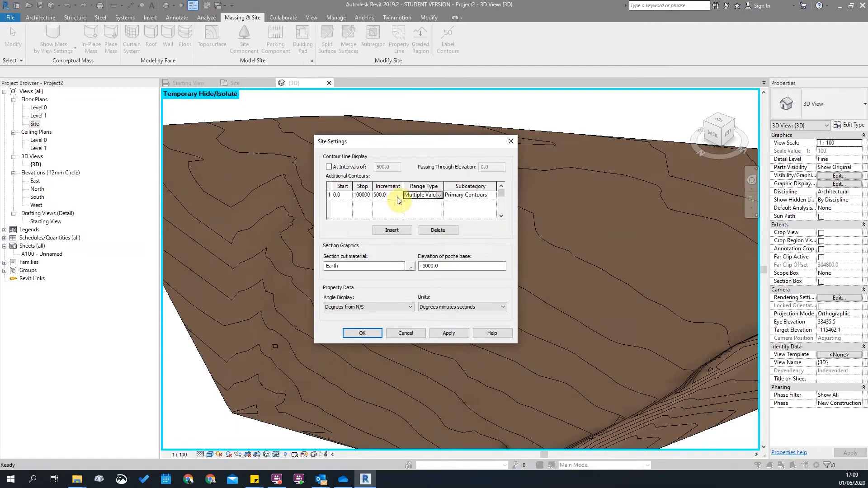
pyautogui.click(397, 231)
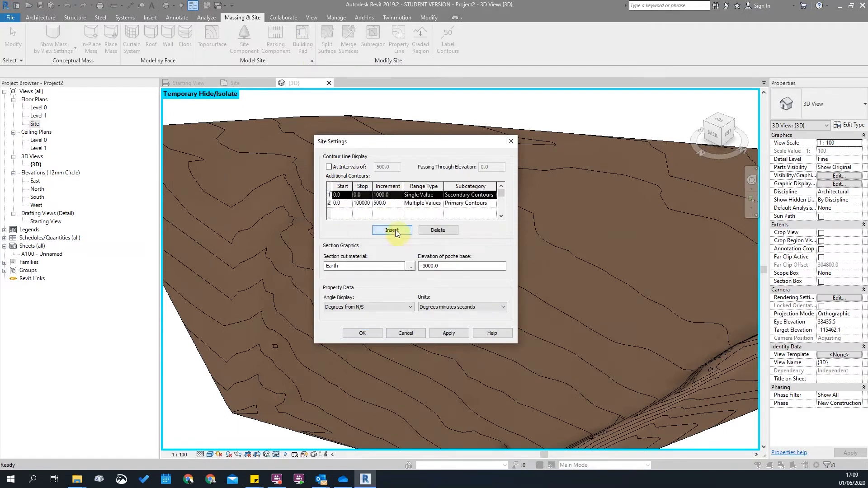
pyautogui.click(335, 204)
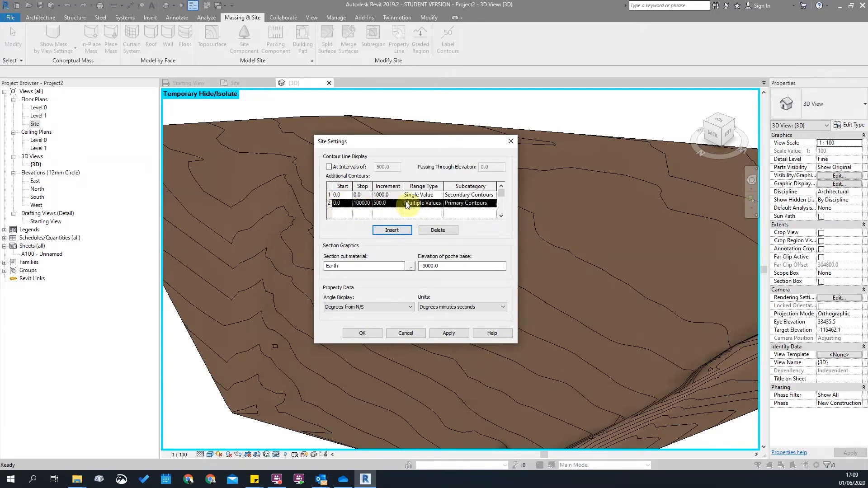
pyautogui.click(438, 231)
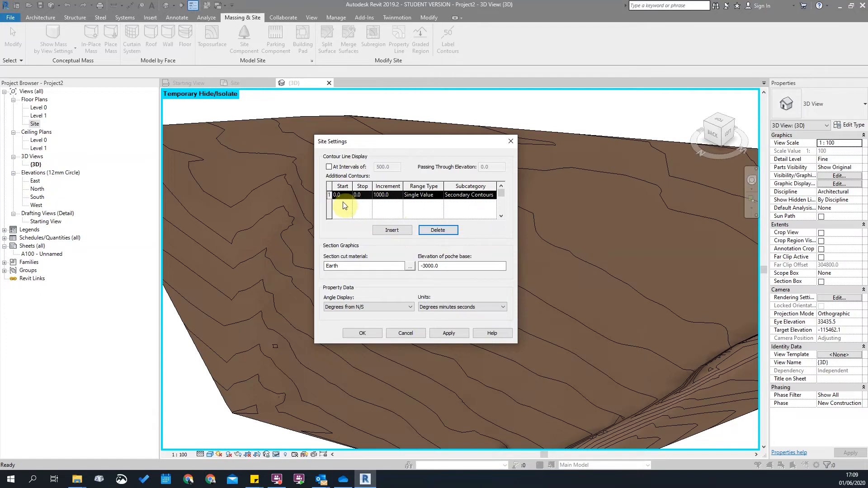
pyautogui.click(398, 230)
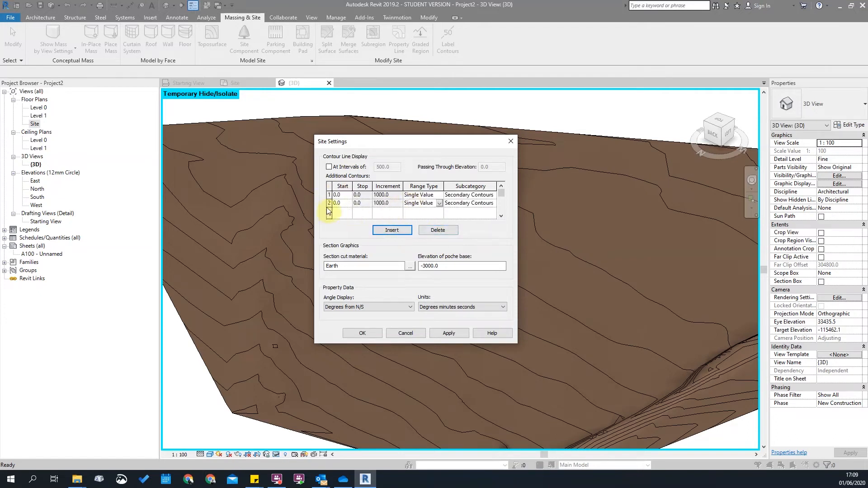
pyautogui.click(439, 231)
pyautogui.click(439, 231)
pyautogui.click(406, 333)
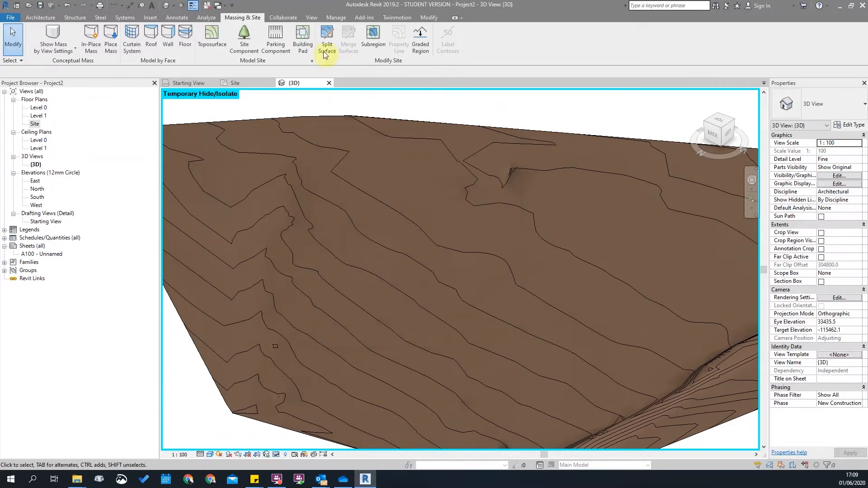
# Step: Set the increment of the existing Secondary Contours row to 500 in the Site Settings
pyautogui.click(312, 61)
pyautogui.click(344, 197)
pyautogui.click(366, 195)
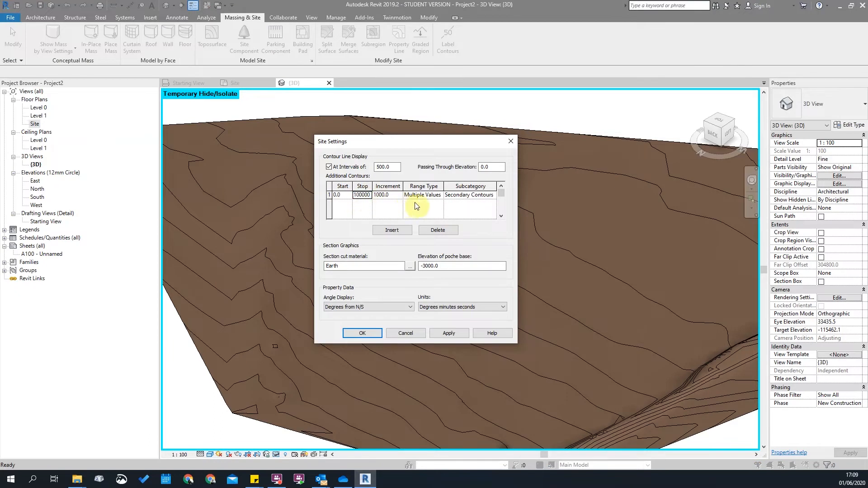
pyautogui.click(475, 197)
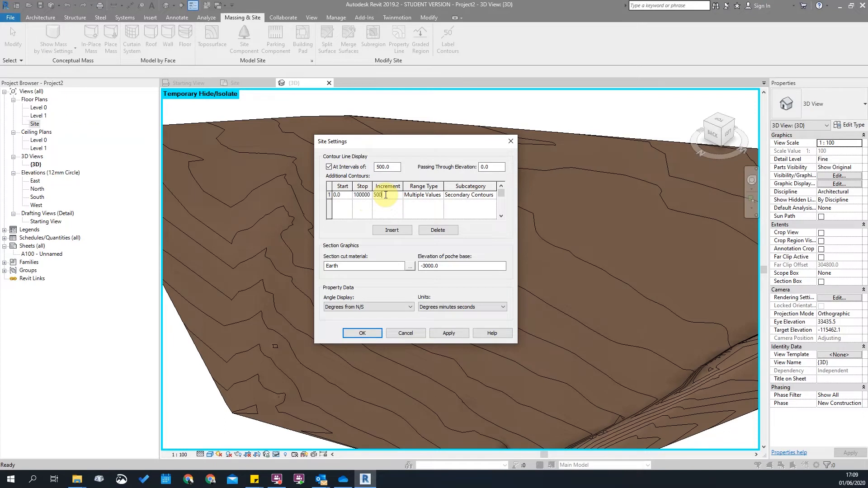
pyautogui.click(381, 195)
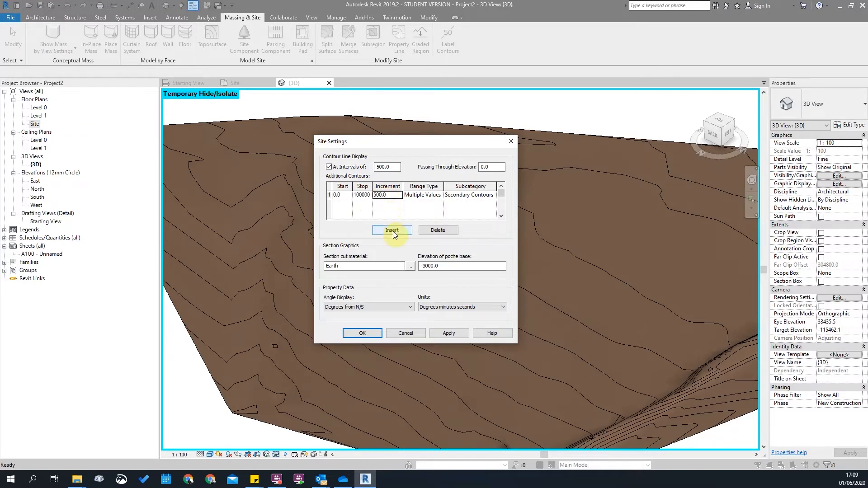
# Step: Insert an additional contour row with range type Multiple Values and subcategory Primary Contours
pyautogui.click(392, 231)
pyautogui.click(445, 196)
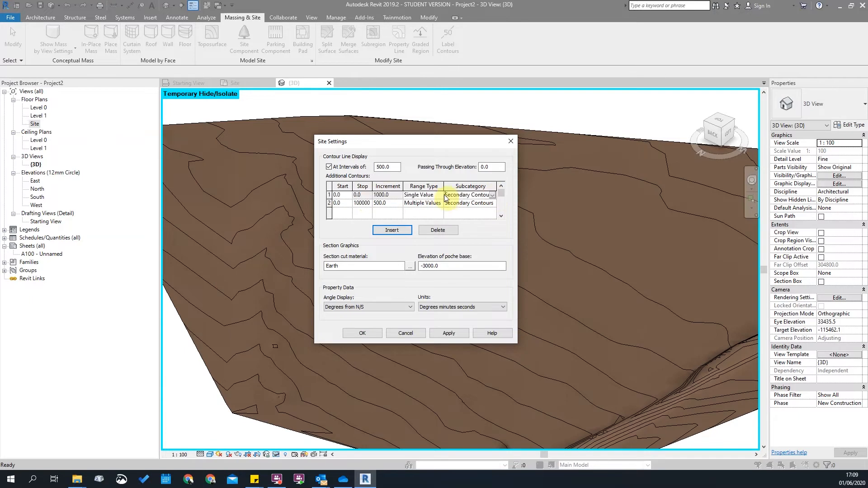
pyautogui.click(421, 196)
pyautogui.click(440, 195)
pyautogui.click(421, 210)
pyautogui.click(493, 195)
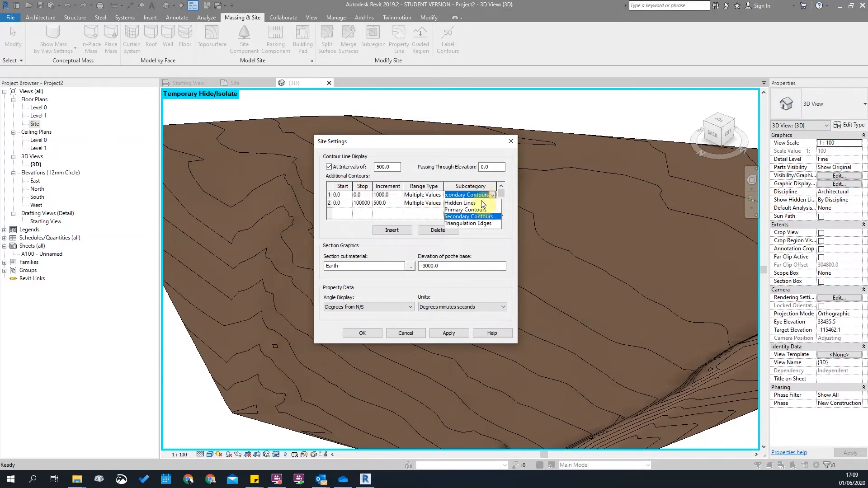
pyautogui.click(482, 207)
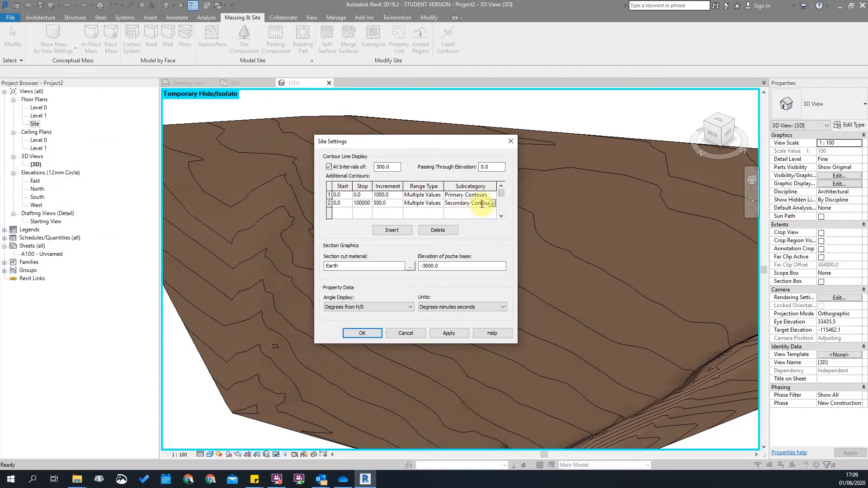
pyautogui.click(494, 196)
pyautogui.click(493, 196)
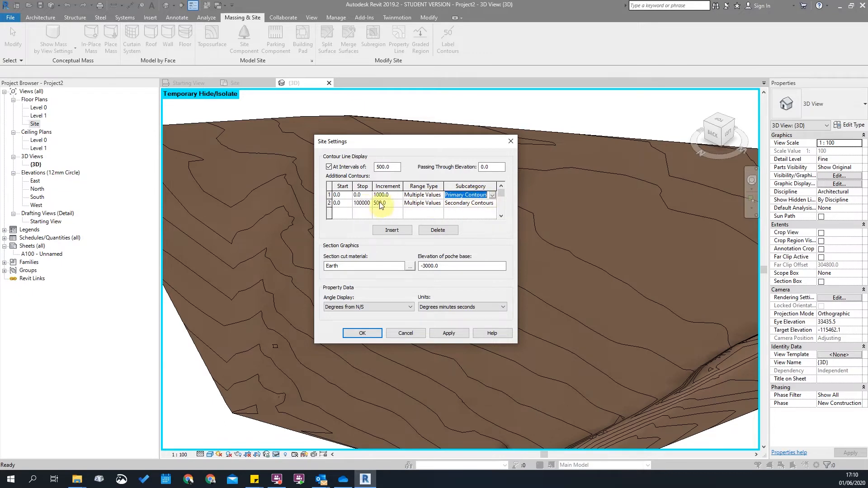
# Step: Set the secondary increment to 250 and the primary stop to 100000, and apply with the fixed contour interval turned off
pyautogui.click(393, 203)
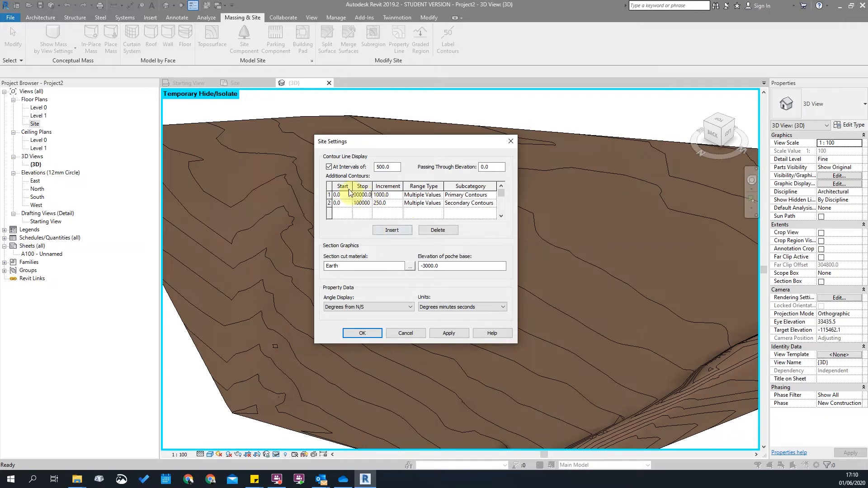
pyautogui.click(329, 166)
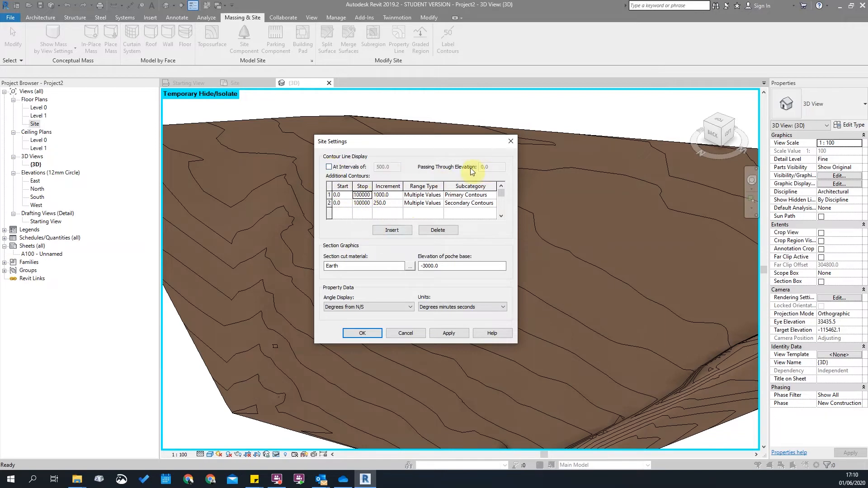
pyautogui.click(463, 334)
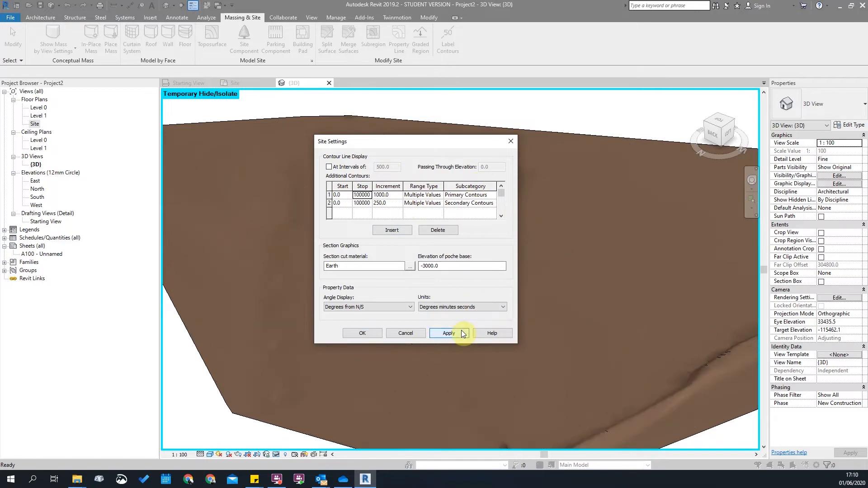
# Step: Set the stop value of both additional contour rows to 900000 and apply the settings
pyautogui.click(361, 195)
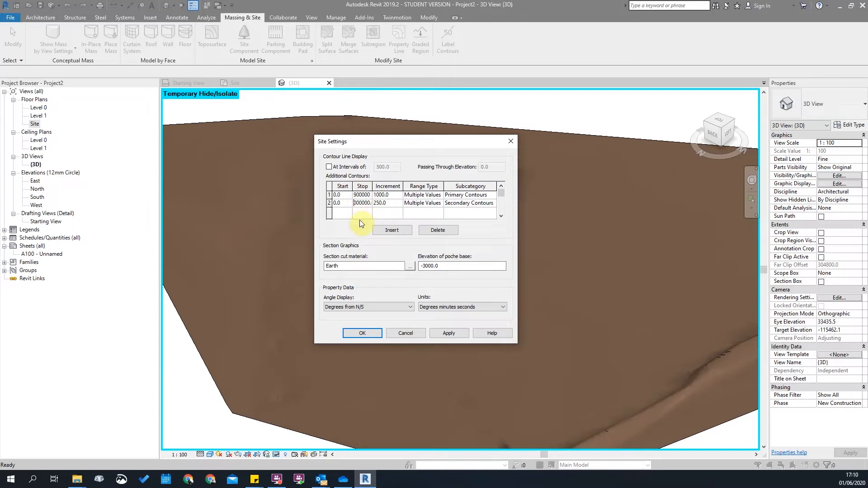
pyautogui.click(447, 332)
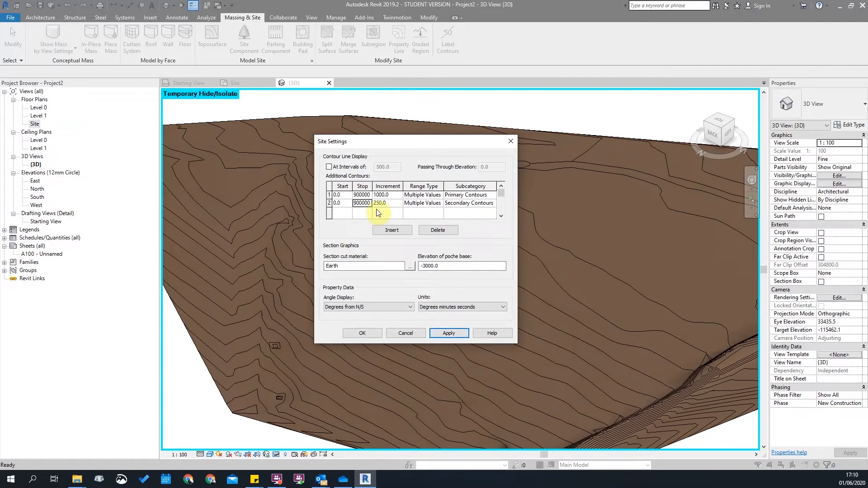
# Step: Extend the stop value of the Primary Contours row in the Site Settings, apply it and accept the settings
pyautogui.click(361, 194)
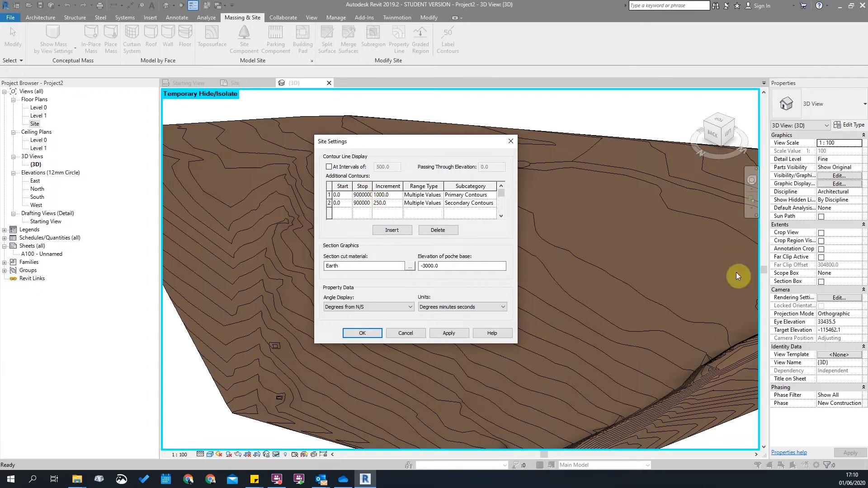
pyautogui.click(448, 335)
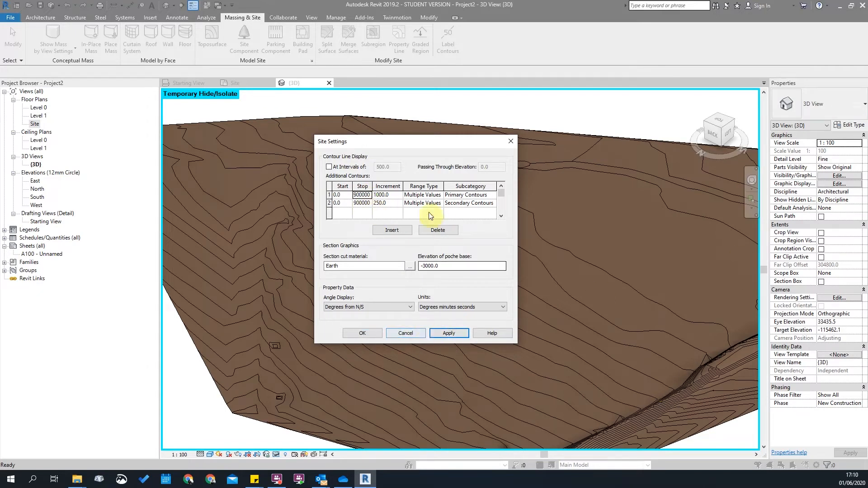
pyautogui.click(364, 333)
# Step: Examine the spacing and line thickness of the contours across the toposurface in the 3D view
pyautogui.scroll(5, 503, 312)
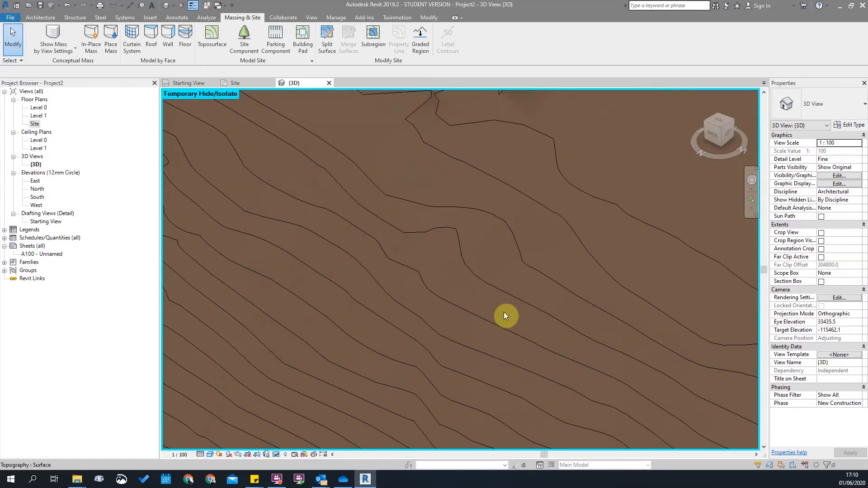
pyautogui.scroll(-5, 549, 267)
pyautogui.scroll(5, 549, 280)
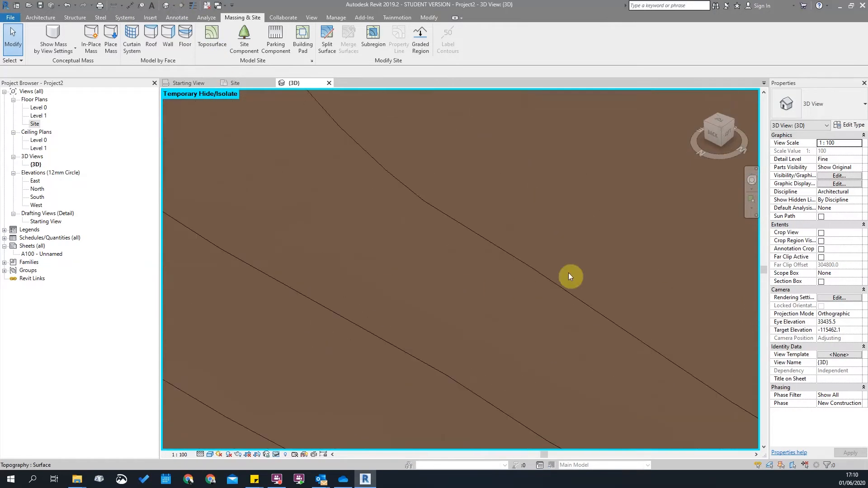
pyautogui.scroll(-5, 557, 176)
pyautogui.scroll(-3, 556, 176)
pyautogui.scroll(3, 529, 223)
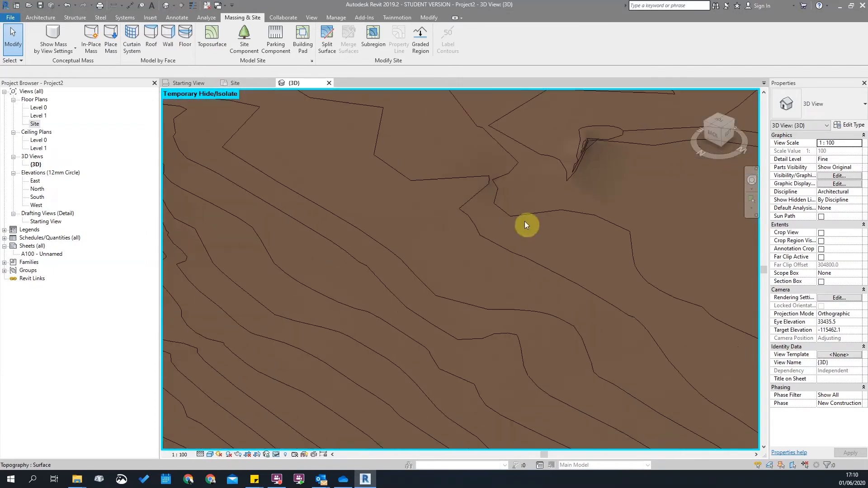
pyautogui.scroll(-3, 504, 273)
pyautogui.scroll(2, 503, 273)
# Step: Change the first additional contour row in the Site Settings to subcategory Primary Contours with an increment of 1000
pyautogui.click(312, 61)
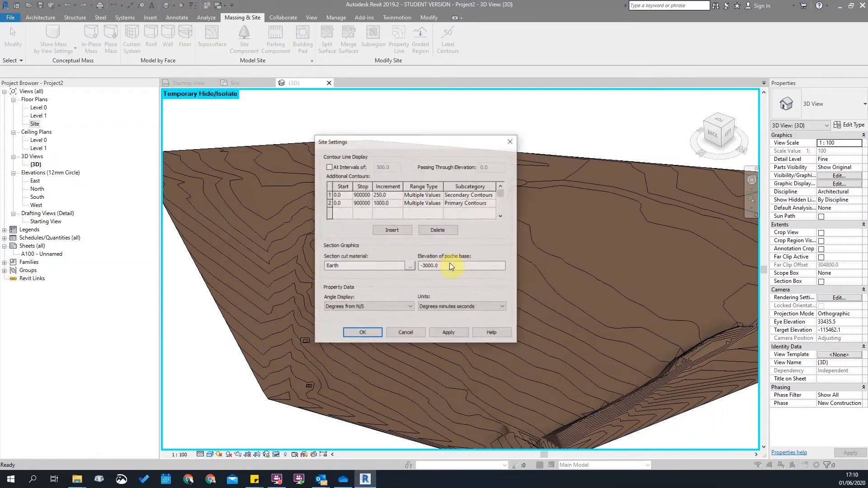
pyautogui.click(398, 196)
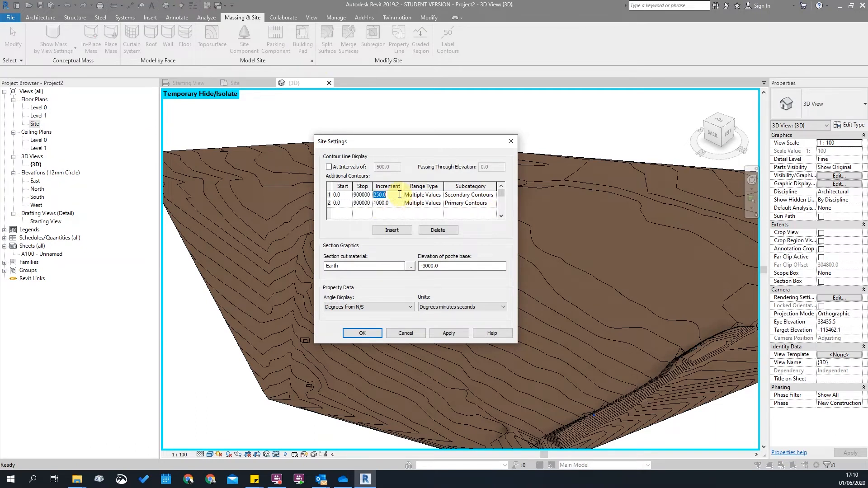
pyautogui.click(484, 195)
pyautogui.click(492, 195)
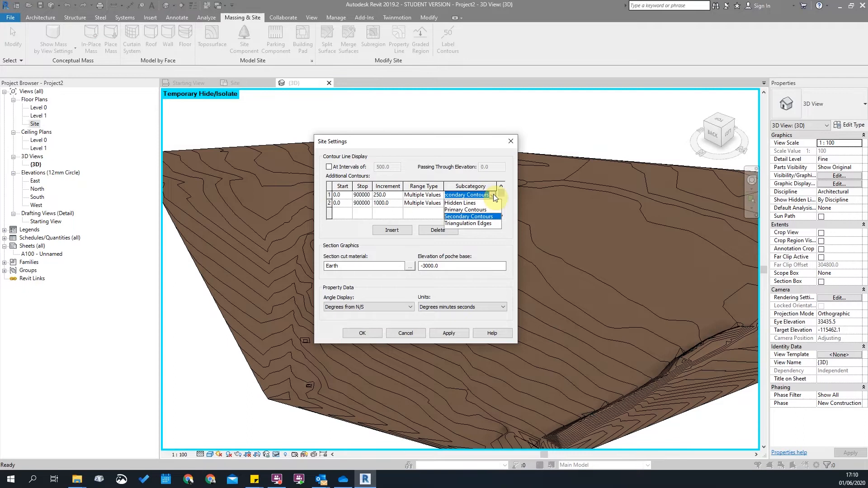
pyautogui.click(466, 210)
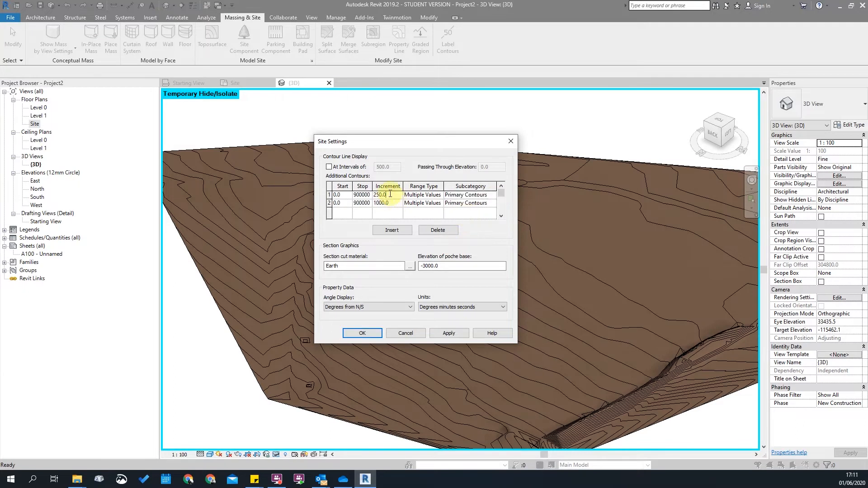
pyautogui.click(390, 194)
pyautogui.write('1000')
# Step: Change the second contour row to Secondary Contours with an increment of 500, then apply and accept the settings
pyautogui.click(479, 203)
pyautogui.click(493, 203)
pyautogui.click(464, 225)
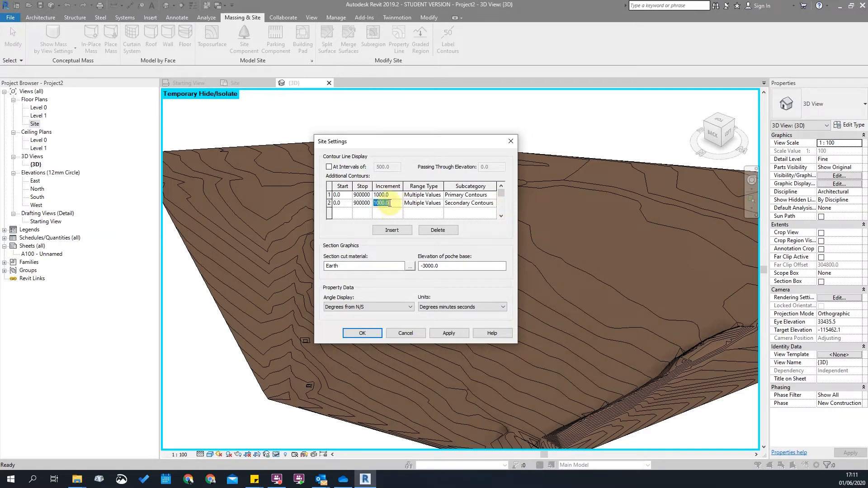
pyautogui.click(450, 333)
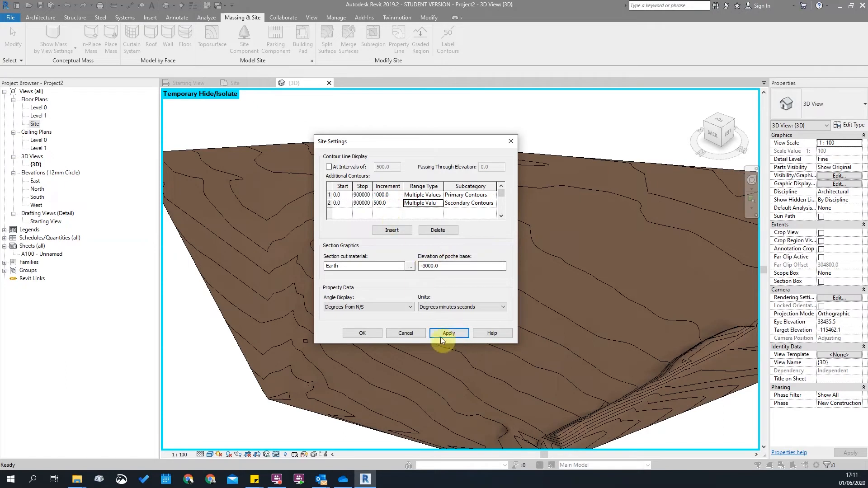
pyautogui.click(363, 333)
# Step: Set the 3D view's scale to 1 : 1000 and check how the primary and secondary contours display
pyautogui.scroll(5, 411, 263)
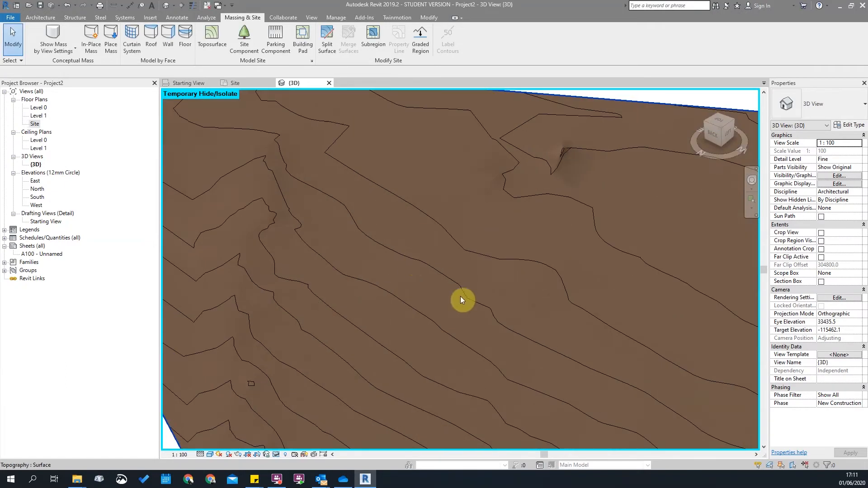
pyautogui.click(182, 452)
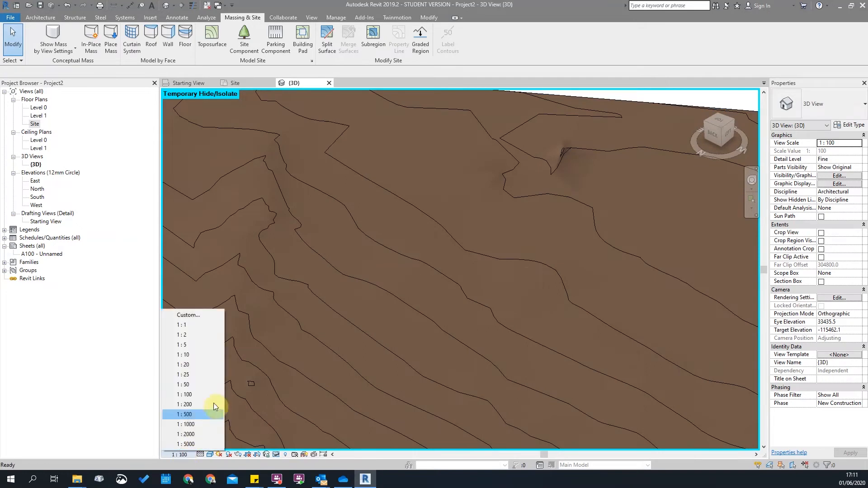
pyautogui.click(197, 423)
pyautogui.scroll(-3, 498, 262)
pyautogui.scroll(3, 655, 275)
pyautogui.scroll(-3, 657, 278)
pyautogui.scroll(4, 345, 260)
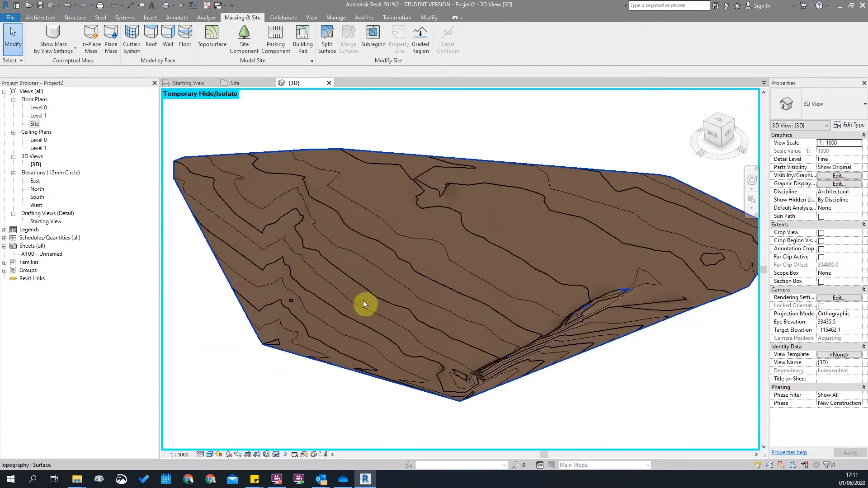
pyautogui.scroll(-2, 538, 226)
pyautogui.scroll(2, 568, 244)
pyautogui.press('v')
pyautogui.press('v')
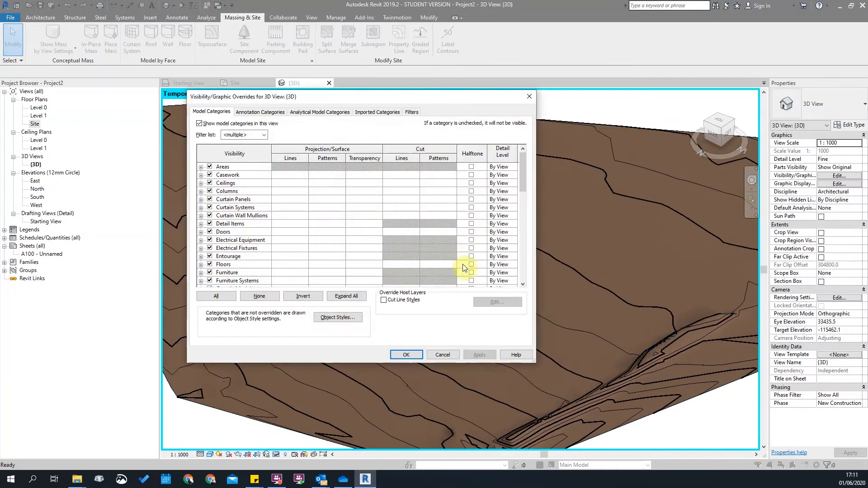
pyautogui.click(342, 318)
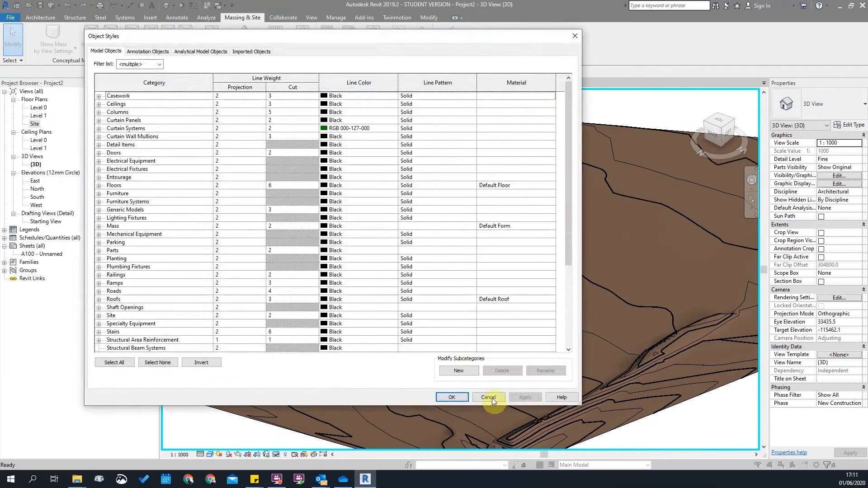
pyautogui.click(482, 346)
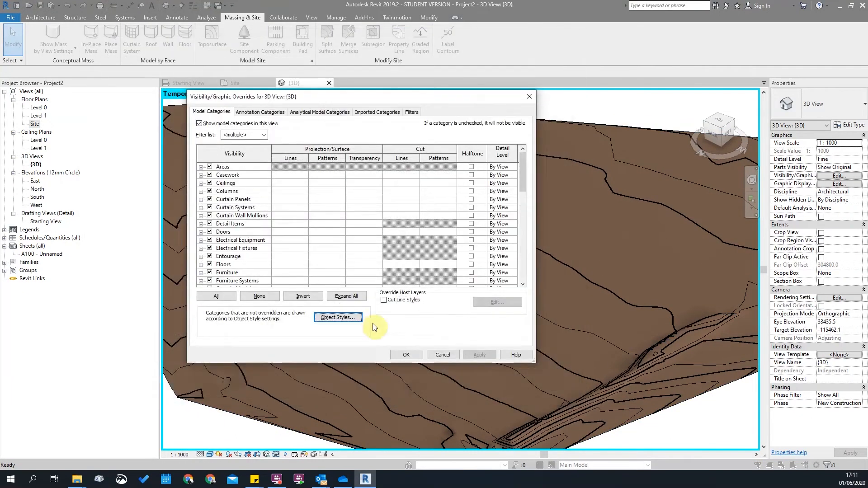
pyautogui.click(443, 354)
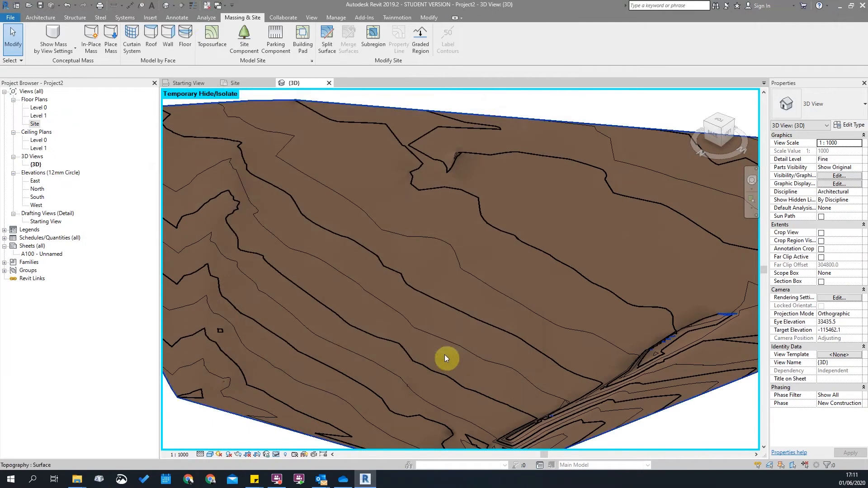
# Step: In the project's Object Styles, set the projection and cut line weights of the Topography subcategory Primary Contours to 5
pyautogui.click(317, 20)
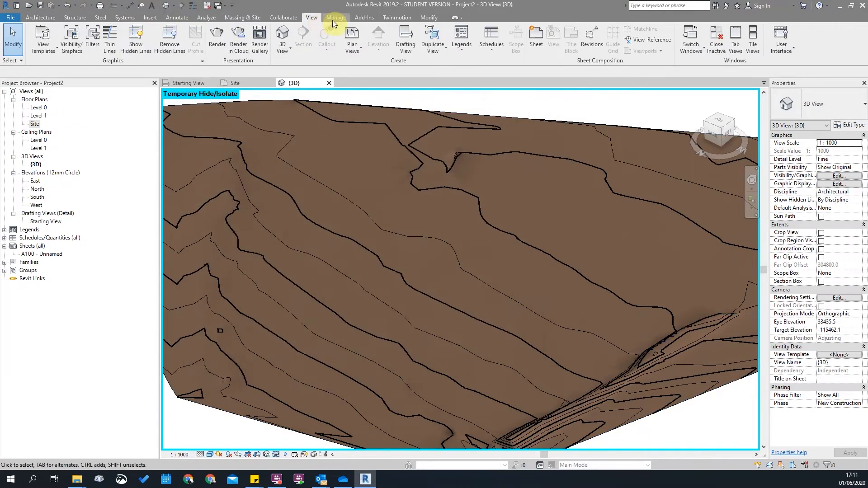
pyautogui.click(335, 20)
pyautogui.click(61, 40)
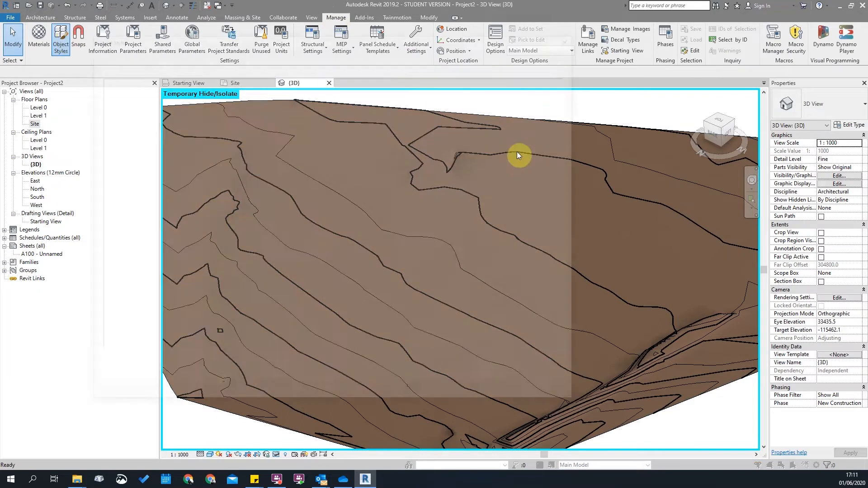
pyautogui.scroll(-5, 197, 213)
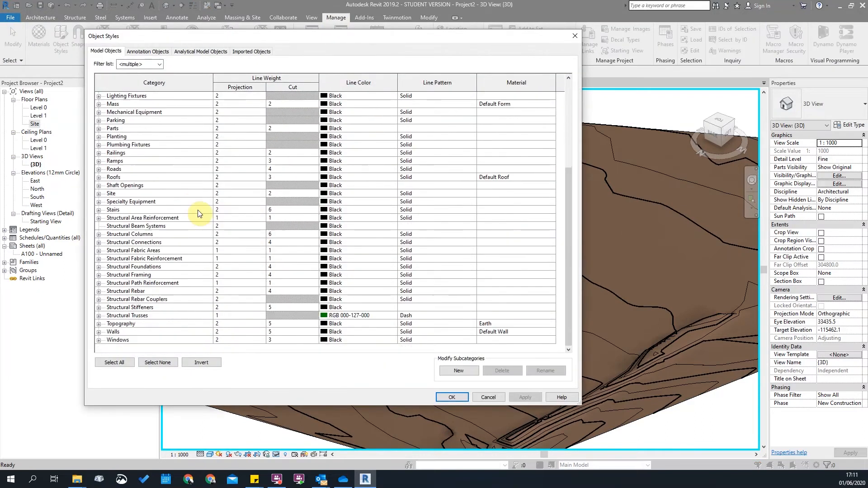
pyautogui.doubleClick(125, 323)
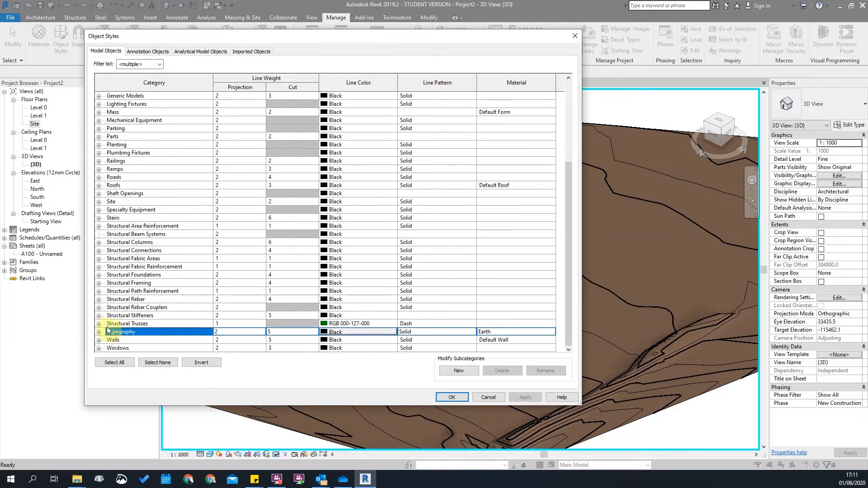
pyautogui.click(161, 332)
pyautogui.click(243, 332)
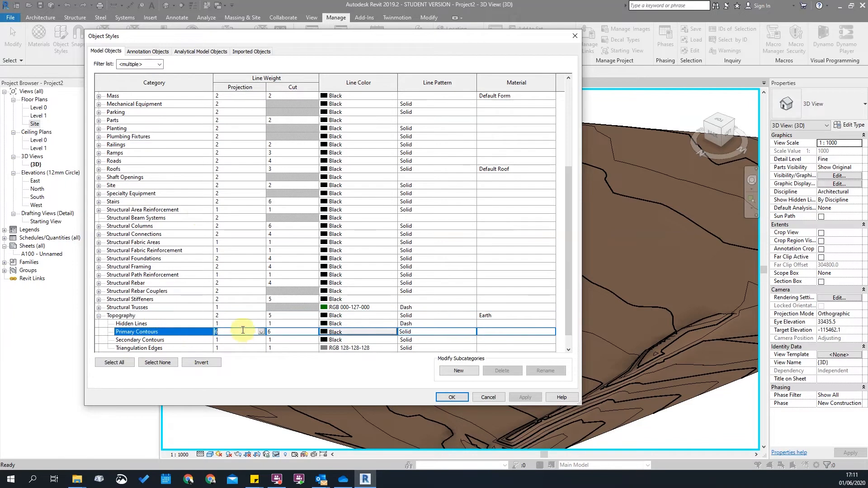
pyautogui.write('5')
pyautogui.click(281, 332)
pyautogui.write('5')
# Step: Set the line color of Primary Contours to the red custom color RGB 249-000-000
pyautogui.click(348, 332)
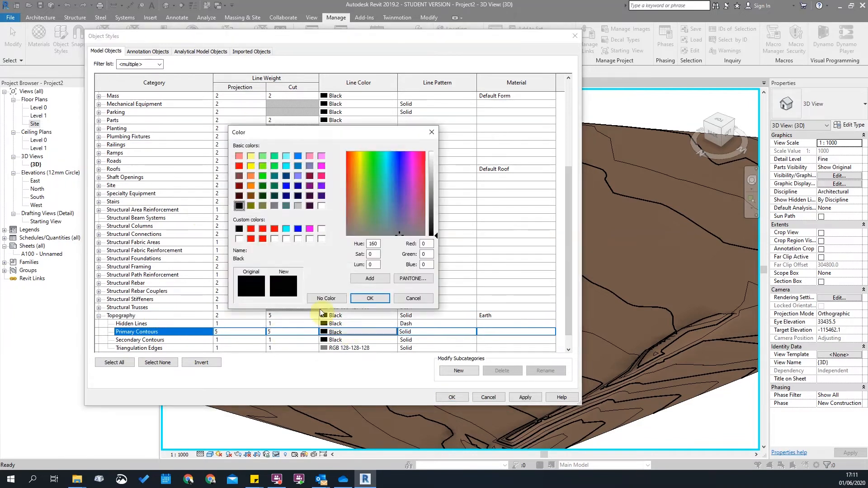
pyautogui.click(252, 231)
pyautogui.click(369, 299)
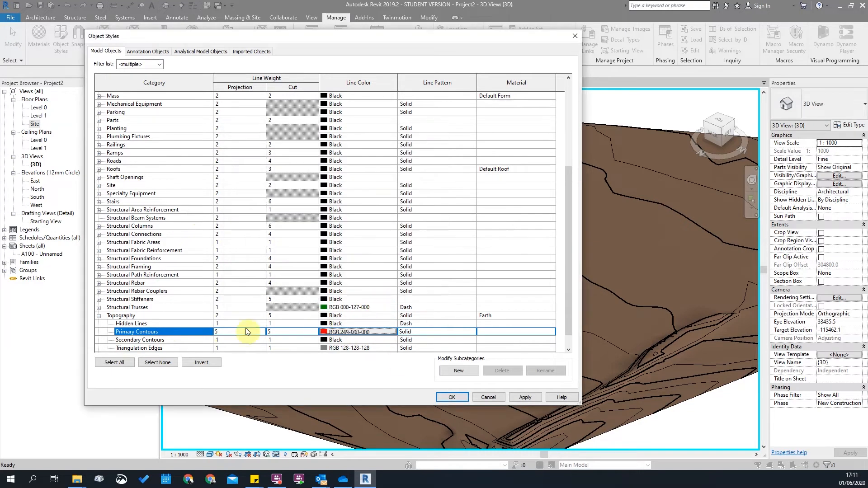
# Step: Set the projection and cut line weights of the Secondary Contours subcategory to 2
pyautogui.click(192, 340)
pyautogui.click(242, 340)
pyautogui.write('2')
pyautogui.click(276, 343)
pyautogui.click(277, 342)
pyautogui.write('2')
pyautogui.click(276, 340)
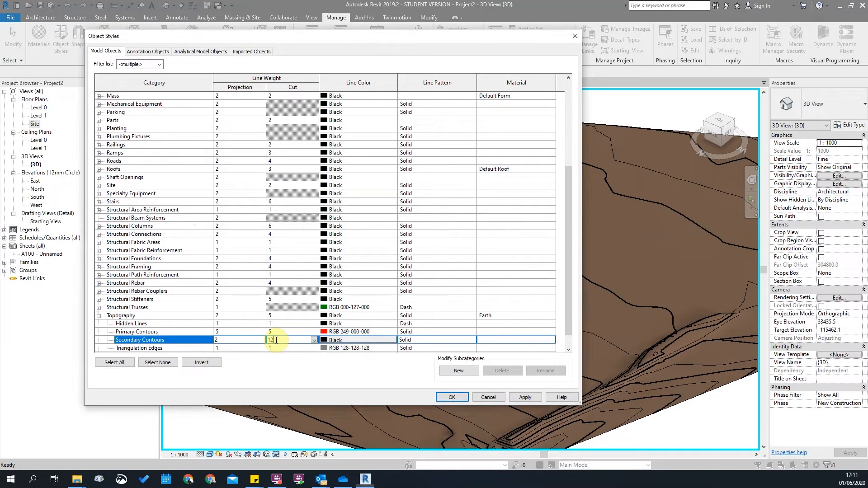
pyautogui.write('2')
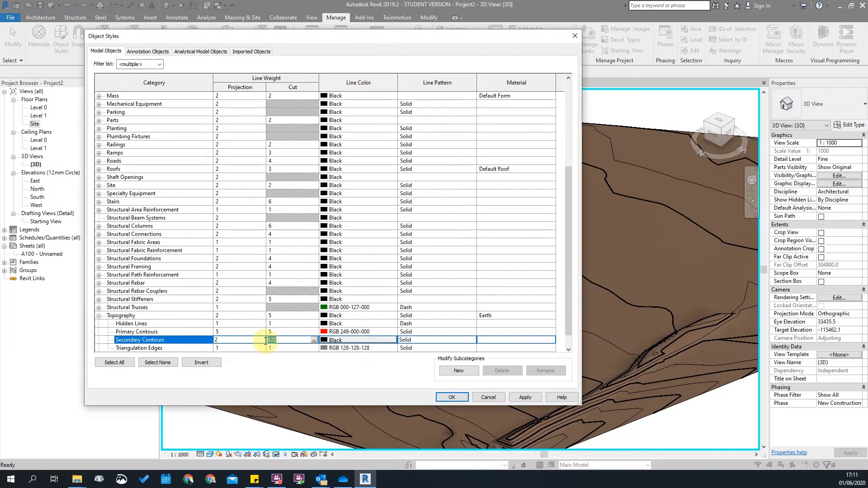
# Step: Set the Secondary Contours line color to dark grey RGB 056-056-056, apply and accept the object styles, and check the toposurface
pyautogui.click(335, 340)
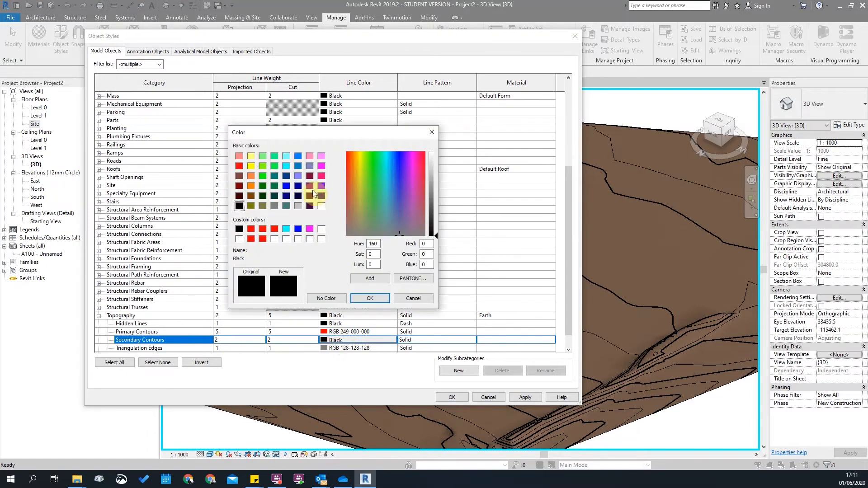
pyautogui.click(274, 206)
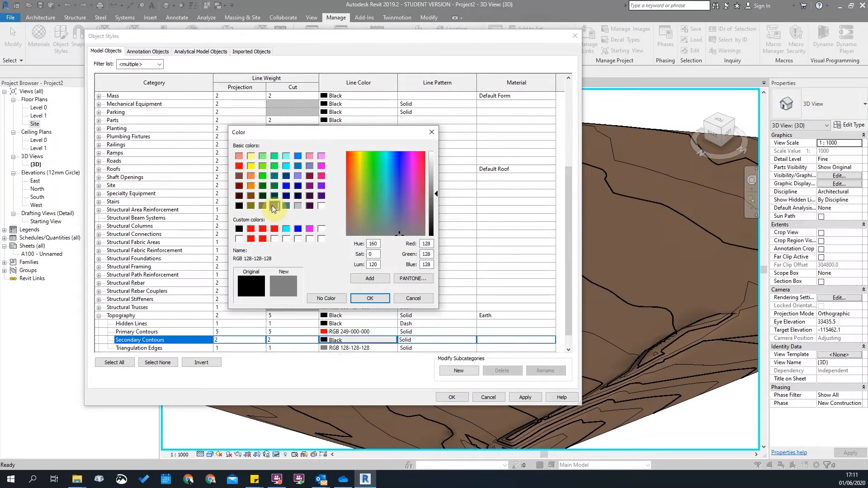
pyautogui.click(433, 217)
pyautogui.click(359, 298)
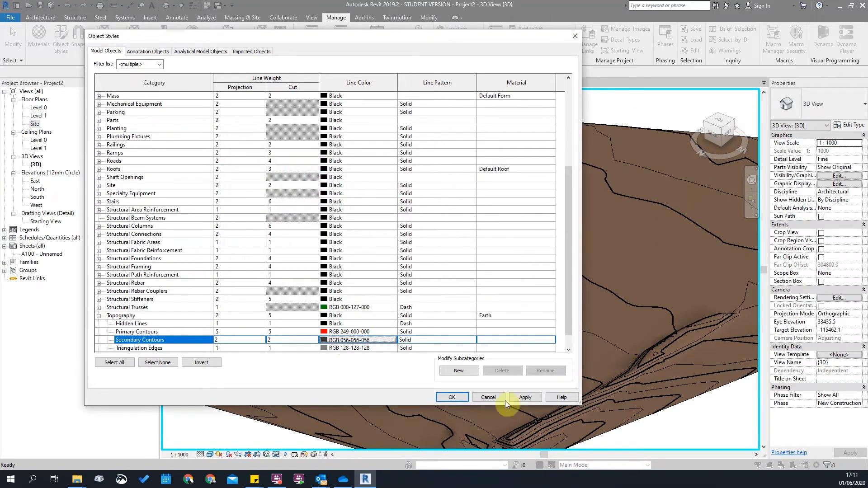
pyautogui.click(525, 397)
pyautogui.click(452, 398)
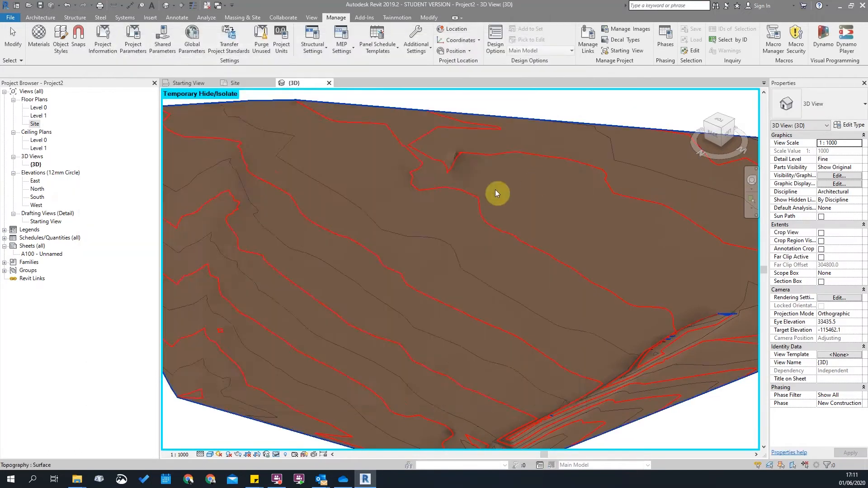
pyautogui.scroll(-5, 533, 182)
pyautogui.scroll(5, 556, 243)
pyautogui.scroll(-3, 529, 319)
pyautogui.keyDown('shift'); pyautogui.moveTo(361, 272); pyautogui.dragTo(315, 289, button='middle'); pyautogui.keyUp('shift')
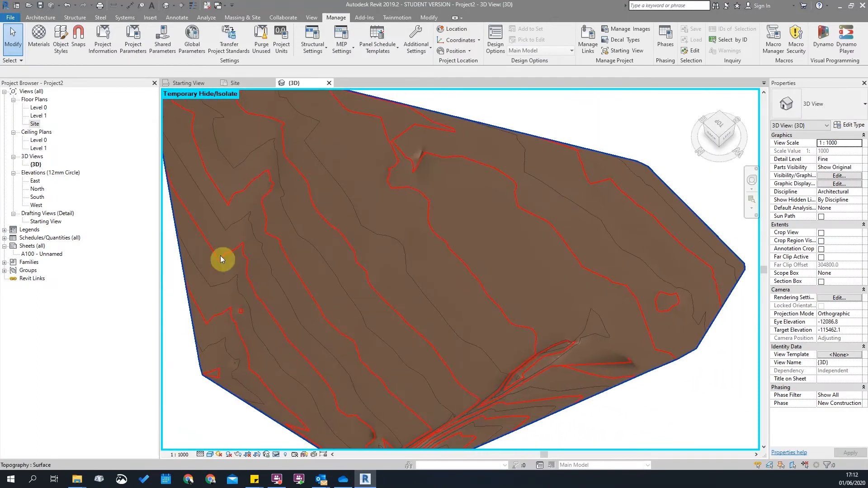
# Step: Open the Site floor plan and examine the imported survey's contour lines and elevation labels
pyautogui.doubleClick(36, 124)
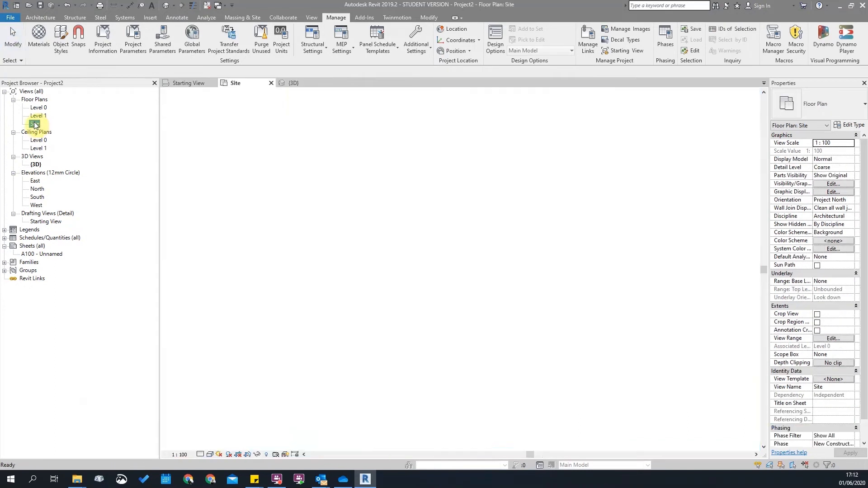
pyautogui.scroll(4, 473, 241)
pyautogui.scroll(-5, 473, 241)
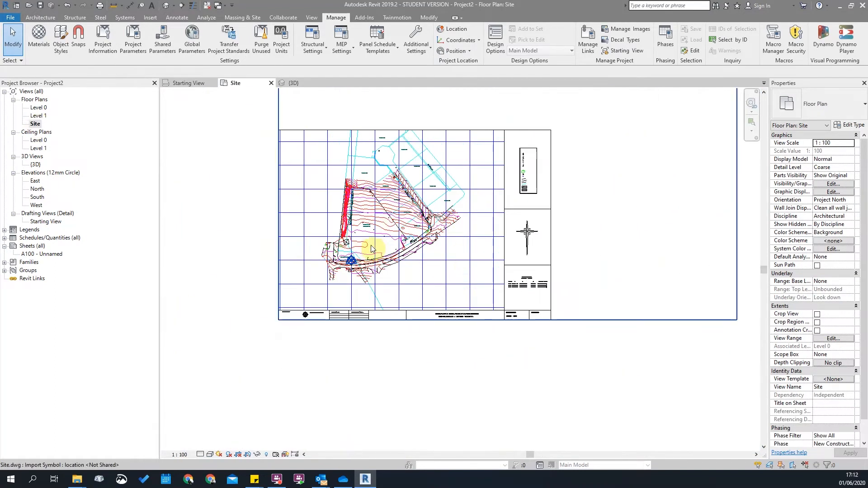
pyautogui.scroll(2, 367, 249)
pyautogui.scroll(5, 317, 261)
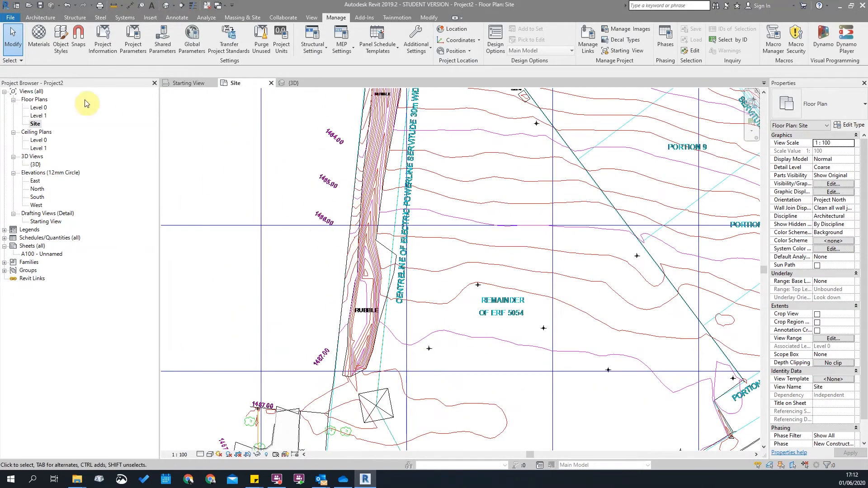
# Step: Set the Site plan's visual style to Shaded and check the survey display
pyautogui.scroll(-3, 429, 246)
pyautogui.scroll(-5, 428, 246)
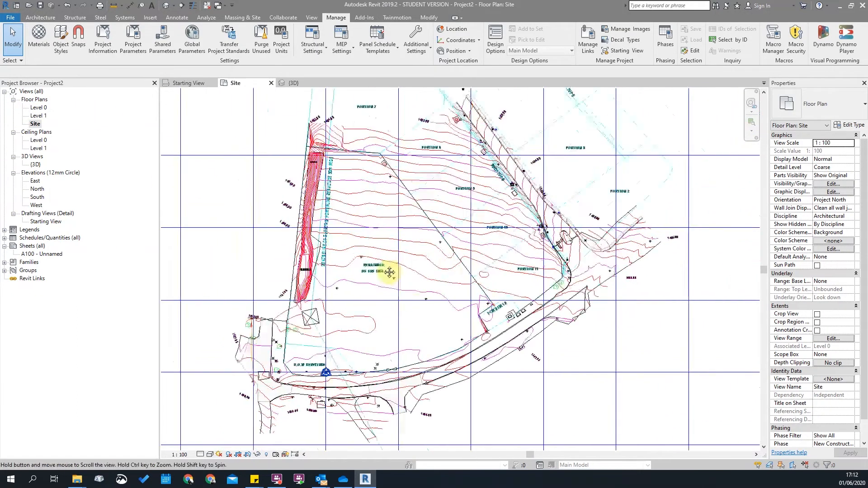
pyautogui.click(210, 455)
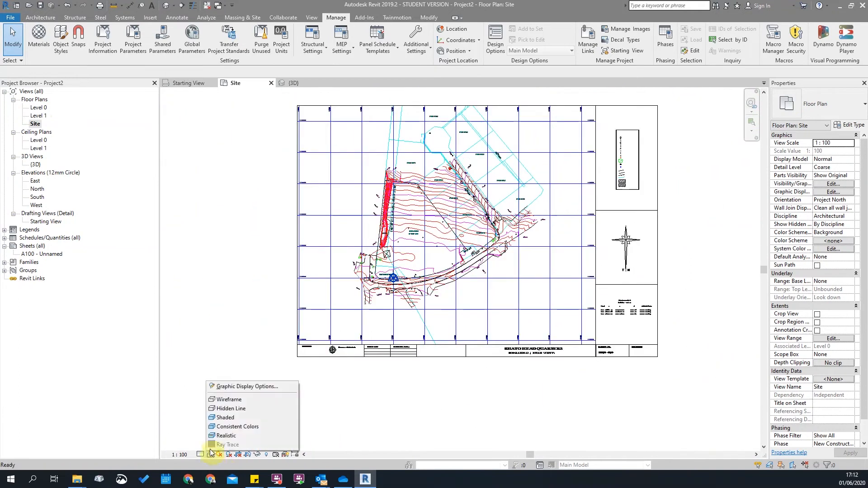
pyautogui.click(224, 422)
pyautogui.scroll(5, 426, 251)
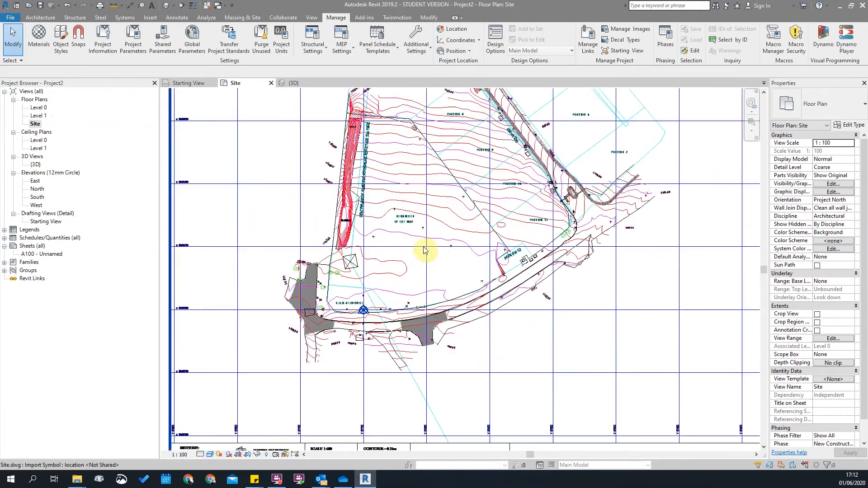
pyautogui.scroll(-4, 547, 255)
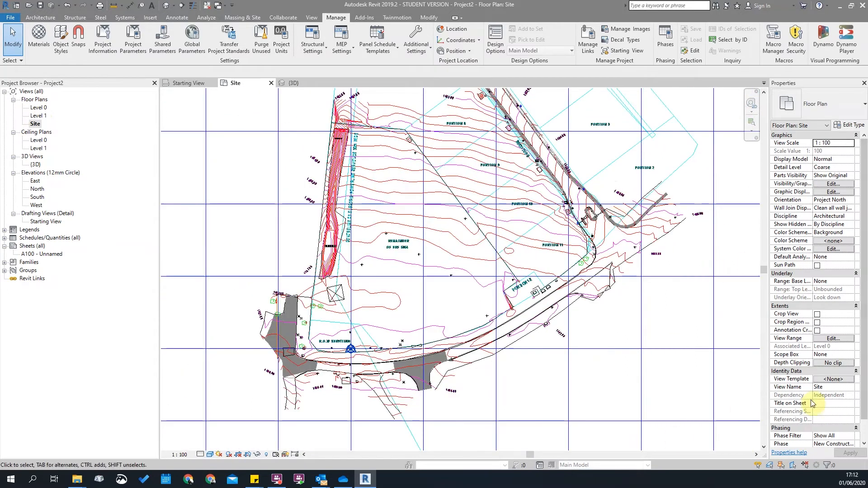
# Step: Review the Site plan's view range settings for the primary range and view depth
pyautogui.click(833, 339)
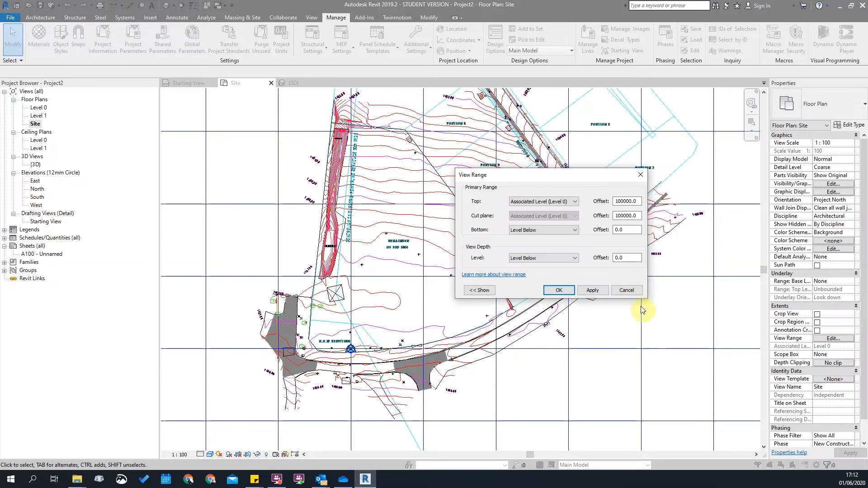
pyautogui.click(592, 290)
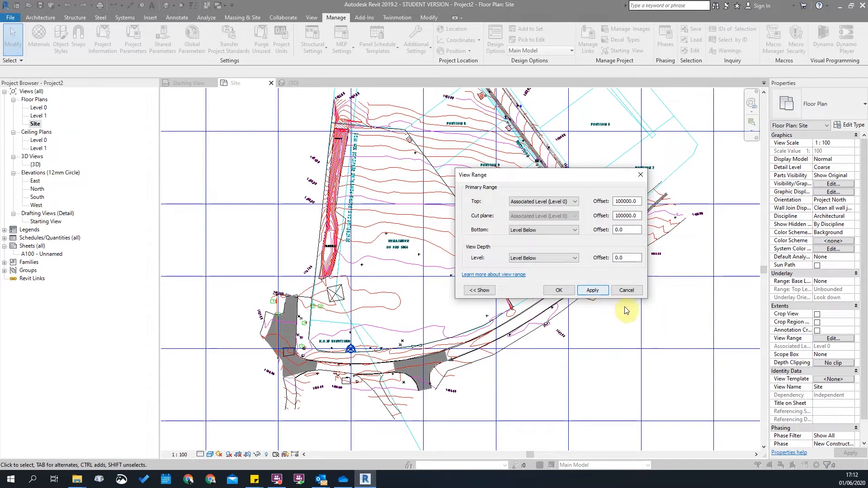
pyautogui.click(624, 290)
# Step: Open the South elevation and examine Level 0 and Level 1 in relation to the toposurface
pyautogui.doubleClick(36, 199)
pyautogui.scroll(5, 398, 382)
pyautogui.scroll(6, 664, 346)
pyautogui.scroll(2, 508, 351)
pyautogui.click(420, 352)
pyautogui.scroll(-2, 471, 363)
pyautogui.moveTo(526, 373); pyautogui.dragTo(394, 266, button='middle')
pyautogui.scroll(-2, 389, 265)
pyautogui.press('Escape')
pyautogui.scroll(2, 312, 260)
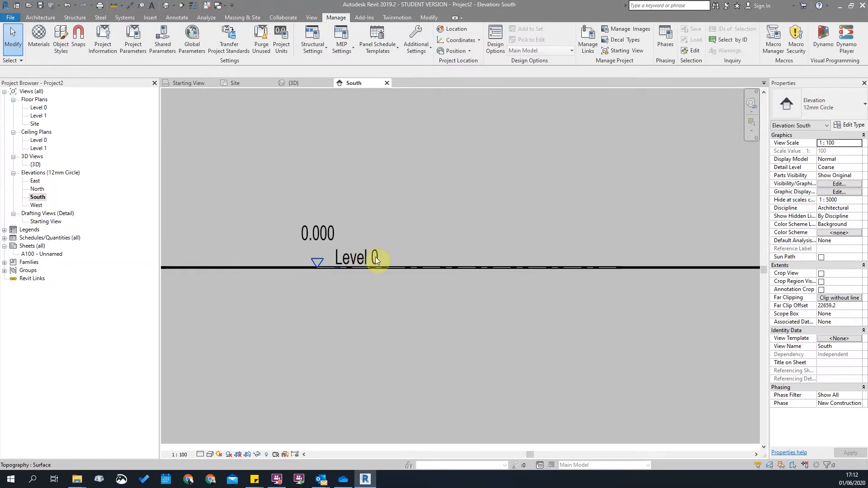
pyautogui.scroll(-2, 360, 261)
pyautogui.scroll(2, 373, 199)
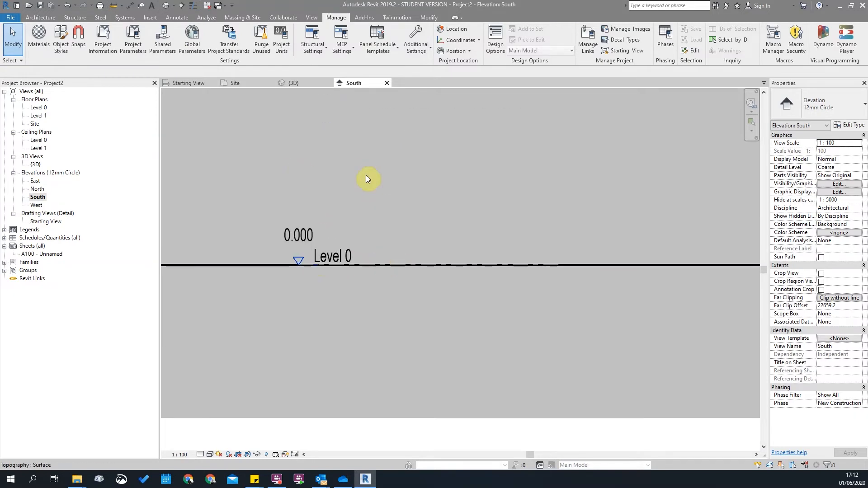
pyautogui.scroll(-2, 388, 176)
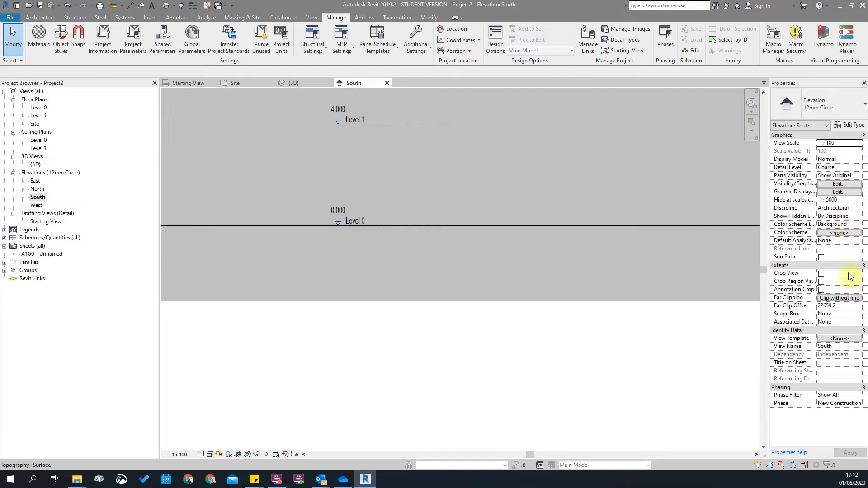
# Step: Return to the Site plan and study the sample diagram for its view range
pyautogui.doubleClick(35, 123)
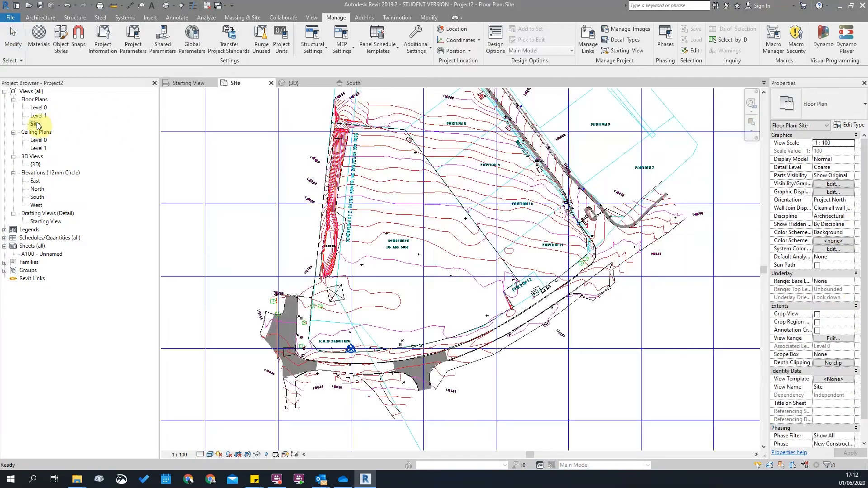
pyautogui.click(834, 339)
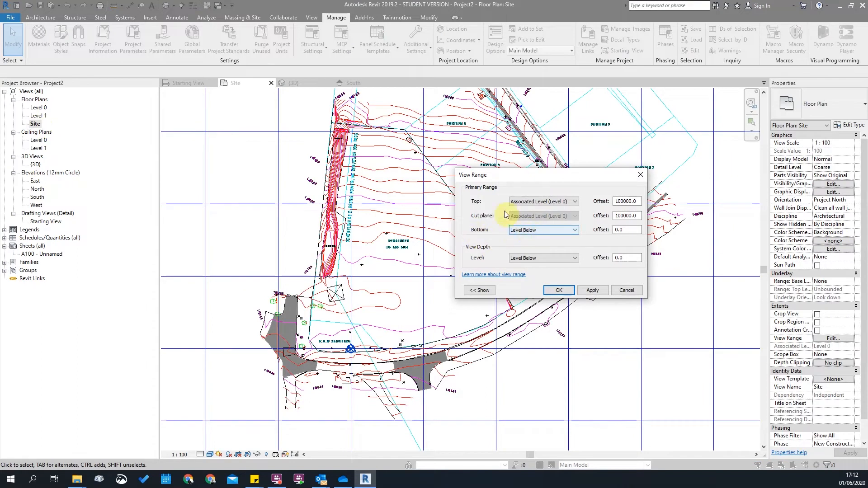
pyautogui.click(481, 291)
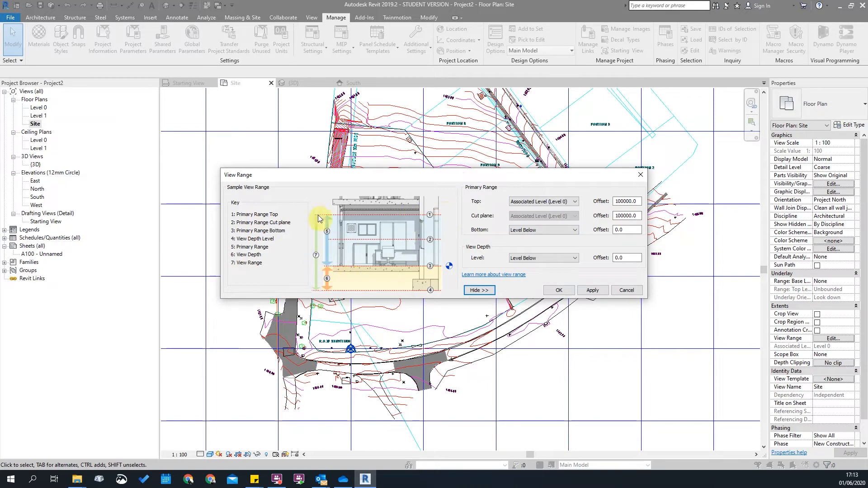
pyautogui.click(627, 290)
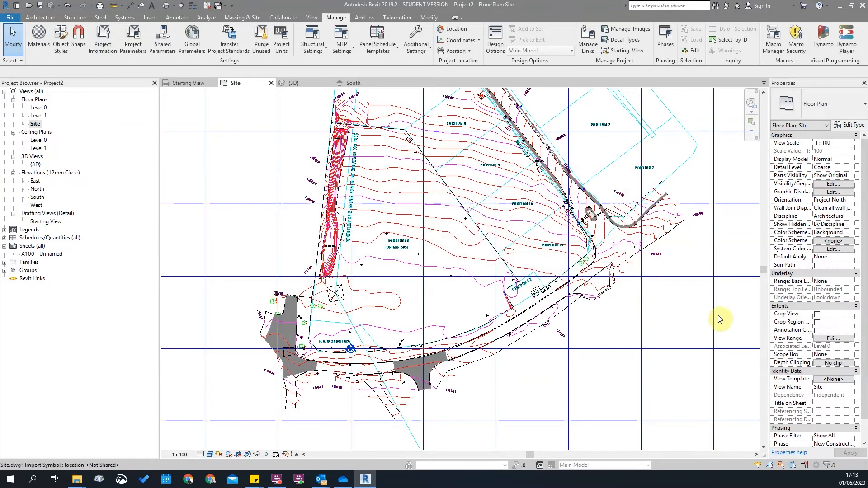
# Step: Review the Level 0 plan's view range settings and return to the Site plan
pyautogui.doubleClick(39, 108)
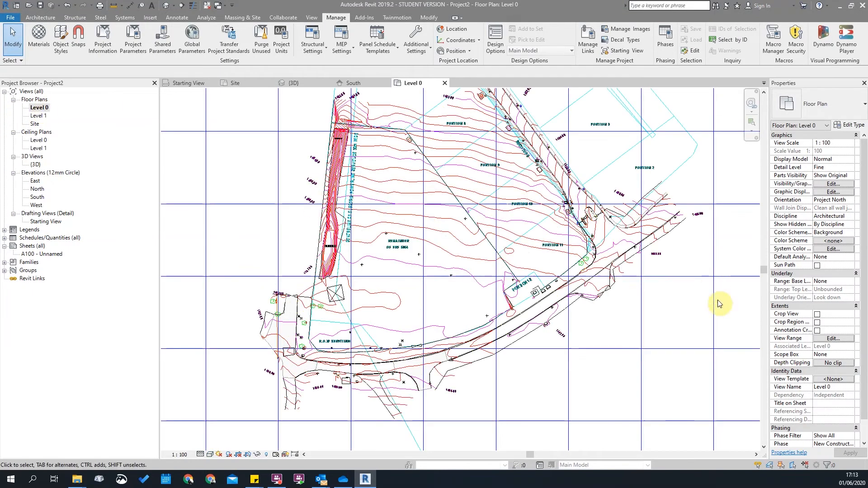
pyautogui.click(832, 339)
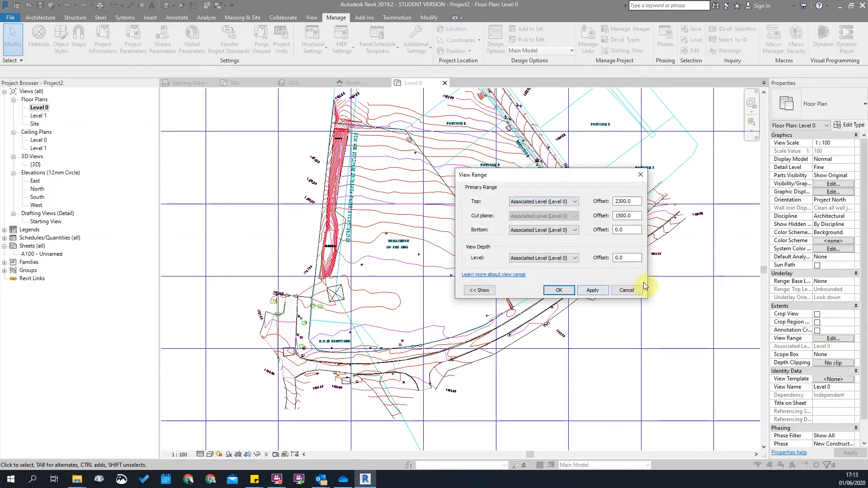
pyautogui.click(631, 292)
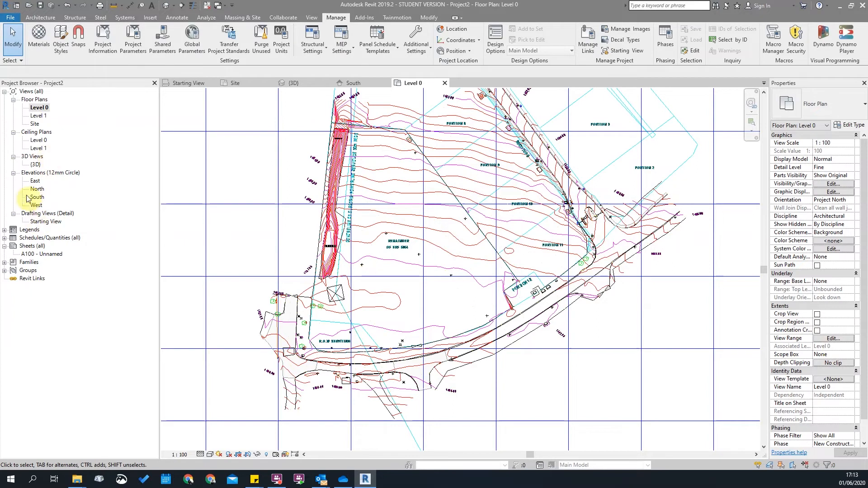
pyautogui.doubleClick(33, 124)
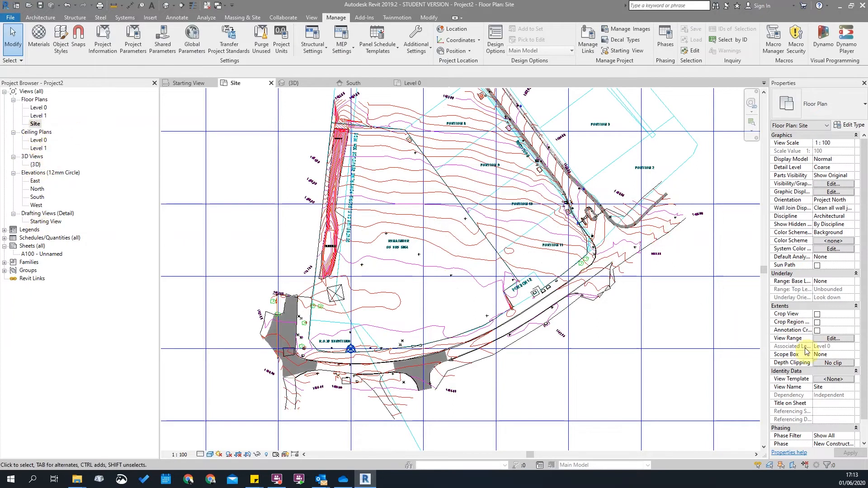
pyautogui.click(834, 338)
pyautogui.click(564, 204)
pyautogui.click(526, 219)
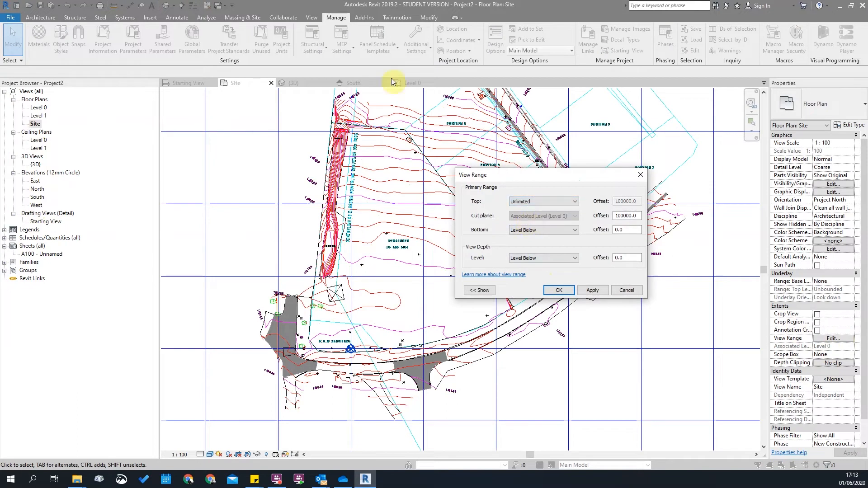
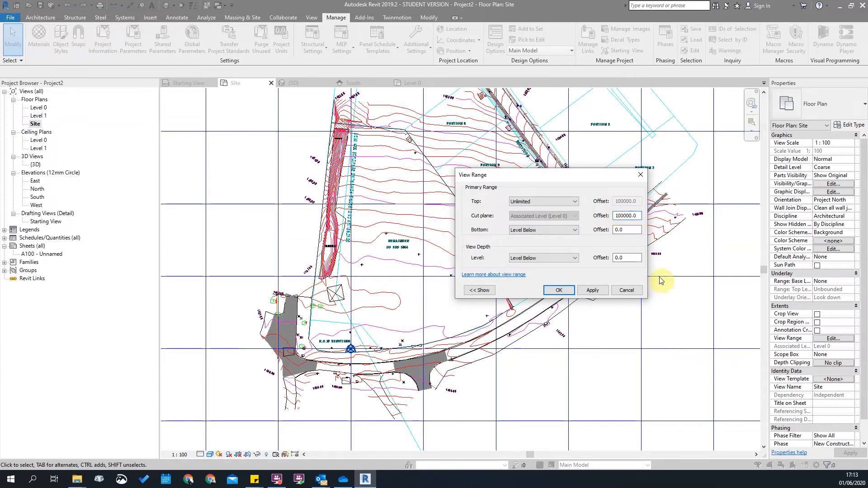
pyautogui.click(629, 291)
# Step: Set the Site plan's view range to an Unlimited top and a cut plane offset of 2000000
pyautogui.scroll(5, 336, 326)
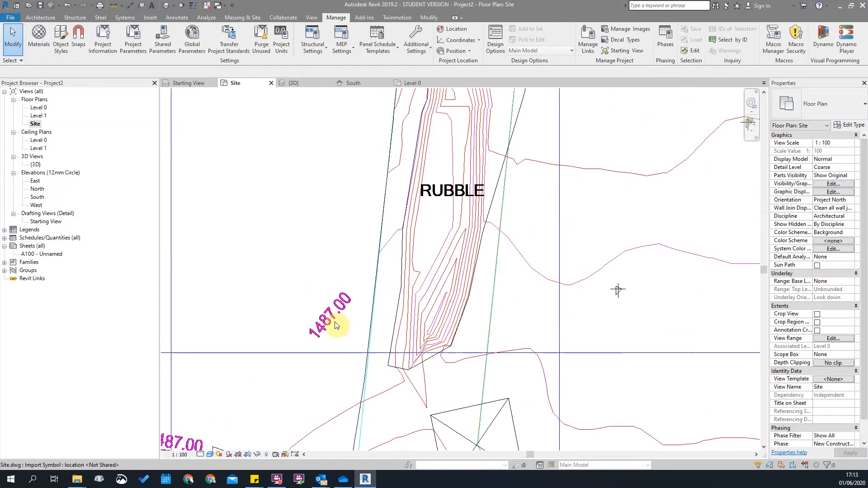
pyautogui.scroll(-8, 354, 169)
pyautogui.scroll(8, 339, 265)
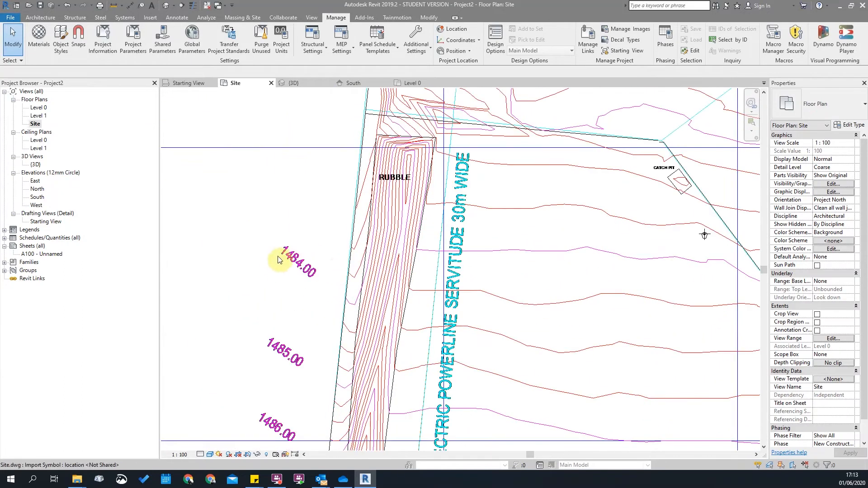
pyautogui.scroll(2, 302, 264)
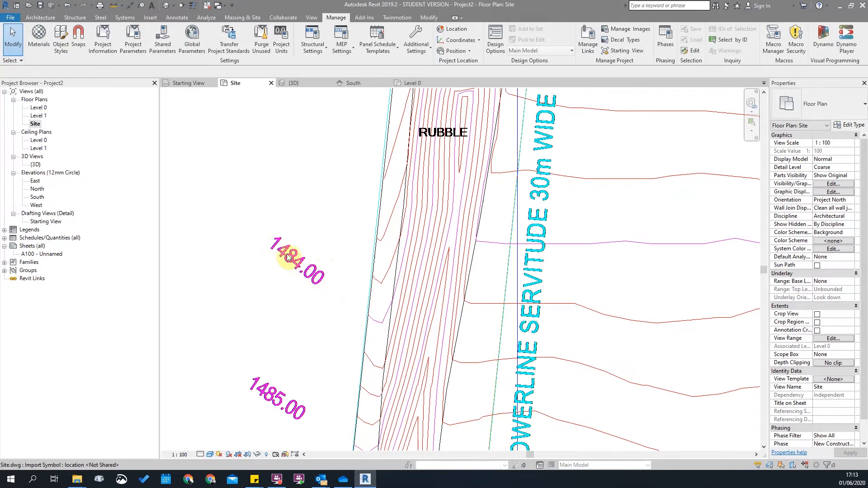
pyautogui.click(833, 339)
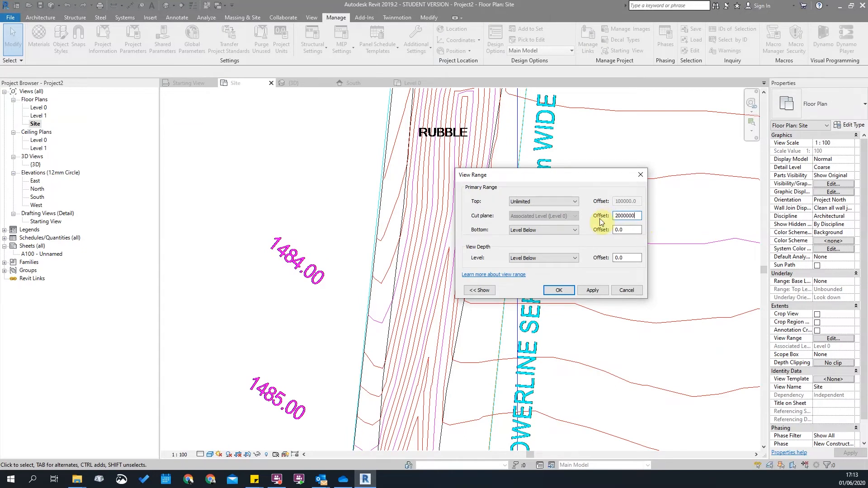
pyautogui.press('Return')
pyautogui.scroll(-3, 339, 286)
pyautogui.click(405, 140)
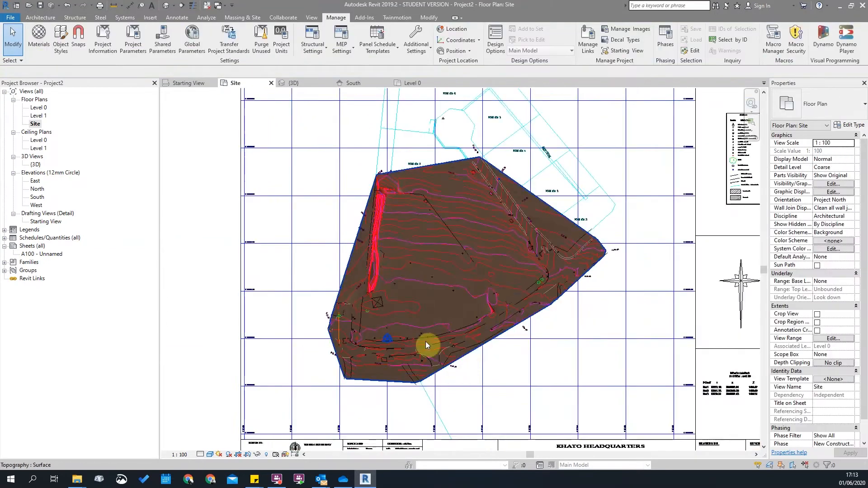
pyautogui.scroll(1, 425, 342)
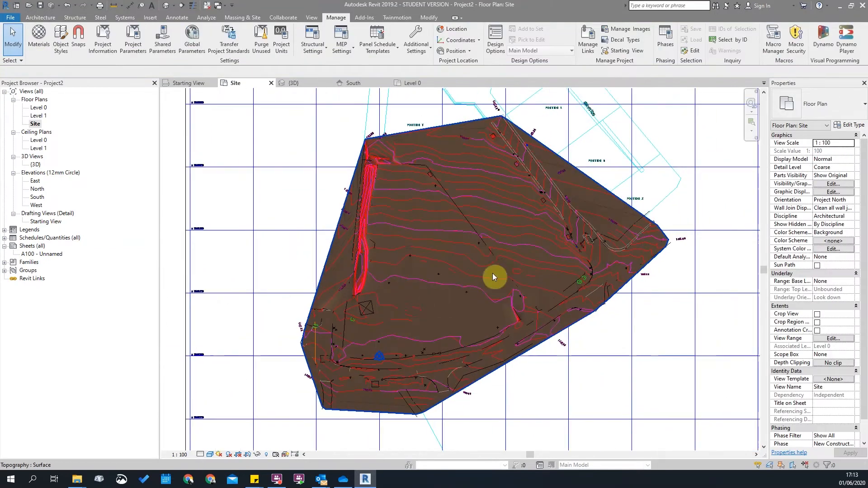
# Step: Check the toposurface by selecting it, and set the Site plan's visual style to Hidden Line
pyautogui.click(433, 244)
pyautogui.scroll(3, 375, 296)
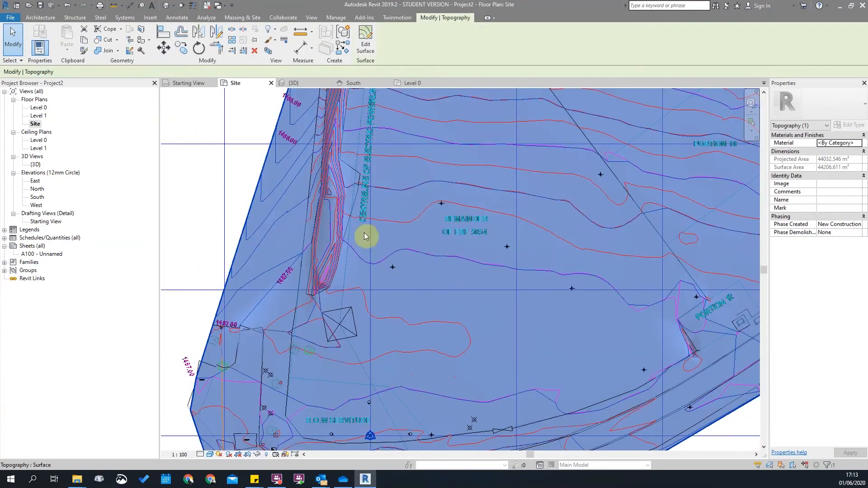
pyautogui.press('Escape')
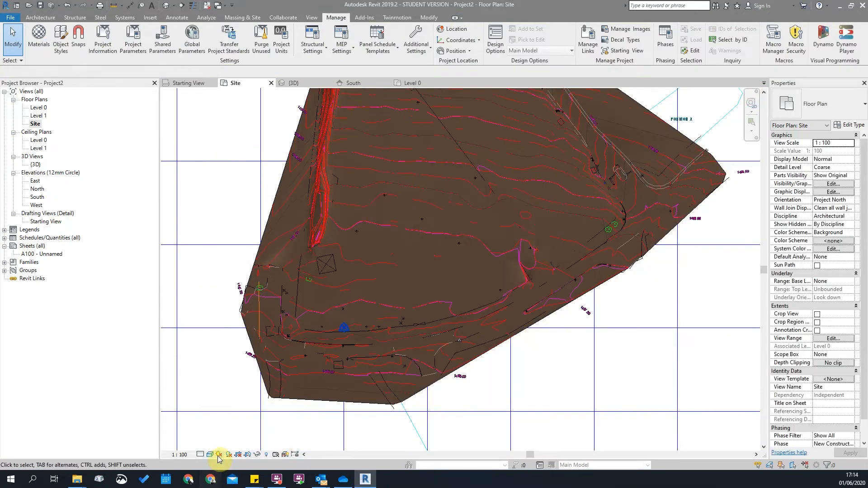
pyautogui.click(200, 454)
pyautogui.click(227, 411)
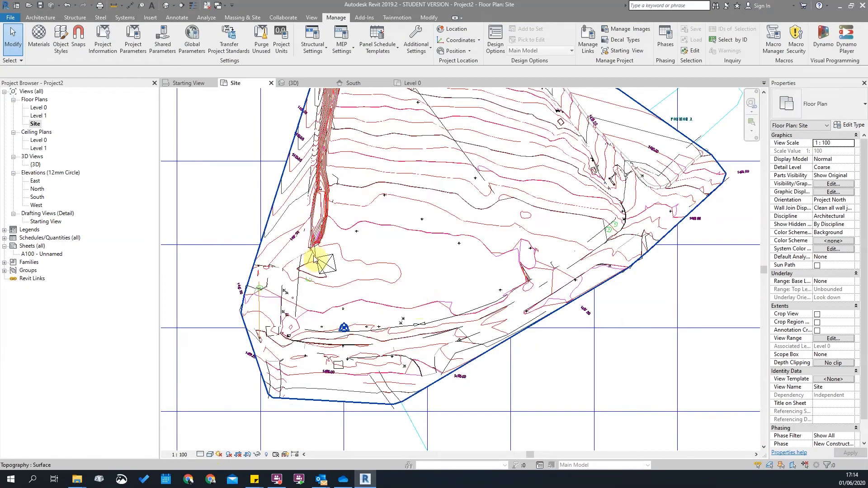
# Step: Examine how the toposurface contours compare with the imported survey's contour lines across the site
pyautogui.scroll(4, 350, 278)
pyautogui.scroll(3, 512, 152)
pyautogui.moveTo(485, 229); pyautogui.dragTo(515, 304, button='middle')
pyautogui.scroll(-3, 516, 304)
pyautogui.scroll(2, 414, 196)
pyautogui.scroll(-2, 483, 206)
pyautogui.moveTo(458, 223); pyautogui.dragTo(431, 364, button='middle')
pyautogui.moveTo(406, 191); pyautogui.dragTo(393, 273, button='middle')
pyautogui.scroll(-3, 407, 193)
pyautogui.scroll(2, 430, 145)
pyautogui.scroll(-2, 465, 330)
pyautogui.scroll(1, 358, 315)
pyautogui.scroll(2, 358, 315)
pyautogui.scroll(-2, 460, 238)
pyautogui.scroll(1, 439, 349)
pyautogui.moveTo(451, 315); pyautogui.dragTo(445, 325, button='middle')
# Step: Label the toposurface contours along a line from the site's southwest corner to beyond its northern boundary, and inspect a label
pyautogui.click(250, 18)
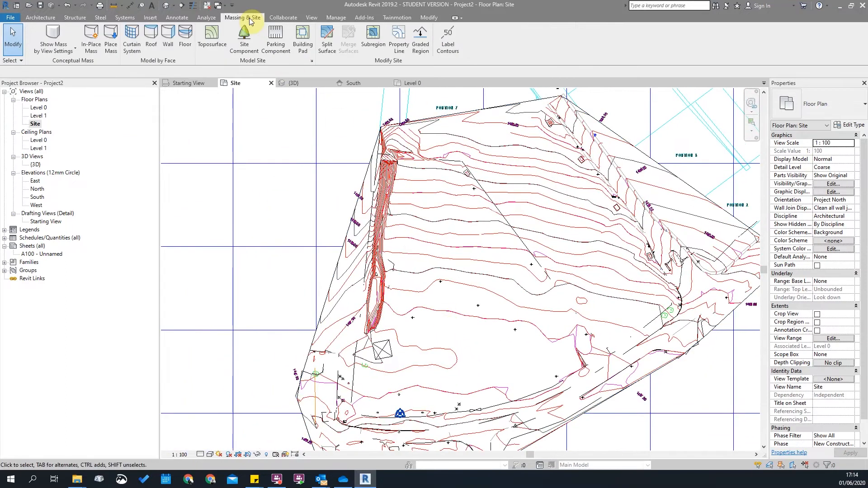
pyautogui.click(449, 36)
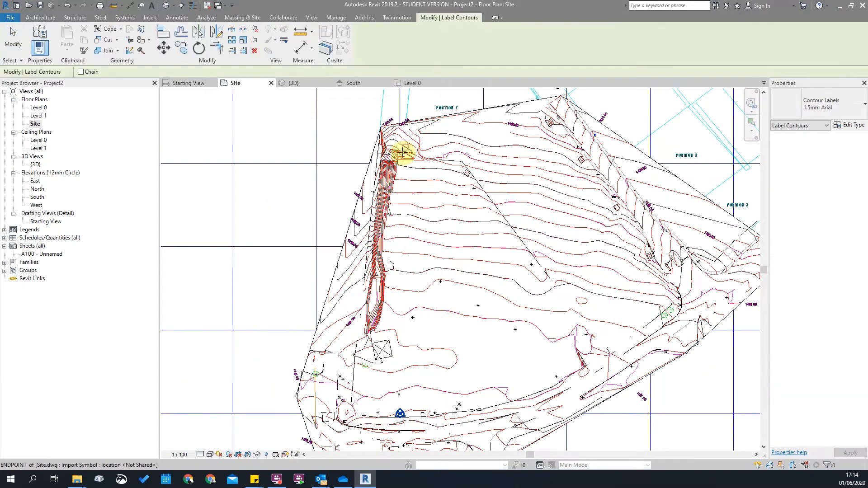
pyautogui.click(423, 101)
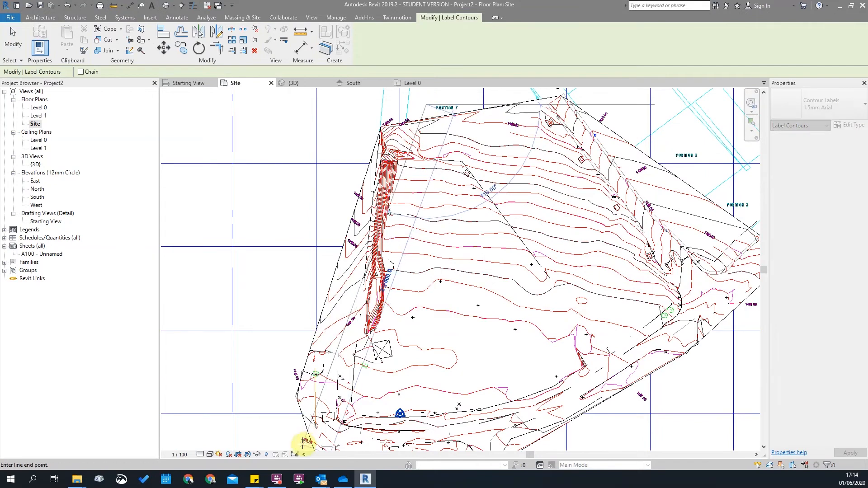
pyautogui.moveTo(312, 430); pyautogui.dragTo(336, 342, button='middle')
pyautogui.scroll(3, 349, 388)
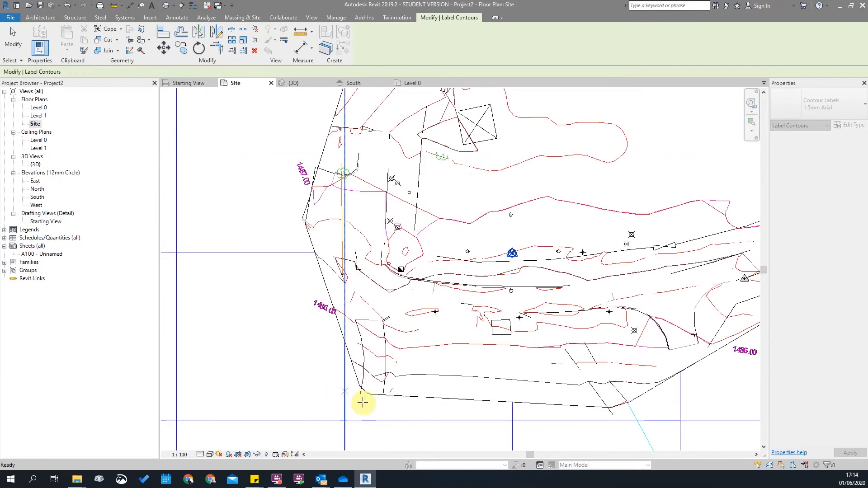
pyautogui.click(356, 410)
pyautogui.scroll(-2, 427, 194)
pyautogui.scroll(3, 413, 252)
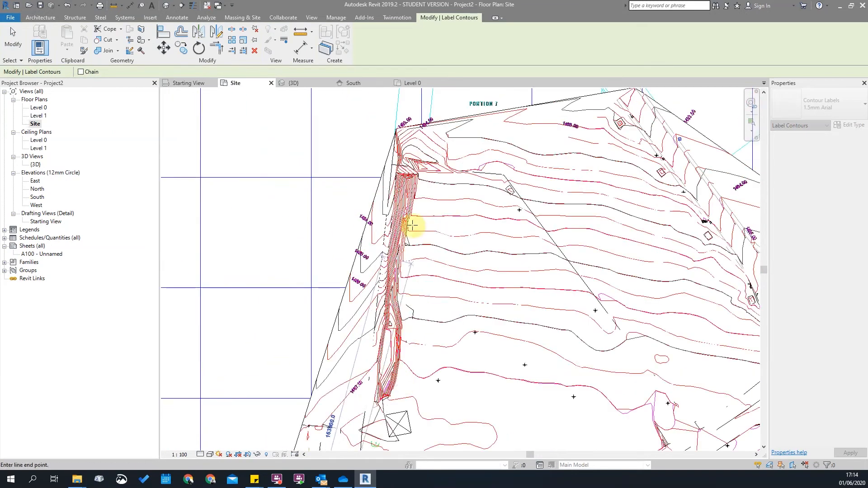
pyautogui.click(447, 101)
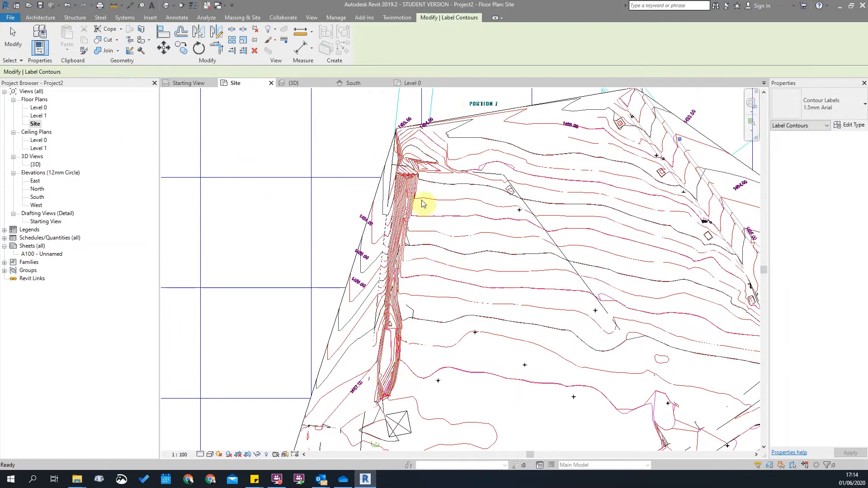
pyautogui.press('Escape')
pyautogui.scroll(2, 462, 176)
pyautogui.scroll(5, 413, 233)
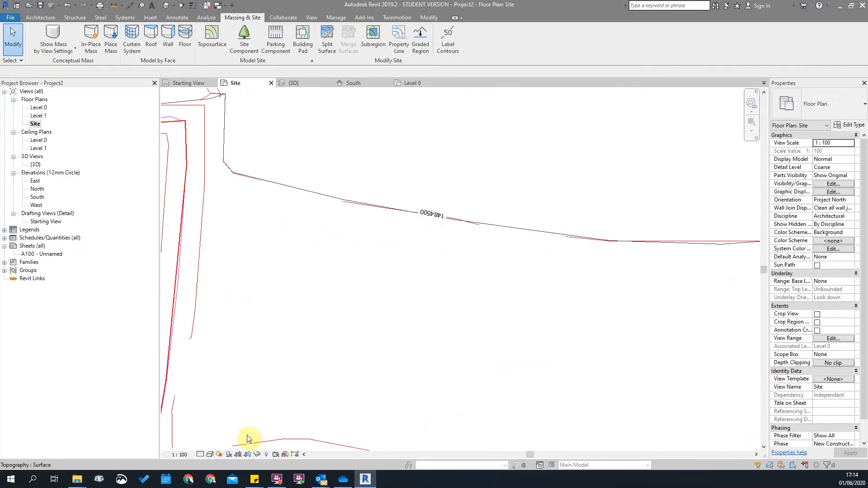
# Step: Set the Site plan's view scale to 1:500
pyautogui.click(172, 455)
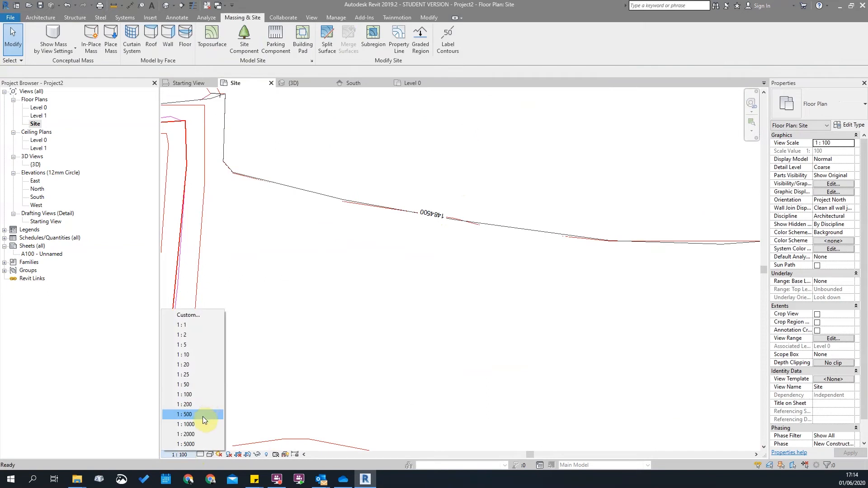
pyautogui.click(185, 414)
pyautogui.scroll(-3, 499, 301)
pyautogui.scroll(-3, 478, 326)
pyautogui.scroll(3, 477, 250)
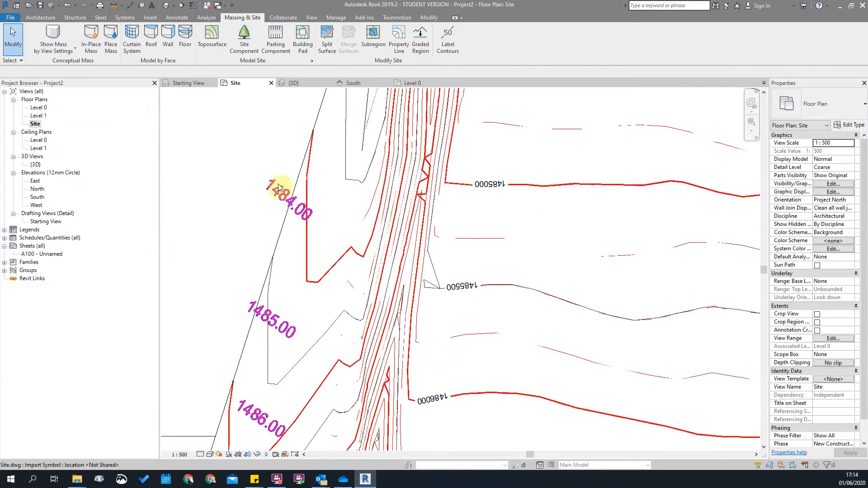
# Step: Move the contour label line west of the steep embankment so it crosses the contours beside the survey's elevation texts
pyautogui.scroll(-3, 450, 278)
pyautogui.scroll(2, 461, 266)
pyautogui.click(461, 267)
pyautogui.scroll(-3, 434, 344)
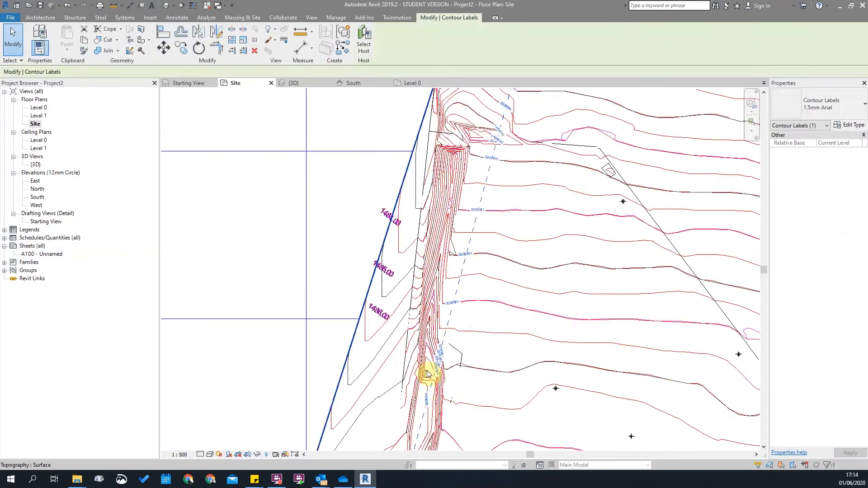
pyautogui.scroll(3, 419, 200)
pyautogui.moveTo(448, 209); pyautogui.dragTo(354, 407)
pyautogui.scroll(-2, 374, 132)
pyautogui.scroll(5, 357, 333)
pyautogui.scroll(4, 398, 339)
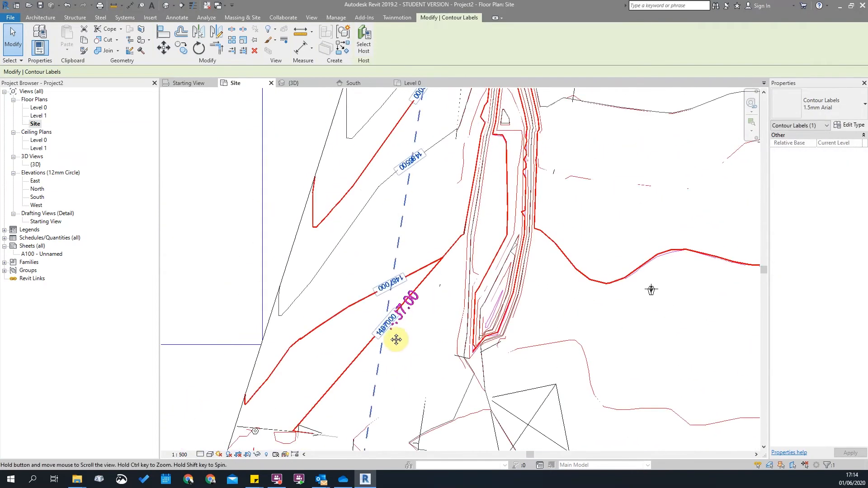
pyautogui.press('Escape')
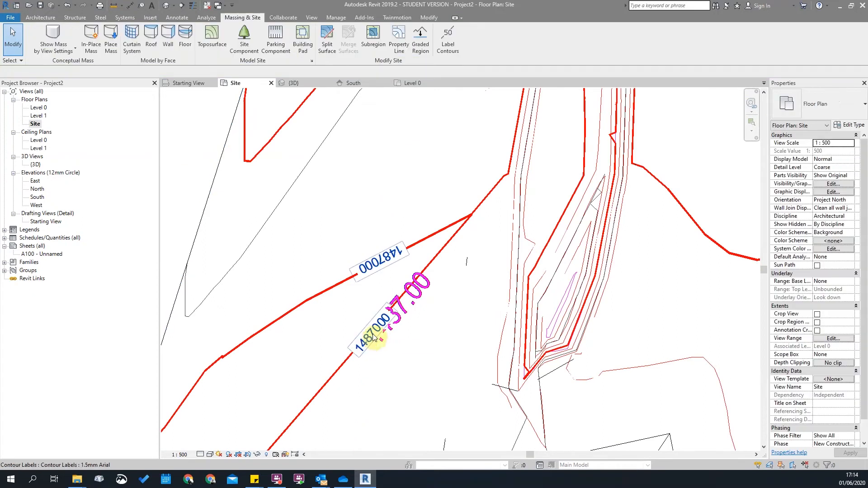
# Step: Compare the toposurface contour labels with the imported survey's elevation texts along the site's western edge
pyautogui.click(380, 335)
pyautogui.scroll(-3, 381, 316)
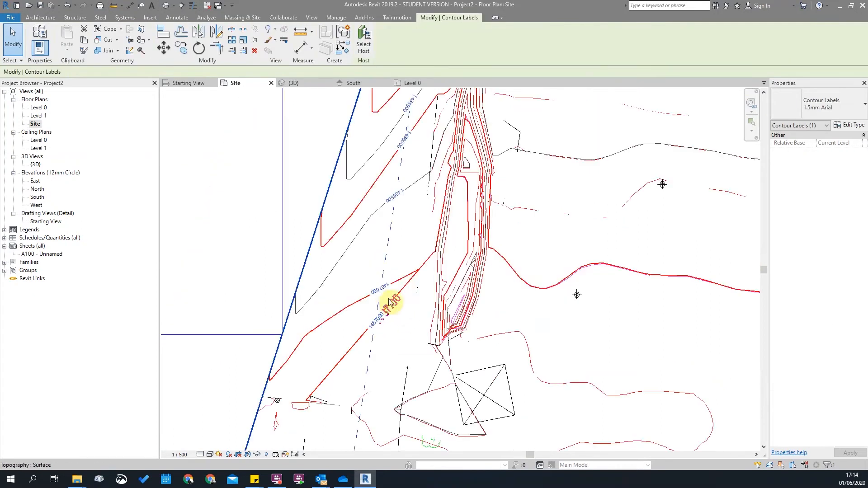
pyautogui.press('Escape')
pyautogui.scroll(4, 397, 381)
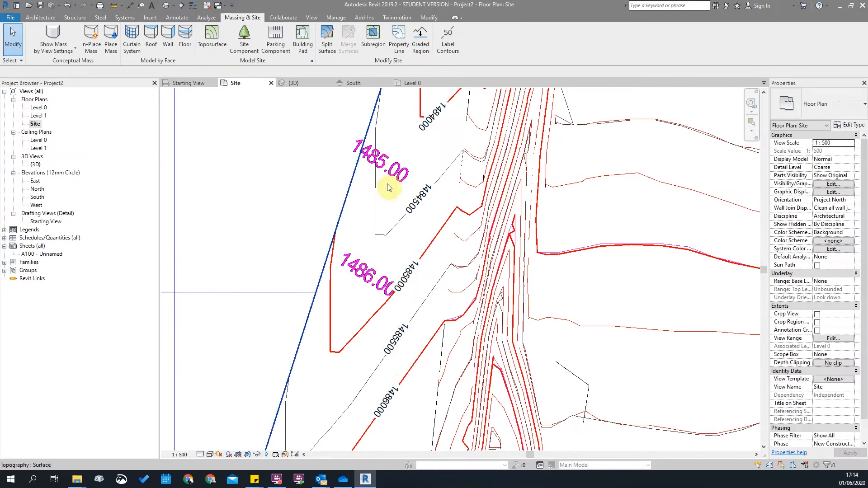
pyautogui.scroll(-4, 398, 335)
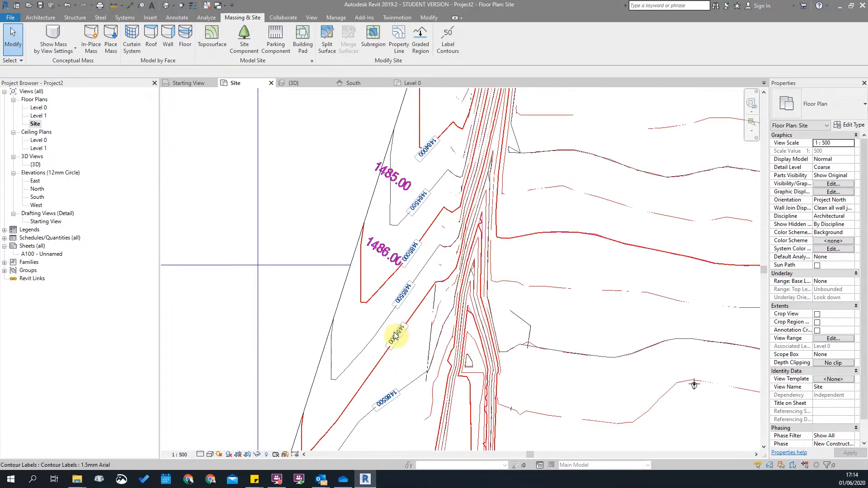
pyautogui.scroll(3, 384, 240)
pyautogui.click(384, 239)
pyautogui.scroll(-3, 386, 194)
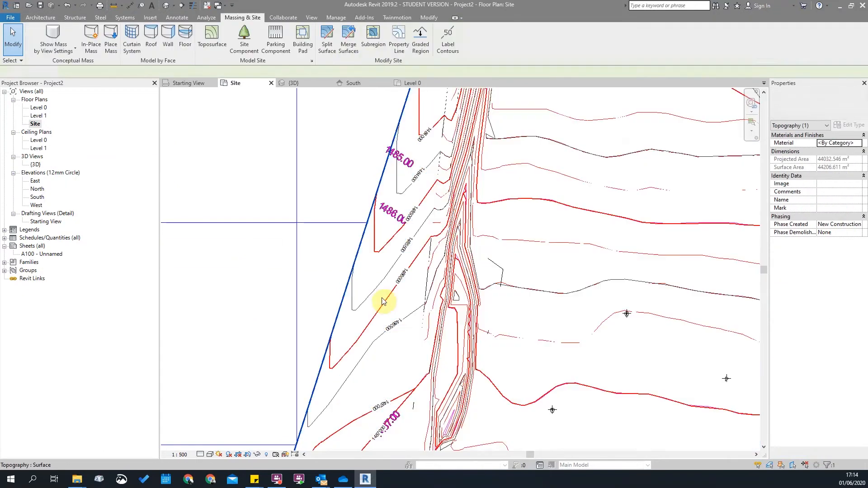
pyautogui.press('Escape')
pyautogui.moveTo(330, 410); pyautogui.dragTo(334, 334, button='middle')
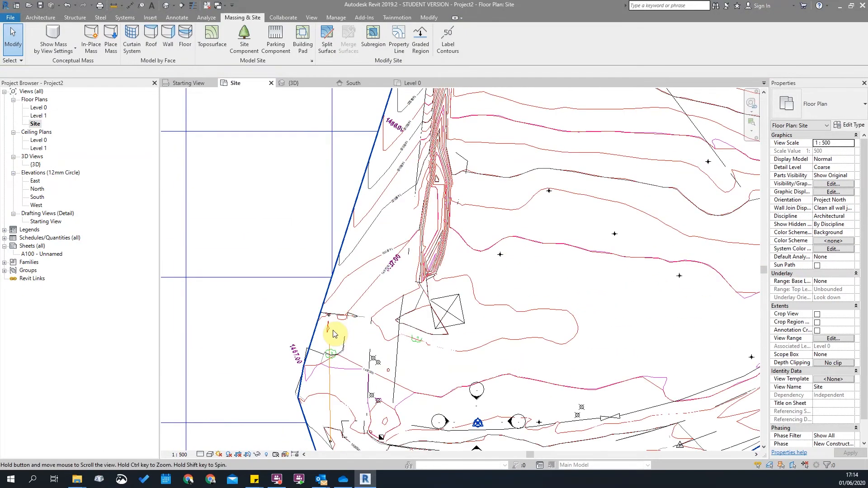
pyautogui.scroll(5, 334, 334)
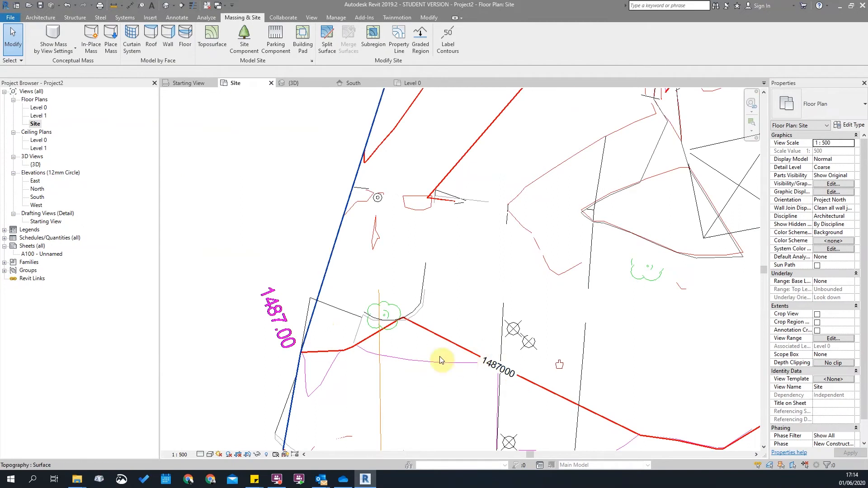
pyautogui.scroll(-3, 532, 337)
pyautogui.moveTo(506, 343); pyautogui.dragTo(430, 434, button='middle')
pyautogui.scroll(3, 490, 277)
pyautogui.scroll(3, 457, 286)
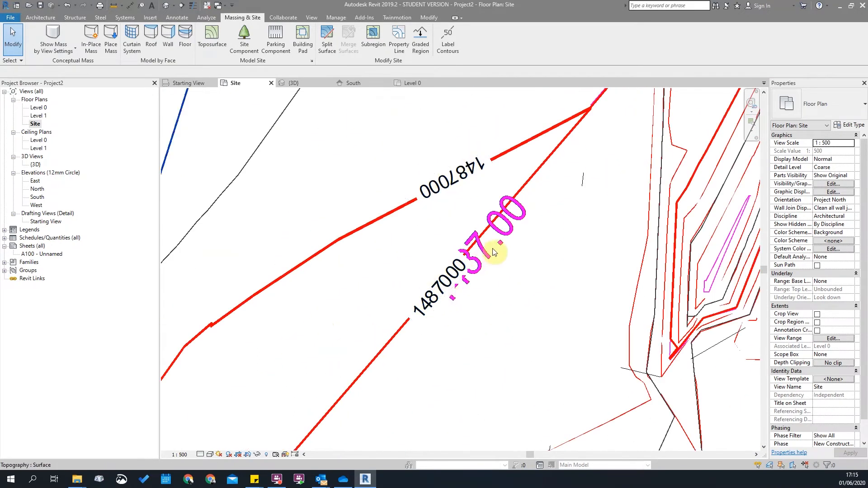
# Step: Set the text font of the 1.5mm Arial contour label type to Century Gothic
pyautogui.click(456, 283)
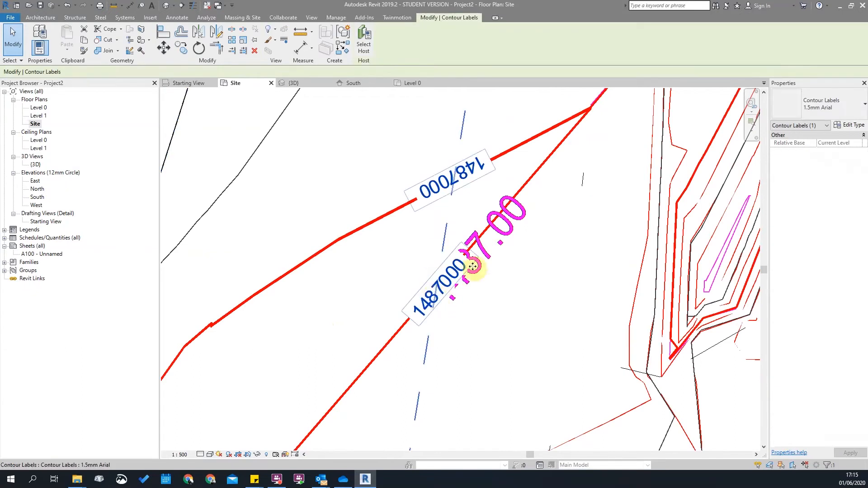
pyautogui.scroll(-3, 544, 242)
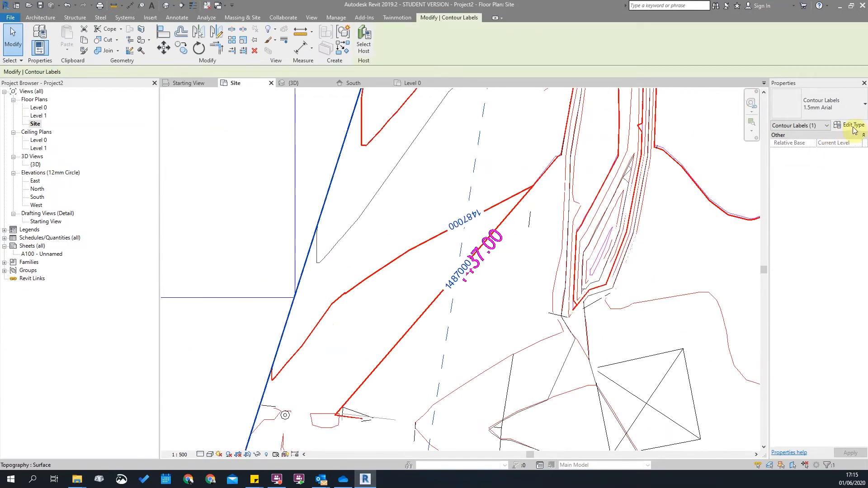
pyautogui.click(852, 126)
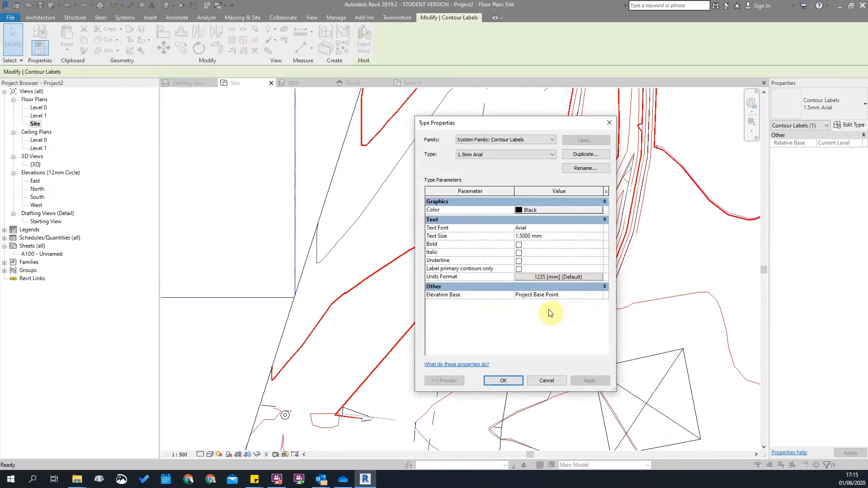
pyautogui.click(599, 228)
pyautogui.scroll(-5, 551, 267)
pyautogui.scroll(-2, 549, 262)
pyautogui.click(536, 258)
pyautogui.click(598, 230)
pyautogui.write('Calibri')
pyautogui.scroll(-4, 554, 260)
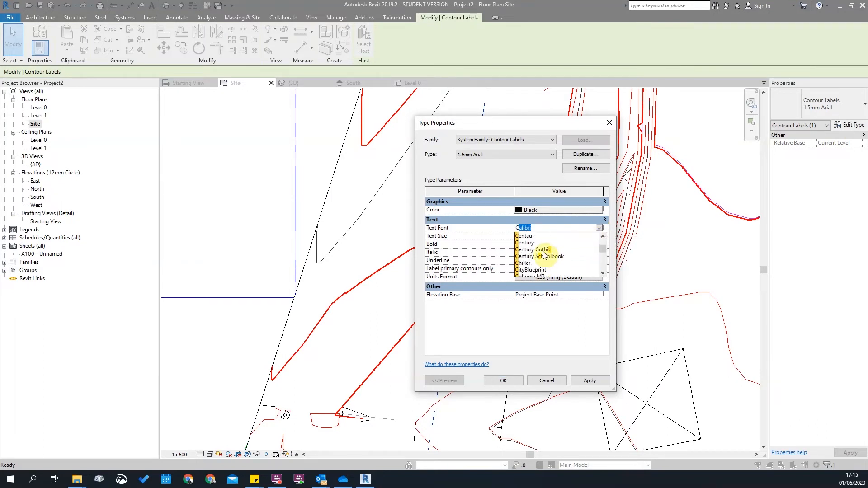
pyautogui.click(543, 250)
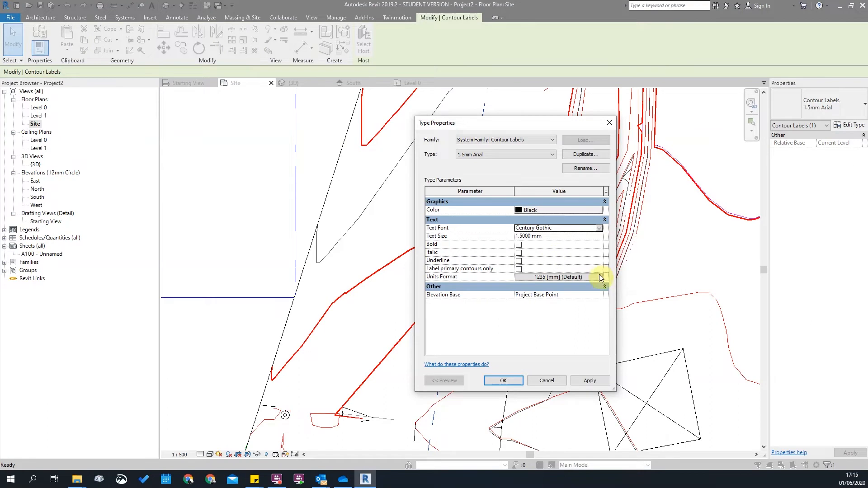
# Step: Override the project settings in the contour labels' units format, using meters with 2 decimal places, and apply the type changes
pyautogui.click(556, 277)
pyautogui.click(482, 199)
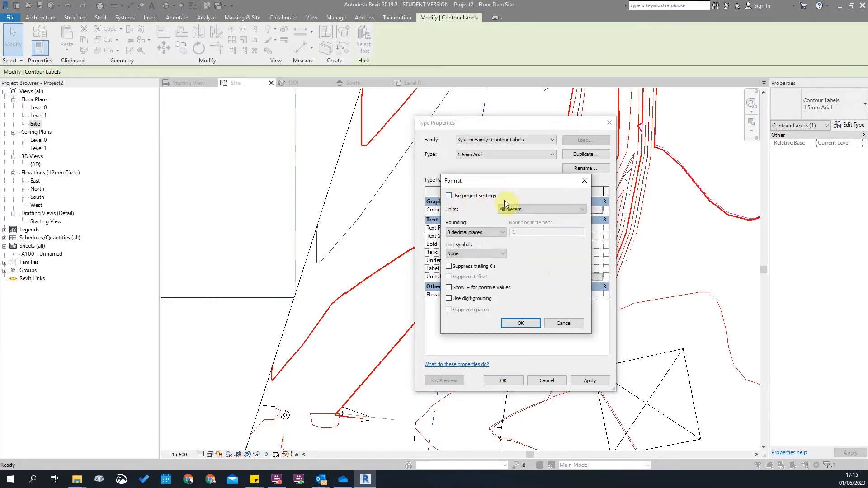
pyautogui.click(529, 210)
pyautogui.click(512, 265)
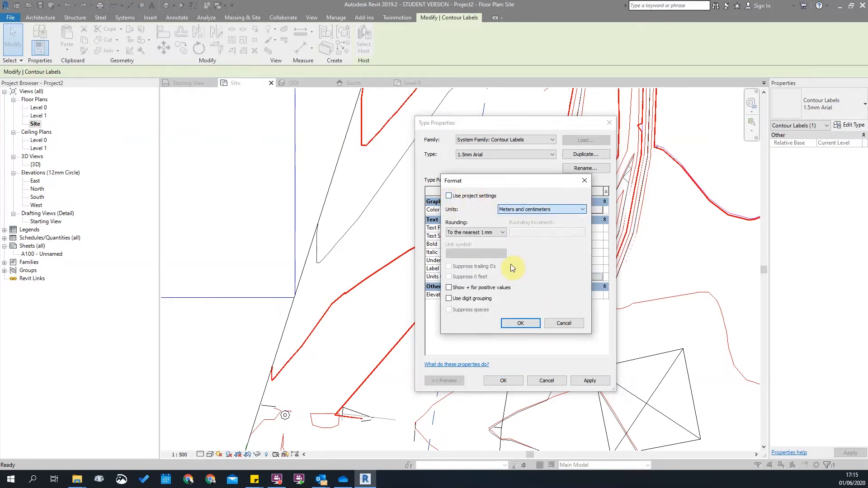
pyautogui.click(545, 210)
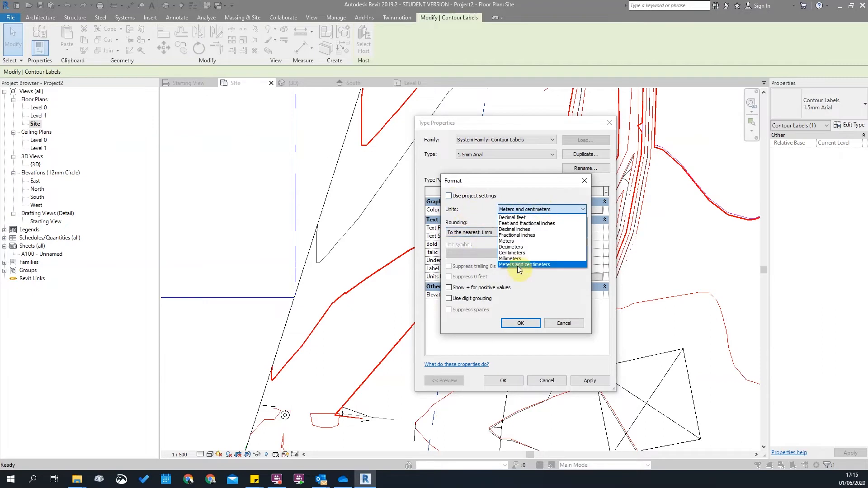
pyautogui.click(509, 241)
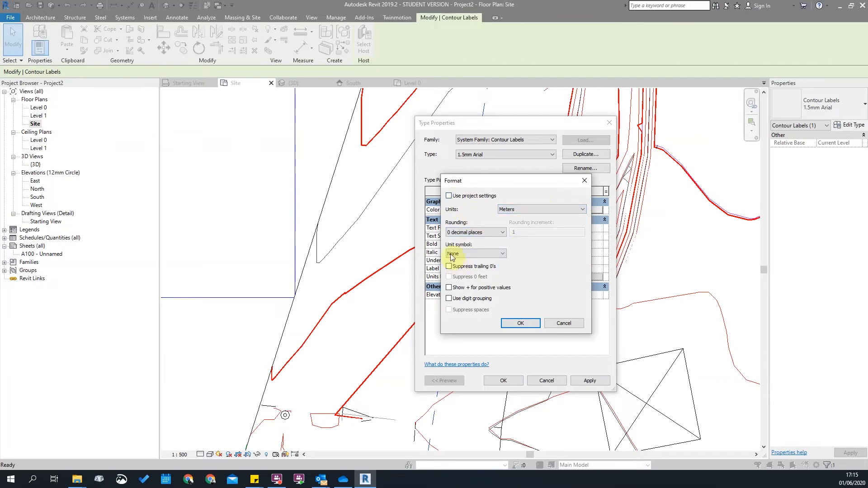
pyautogui.click(469, 232)
pyautogui.click(468, 269)
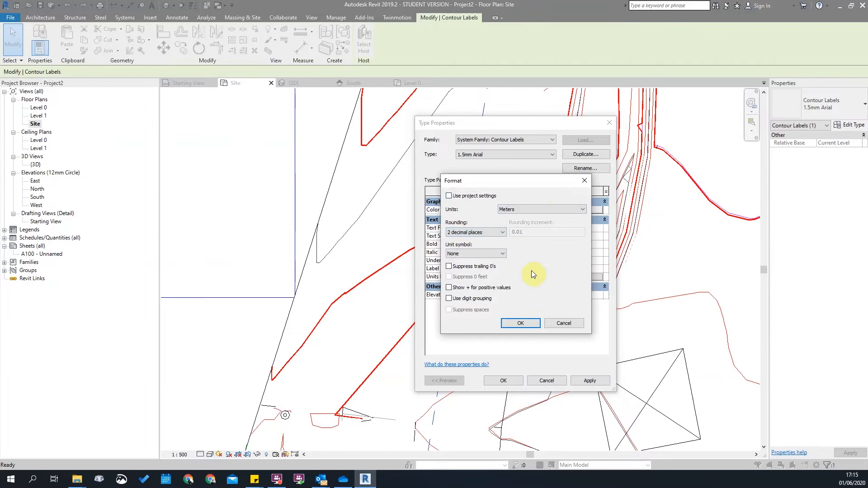
pyautogui.click(522, 322)
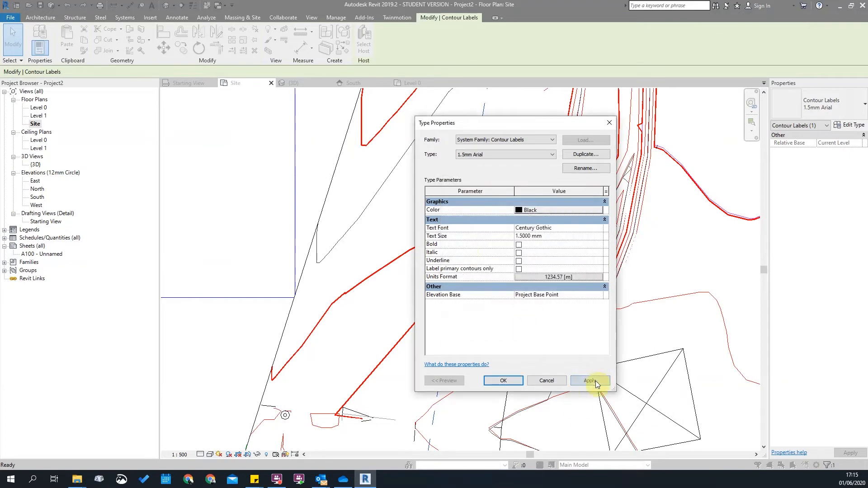
pyautogui.click(503, 381)
# Step: Reposition the contour label line so that its labels clear the survey's overlapping 1487.00 text
pyautogui.scroll(5, 468, 225)
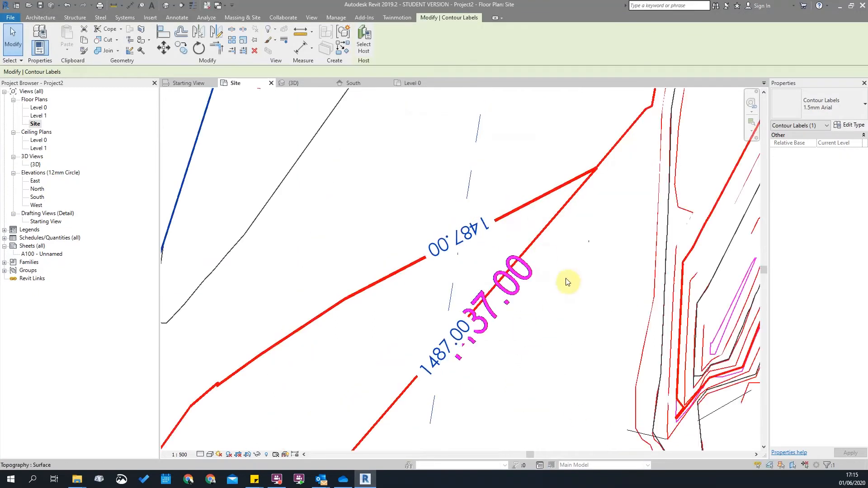
pyautogui.scroll(-6, 515, 293)
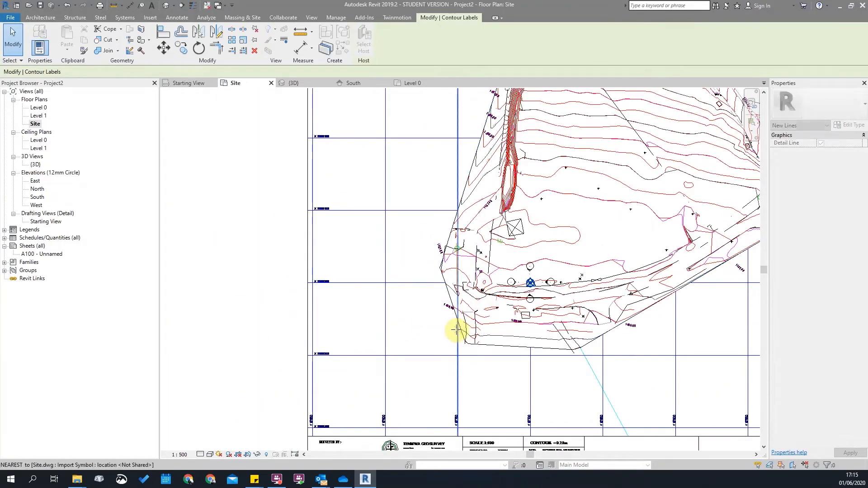
pyautogui.scroll(4, 492, 184)
pyautogui.scroll(3, 480, 245)
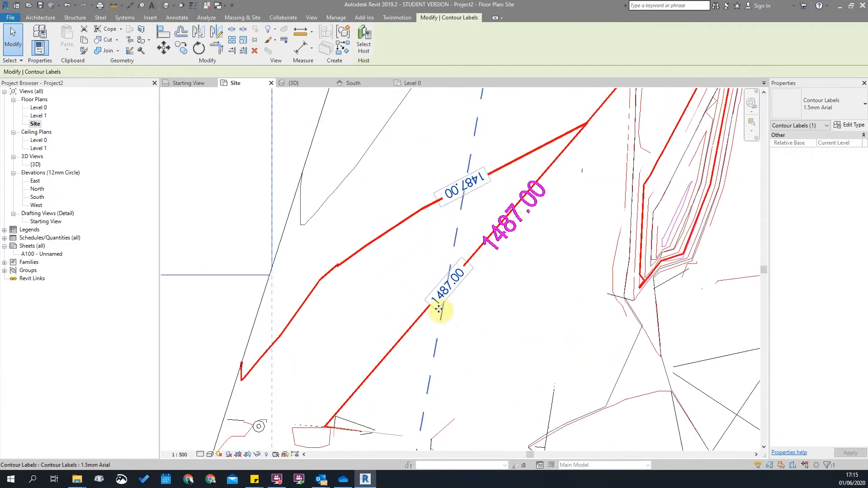
pyautogui.scroll(-5, 496, 227)
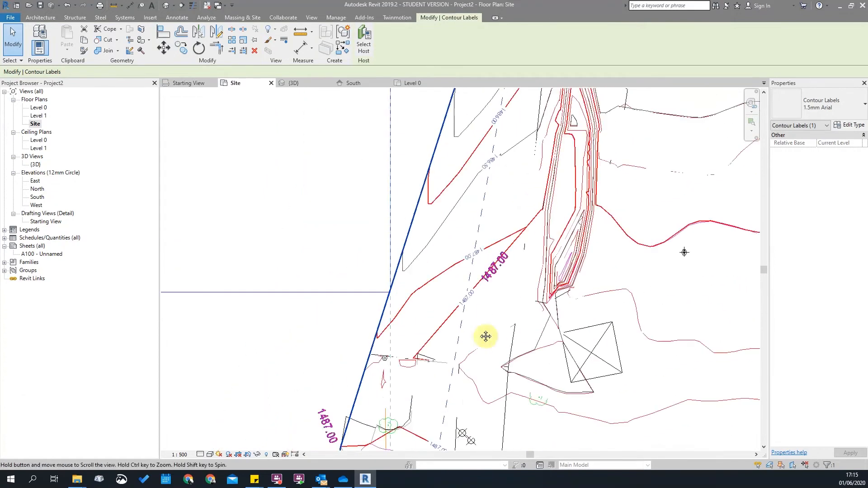
pyautogui.press('Escape')
# Step: Examine the toposurface contours against the survey linework across the whole site, from the embankment to the southern boundary
pyautogui.moveTo(543, 160); pyautogui.dragTo(395, 206, button='middle')
pyautogui.scroll(5, 453, 233)
pyautogui.scroll(-5, 373, 229)
pyautogui.scroll(-1, 395, 206)
pyautogui.scroll(-3, 395, 206)
pyautogui.scroll(2, 461, 252)
pyautogui.scroll(-1, 449, 246)
pyautogui.scroll(4, 510, 219)
pyautogui.scroll(-4, 520, 240)
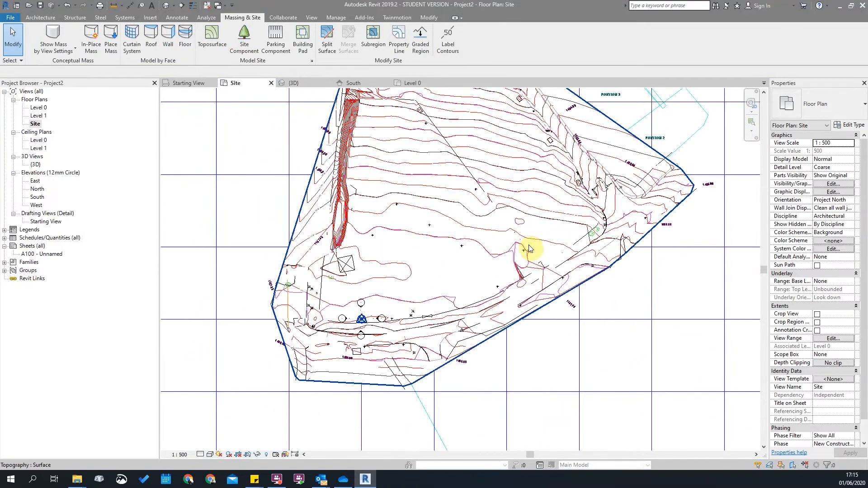
pyautogui.scroll(-3, 537, 294)
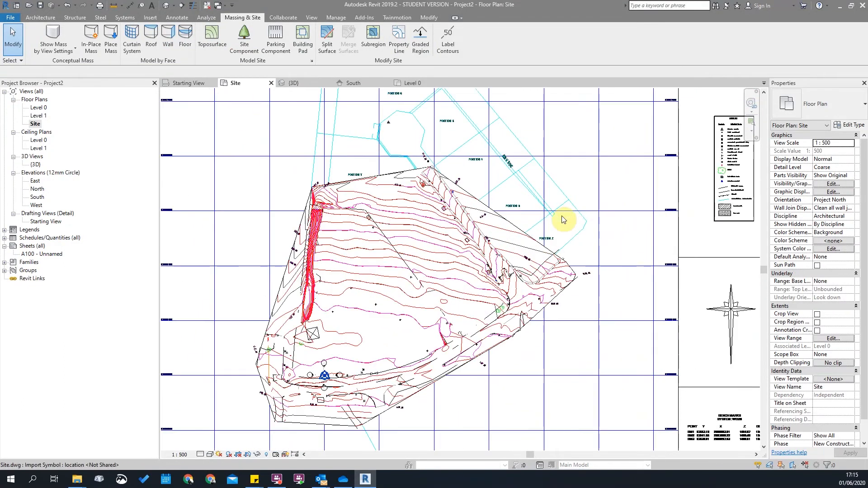
pyautogui.scroll(5, 564, 222)
pyautogui.click(588, 260)
pyautogui.scroll(-3, 511, 157)
pyautogui.moveTo(532, 202); pyautogui.dragTo(531, 308, button='middle')
pyautogui.scroll(3, 443, 154)
pyautogui.moveTo(407, 256); pyautogui.dragTo(422, 149, button='middle')
pyautogui.scroll(-4, 416, 178)
pyautogui.press('Escape')
pyautogui.scroll(6, 360, 373)
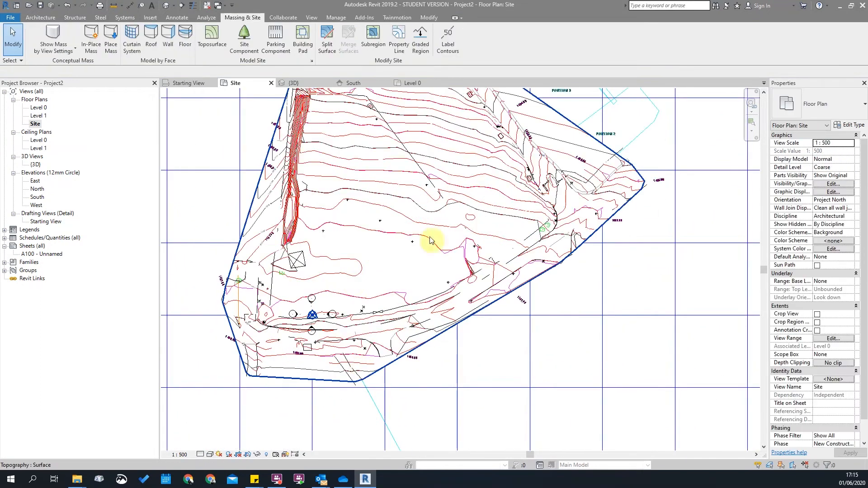
pyautogui.scroll(3, 334, 361)
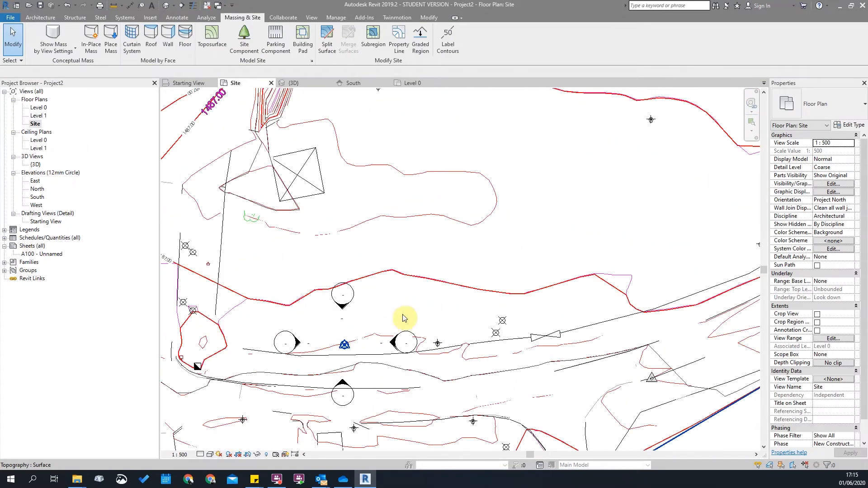
pyautogui.scroll(-5, 392, 312)
pyautogui.scroll(2, 421, 267)
pyautogui.scroll(-5, 427, 253)
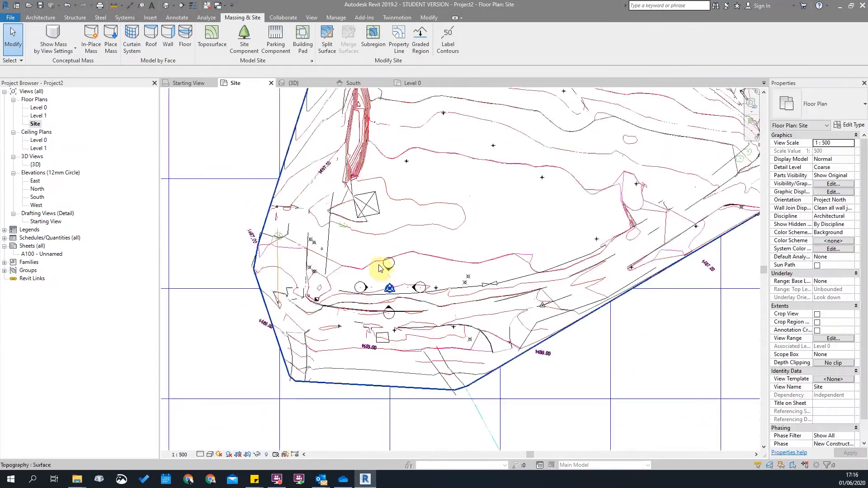
# Step: Check the extent of the imported Site.dwg survey by selecting it, and view the site as a whole
pyautogui.click(329, 354)
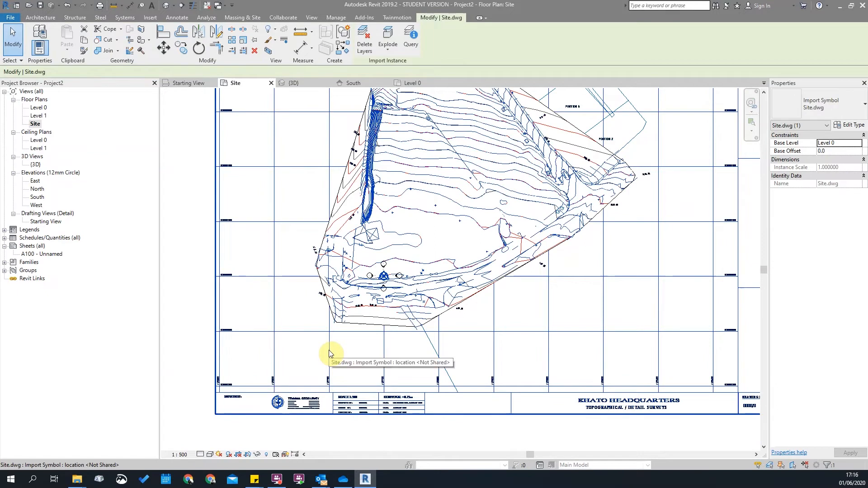
pyautogui.press('Escape')
pyautogui.scroll(-2, 540, 246)
pyautogui.scroll(3, 598, 151)
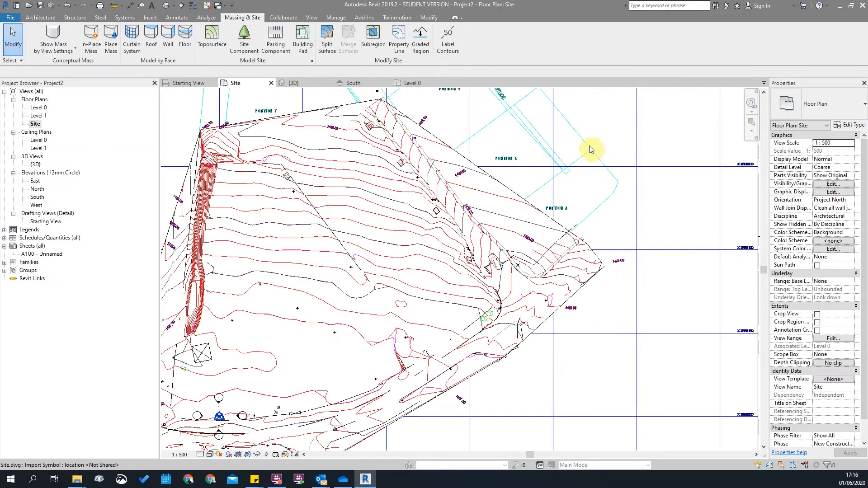
pyautogui.scroll(-4, 445, 216)
pyautogui.scroll(2, 446, 220)
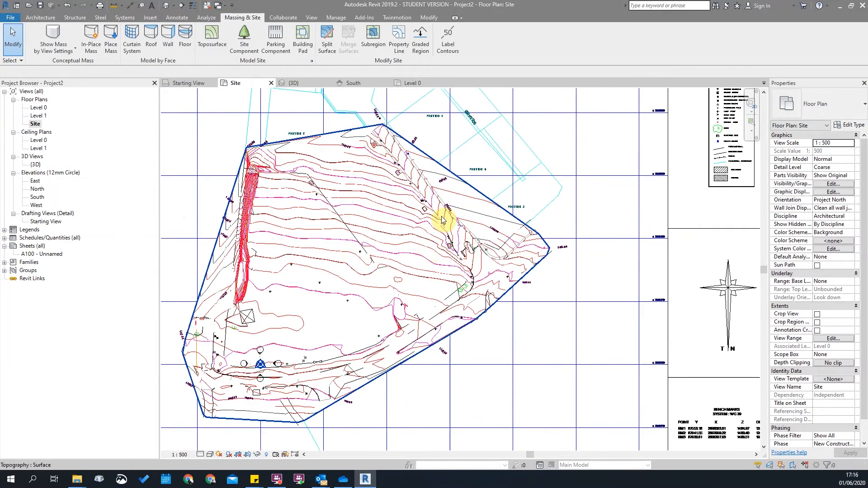
pyautogui.scroll(2, 459, 256)
pyautogui.press('v')
pyautogui.press('v')
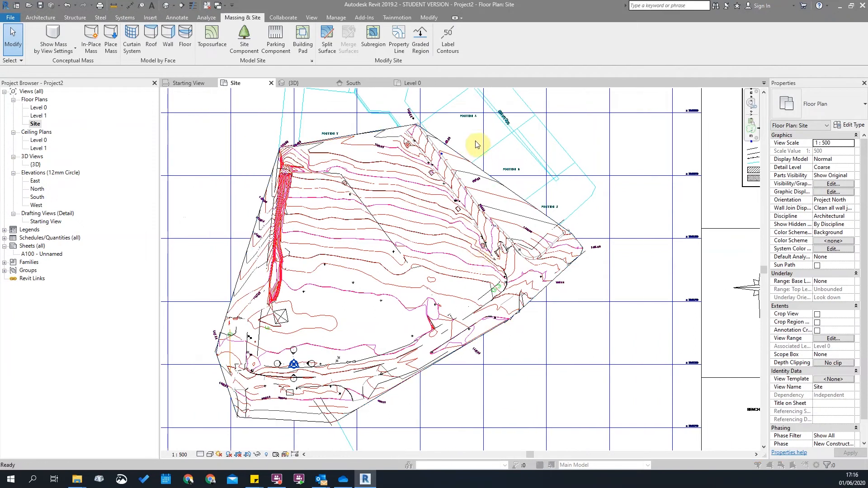
pyautogui.scroll(-4, 260, 257)
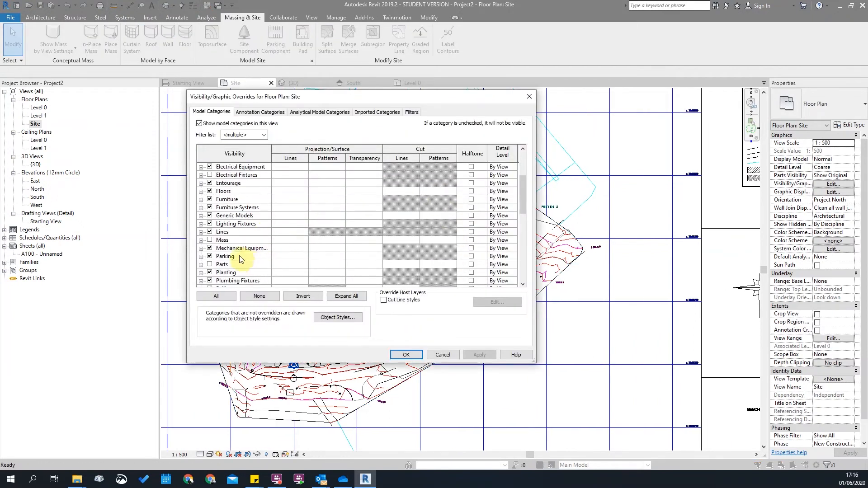
pyautogui.scroll(-1, 240, 256)
pyautogui.click(239, 257)
pyautogui.press('t')
pyautogui.press('Escape')
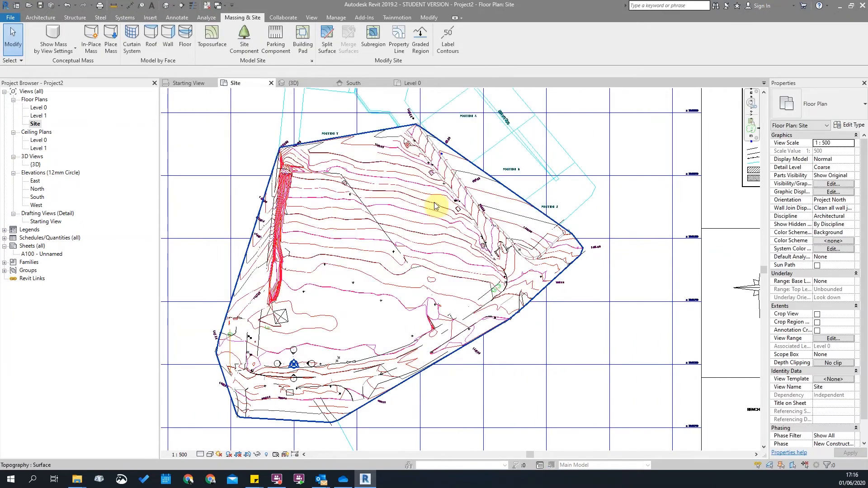
pyautogui.click(312, 18)
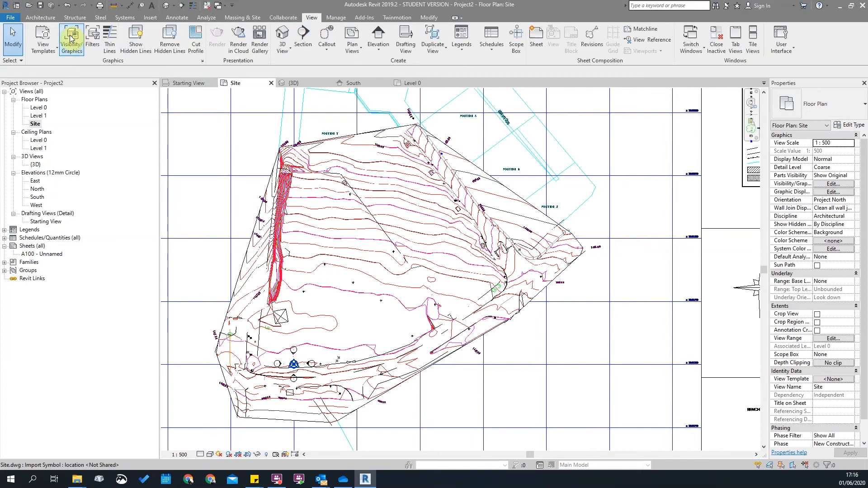
pyautogui.click(90, 37)
pyautogui.press('Escape')
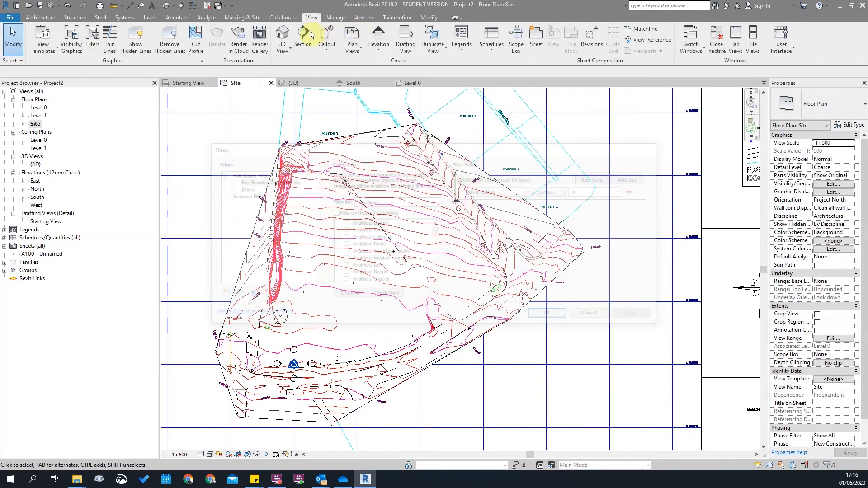
# Step: Hide the Topography model category in the Site plan's visibility overrides and apply the change
pyautogui.click(73, 34)
pyautogui.click(232, 249)
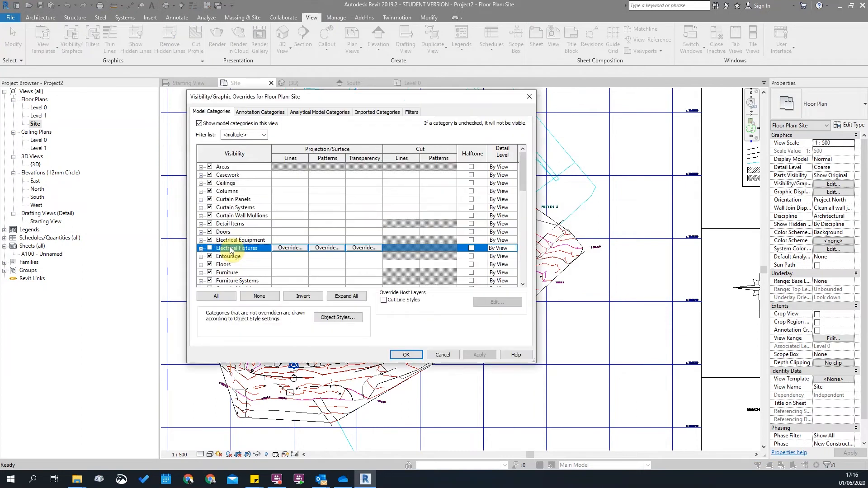
pyautogui.press('t')
pyautogui.scroll(-1, 231, 256)
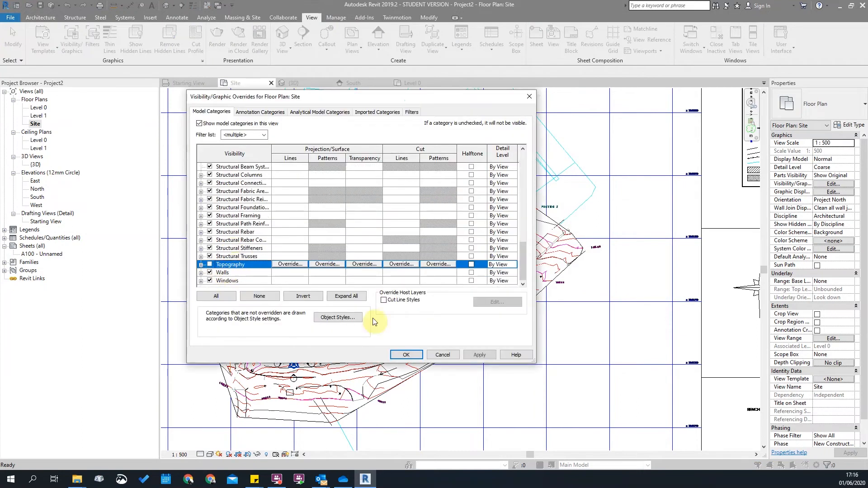
pyautogui.click(482, 355)
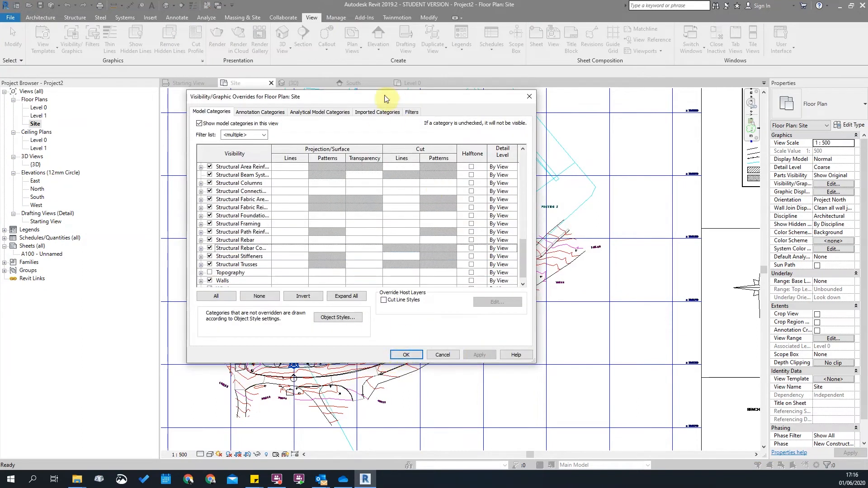
# Step: Turn off the visibility of every layer of the imported Site.dwg in the Site plan
pyautogui.click(377, 113)
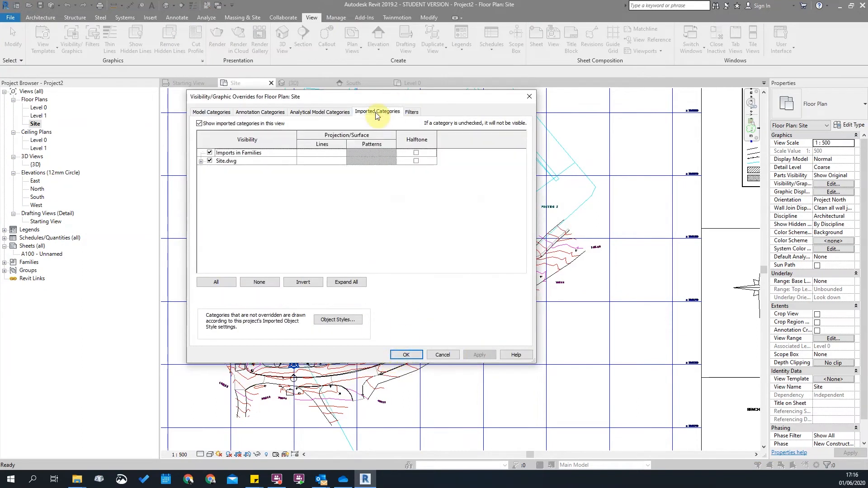
pyautogui.click(201, 162)
pyautogui.click(242, 162)
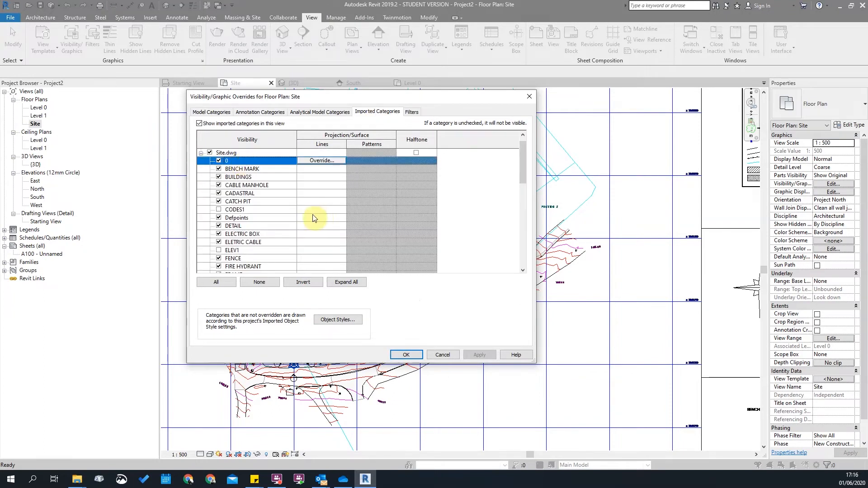
pyautogui.scroll(-10, 320, 218)
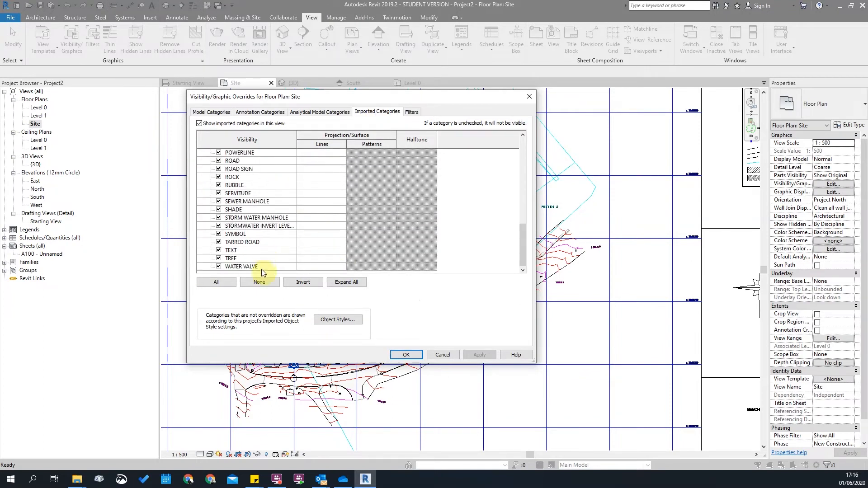
pyautogui.keyDown('shift'); pyautogui.click(257, 267); pyautogui.keyUp('shift')
pyautogui.click(247, 243)
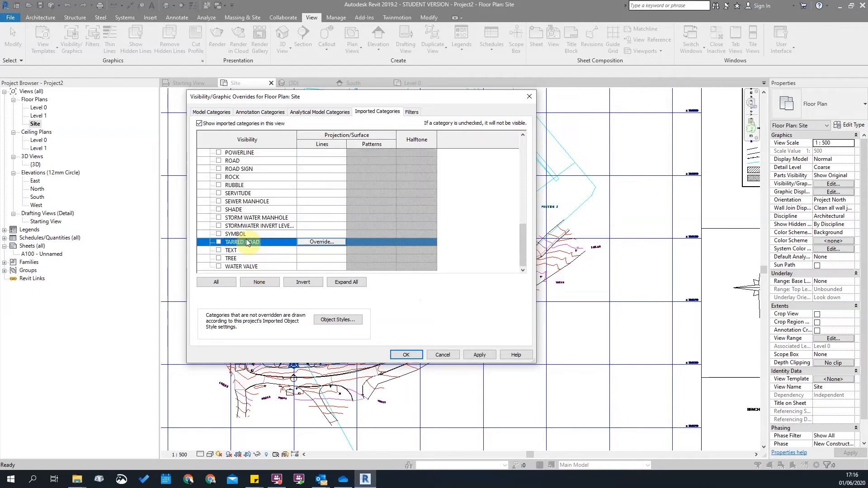
# Step: Turn only the CADASTRAL layer of Site.dwg back on and apply the visibility overrides
pyautogui.scroll(5, 240, 181)
pyautogui.click(239, 179)
pyautogui.scroll(2, 239, 183)
pyautogui.scroll(3, 239, 183)
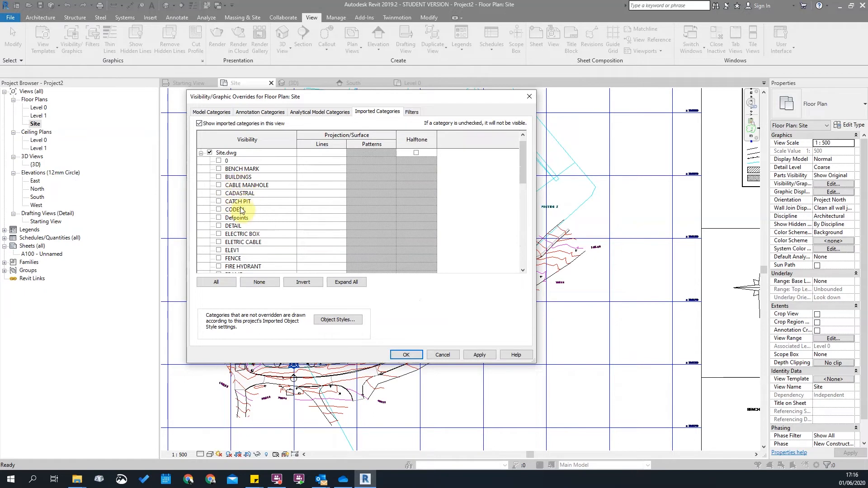
pyautogui.click(236, 193)
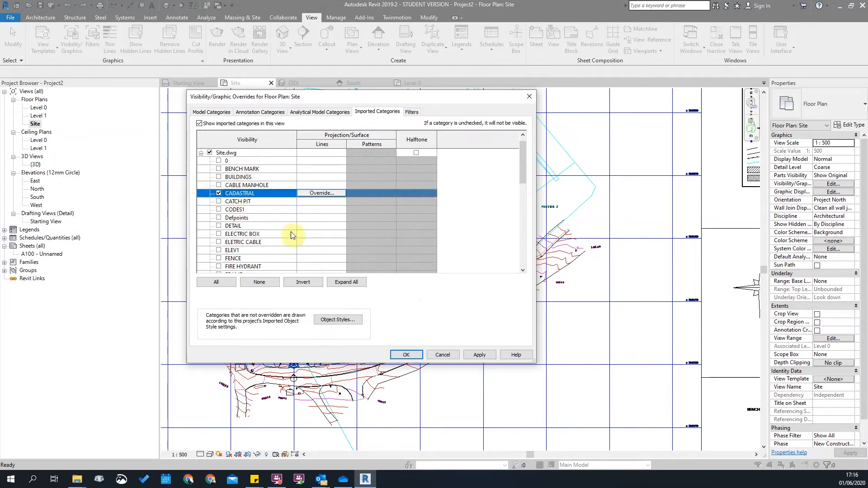
pyautogui.click(479, 355)
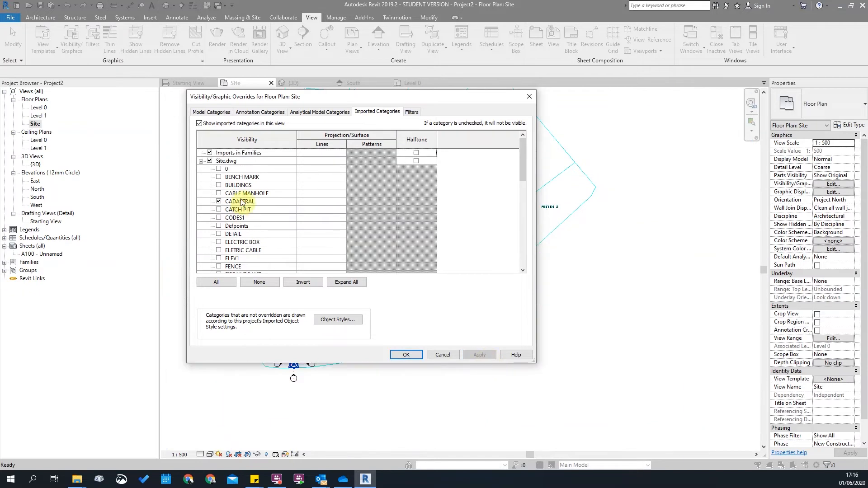
pyautogui.scroll(2, 405, 334)
pyautogui.moveTo(398, 214); pyautogui.dragTo(457, 287, button='middle')
pyautogui.scroll(-2, 397, 211)
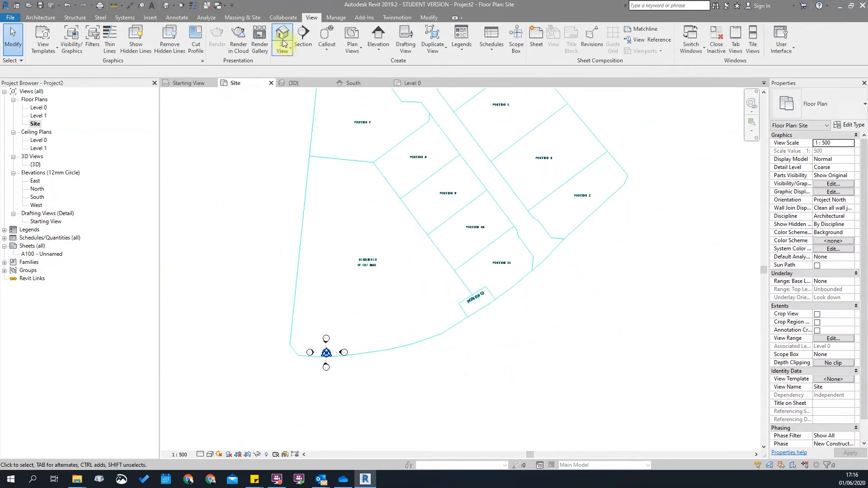
# Step: Start a property line by sketching and trace the cadastral boundary from its southwest chamfered corner along the first southern segments
pyautogui.click(250, 19)
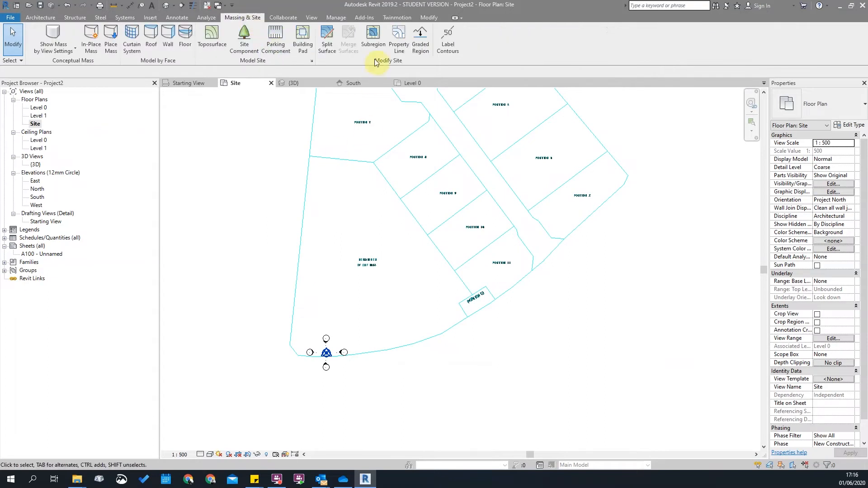
pyautogui.click(400, 41)
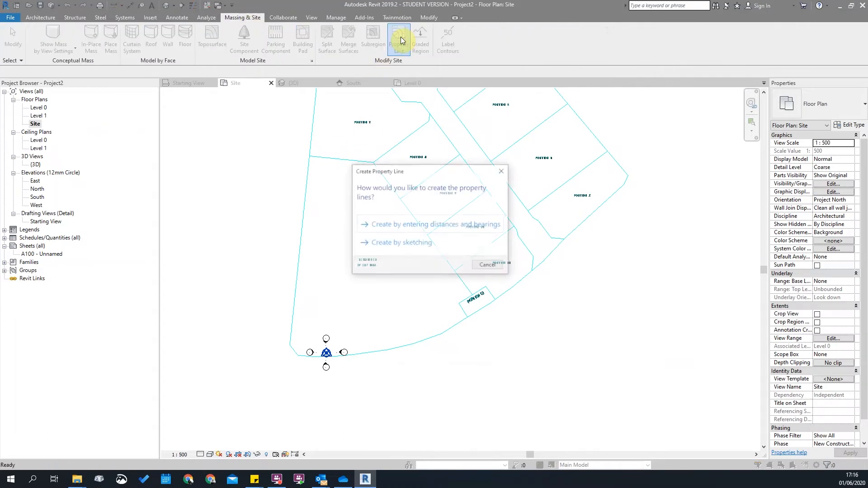
pyautogui.click(381, 244)
pyautogui.scroll(2, 407, 362)
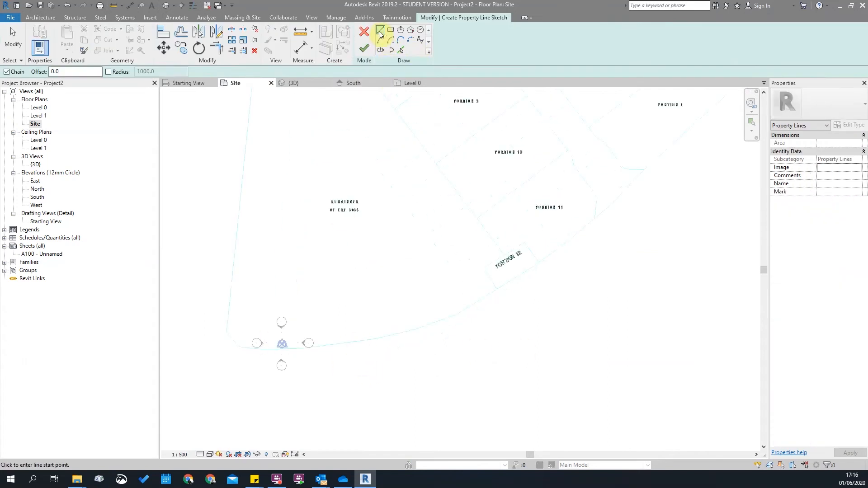
pyautogui.scroll(4, 225, 338)
pyautogui.click(226, 329)
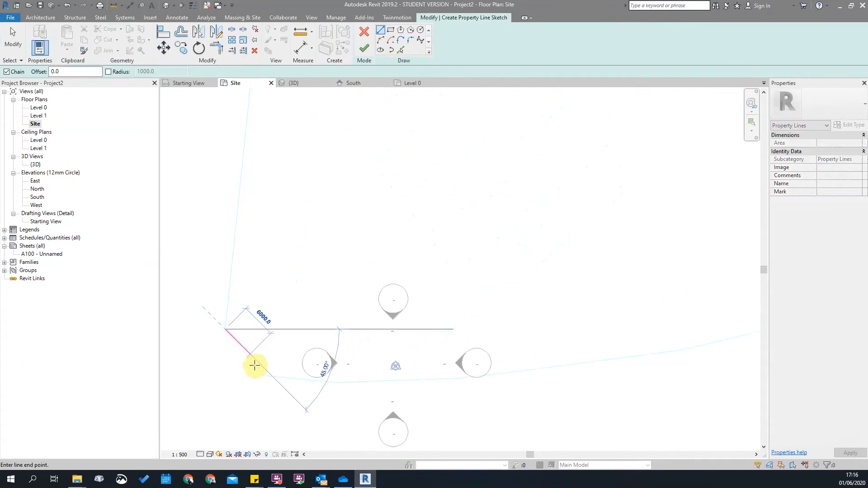
pyautogui.scroll(3, 255, 376)
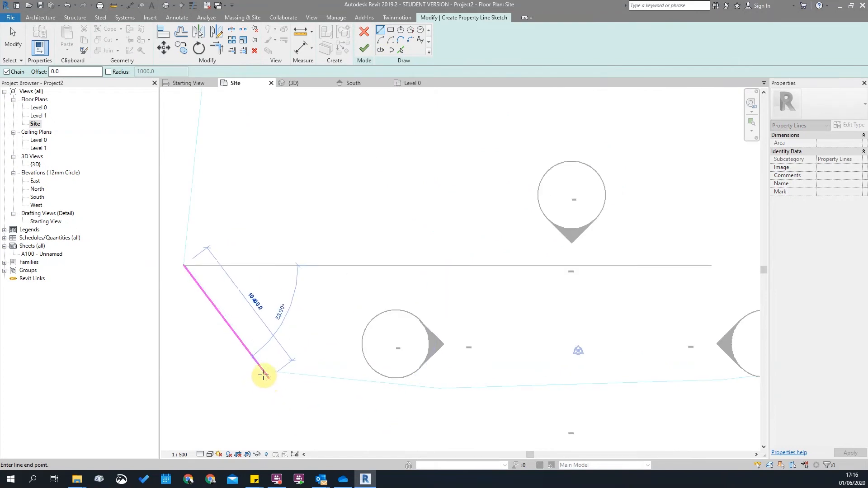
pyautogui.scroll(-2, 257, 353)
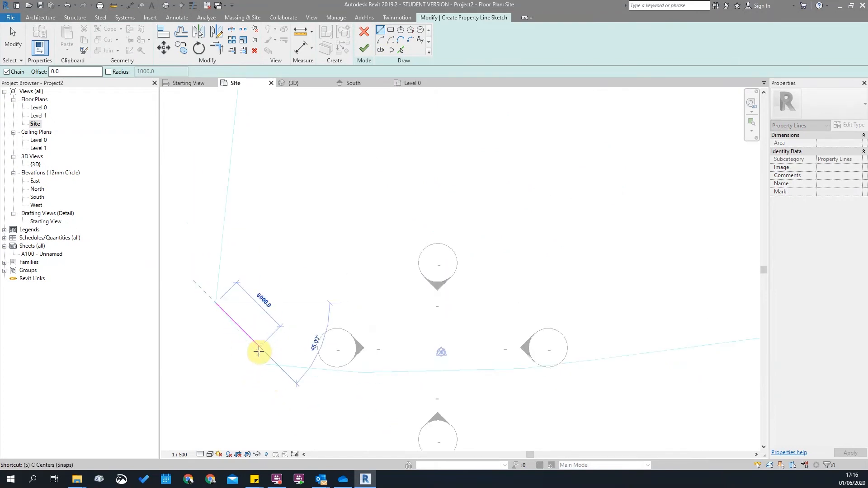
pyautogui.click(265, 363)
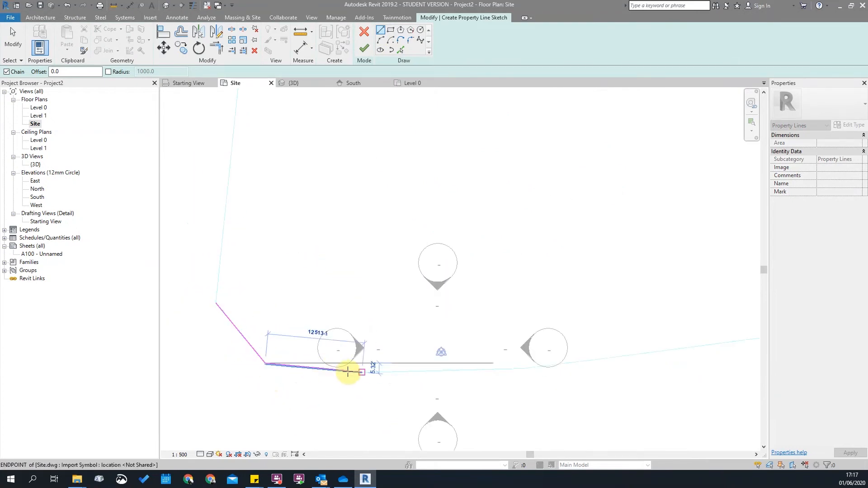
pyautogui.click(362, 373)
pyautogui.click(523, 368)
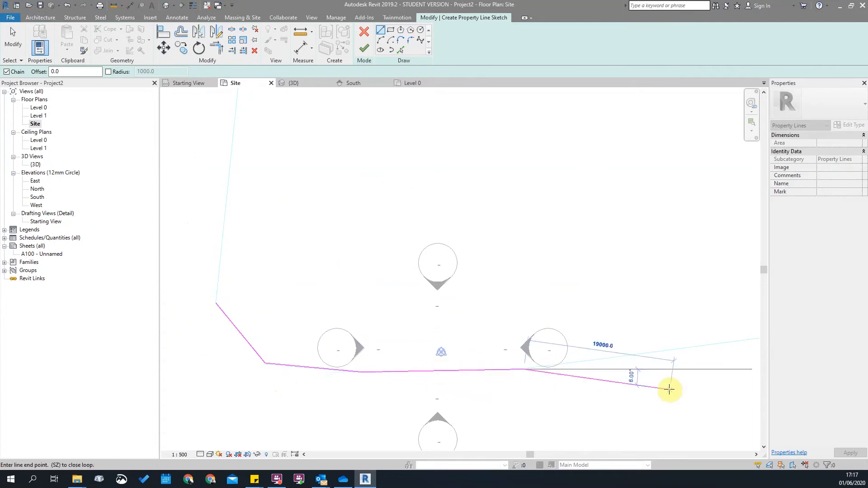
# Step: Continue the property line through the vertices of the curving southern boundary up to the southern corner of Portion 12
pyautogui.moveTo(666, 389); pyautogui.dragTo(379, 364, button='middle')
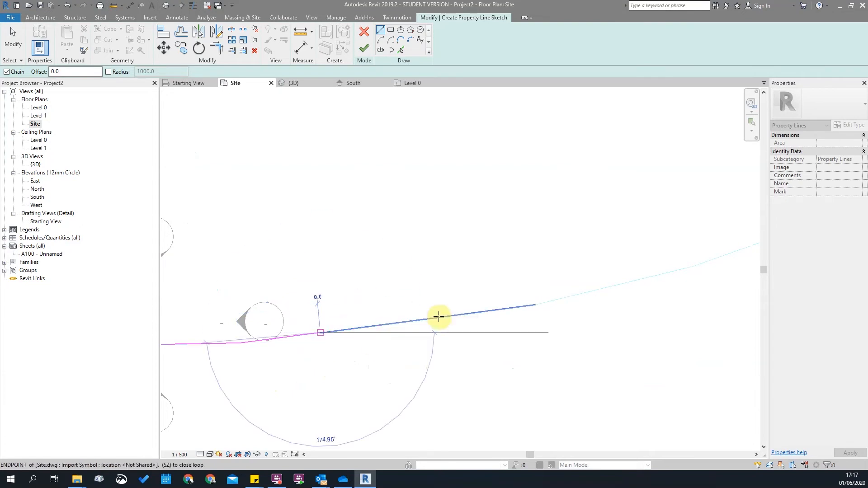
pyautogui.click(535, 304)
pyautogui.moveTo(568, 324); pyautogui.dragTo(281, 353, button='middle')
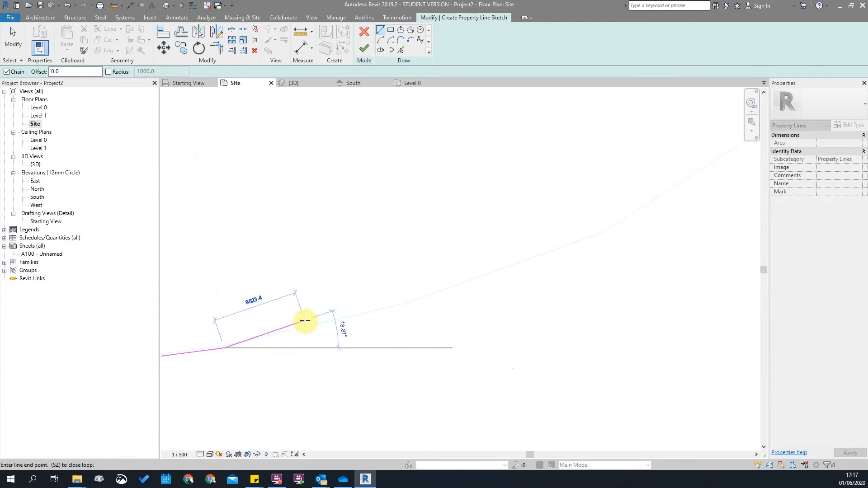
pyautogui.click(392, 313)
pyautogui.moveTo(425, 336); pyautogui.dragTo(362, 409, button='middle')
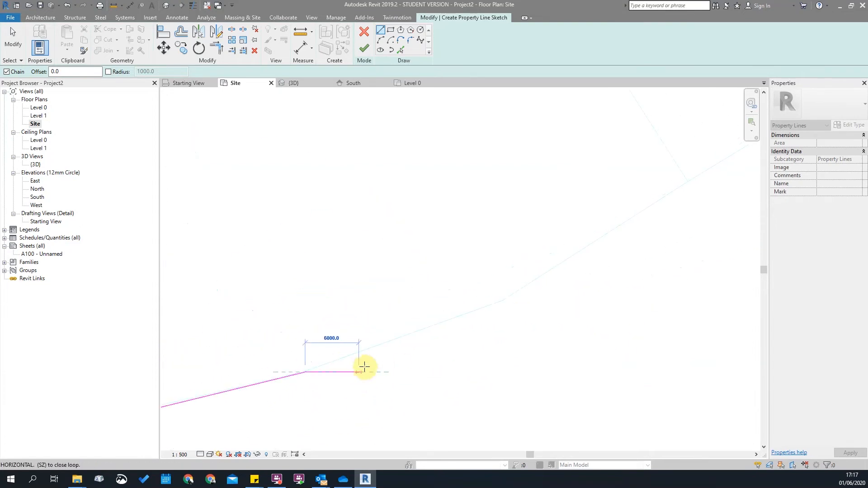
pyautogui.click(503, 301)
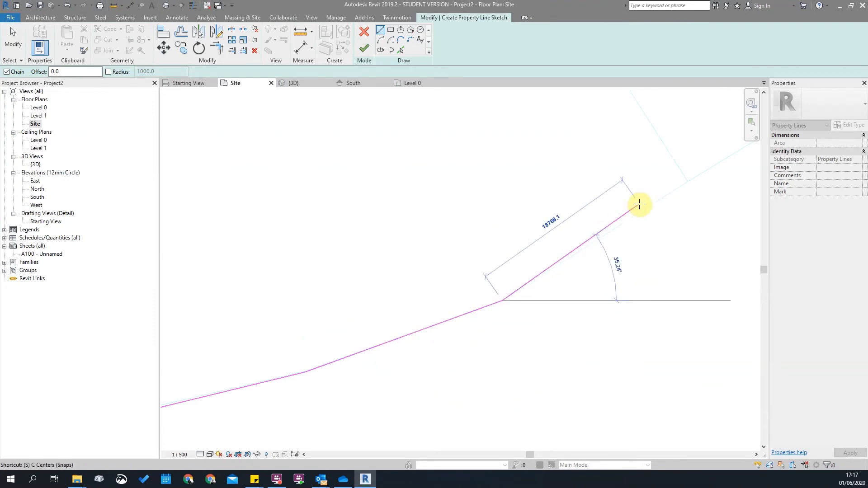
pyautogui.click(687, 185)
# Step: Trace the property line around the west side of Portion 12 and up to the corner shared by Portions 10 and 11
pyautogui.moveTo(717, 252); pyautogui.dragTo(529, 397, button='middle')
pyautogui.scroll(-2, 699, 253)
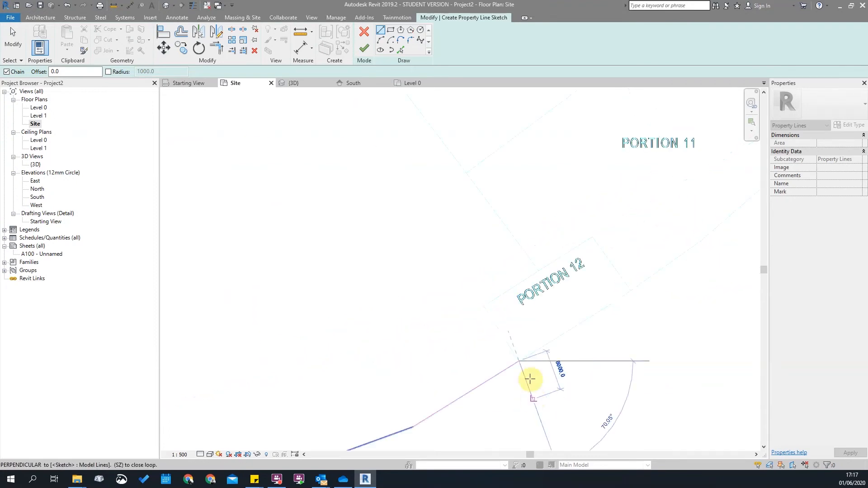
pyautogui.click(487, 311)
pyautogui.scroll(3, 535, 281)
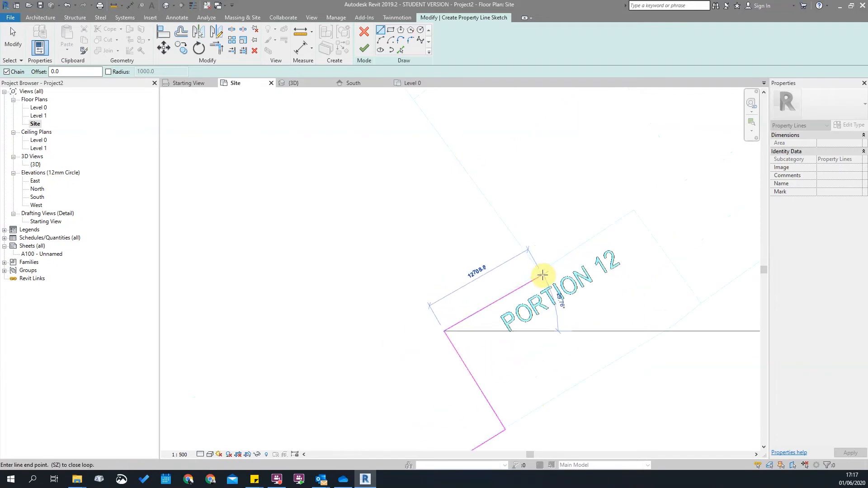
pyautogui.click(538, 275)
pyautogui.scroll(-2, 538, 275)
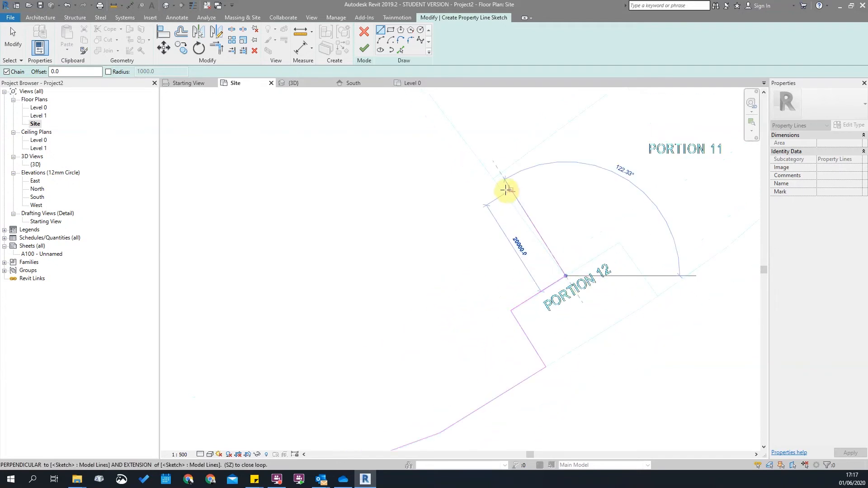
pyautogui.scroll(1, 497, 180)
pyautogui.scroll(-3, 605, 277)
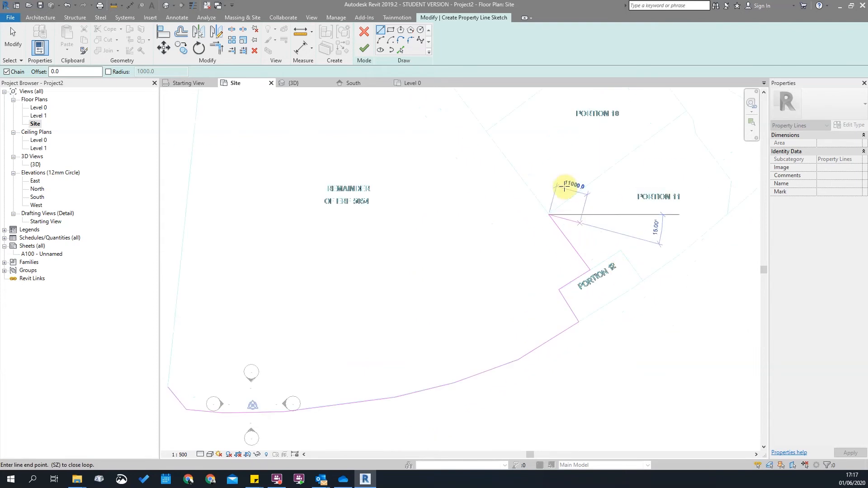
# Step: Trace the rest of the eastern boundary and the northern edge, and close the property line loop at its southwest starting point
pyautogui.moveTo(564, 188); pyautogui.dragTo(633, 367, button='middle')
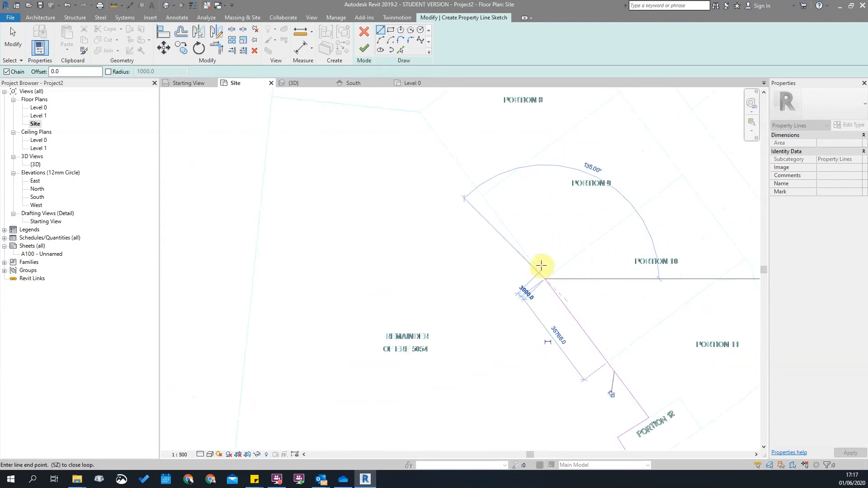
pyautogui.moveTo(434, 136); pyautogui.dragTo(490, 219, button='middle')
pyautogui.click(419, 112)
pyautogui.click(318, 186)
pyautogui.scroll(-3, 342, 149)
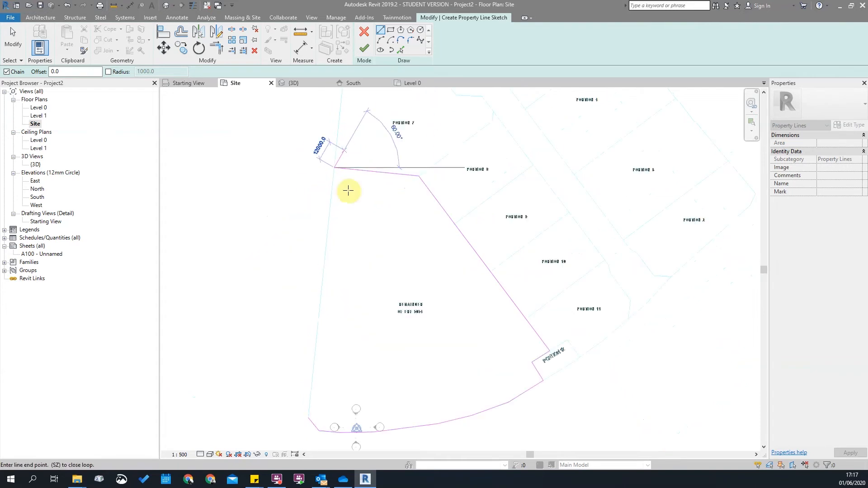
pyautogui.click(308, 418)
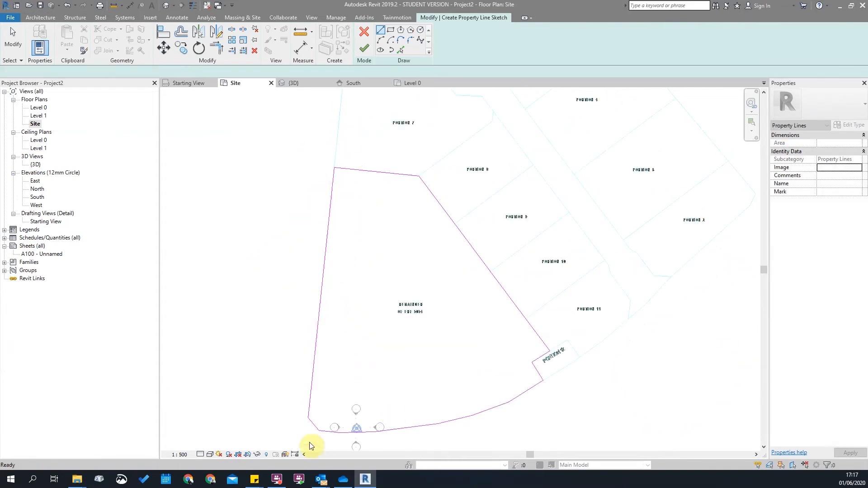
# Step: Select the connected chain of property line segments to check that the boundary is continuous, and clear the selection
pyautogui.press('Escape')
pyautogui.press('Escape')
pyautogui.press('Tab')
pyautogui.click(316, 412)
pyautogui.click(528, 300)
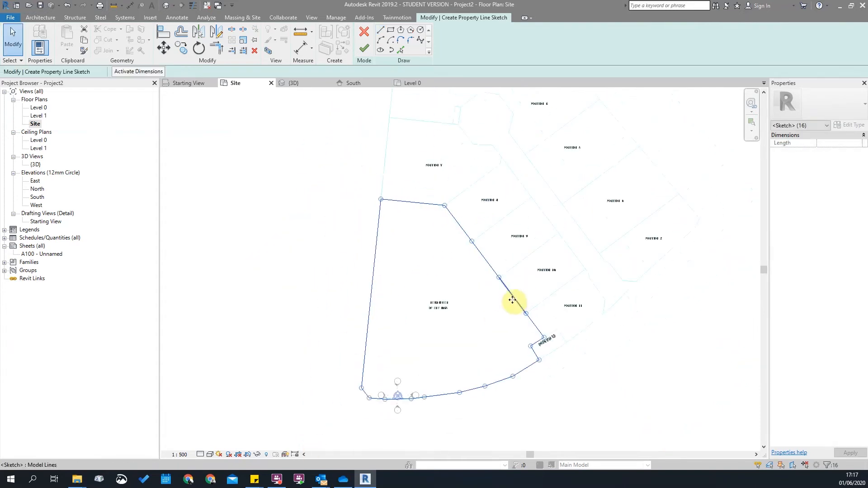
# Step: Name the property line 5054, matching the erf number on the survey, and finish the property line sketch
pyautogui.scroll(3, 446, 379)
pyautogui.scroll(4, 365, 227)
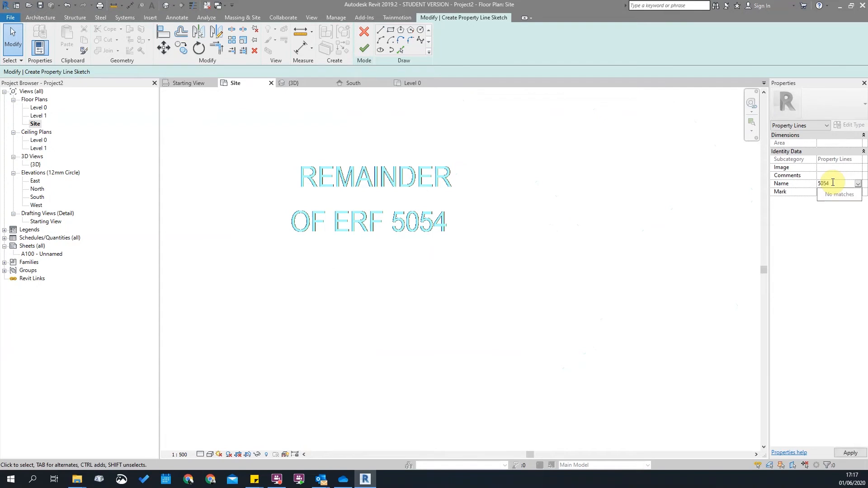
pyautogui.scroll(-3, 473, 249)
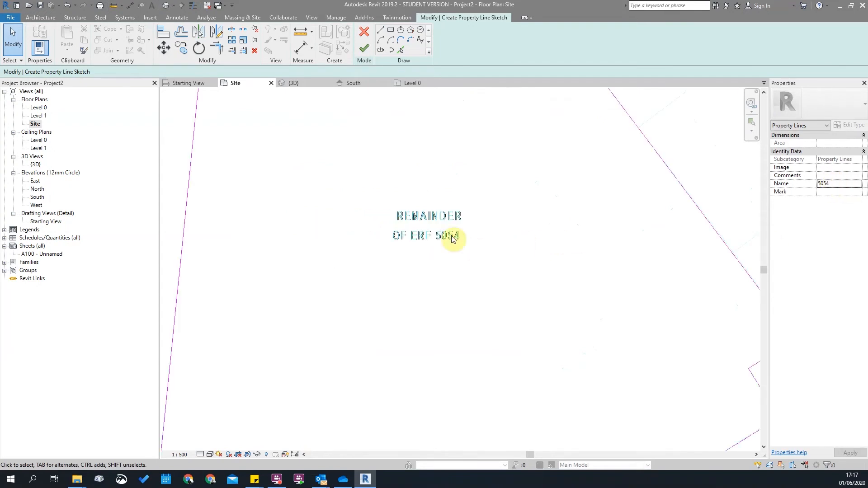
pyautogui.scroll(-3, 452, 238)
pyautogui.click(364, 48)
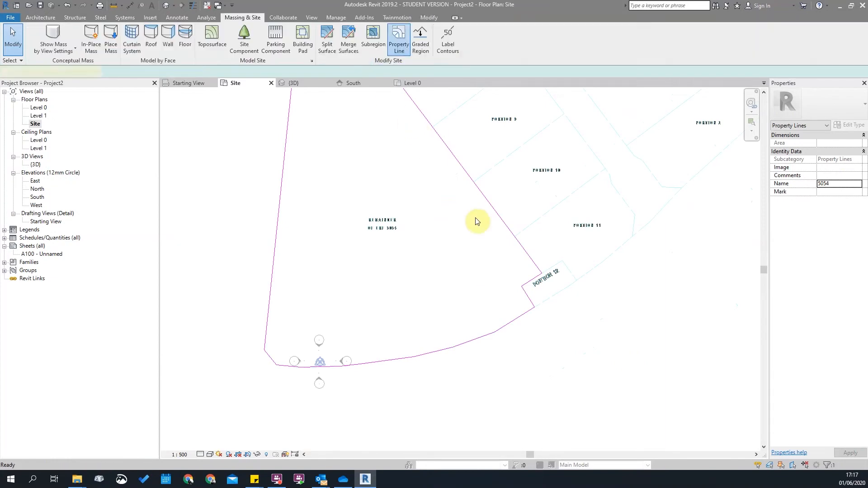
pyautogui.scroll(-3, 360, 301)
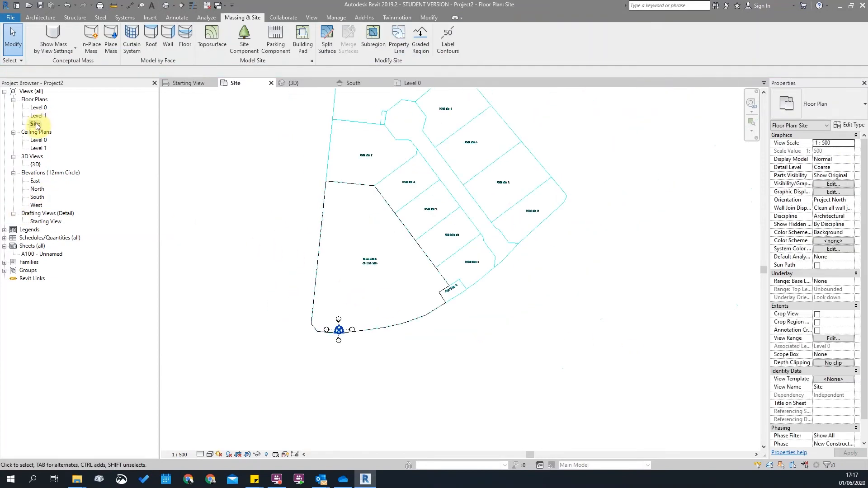
pyautogui.scroll(4, 519, 368)
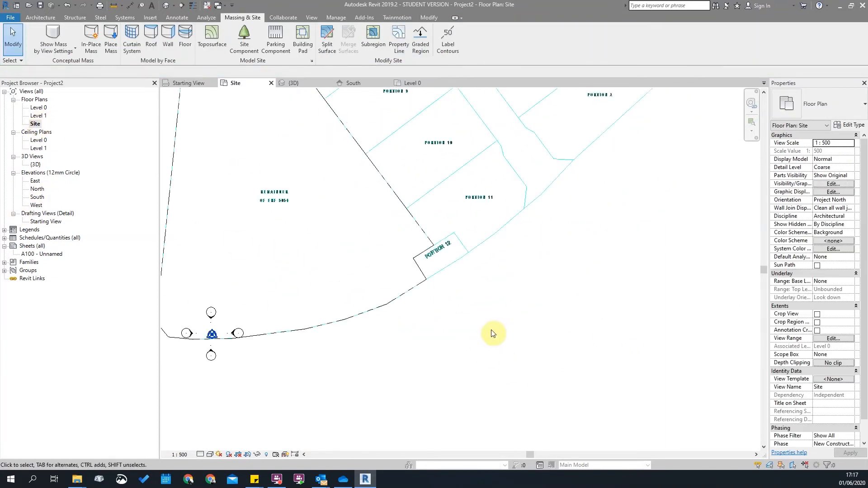
pyautogui.scroll(-2, 493, 334)
pyautogui.press('v')
pyautogui.press('g')
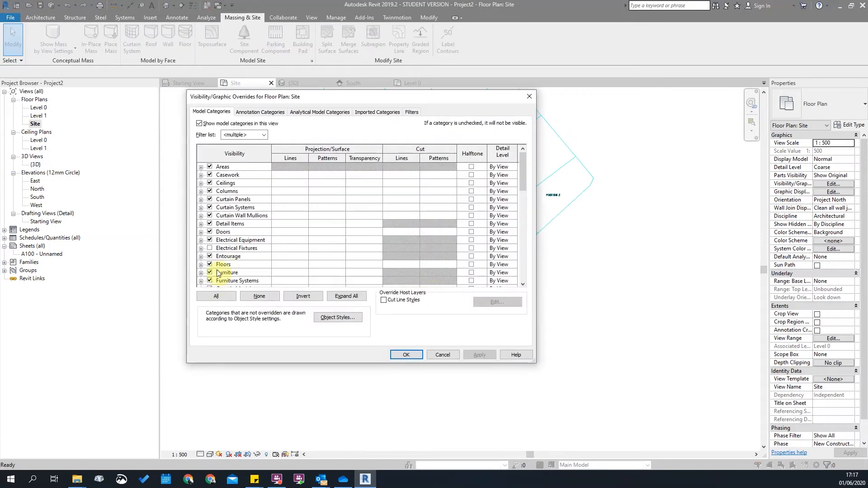
pyautogui.press('Escape')
# Step: Turn on the Topography category in the Site plan's visibility and graphics overrides and apply the change
pyautogui.click(312, 17)
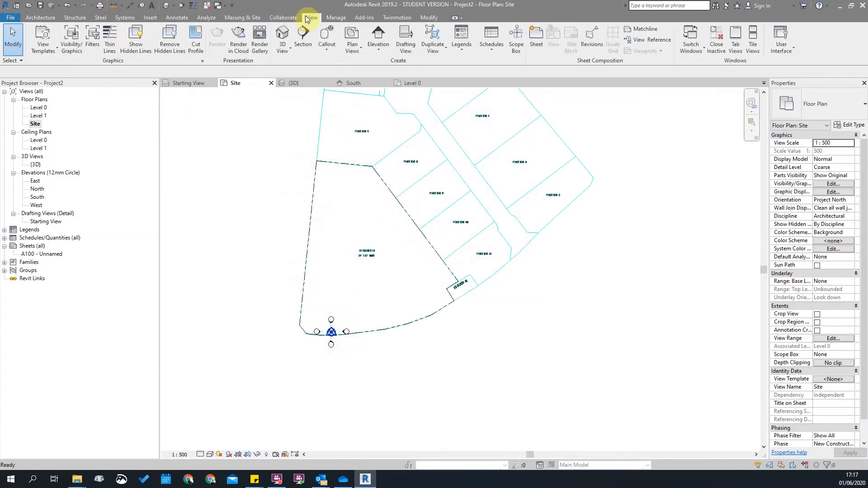
pyautogui.click(71, 37)
pyautogui.click(269, 248)
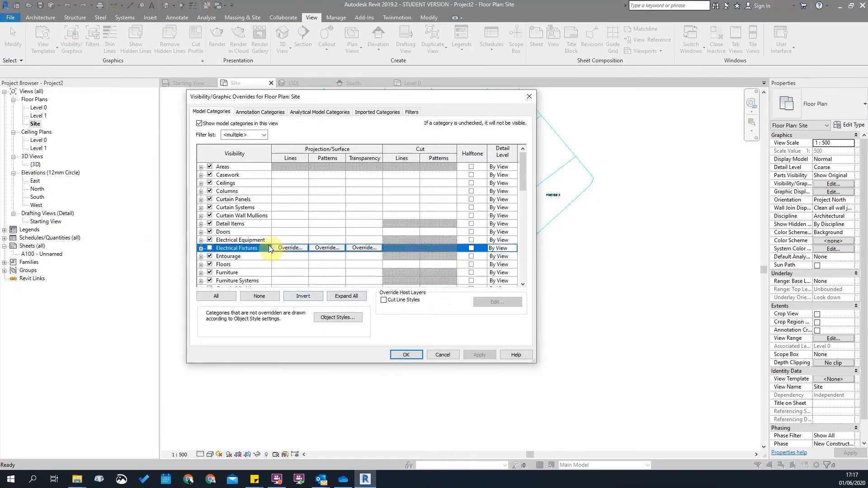
pyautogui.press('t')
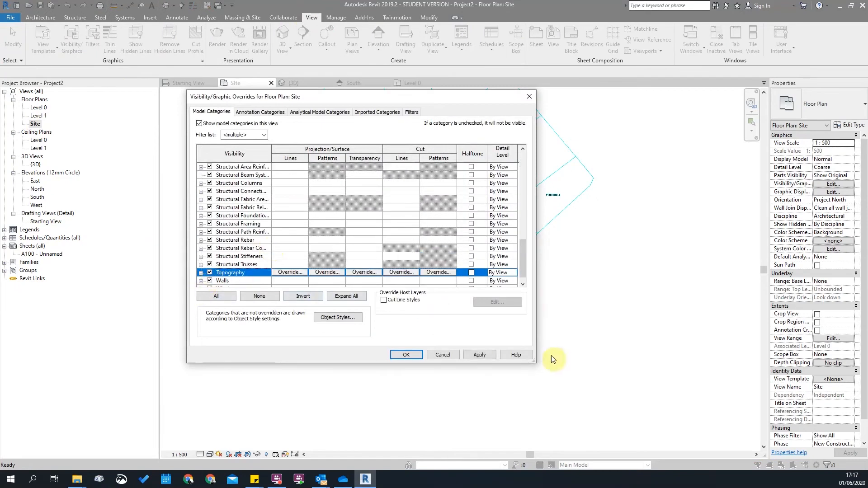
pyautogui.click(478, 354)
pyautogui.click(406, 355)
pyautogui.scroll(4, 614, 353)
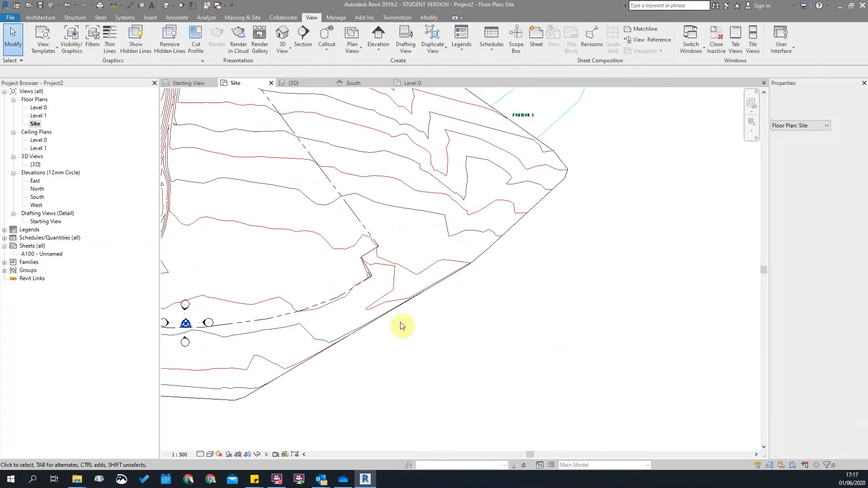
pyautogui.scroll(-3, 520, 340)
pyautogui.scroll(3, 481, 317)
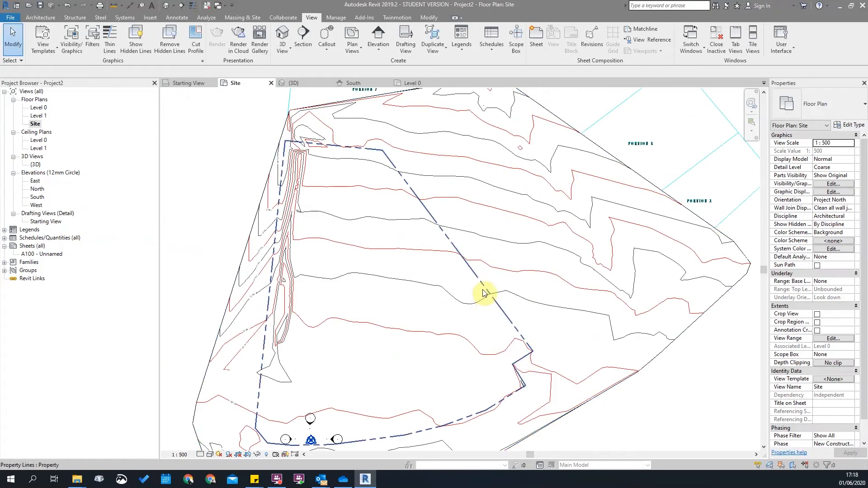
# Step: Set the Site floor plan's visual style to Wireframe so the imported portion lines show through the topography
pyautogui.click(483, 293)
pyautogui.scroll(-2, 482, 293)
pyautogui.click(595, 329)
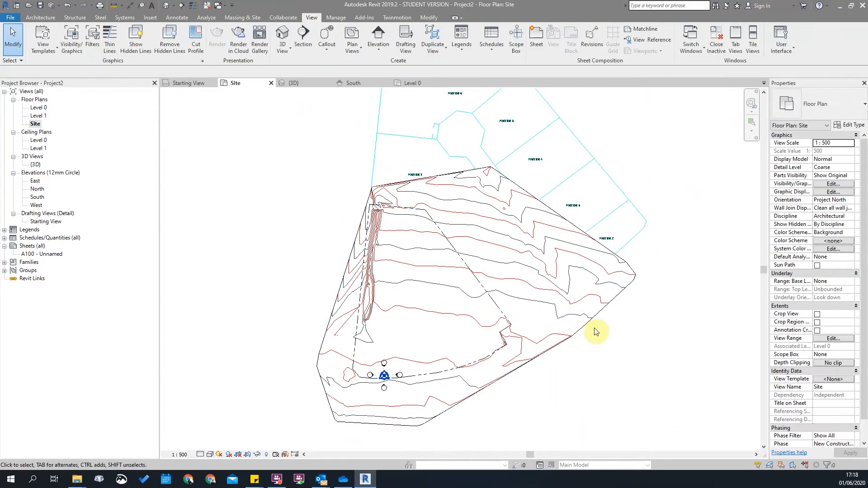
pyautogui.click(589, 326)
pyautogui.click(604, 339)
pyautogui.click(385, 408)
pyautogui.click(211, 455)
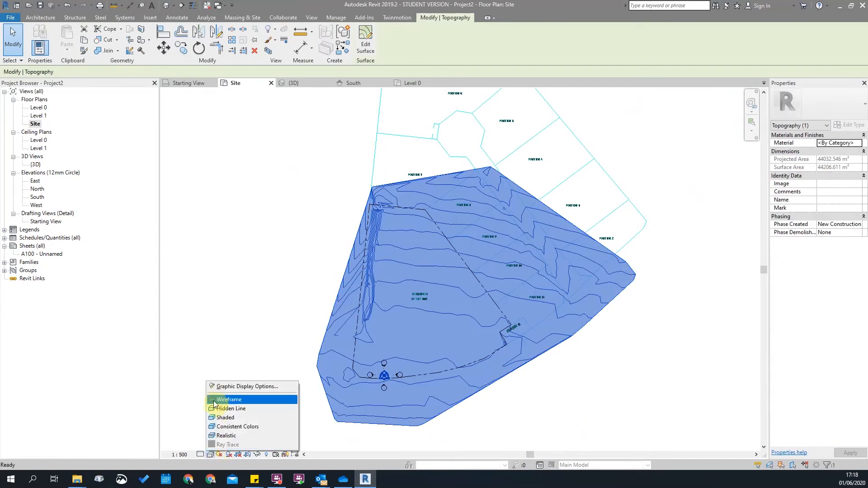
pyautogui.click(222, 399)
pyautogui.scroll(4, 556, 337)
pyautogui.click(504, 355)
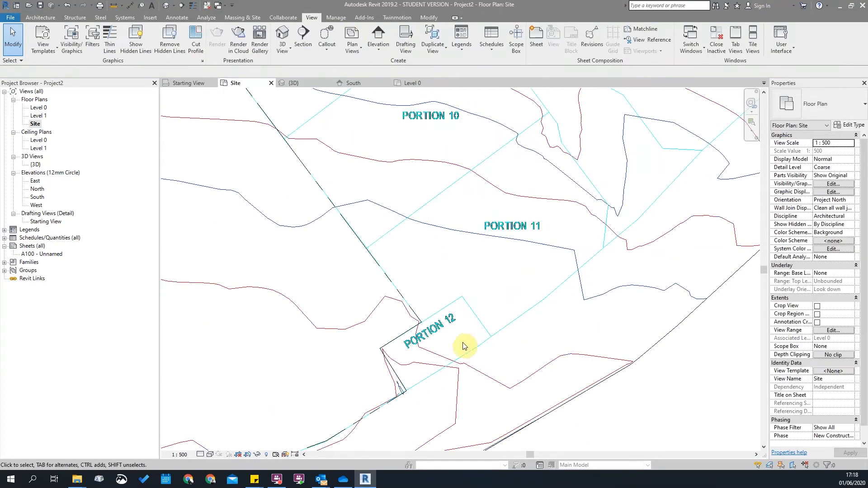
# Step: Create a property line by sketching a closed boundary around Portion 12, following the imported site drawing, and finish the sketch
pyautogui.scroll(2, 518, 321)
pyautogui.scroll(-4, 518, 342)
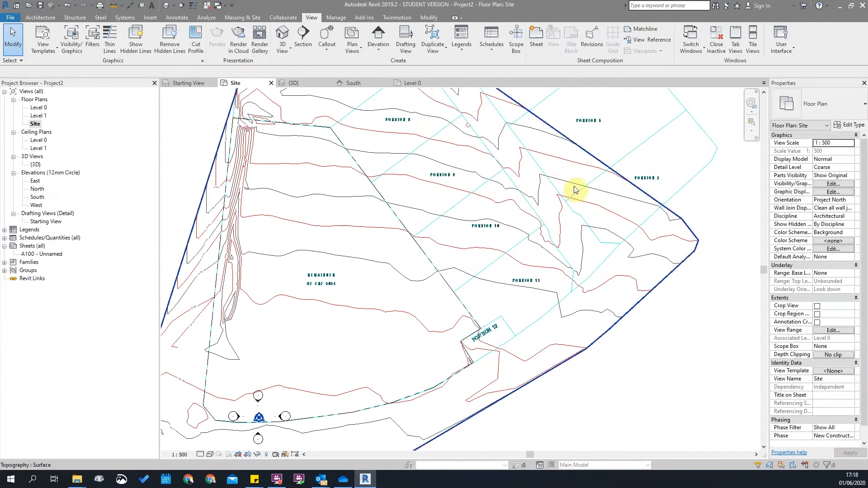
pyautogui.click(244, 19)
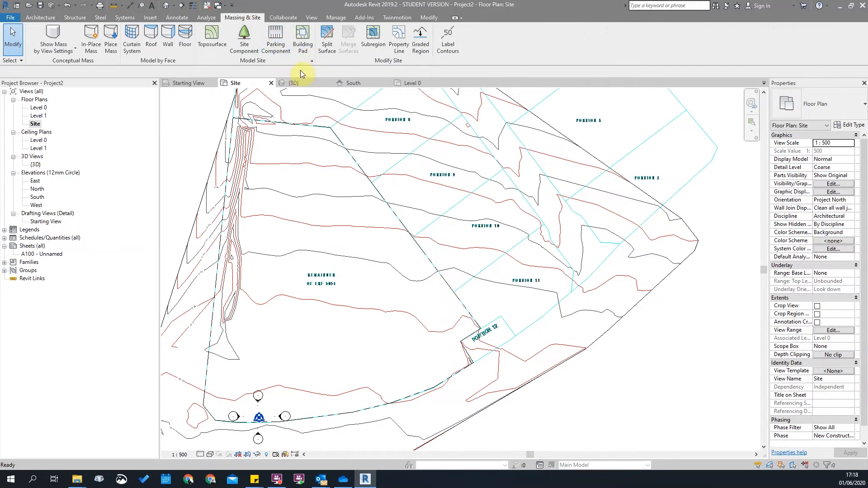
pyautogui.click(399, 40)
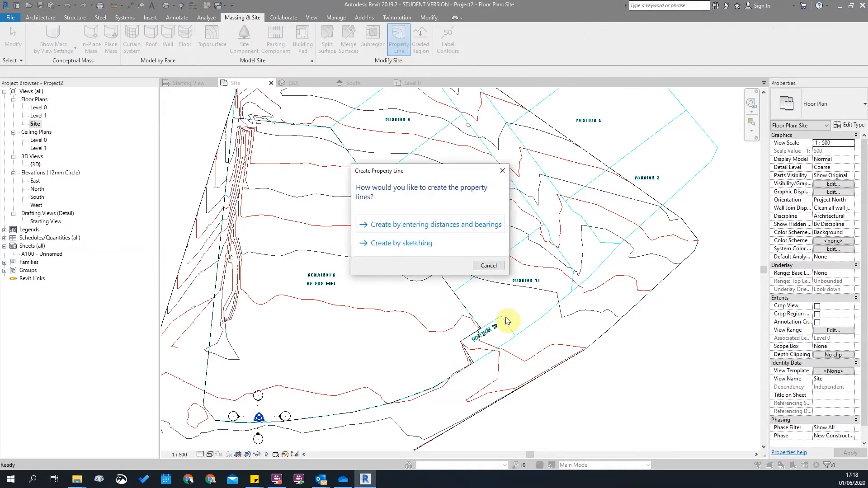
pyautogui.click(386, 244)
pyautogui.scroll(5, 407, 299)
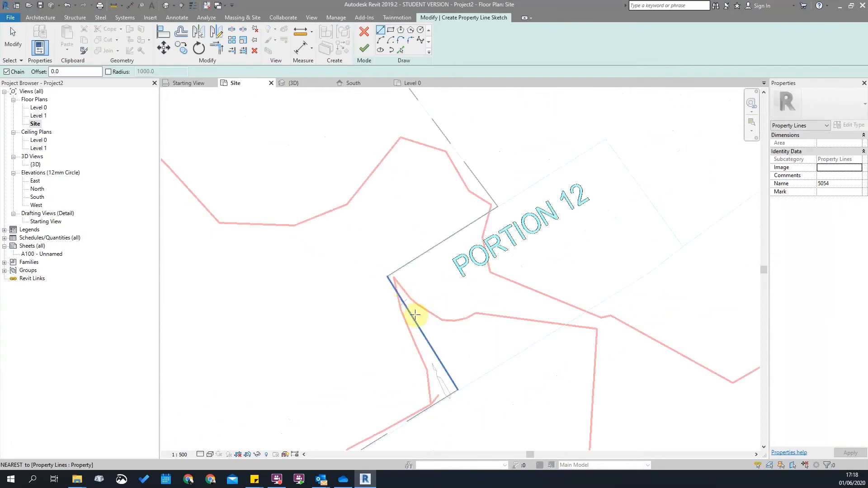
pyautogui.click(492, 206)
pyautogui.scroll(-2, 472, 228)
pyautogui.click(548, 178)
pyautogui.click(589, 237)
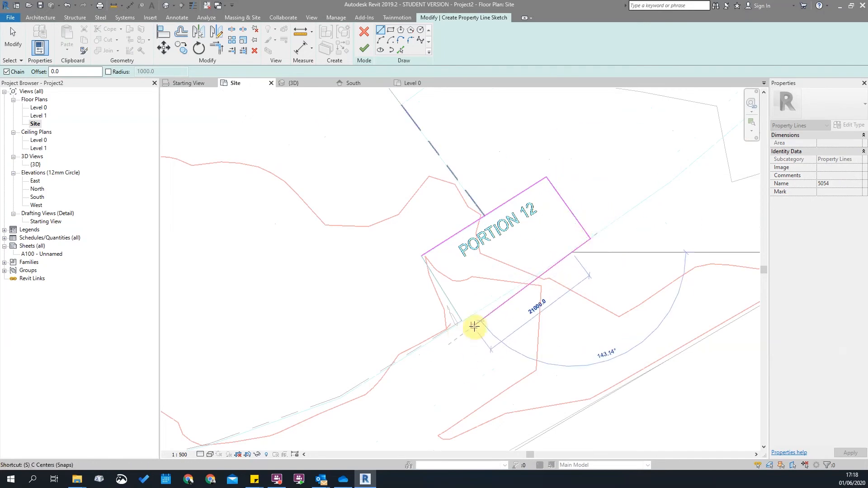
pyautogui.click(461, 321)
pyautogui.click(430, 267)
pyautogui.scroll(-4, 423, 271)
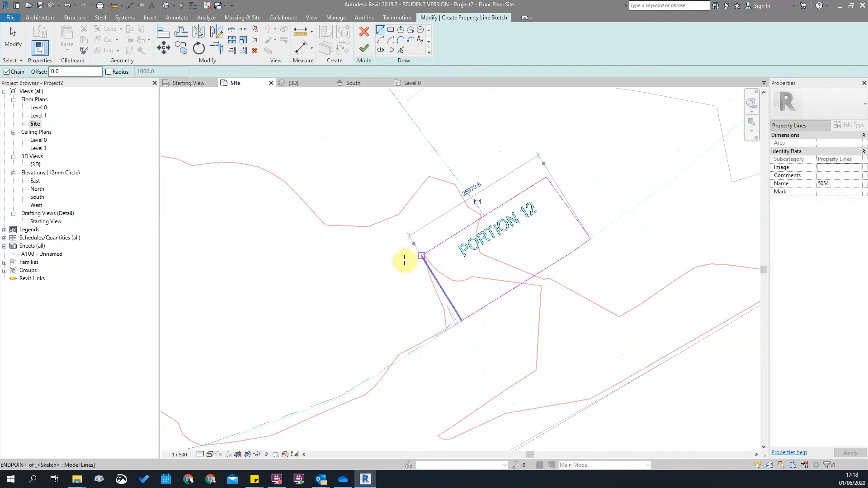
pyautogui.click(365, 50)
pyautogui.scroll(-1, 529, 251)
pyautogui.moveTo(528, 251); pyautogui.dragTo(503, 339, button='middle')
pyautogui.press('Escape')
# Step: Start a similar sketched property line and trace Portion 11's boundary with Portion 10 and the first segments of its road edge
pyautogui.click(431, 346)
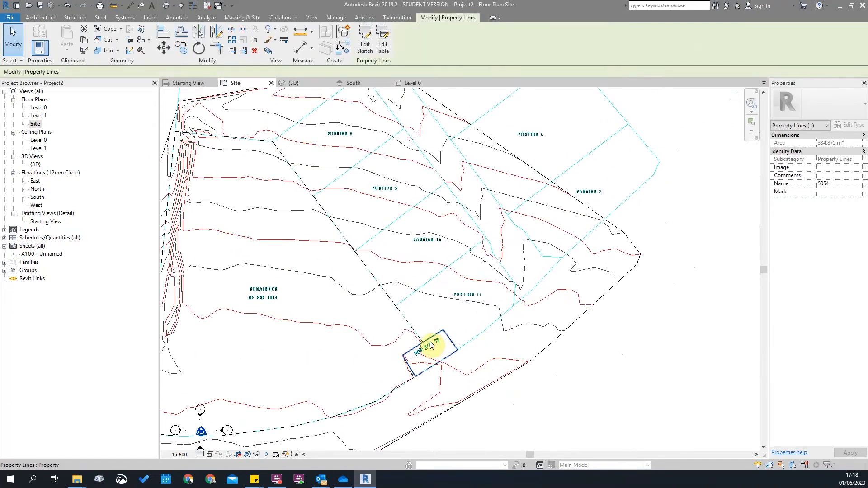
pyautogui.rightClick(430, 347)
pyautogui.click(468, 207)
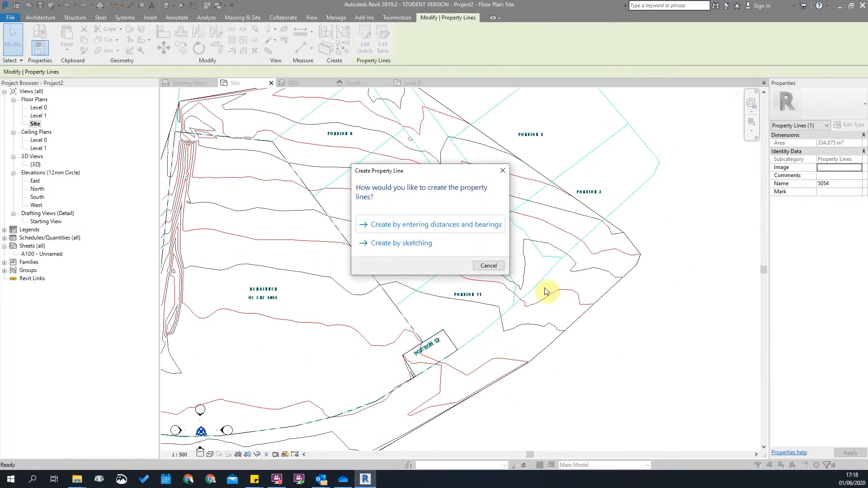
pyautogui.click(398, 243)
pyautogui.scroll(2, 463, 335)
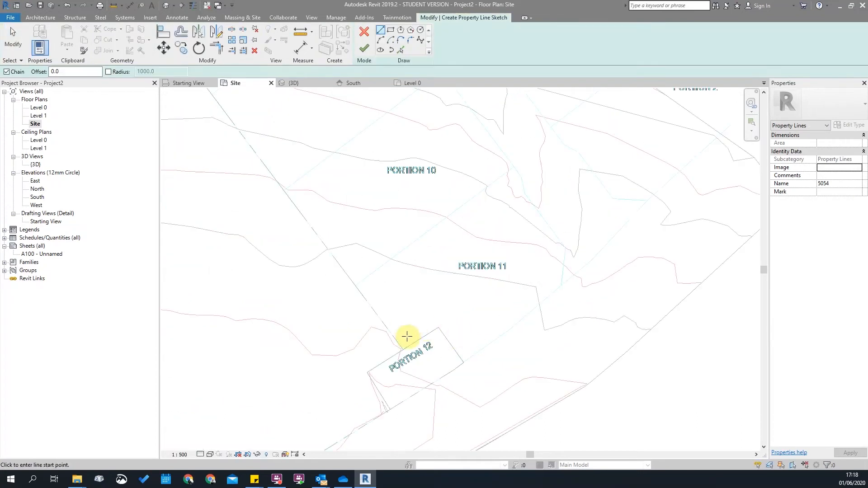
pyautogui.click(356, 286)
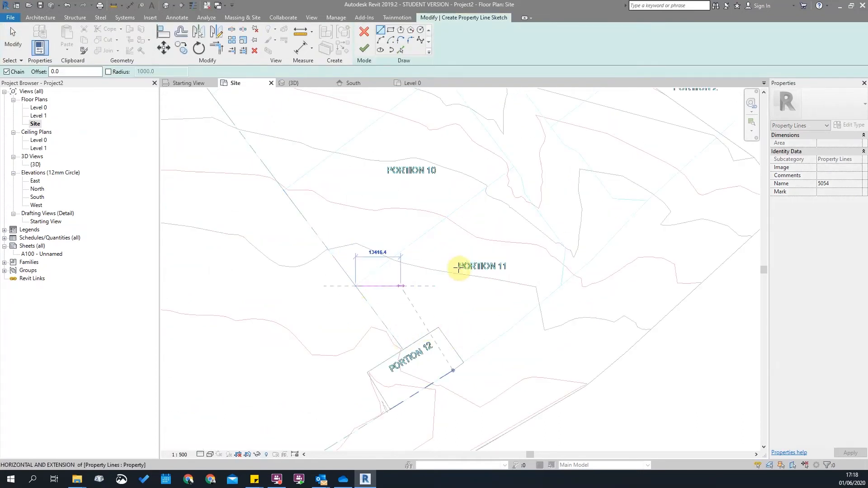
pyautogui.click(500, 175)
pyautogui.scroll(2, 500, 176)
pyautogui.click(522, 178)
pyautogui.click(521, 212)
pyautogui.scroll(-2, 566, 223)
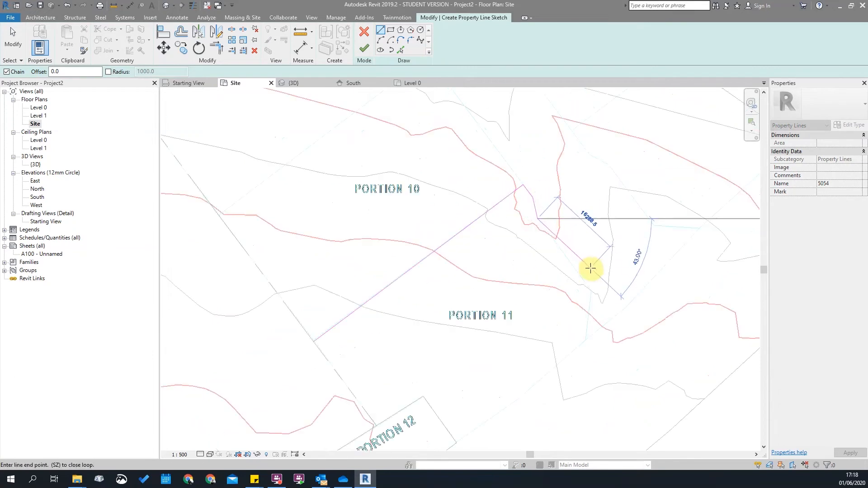
pyautogui.click(589, 289)
# Step: Trace Portion 11's remaining edges past Portion 12 back to the starting corner and finish the property line sketch
pyautogui.scroll(3, 594, 319)
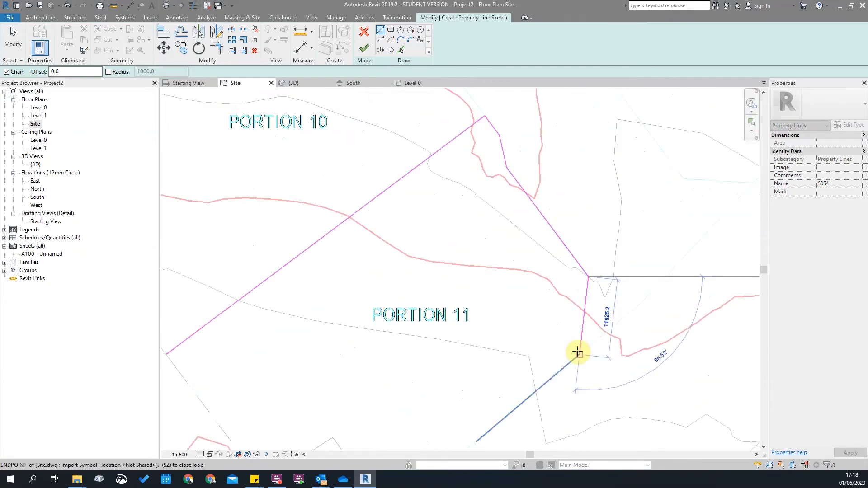
pyautogui.click(579, 352)
pyautogui.scroll(-4, 554, 183)
pyautogui.click(511, 330)
pyautogui.click(456, 367)
pyautogui.scroll(3, 456, 364)
pyautogui.click(373, 278)
pyautogui.click(279, 337)
pyautogui.scroll(-2, 337, 281)
pyautogui.click(234, 217)
pyautogui.press('Escape')
pyautogui.scroll(-2, 469, 182)
pyautogui.click(361, 52)
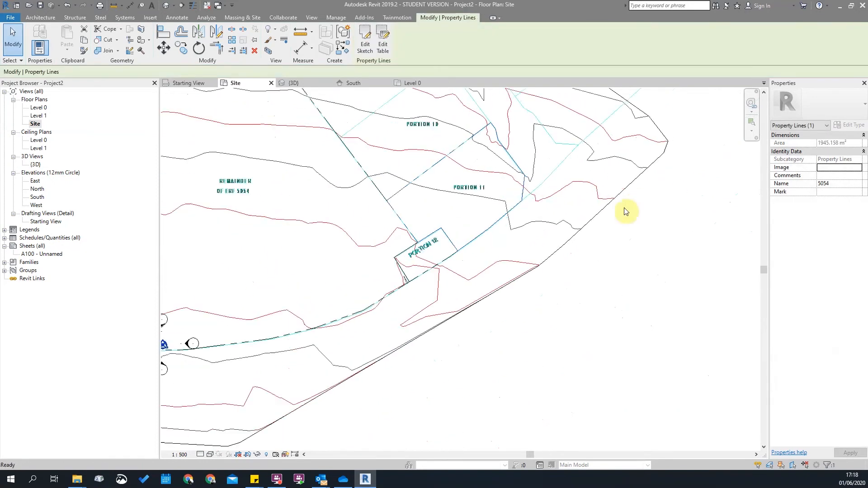
pyautogui.click(691, 260)
# Step: Check the property lines of Portions 11 and 12 against the boundary of the Remainder of Erf 5054
pyautogui.scroll(-1, 701, 268)
pyautogui.scroll(1, 482, 111)
pyautogui.click(523, 180)
pyautogui.scroll(-4, 606, 221)
pyautogui.click(674, 327)
pyautogui.moveTo(677, 274); pyautogui.dragTo(640, 324, button='middle')
pyautogui.scroll(5, 402, 280)
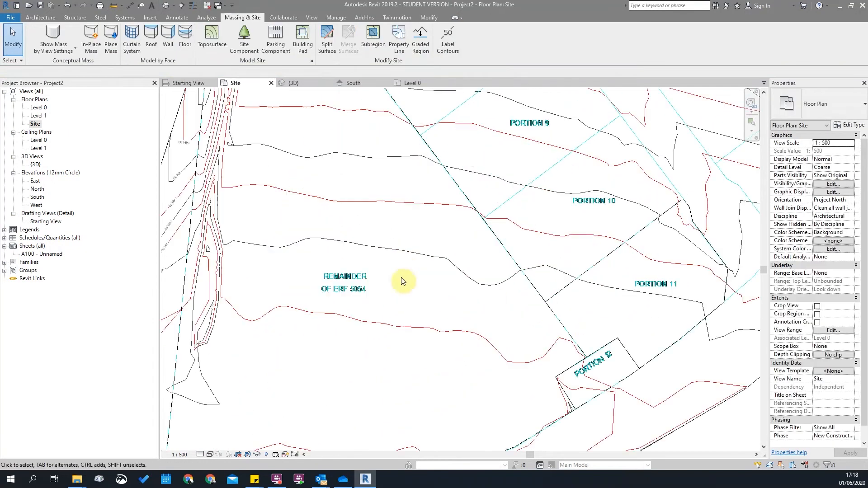
pyautogui.click(556, 304)
pyautogui.scroll(-2, 499, 277)
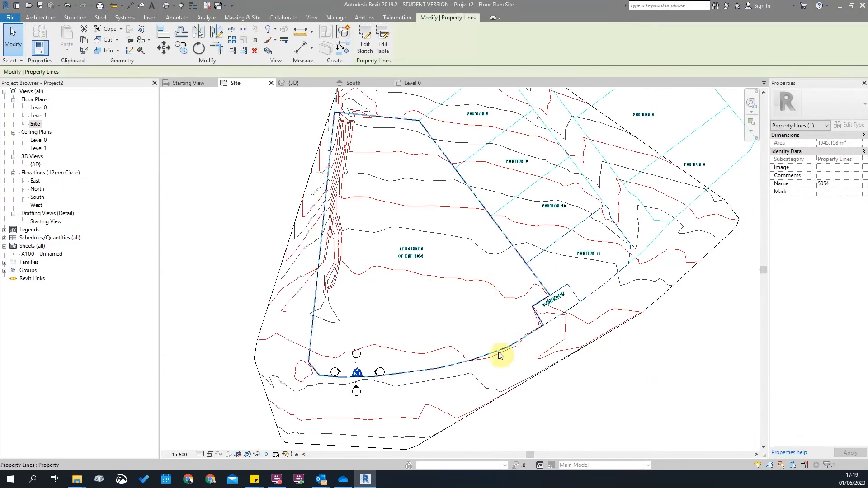
pyautogui.click(513, 350)
pyautogui.scroll(2, 514, 348)
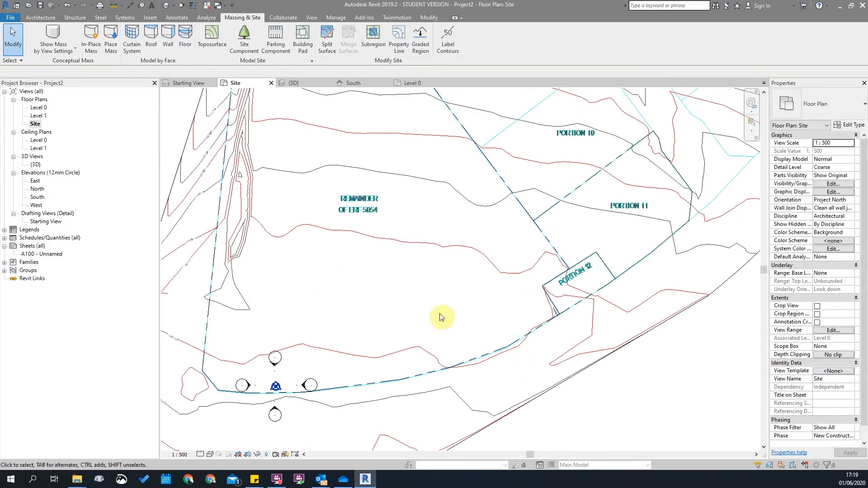
# Step: Examine the whole site plan, comparing the outlined property lines with the portions that have no property line
pyautogui.scroll(-3, 450, 320)
pyautogui.scroll(2, 475, 348)
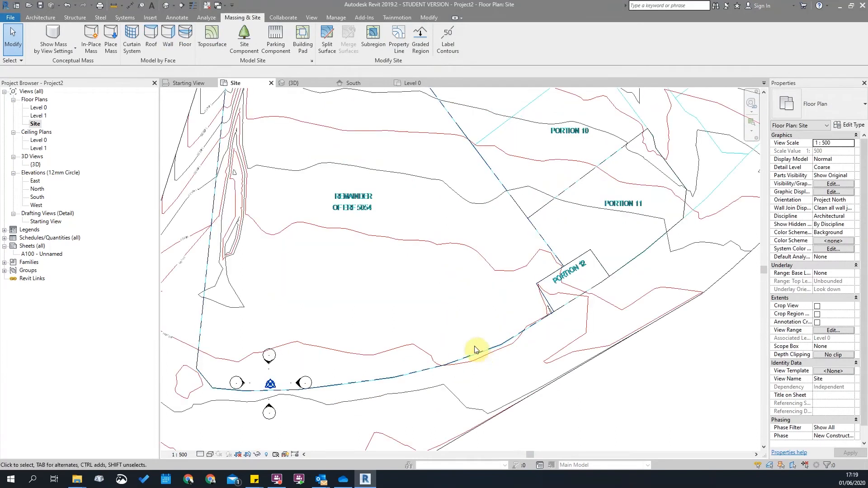
pyautogui.scroll(1, 519, 326)
pyautogui.scroll(-2, 505, 256)
pyautogui.scroll(1, 448, 208)
pyautogui.moveTo(447, 212); pyautogui.dragTo(421, 364, button='middle')
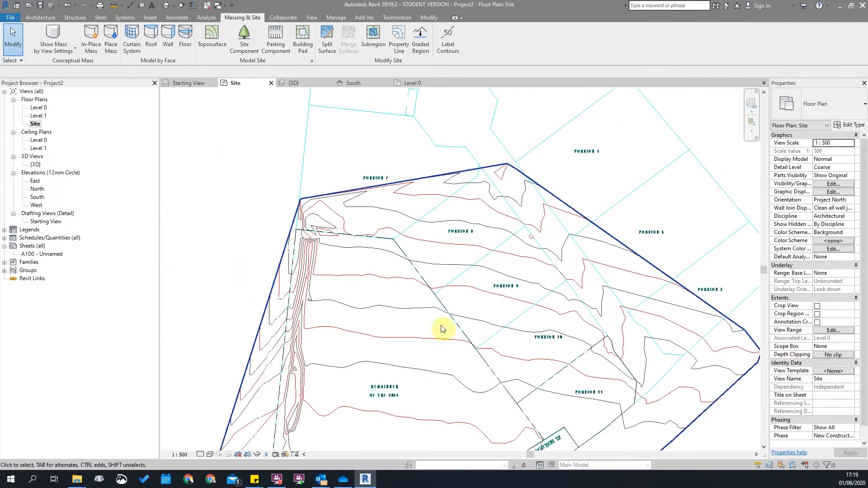
pyautogui.moveTo(344, 186); pyautogui.dragTo(370, 131, button='middle')
pyautogui.scroll(-4, 371, 133)
pyautogui.scroll(2, 434, 262)
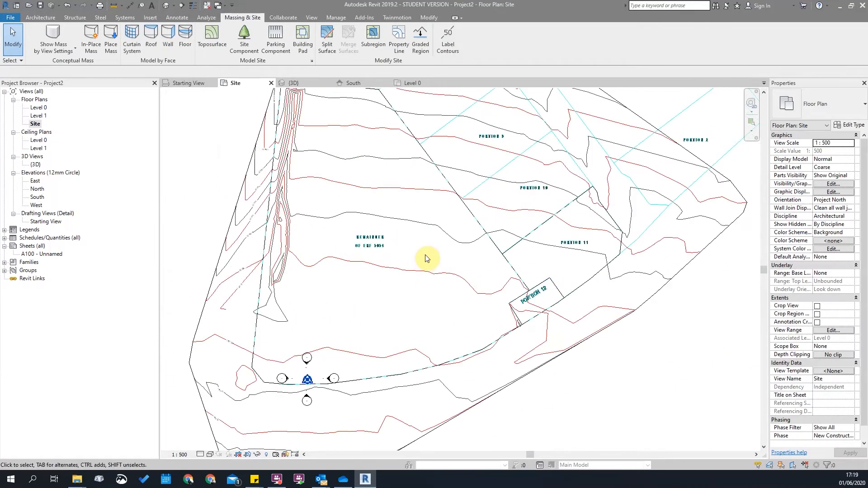
pyautogui.scroll(-1, 429, 252)
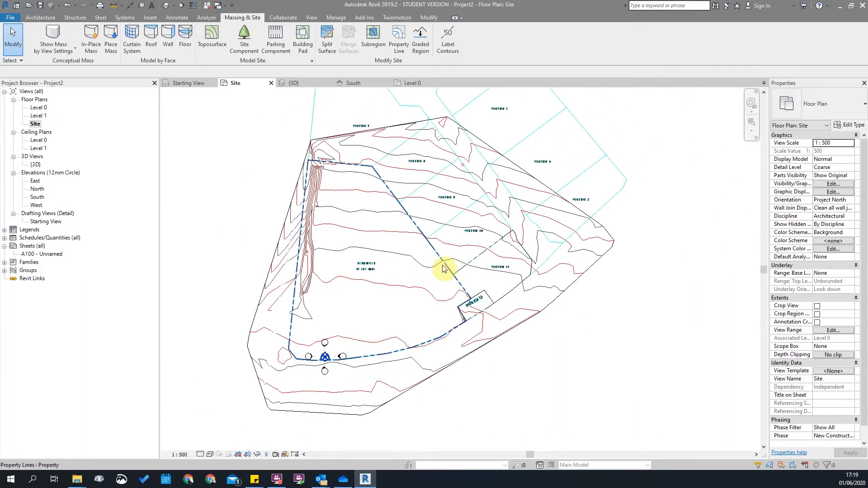
pyautogui.scroll(2, 394, 261)
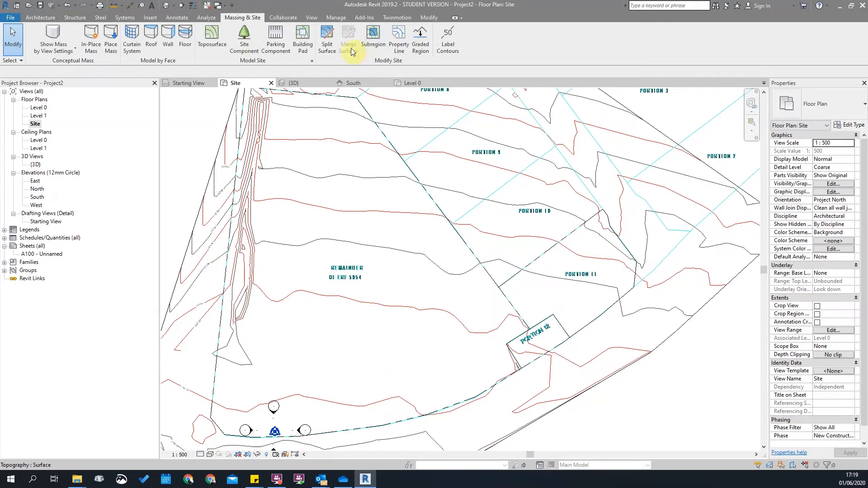
pyautogui.scroll(-2, 332, 224)
pyautogui.moveTo(333, 219); pyautogui.dragTo(346, 284, button='middle')
pyautogui.scroll(2, 423, 272)
pyautogui.scroll(-3, 422, 274)
pyautogui.scroll(1, 498, 367)
pyautogui.scroll(2, 372, 276)
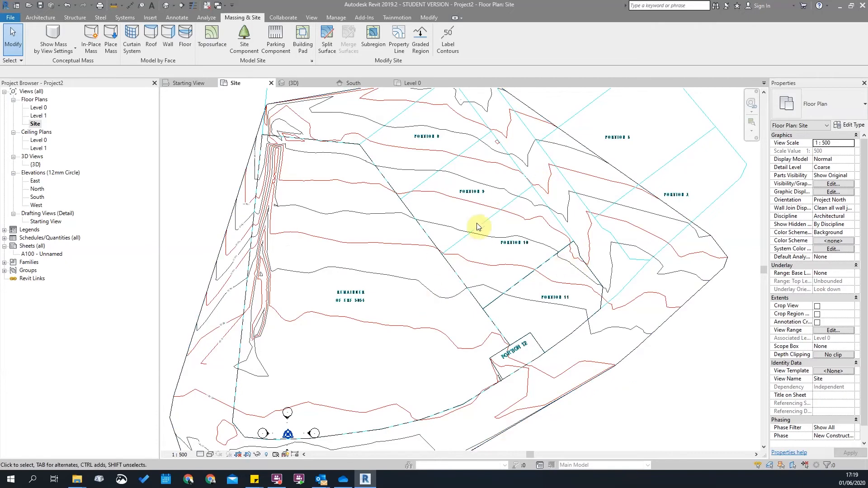
pyautogui.scroll(2, 493, 228)
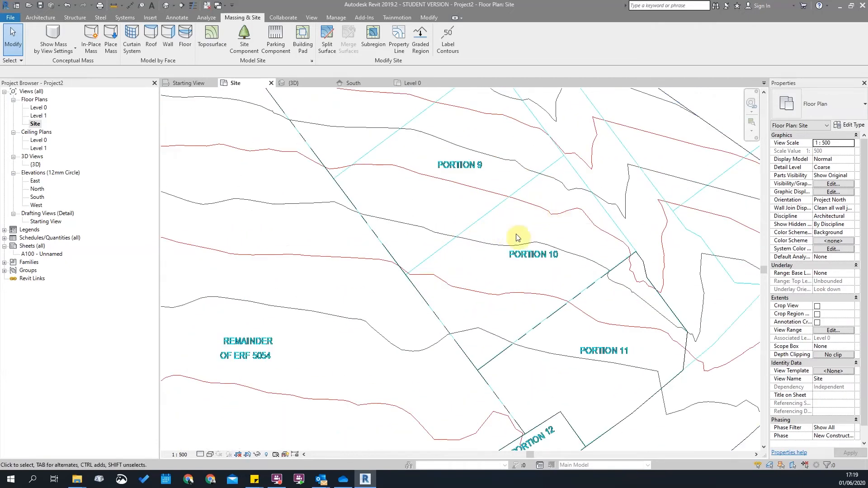
pyautogui.scroll(-2, 552, 233)
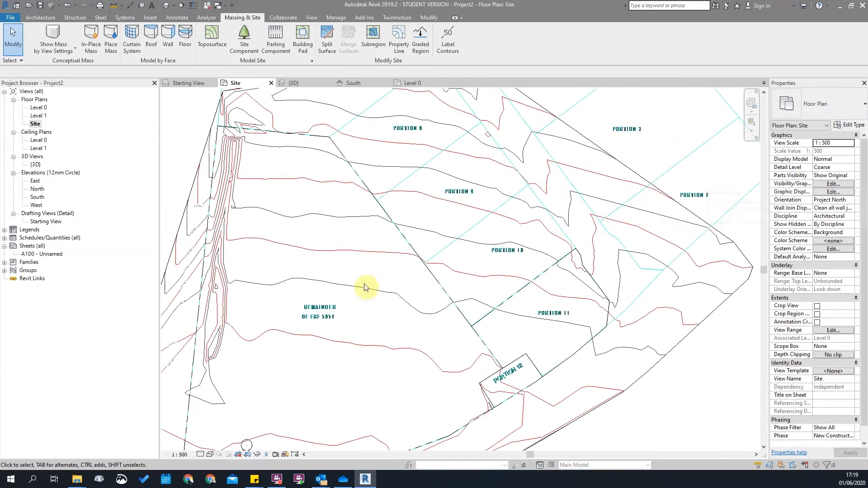
pyautogui.scroll(3, 453, 260)
pyautogui.scroll(-3, 470, 280)
pyautogui.scroll(-2, 542, 244)
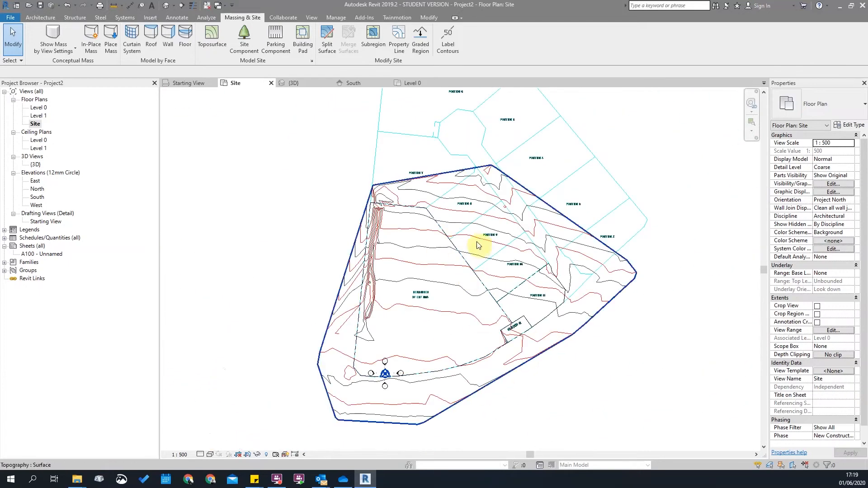
pyautogui.scroll(1, 549, 215)
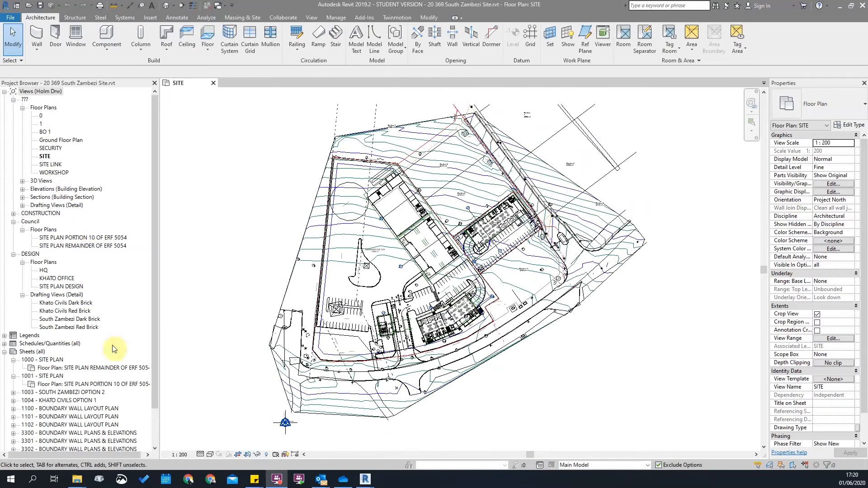
# Step: Review the SITE plan of the South Zambezi Site project and examine the whole site in the default 3D view
pyautogui.scroll(4, 455, 281)
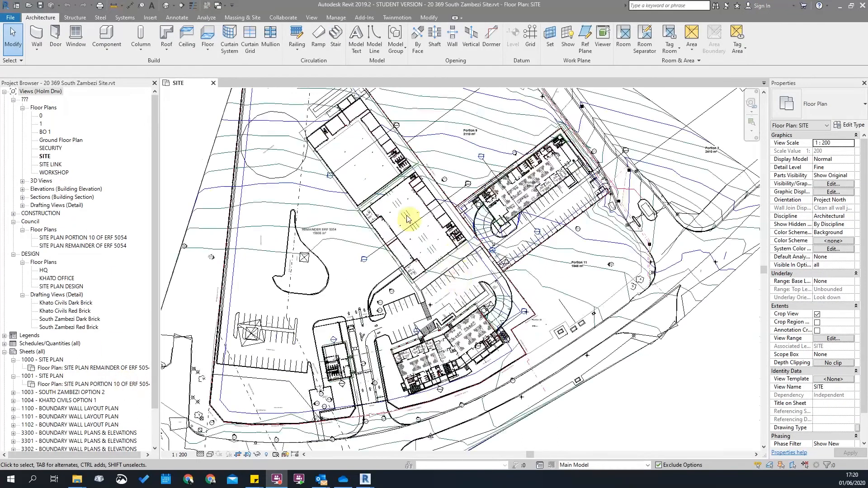
pyautogui.scroll(-4, 453, 281)
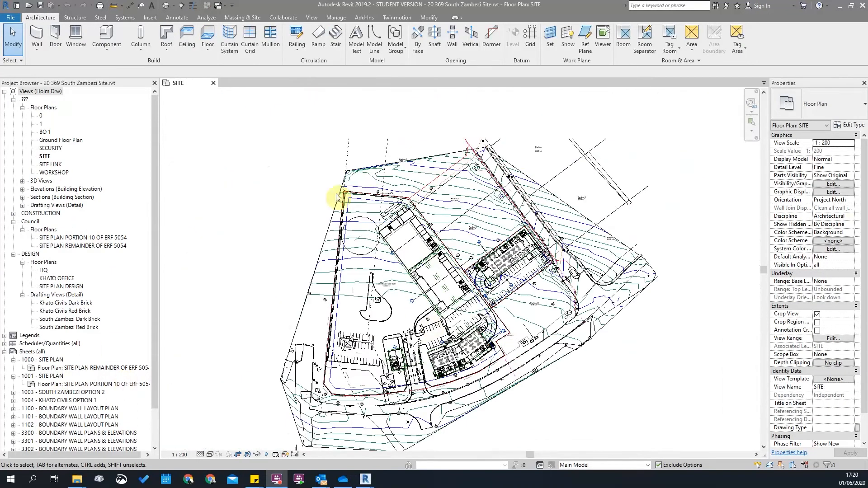
pyautogui.click(167, 6)
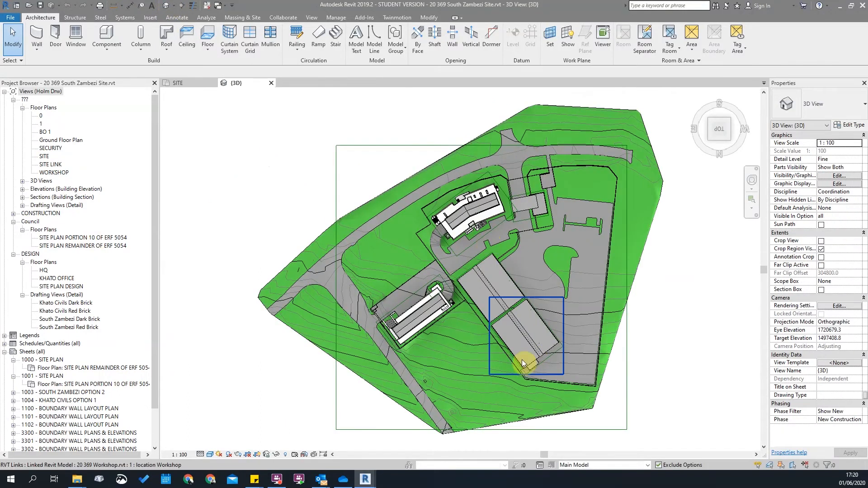
pyautogui.keyDown('shift'); pyautogui.moveTo(523, 357); pyautogui.dragTo(615, 172, button='middle'); pyautogui.keyUp('shift')
pyautogui.scroll(3, 420, 299)
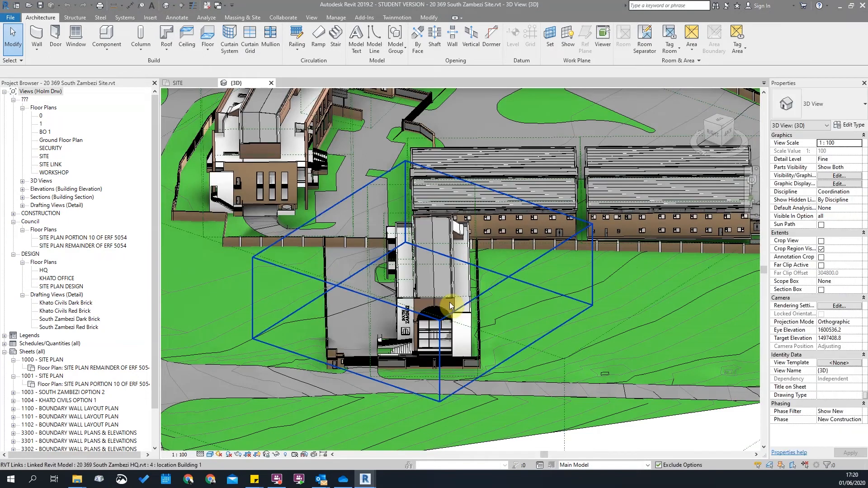
# Step: Inspect the linked South Zambezi HQ model and the neighbouring linked Khato Civils Office in the 3D view
pyautogui.click(450, 306)
pyautogui.scroll(-3, 393, 354)
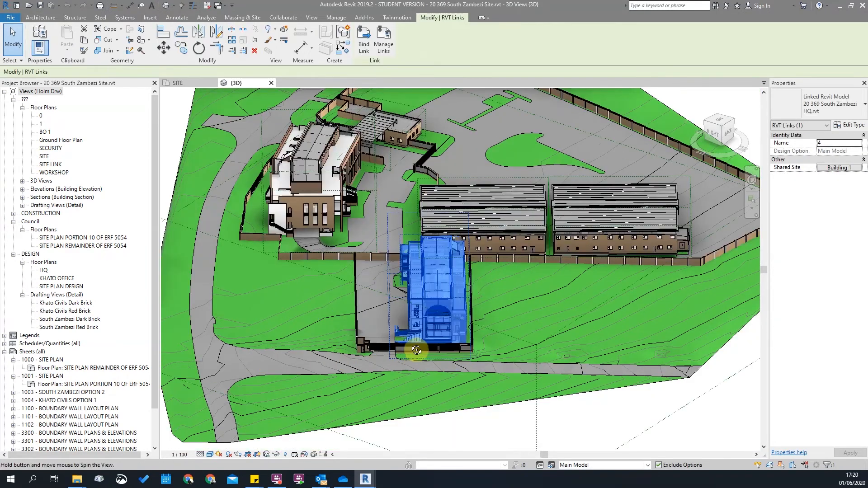
pyautogui.keyDown('shift'); pyautogui.moveTo(415, 341); pyautogui.dragTo(453, 329, button='middle'); pyautogui.keyUp('shift')
pyautogui.scroll(3, 409, 318)
pyautogui.press('Escape')
pyautogui.scroll(-2, 497, 286)
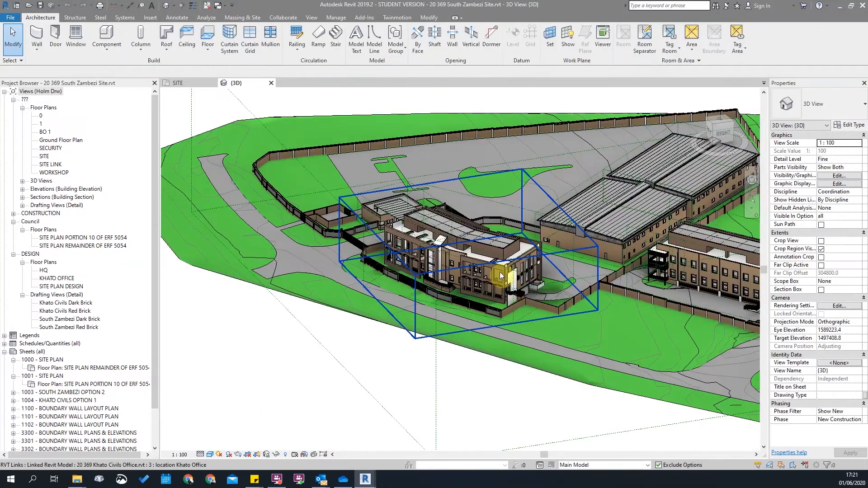
# Step: Examine the whole South Zambezi site in 3D, turning it to face the front of the HQ and the warehouses
pyautogui.click(496, 281)
pyautogui.click(310, 292)
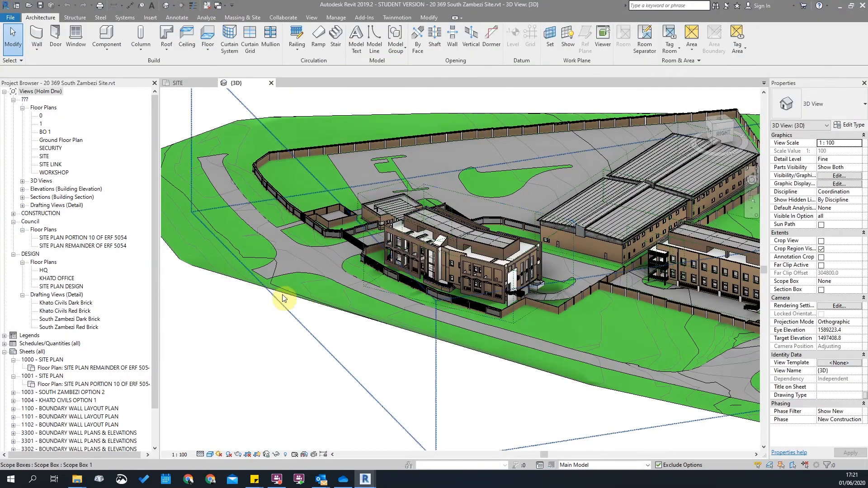
pyautogui.scroll(-4, 231, 293)
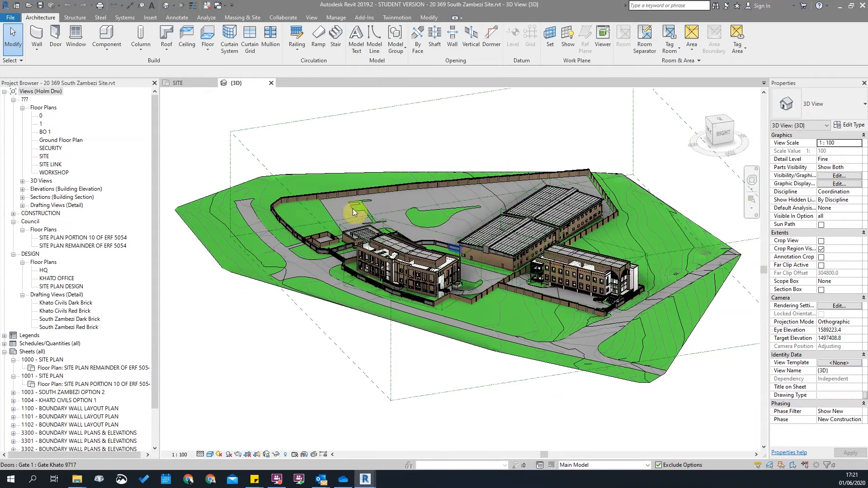
pyautogui.keyDown('shift'); pyautogui.moveTo(391, 224); pyautogui.dragTo(432, 245, button='middle'); pyautogui.keyUp('shift')
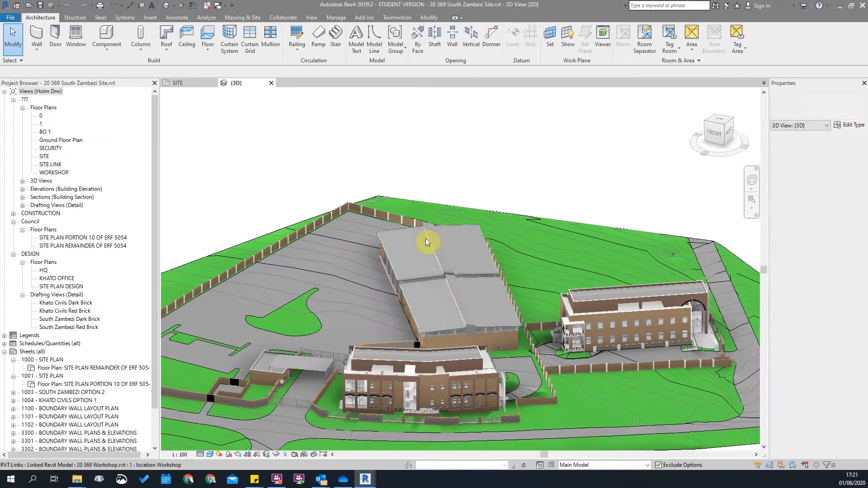
# Step: Inspect the exterior boundary wall segments and the gate around the security entrance in the 3D view
pyautogui.scroll(8, 364, 300)
pyautogui.scroll(2, 343, 322)
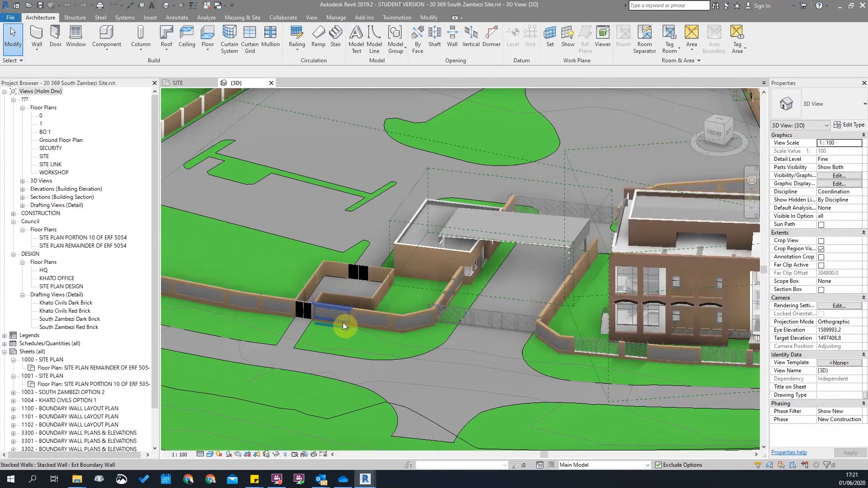
pyautogui.scroll(2, 343, 322)
pyautogui.click(351, 311)
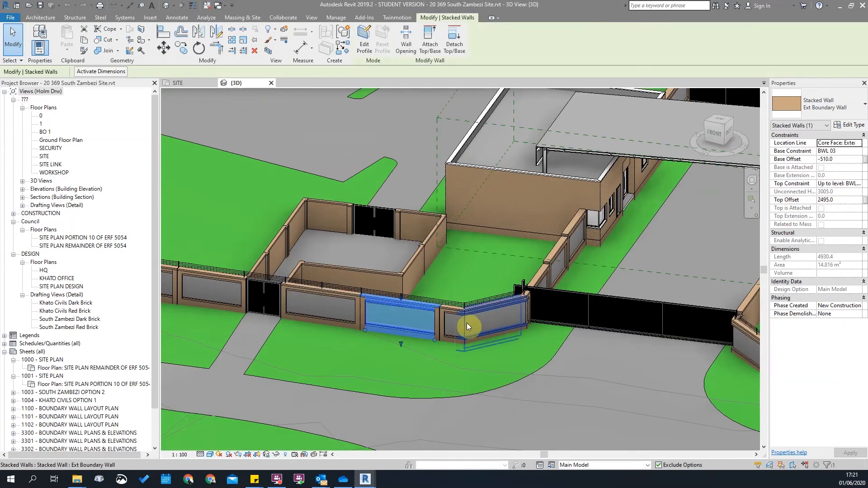
pyautogui.scroll(5, 552, 294)
pyautogui.press('Escape')
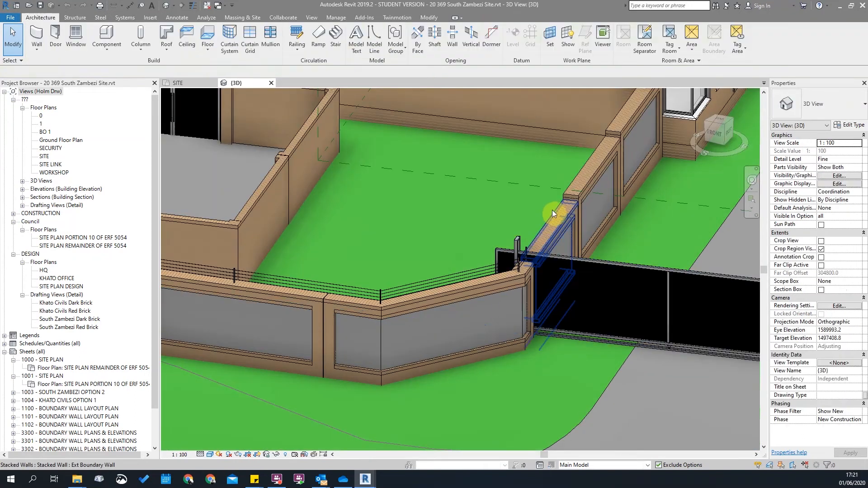
pyautogui.click(549, 208)
pyautogui.scroll(-2, 449, 279)
pyautogui.scroll(-3, 449, 279)
pyautogui.press('Escape')
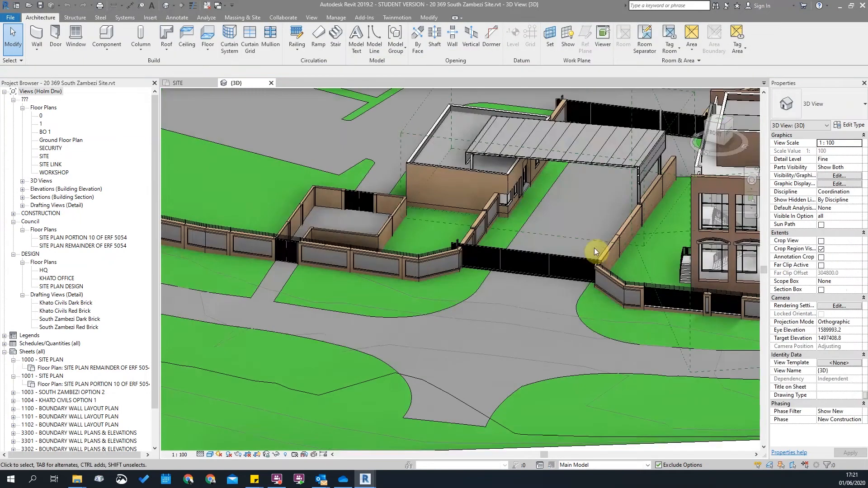
pyautogui.scroll(-2, 501, 360)
pyautogui.scroll(1, 525, 359)
pyautogui.scroll(-3, 526, 360)
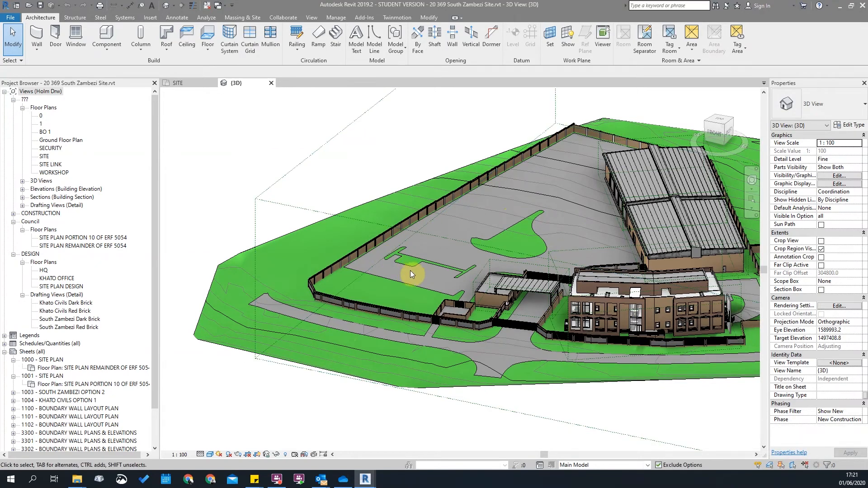
# Step: Examine the overall site, the road junction and the Khato Civils Office plot from several angles
pyautogui.scroll(-3, 441, 301)
pyautogui.keyDown('shift'); pyautogui.moveTo(629, 291); pyautogui.dragTo(719, 343, button='middle'); pyautogui.keyUp('shift')
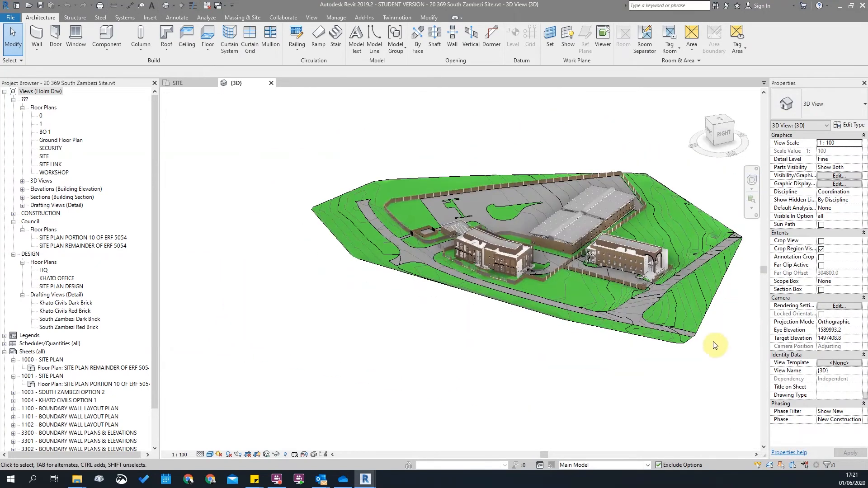
pyautogui.scroll(5, 688, 363)
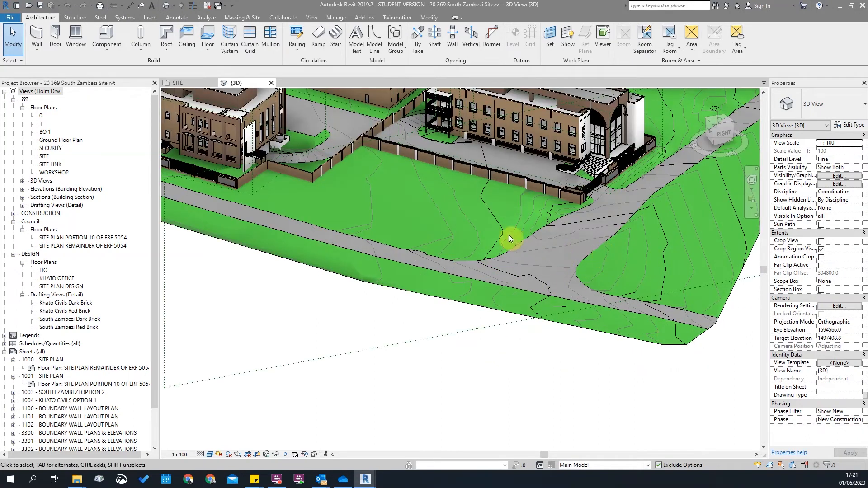
pyautogui.scroll(-3, 607, 265)
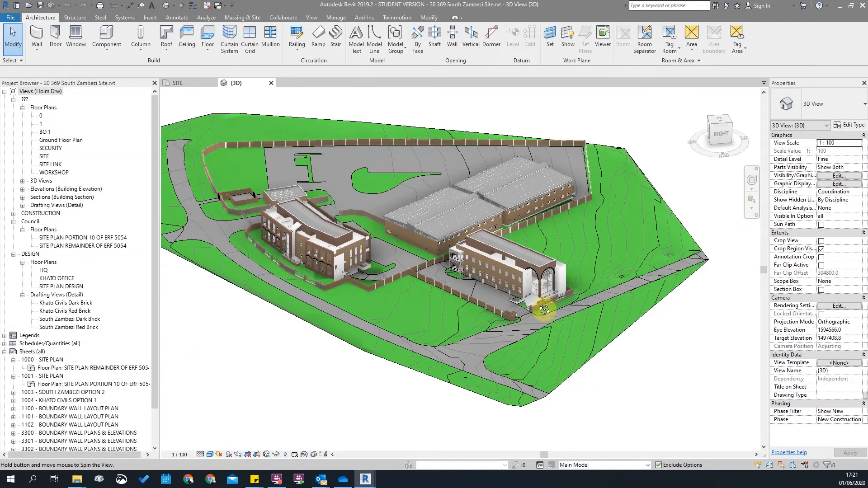
pyautogui.keyDown('shift'); pyautogui.moveTo(549, 303); pyautogui.dragTo(570, 241, button='middle'); pyautogui.keyUp('shift')
pyautogui.scroll(2, 571, 240)
pyautogui.scroll(2, 571, 240)
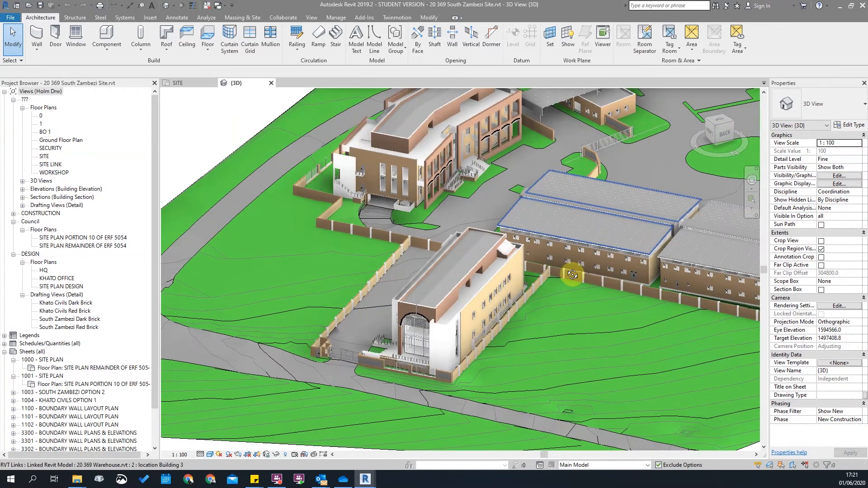
# Step: Inspect the linked office building and its walled plot next to the warehouses from the opposite sides
pyautogui.keyDown('shift'); pyautogui.moveTo(571, 274); pyautogui.dragTo(491, 312, button='middle'); pyautogui.keyUp('shift')
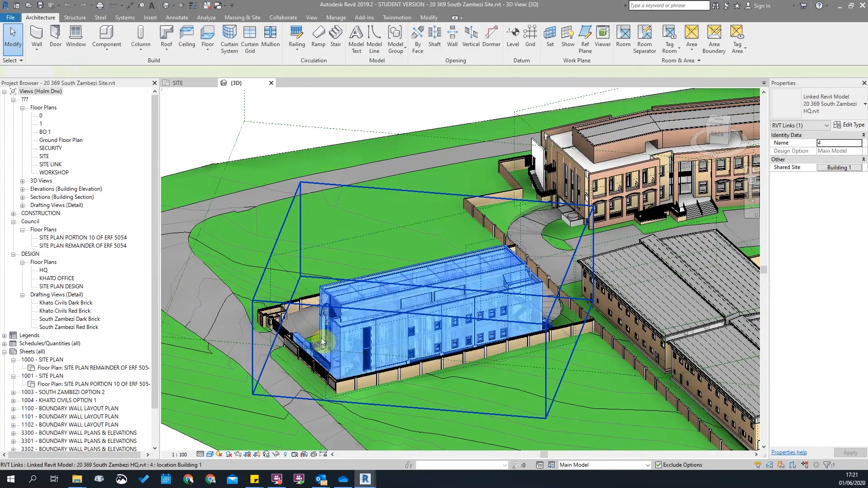
pyautogui.scroll(-3, 606, 359)
pyautogui.scroll(4, 676, 357)
pyautogui.scroll(-3, 642, 356)
pyautogui.keyDown('shift'); pyautogui.moveTo(612, 354); pyautogui.dragTo(414, 341, button='middle'); pyautogui.keyUp('shift')
pyautogui.scroll(-2, 575, 333)
pyautogui.scroll(-2, 575, 333)
pyautogui.scroll(4, 414, 341)
pyautogui.scroll(3, 414, 340)
# Step: Hide the linked Induction and Security Building, Khato Civils Office, South Zambezi HQ, Warehouse and Workshop models in the 3D view
pyautogui.press('v')
pyautogui.press('v')
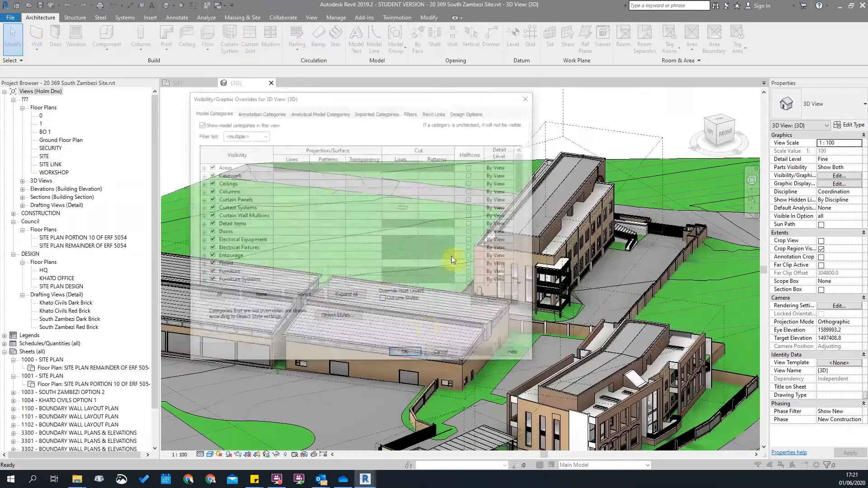
pyautogui.click(445, 114)
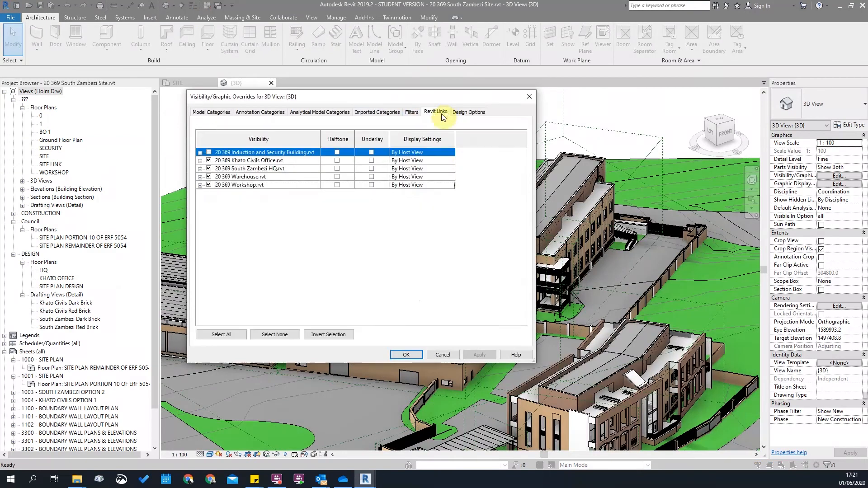
pyautogui.click(208, 152)
pyautogui.click(208, 160)
pyautogui.click(209, 169)
pyautogui.click(209, 177)
pyautogui.click(208, 184)
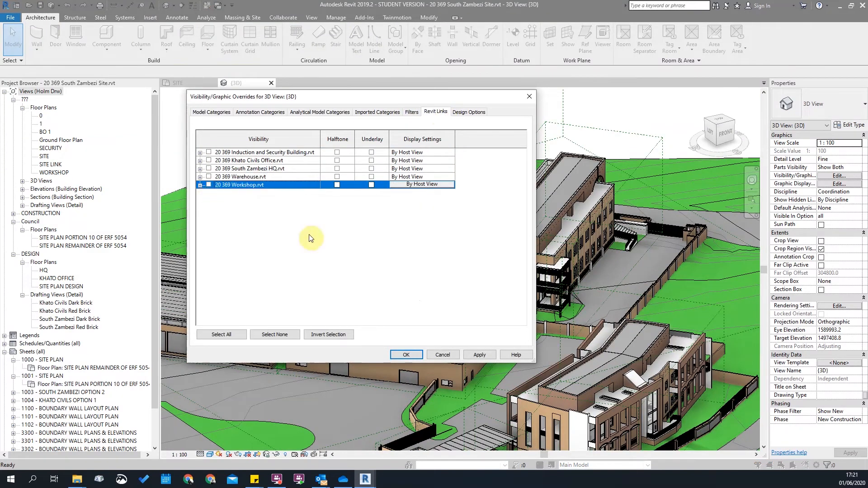
pyautogui.click(478, 354)
pyautogui.click(406, 354)
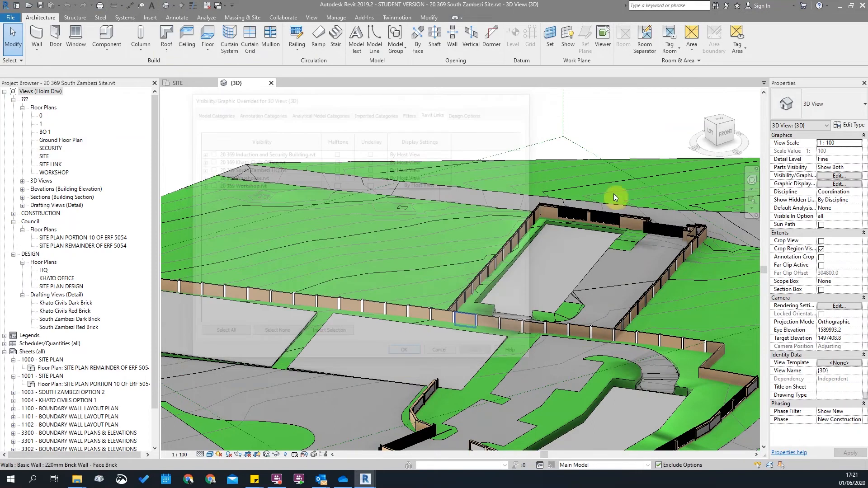
# Step: Inspect the bare building pad and walls at the security entrance, followed by the whole site without linked buildings
pyautogui.scroll(5, 533, 329)
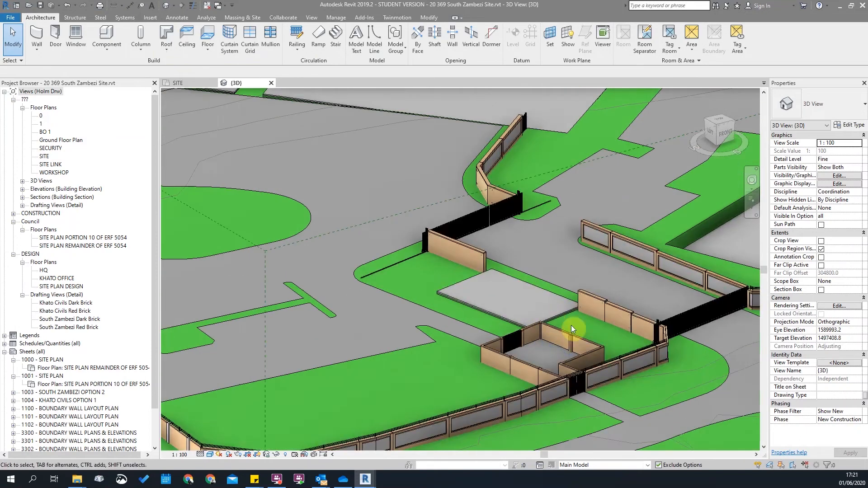
pyautogui.scroll(4, 503, 314)
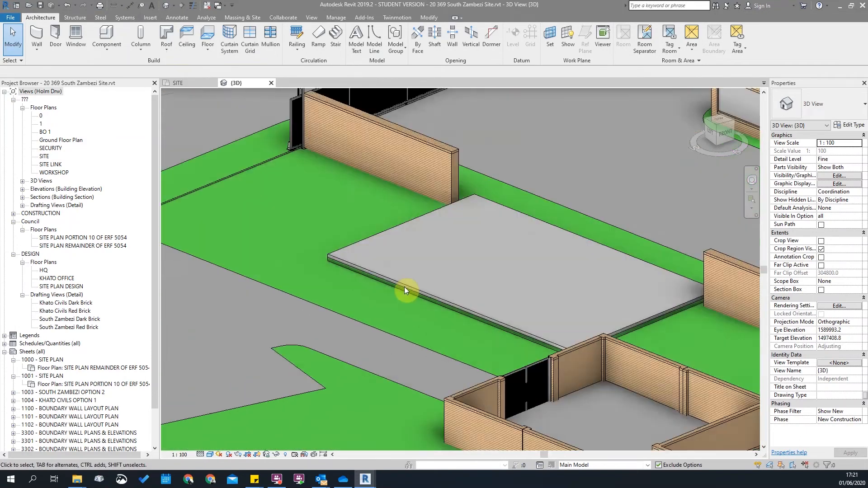
pyautogui.keyDown('shift'); pyautogui.moveTo(404, 287); pyautogui.dragTo(449, 298, button='middle'); pyautogui.keyUp('shift')
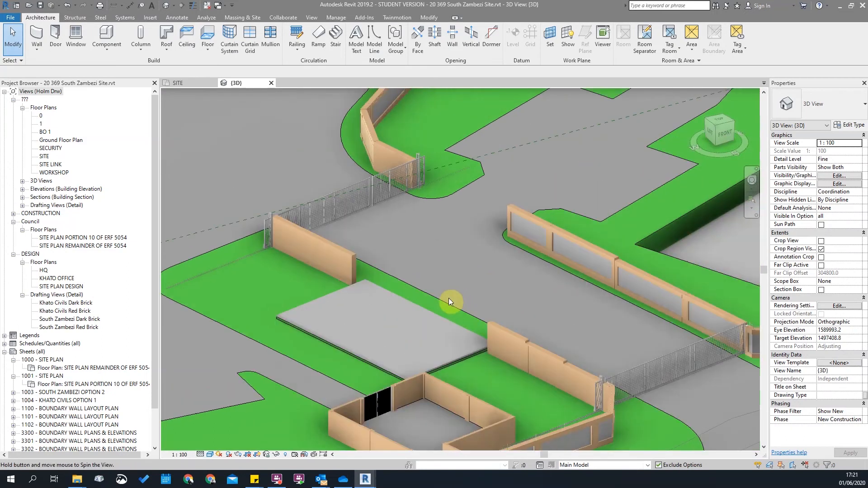
pyautogui.scroll(-10, 448, 297)
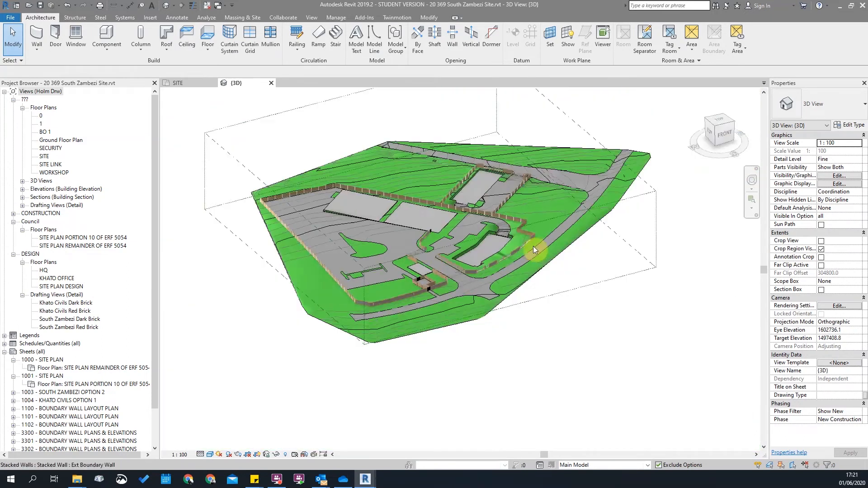
# Step: Highlight the boundary walls around the office plots, clear the selection and examine the layout of building pads and roads
pyautogui.keyDown('shift'); pyautogui.moveTo(485, 264); pyautogui.dragTo(480, 265, button='middle'); pyautogui.keyUp('shift')
pyautogui.moveTo(682, 330); pyautogui.dragTo(648, 299)
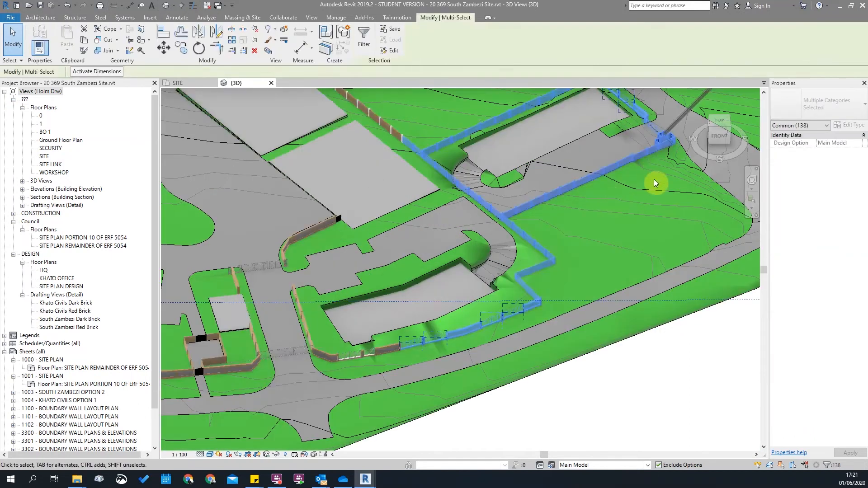
pyautogui.click(650, 185)
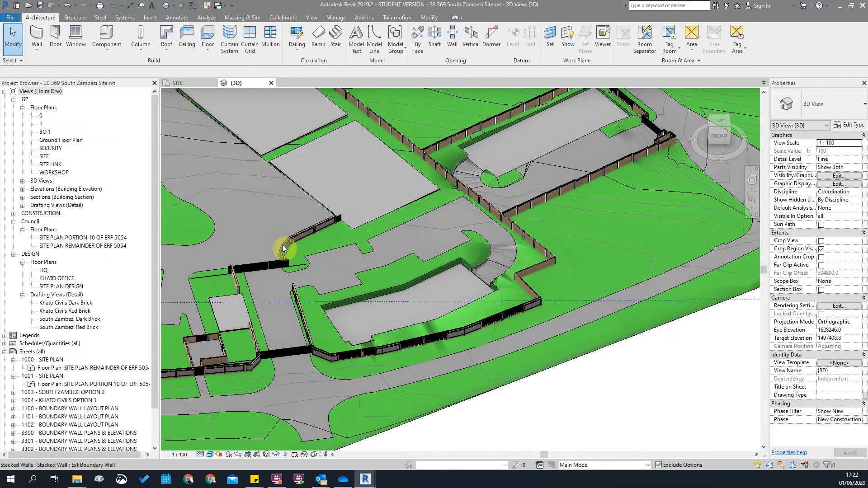
pyautogui.scroll(-6, 199, 218)
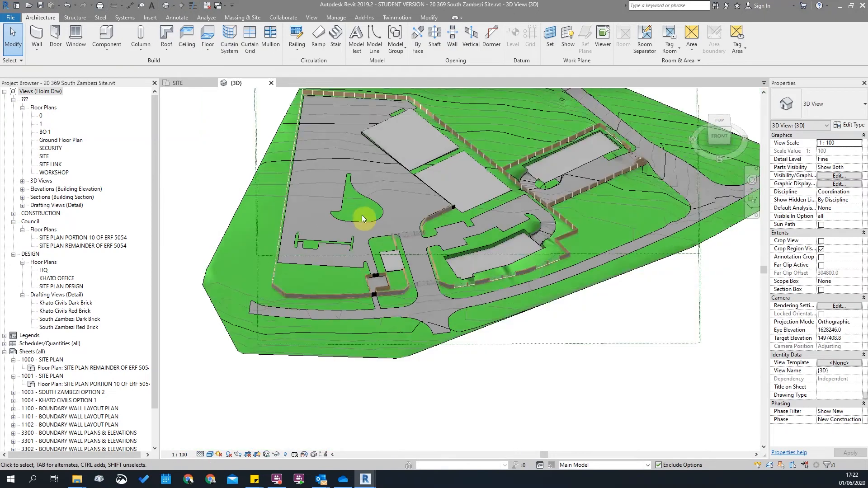
pyautogui.scroll(2, 529, 264)
pyautogui.keyDown('shift'); pyautogui.moveTo(529, 264); pyautogui.dragTo(376, 295, button='middle'); pyautogui.keyUp('shift')
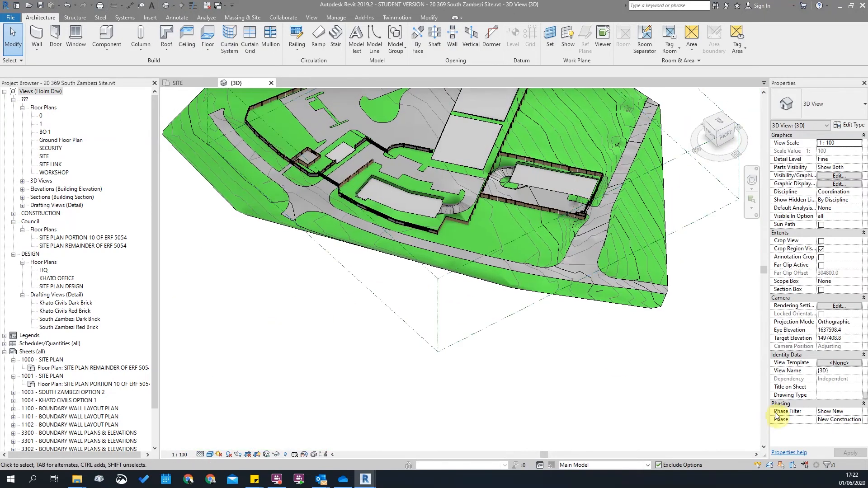
# Step: Set the 3D view's phase to Existing
pyautogui.click(859, 414)
pyautogui.click(859, 414)
pyautogui.click(858, 419)
pyautogui.click(836, 428)
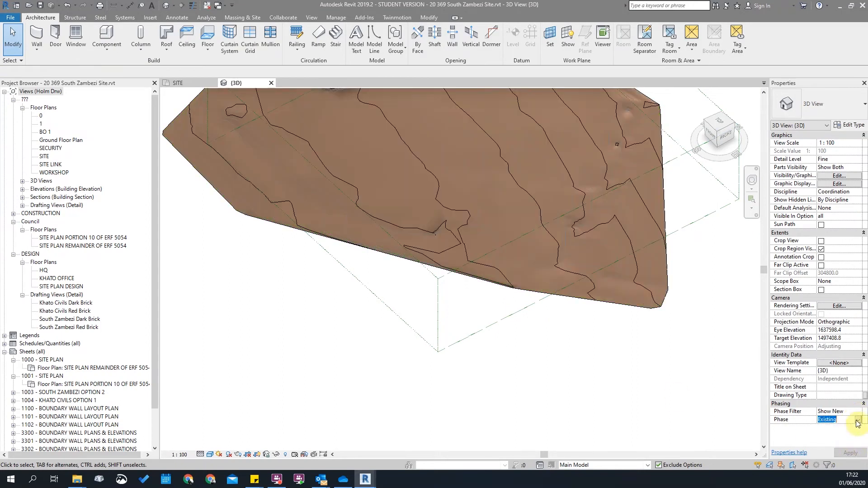
# Step: Return the 3D view's phase to New Construction and examine the graded site around the building pads
pyautogui.click(857, 420)
pyautogui.click(835, 436)
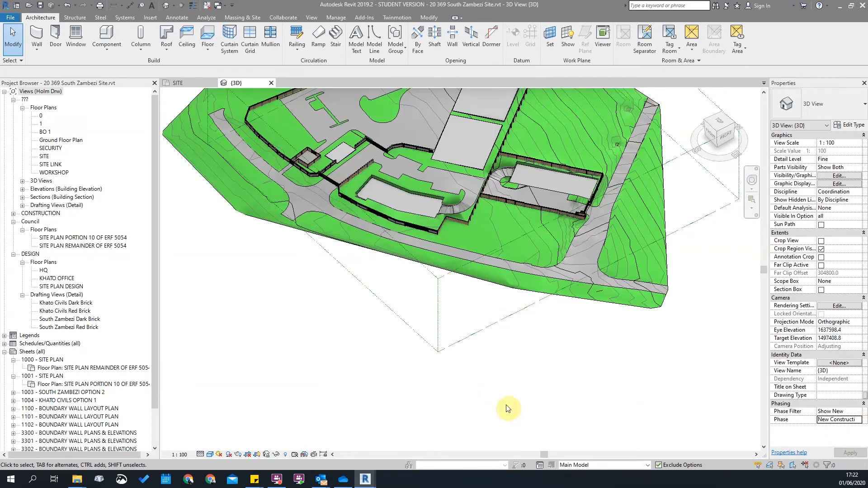
pyautogui.scroll(2, 575, 273)
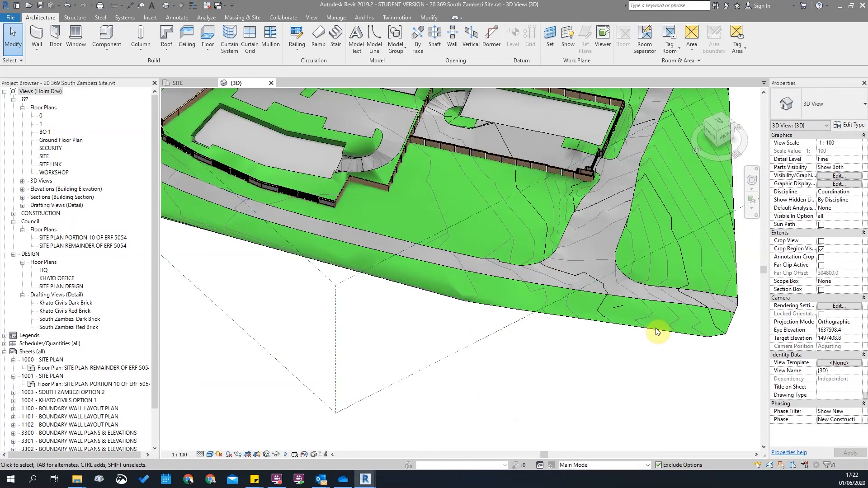
pyautogui.keyDown('shift'); pyautogui.moveTo(653, 333); pyautogui.dragTo(324, 333, button='middle'); pyautogui.keyUp('shift')
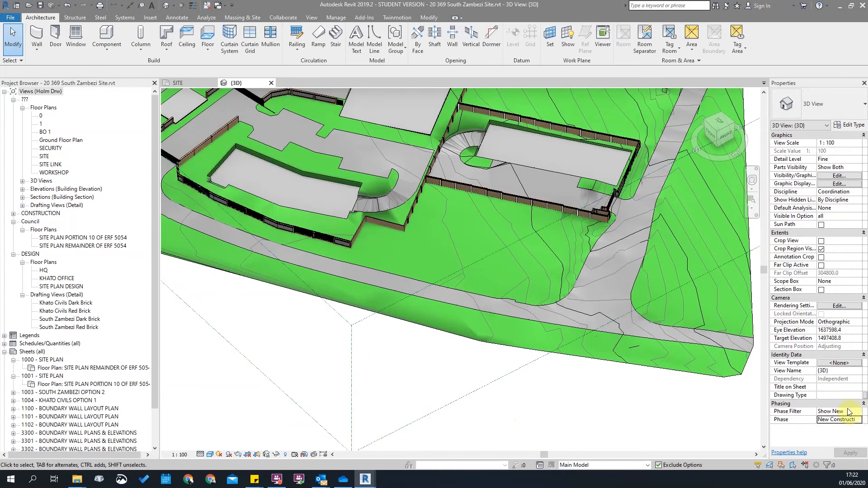
# Step: Set the 3D view's phase filter to Show Complete
pyautogui.click(859, 418)
pyautogui.click(860, 419)
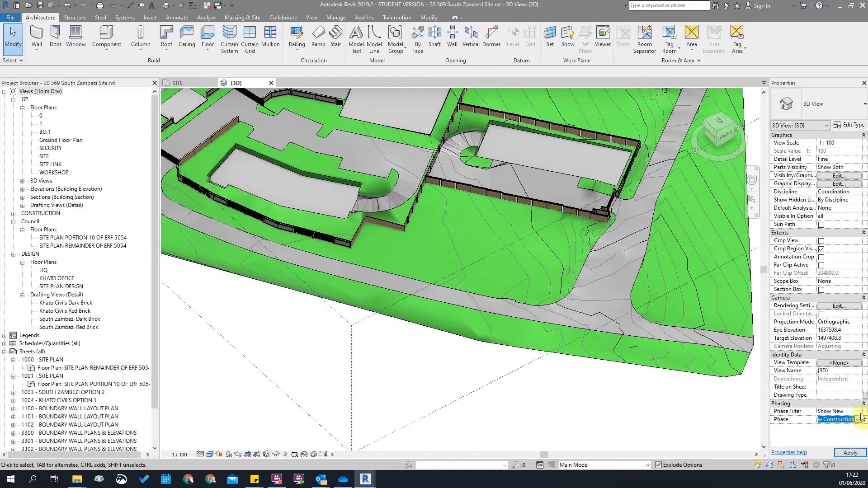
pyautogui.click(860, 412)
pyautogui.click(802, 420)
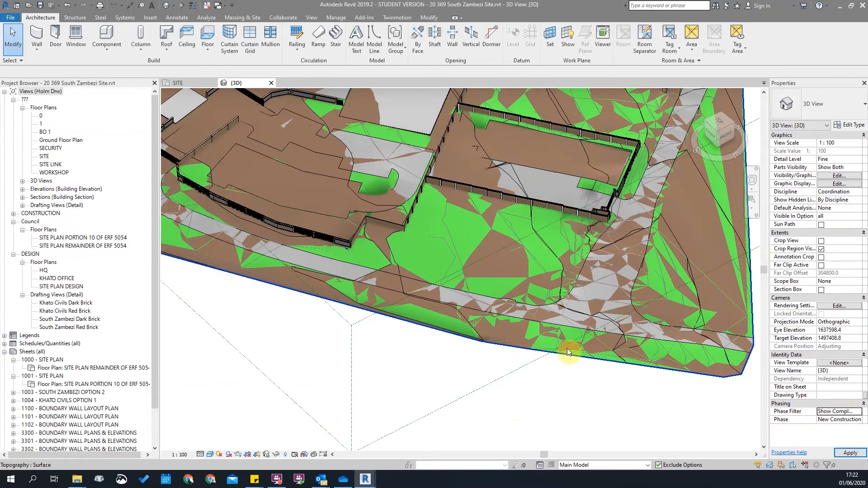
pyautogui.click(361, 343)
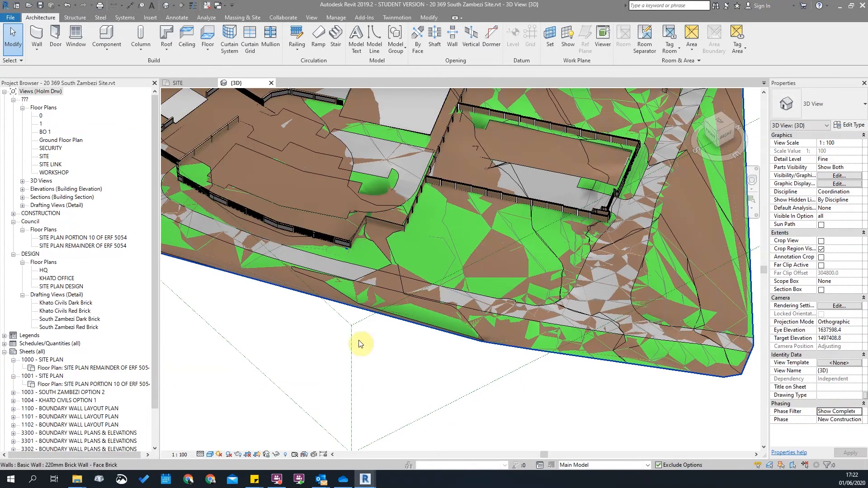
# Step: Restore the 3D view's phase filter to Show New and examine the site surface near the road junction
pyautogui.click(859, 413)
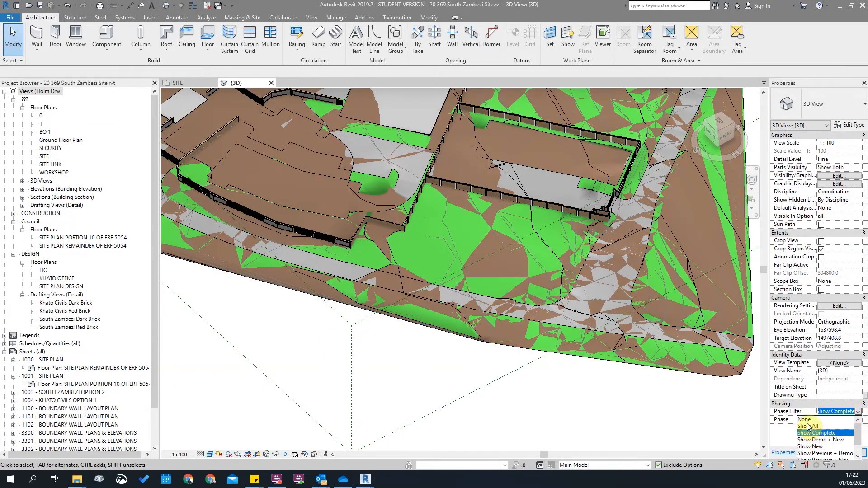
pyautogui.click(810, 446)
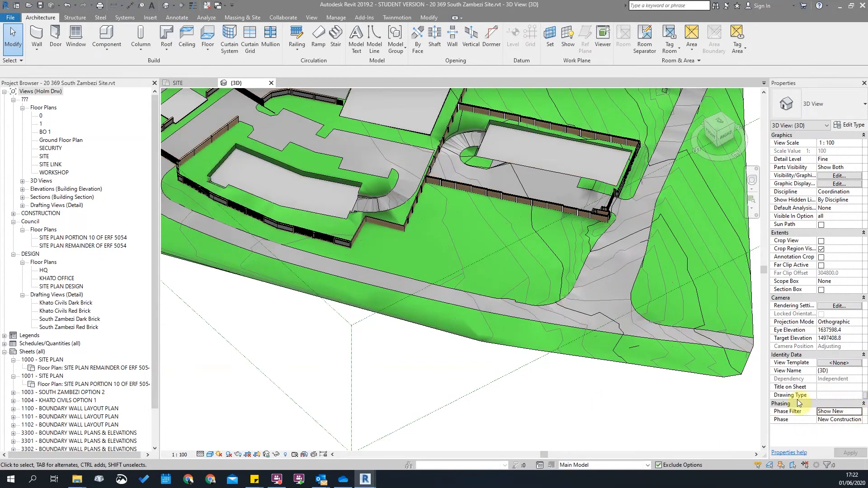
pyautogui.scroll(-1, 354, 216)
pyautogui.scroll(-1, 532, 299)
pyautogui.scroll(3, 596, 355)
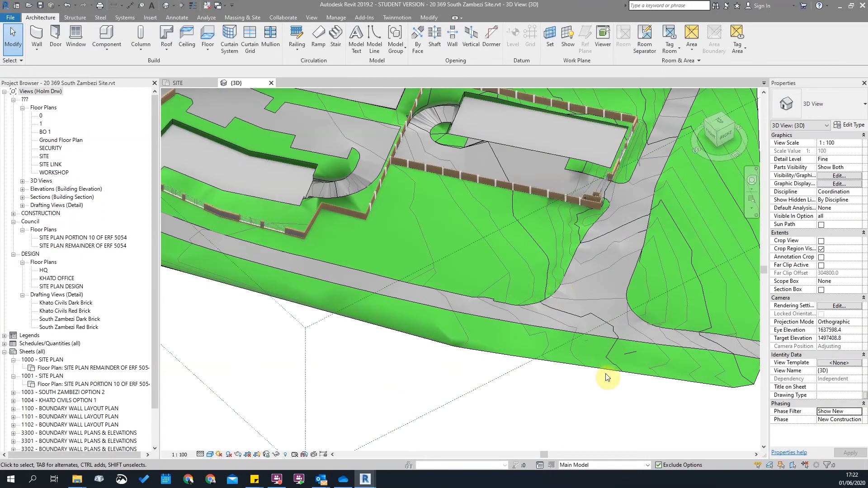
# Step: Set the 3D view's discipline to Architectural
pyautogui.moveTo(478, 285); pyautogui.dragTo(447, 384, button='middle')
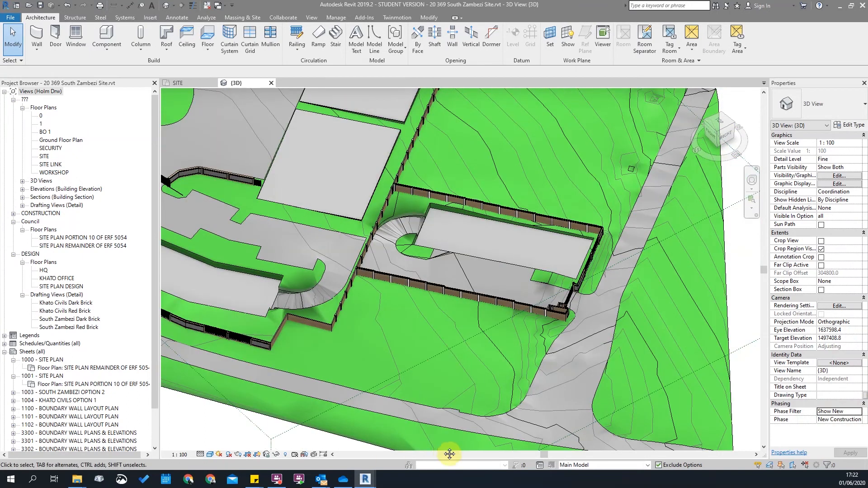
pyautogui.moveTo(447, 449); pyautogui.dragTo(426, 377, button='middle')
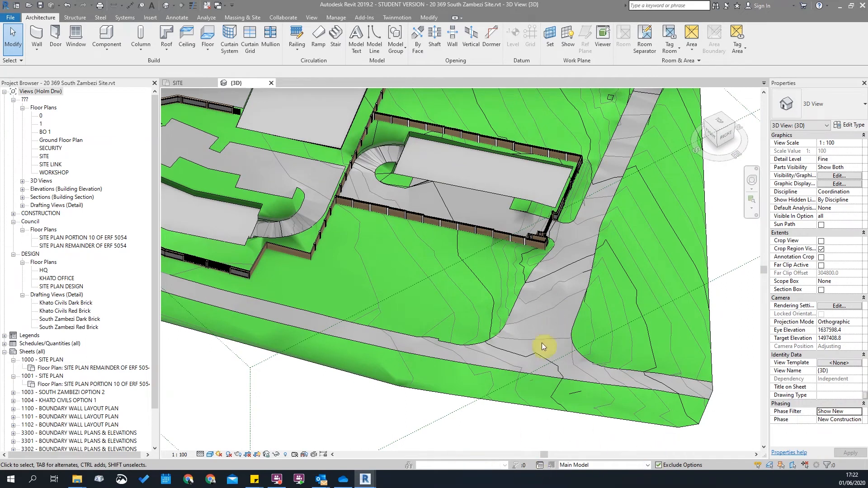
pyautogui.scroll(-4, 557, 349)
pyautogui.scroll(3, 627, 357)
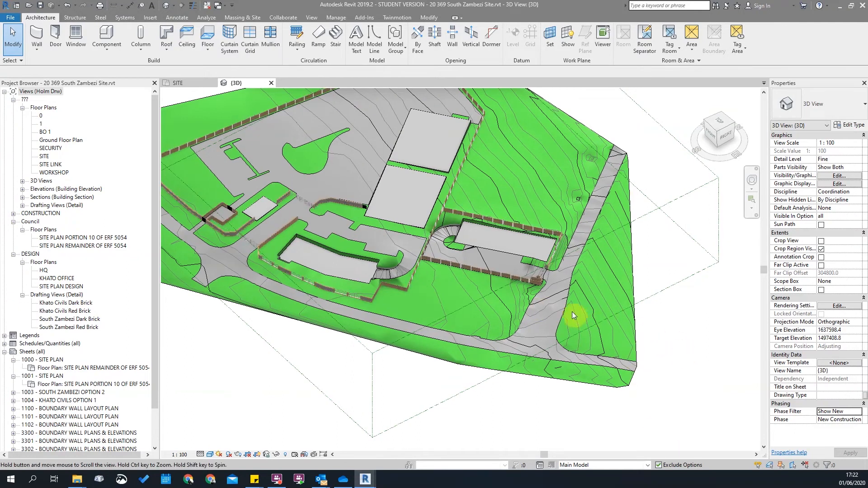
pyautogui.moveTo(575, 369); pyautogui.dragTo(534, 368, button='middle')
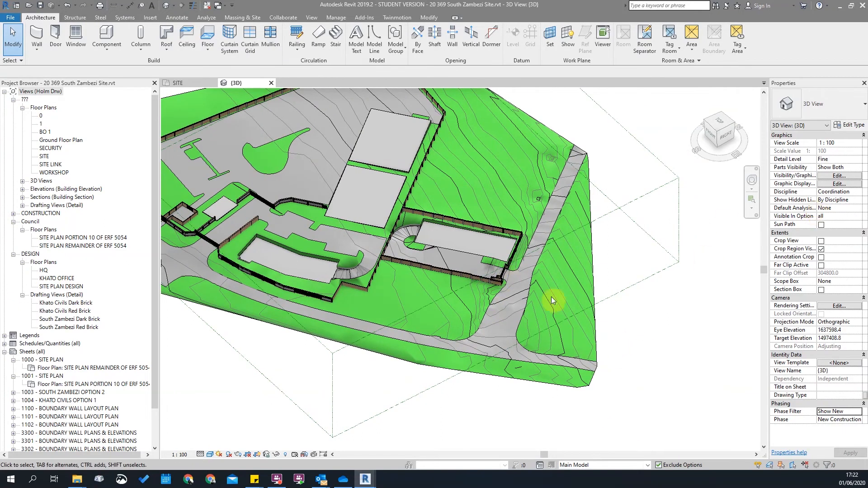
pyautogui.scroll(2, 552, 297)
pyautogui.click(858, 191)
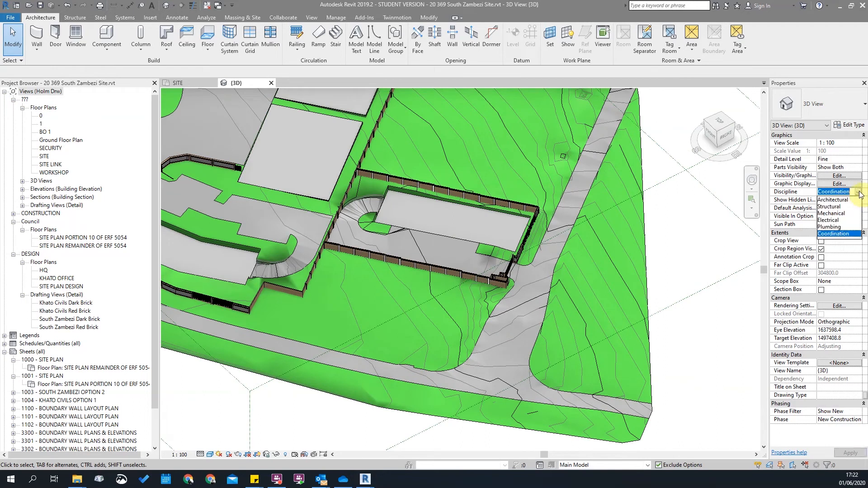
pyautogui.click(841, 200)
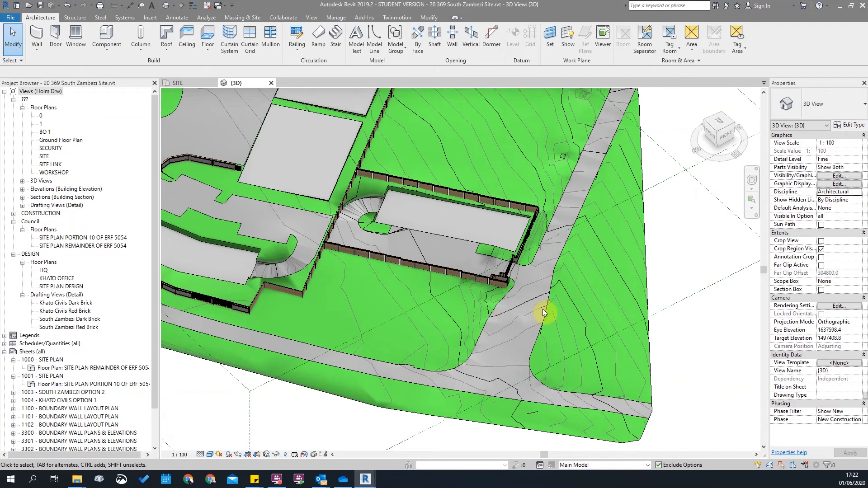
# Step: Examine the boundary walls, gate and small walled enclosure at the main site entrance
pyautogui.scroll(1, 419, 341)
pyautogui.scroll(-3, 528, 249)
pyautogui.scroll(1, 628, 325)
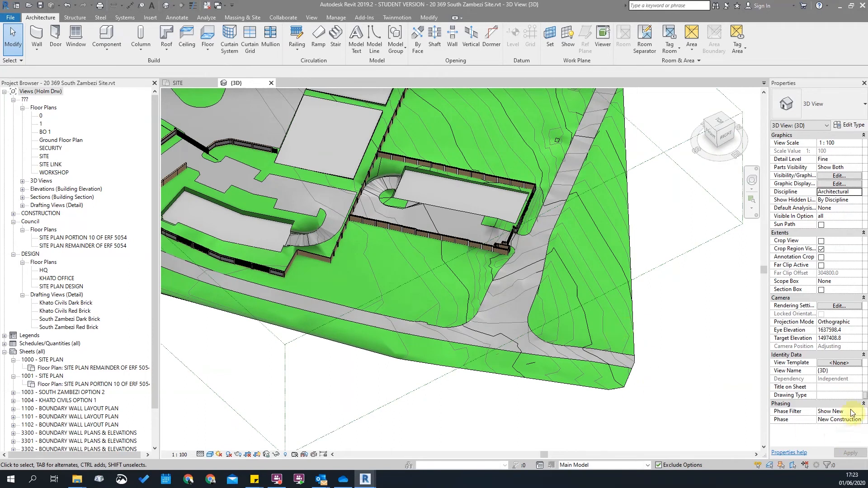
pyautogui.scroll(-3, 566, 354)
pyautogui.keyDown('shift'); pyautogui.moveTo(566, 354); pyautogui.dragTo(416, 401, button='middle'); pyautogui.keyUp('shift')
pyautogui.scroll(6, 371, 335)
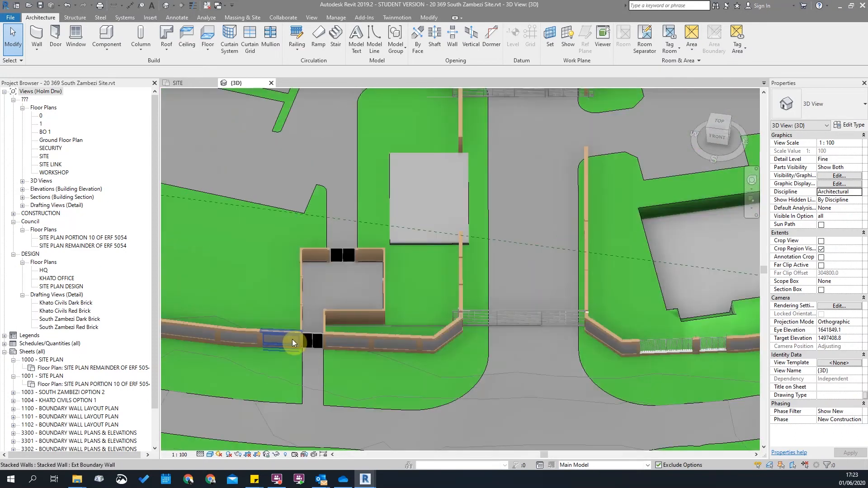
pyautogui.scroll(3, 303, 338)
pyautogui.scroll(-3, 312, 322)
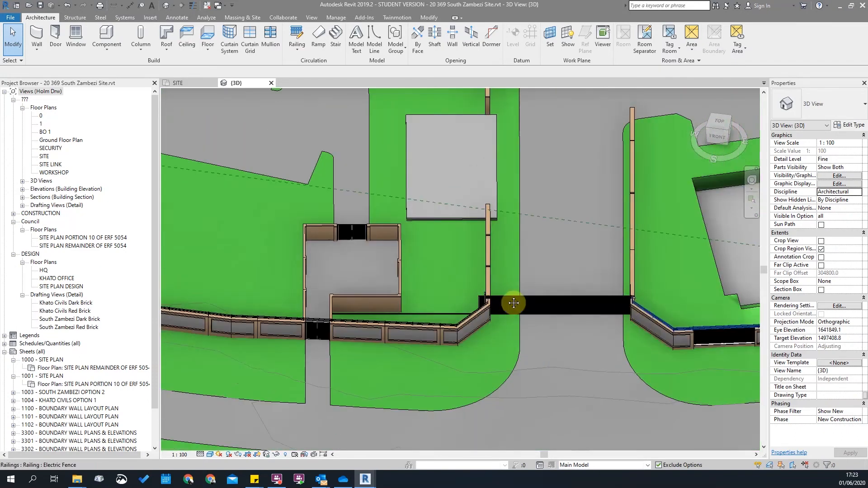
pyautogui.moveTo(627, 308); pyautogui.dragTo(427, 310, button='middle')
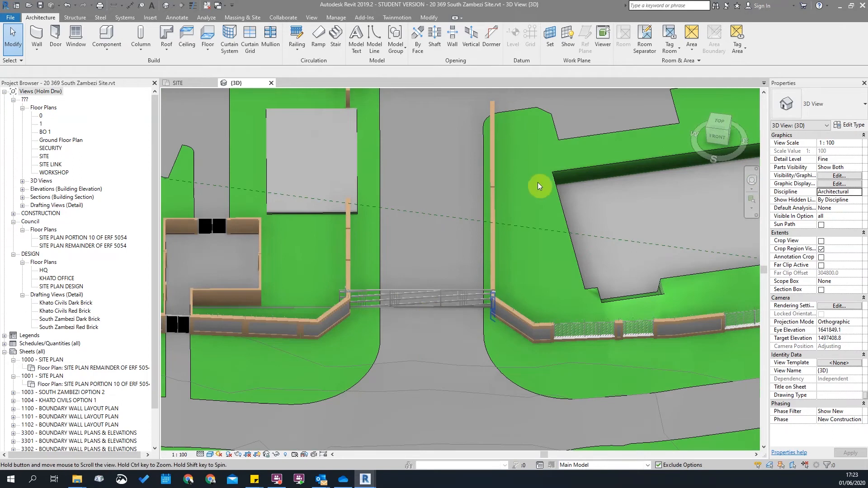
# Step: Inspect the properties of the building pad on the WAREHOUSE level, and clear the selection
pyautogui.keyDown('shift'); pyautogui.moveTo(534, 195); pyautogui.dragTo(381, 305, button='middle'); pyautogui.keyUp('shift')
pyautogui.scroll(3, 423, 387)
pyautogui.scroll(-3, 418, 364)
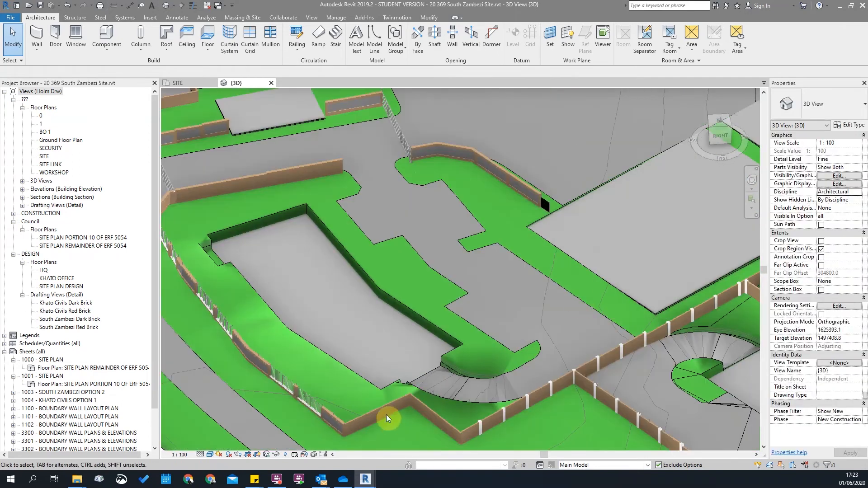
pyautogui.scroll(-3, 389, 420)
pyautogui.scroll(4, 614, 349)
pyautogui.scroll(3, 590, 360)
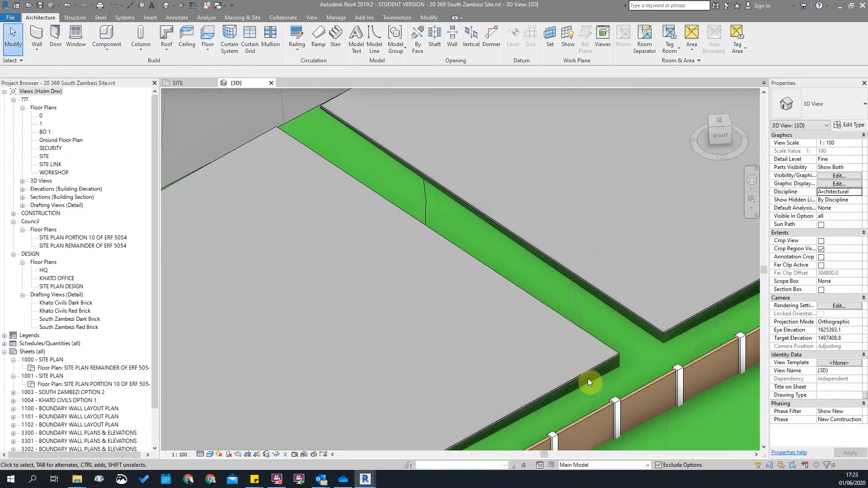
pyautogui.scroll(-2, 544, 378)
pyautogui.scroll(2, 595, 368)
pyautogui.click(595, 348)
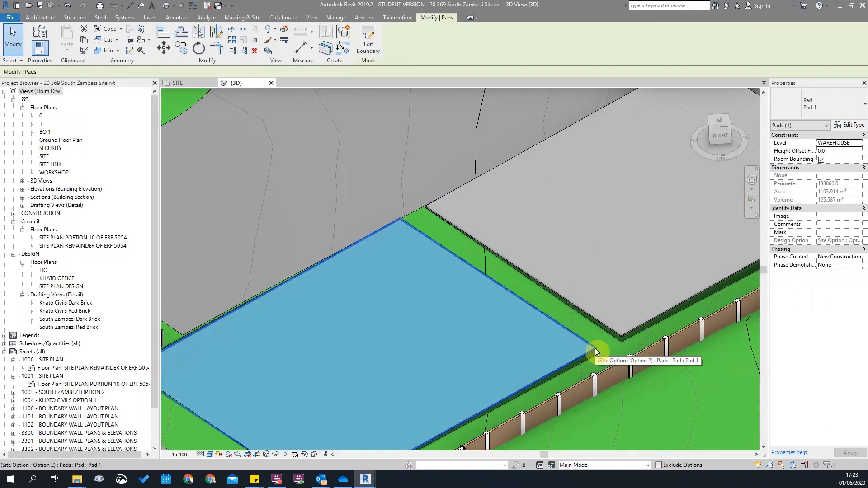
pyautogui.scroll(-2, 595, 348)
pyautogui.scroll(-1, 593, 346)
pyautogui.press('Escape')
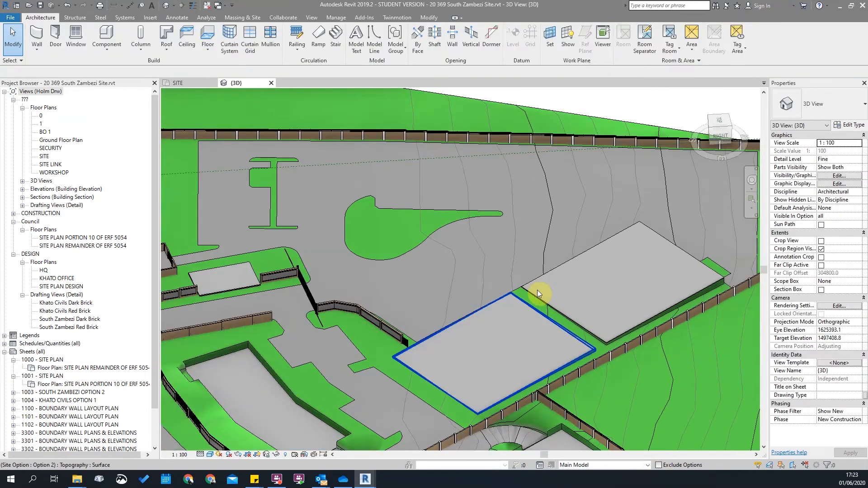
# Step: Inspect the tarmac subregion's properties across the roads and yard, and clear the selection
pyautogui.click(470, 259)
pyautogui.scroll(-3, 490, 266)
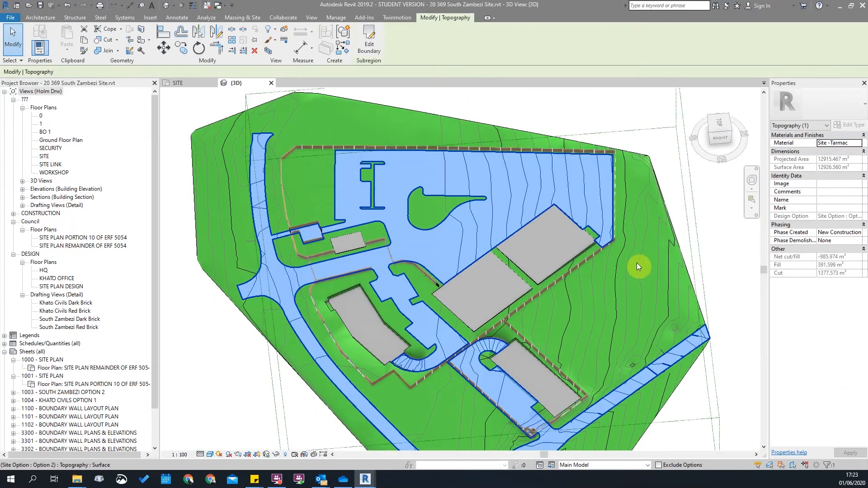
pyautogui.scroll(3, 637, 264)
pyautogui.press('Escape')
pyautogui.scroll(-4, 482, 202)
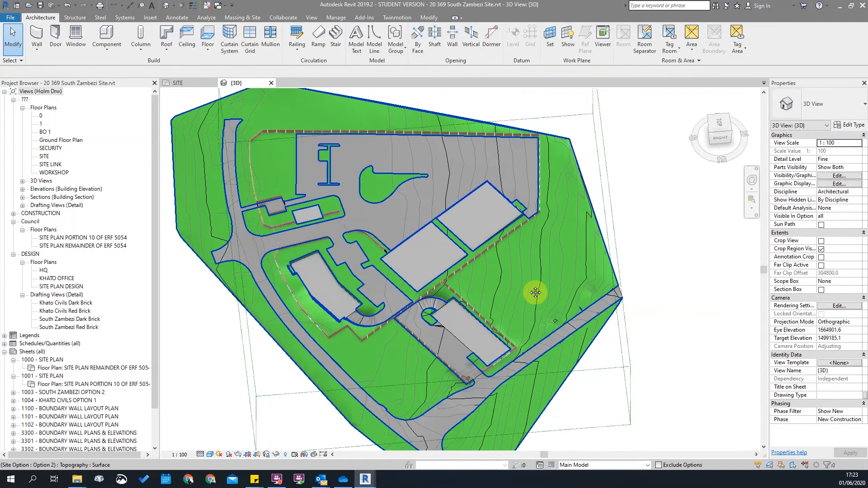
# Step: Start a topography subregion boundary sketch and orient the 3D view to Top
pyautogui.keyDown('shift'); pyautogui.moveTo(535, 292); pyautogui.dragTo(555, 168, button='middle'); pyautogui.keyUp('shift')
pyautogui.scroll(2, 395, 143)
pyautogui.moveTo(461, 169); pyautogui.dragTo(358, 126, button='middle')
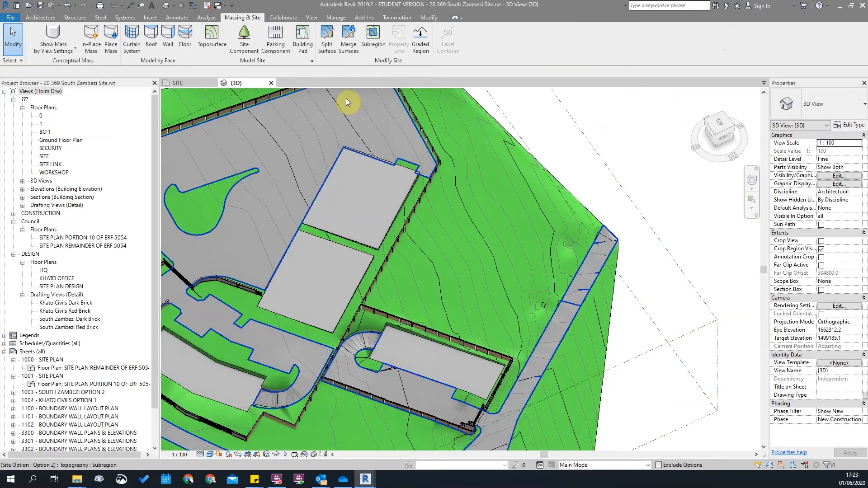
pyautogui.moveTo(531, 280); pyautogui.dragTo(568, 354, button='middle')
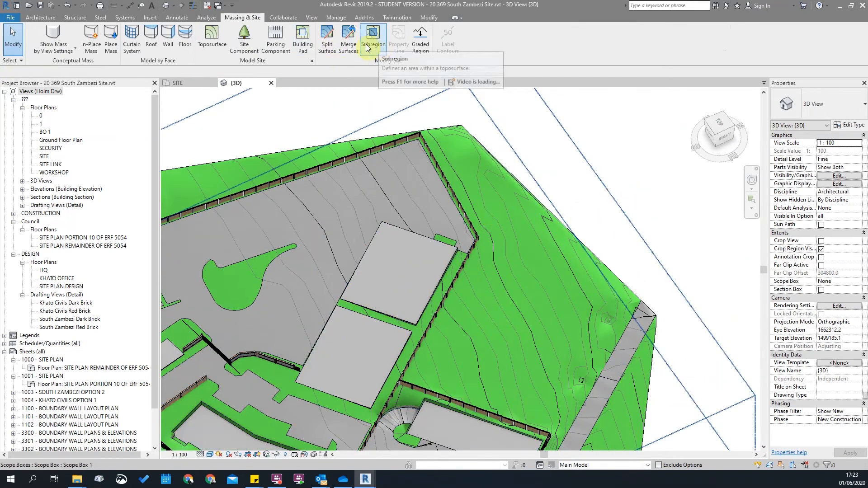
pyautogui.click(380, 48)
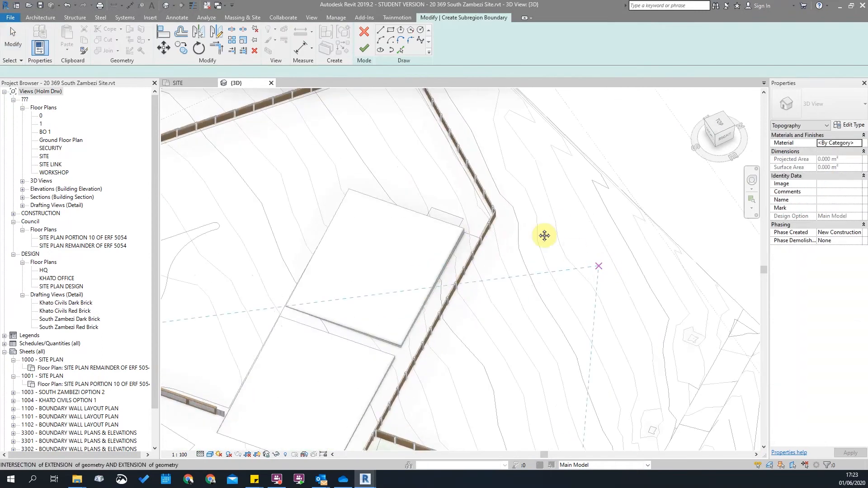
pyautogui.moveTo(544, 236); pyautogui.dragTo(421, 150, button='middle')
pyautogui.click(722, 125)
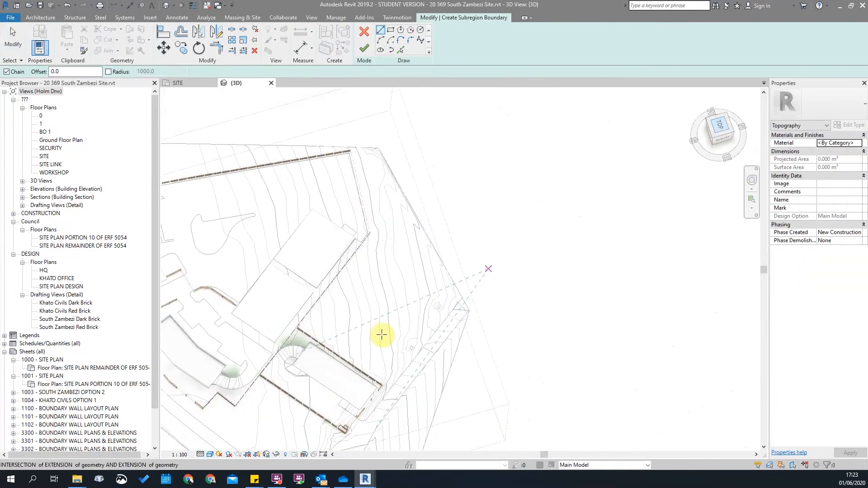
pyautogui.scroll(3, 535, 298)
pyautogui.moveTo(363, 172); pyautogui.dragTo(492, 324, button='middle')
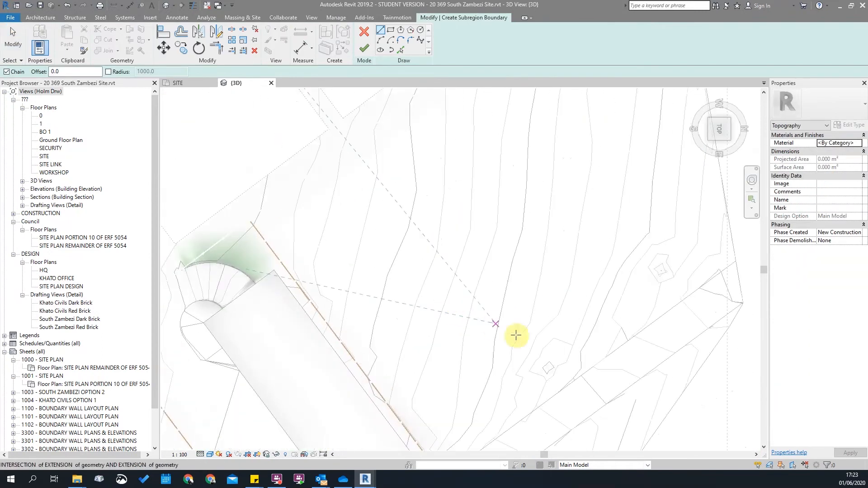
pyautogui.scroll(-4, 466, 217)
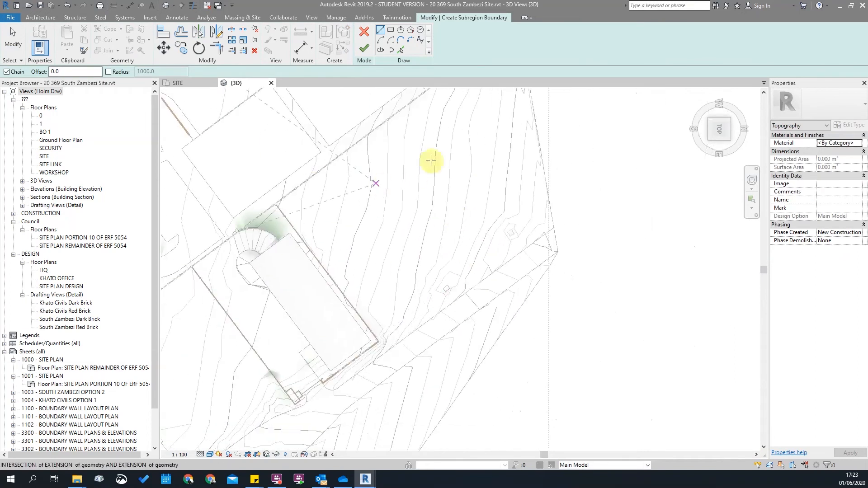
# Step: Sketch a rectangular subregion about 27.0 m by 37.5 m on the open ground beside the walled pad, and finish it
pyautogui.click(390, 30)
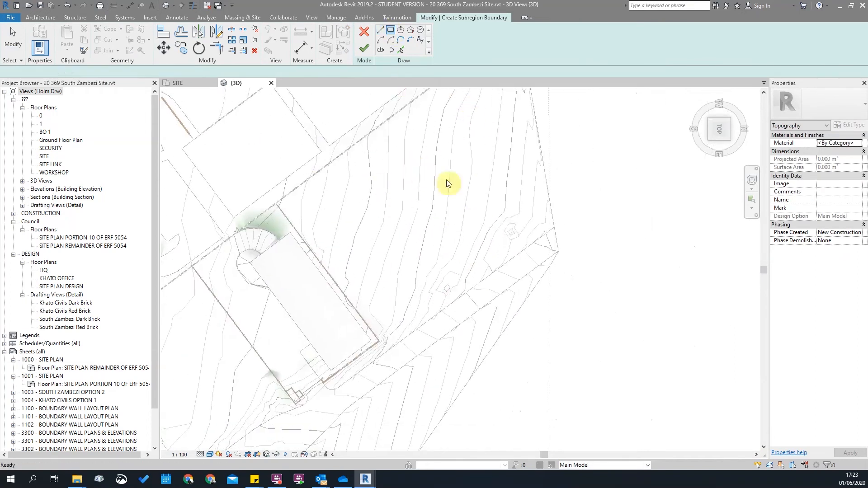
pyautogui.click(424, 156)
pyautogui.click(347, 265)
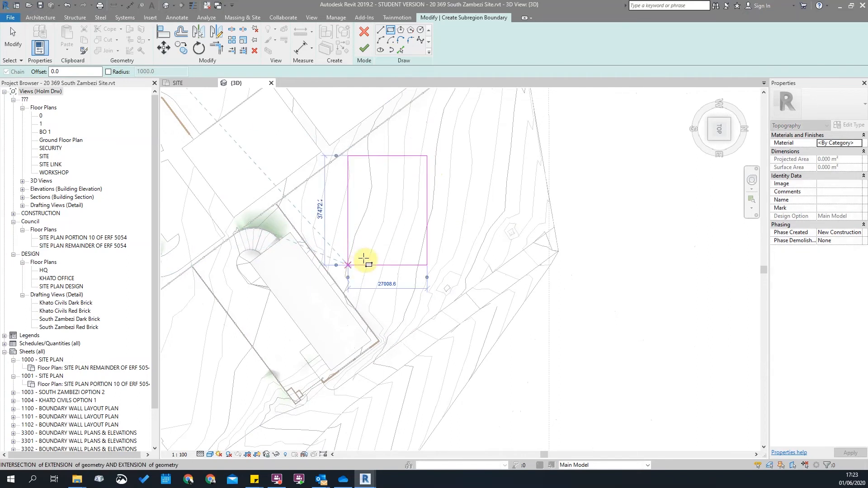
pyautogui.click(364, 49)
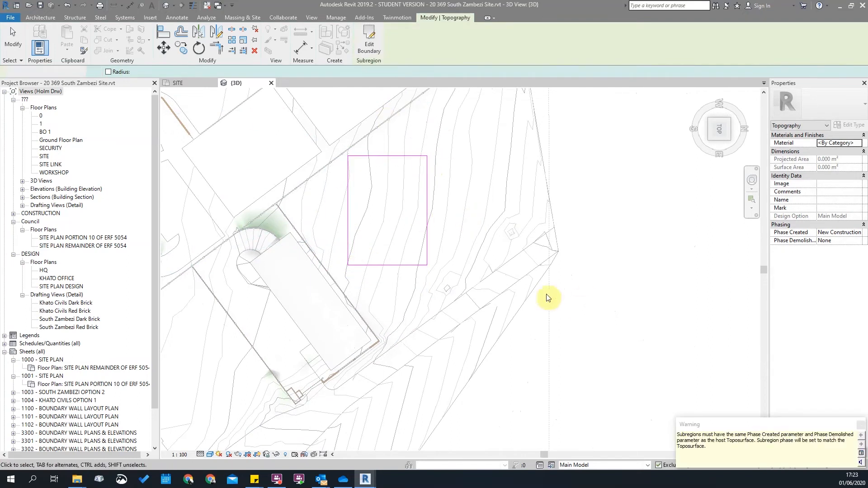
pyautogui.scroll(-2, 541, 298)
pyautogui.moveTo(548, 379); pyautogui.dragTo(526, 375, button='middle')
pyautogui.click(517, 333)
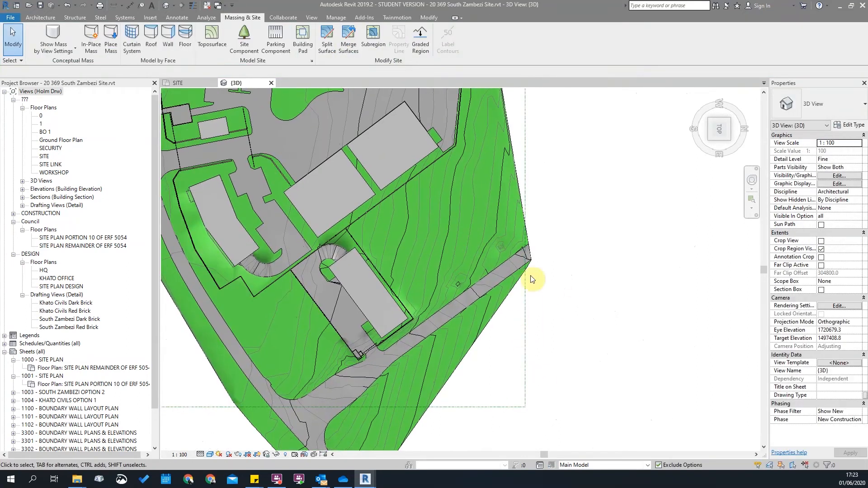
# Step: Start another subregion boundary and set its Phase Demolished to New Construction
pyautogui.scroll(2, 405, 188)
pyautogui.scroll(2, 513, 229)
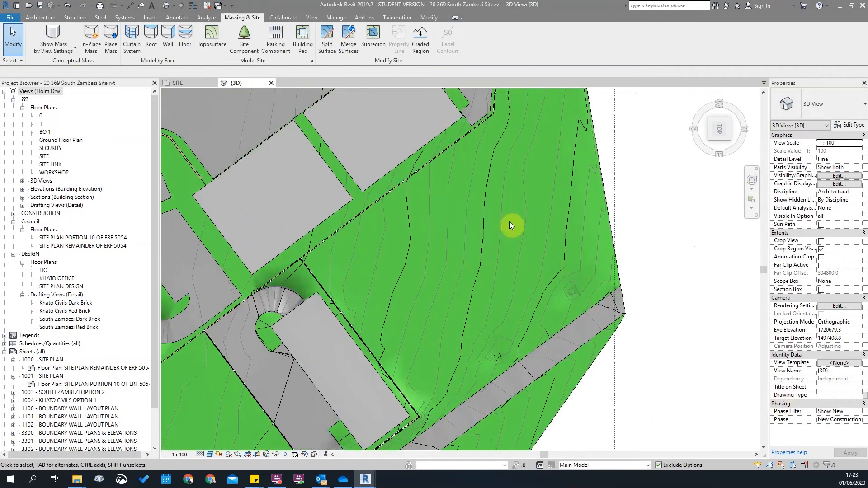
pyautogui.click(384, 53)
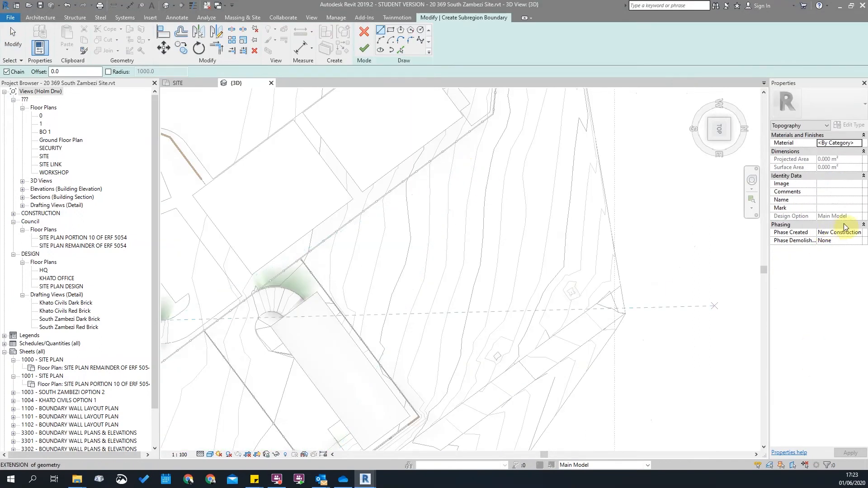
pyautogui.click(857, 233)
pyautogui.click(858, 233)
pyautogui.click(858, 241)
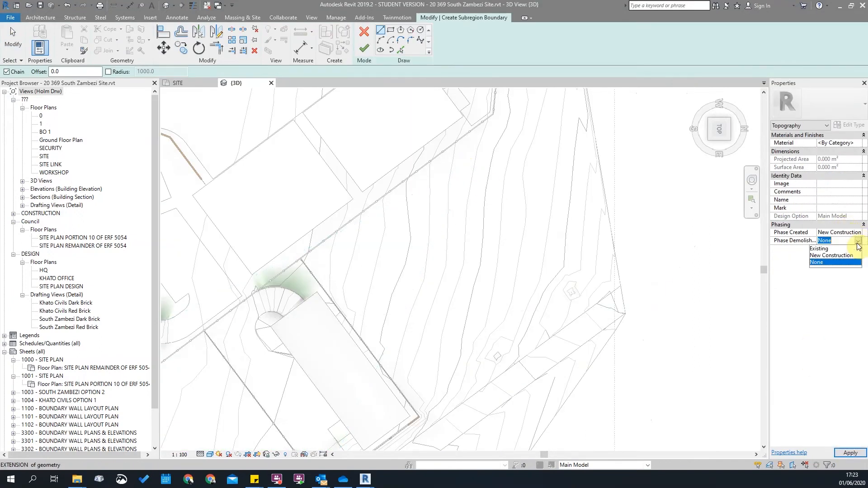
pyautogui.click(827, 255)
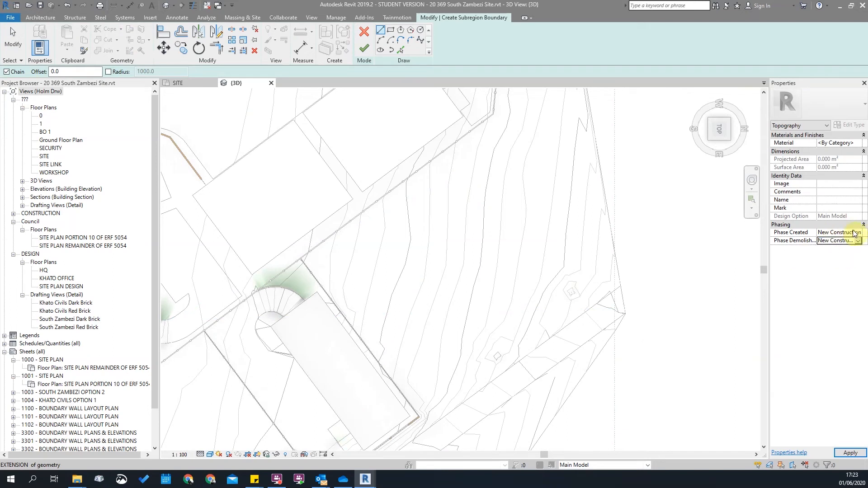
# Step: Try to create a rectangular subregion about 30.4 m by 22.1 m on the open ground, and delete the conflicting instances
pyautogui.click(393, 32)
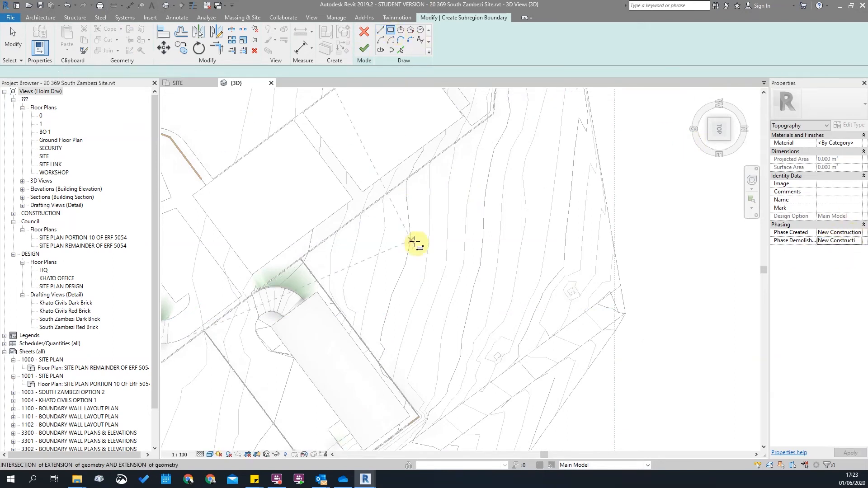
pyautogui.click(409, 220)
pyautogui.click(511, 294)
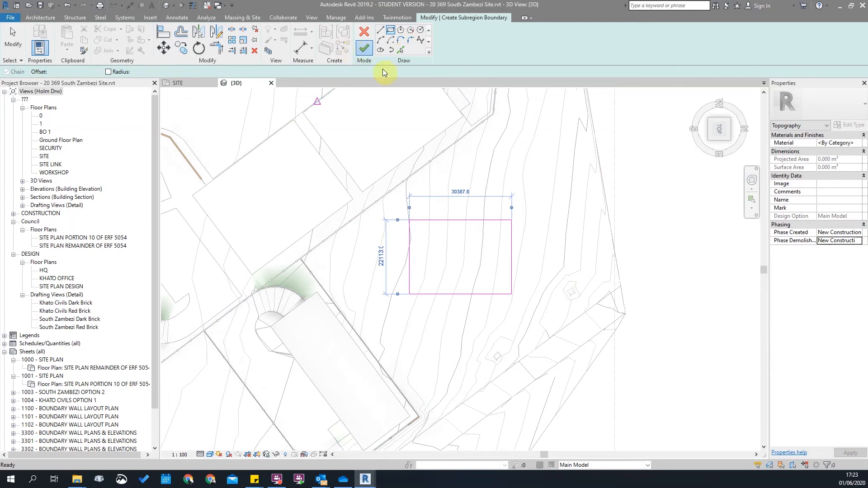
pyautogui.click(364, 49)
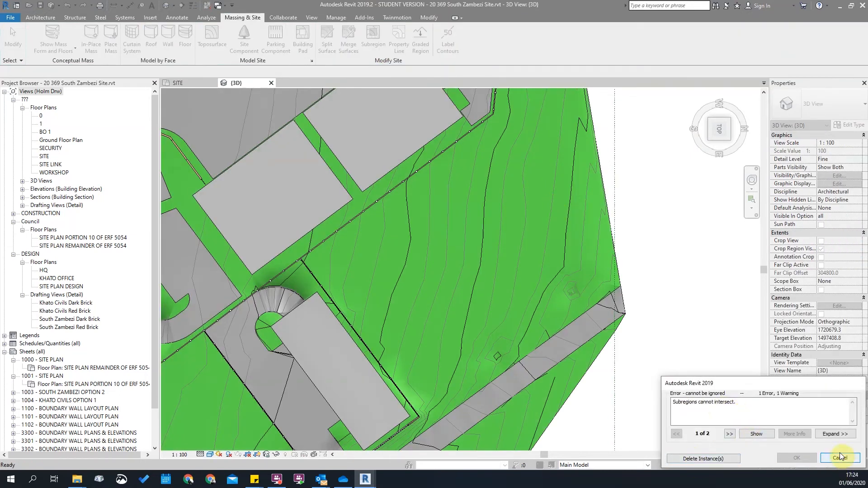
pyautogui.click(707, 460)
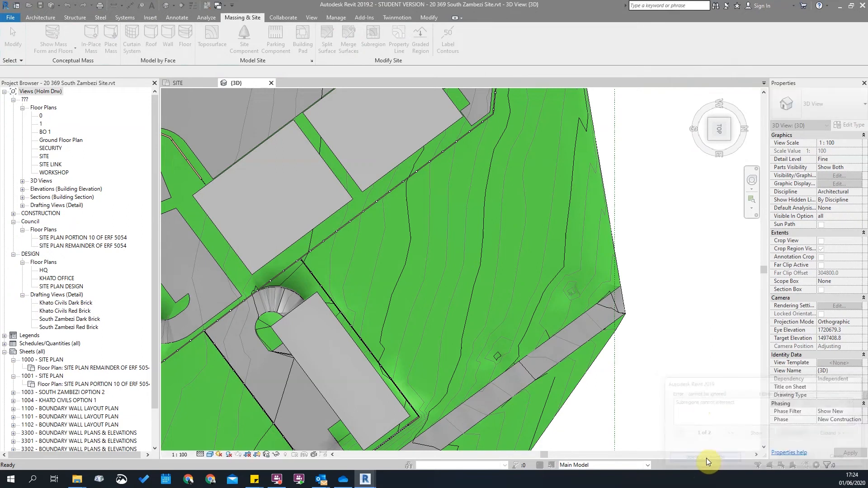
pyautogui.scroll(-3, 508, 250)
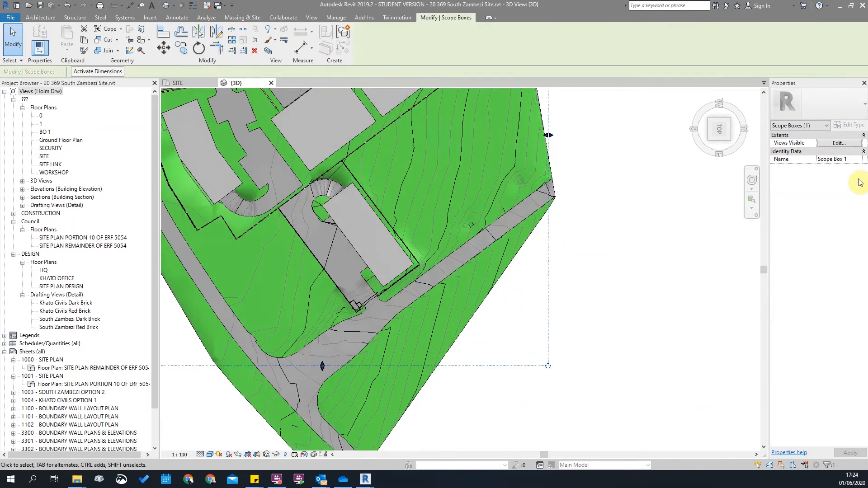
# Step: Examine the tarmac subregion and its properties around the pads and roads in the Top view
pyautogui.scroll(-4, 549, 231)
pyautogui.click(531, 317)
pyautogui.scroll(4, 518, 273)
pyautogui.moveTo(531, 148); pyautogui.dragTo(517, 265, button='middle')
pyautogui.click(515, 261)
pyautogui.press('Escape')
pyautogui.click(498, 361)
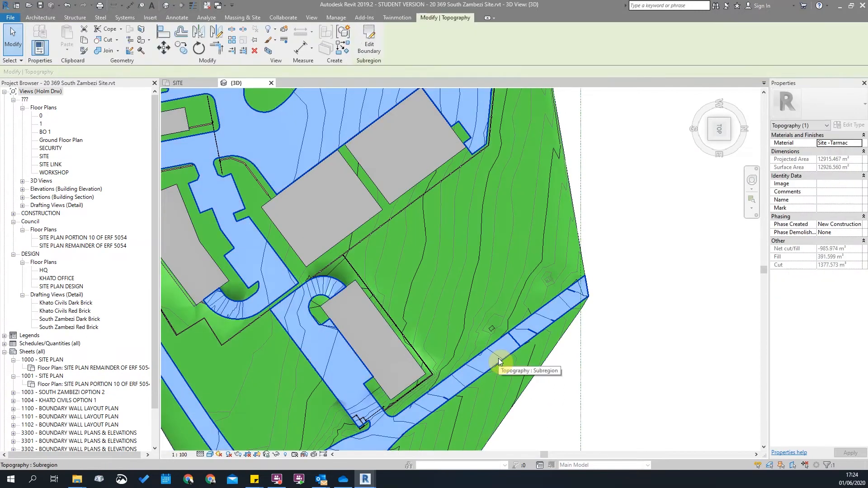
pyautogui.scroll(-3, 443, 308)
pyautogui.press('Escape')
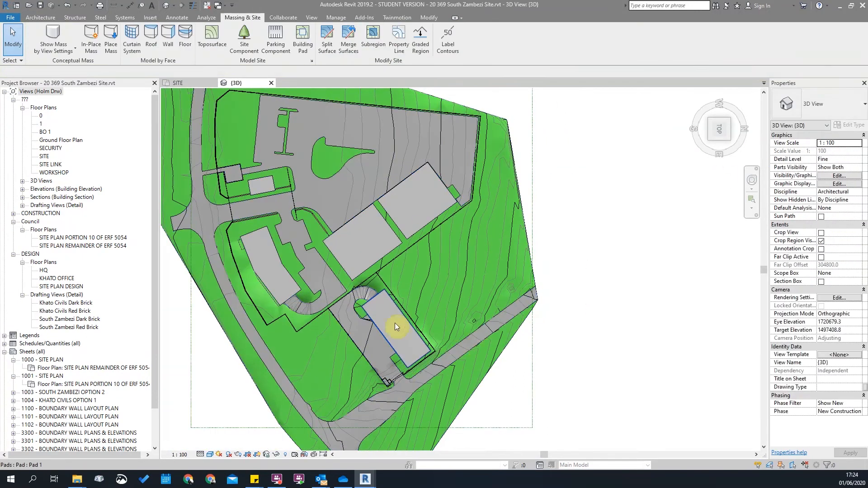
# Step: Sketch a rectangular subregion of about 914 m² on the open ground between the boundary wall and the site edge, and finish it
pyautogui.scroll(2, 304, 176)
pyautogui.moveTo(363, 194); pyautogui.dragTo(317, 206, button='middle')
pyautogui.scroll(2, 473, 314)
pyautogui.moveTo(512, 340); pyautogui.dragTo(524, 283, button='middle')
pyautogui.moveTo(540, 314); pyautogui.dragTo(533, 279, button='middle')
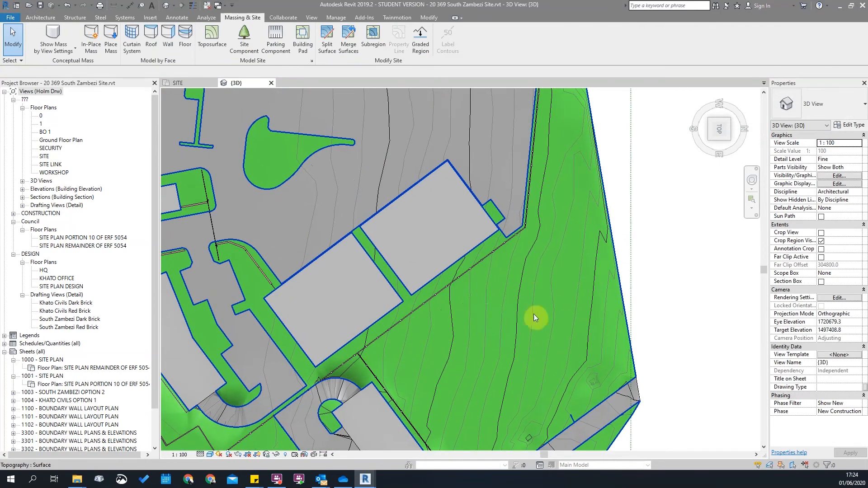
pyautogui.moveTo(478, 322); pyautogui.dragTo(462, 272, button='middle')
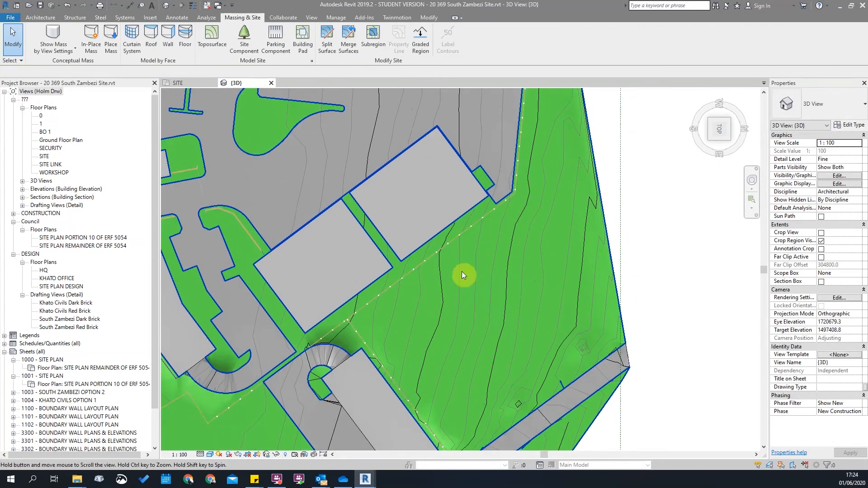
pyautogui.click(373, 36)
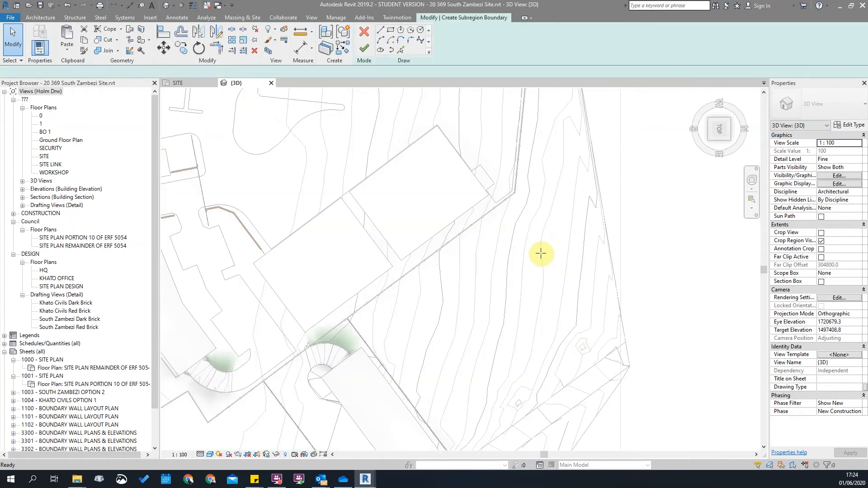
pyautogui.click(391, 32)
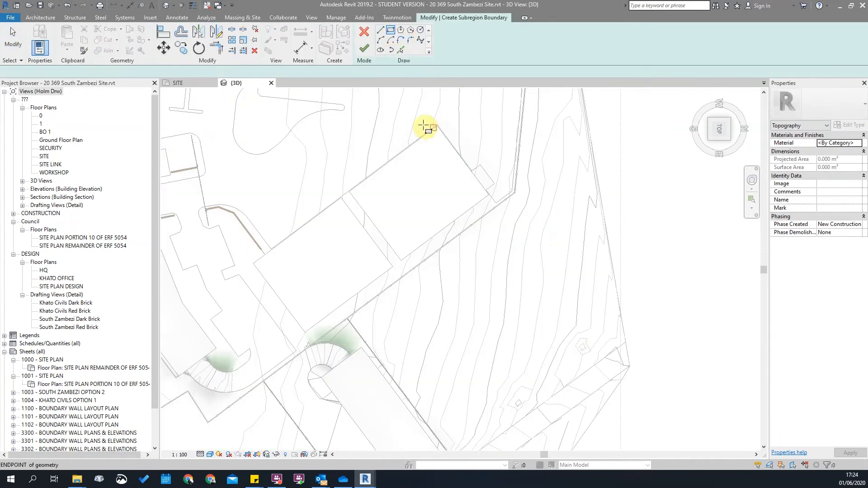
pyautogui.click(489, 255)
pyautogui.click(577, 339)
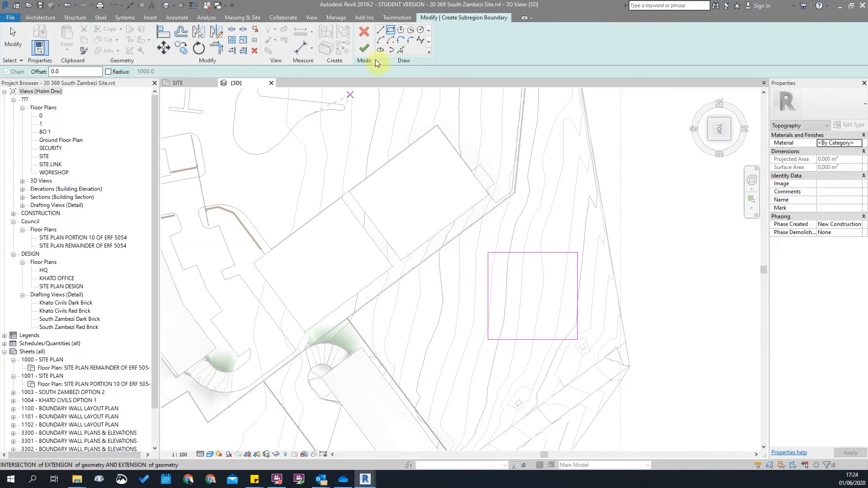
pyautogui.click(366, 49)
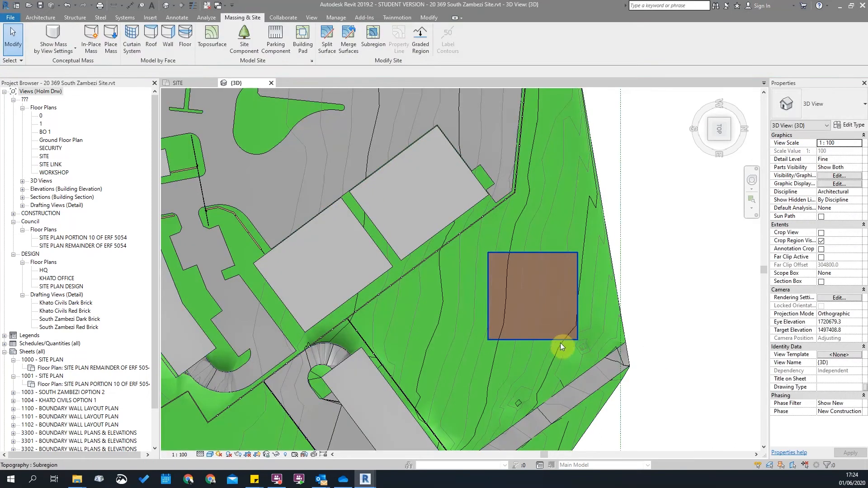
# Step: Select the new rectangular subregion and check its material and phase properties
pyautogui.click(555, 335)
pyautogui.keyDown('shift'); pyautogui.moveTo(561, 335); pyautogui.dragTo(566, 159, button='middle'); pyautogui.keyUp('shift')
pyautogui.press('Escape')
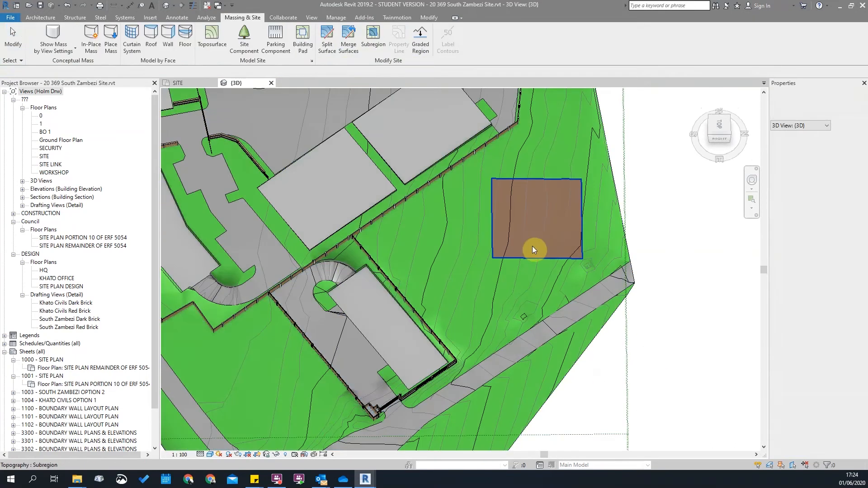
pyautogui.click(532, 250)
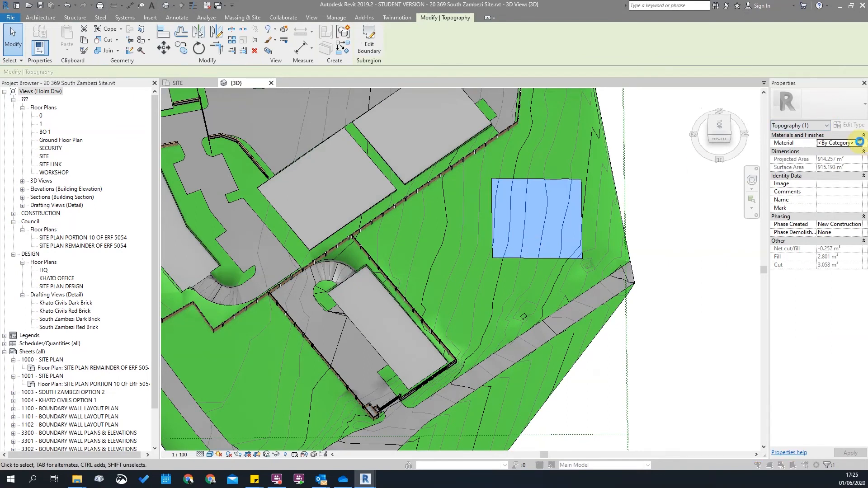
pyautogui.click(859, 142)
pyautogui.scroll(-5, 326, 294)
pyautogui.press('Escape')
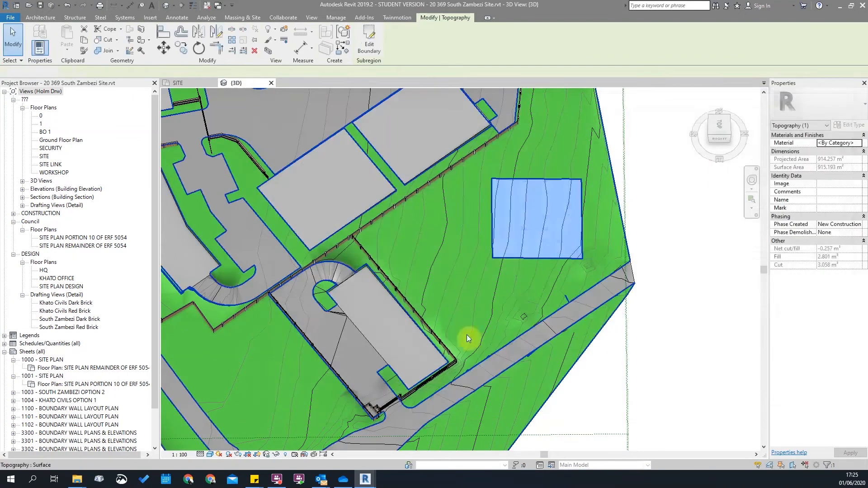
pyautogui.press('Escape')
# Step: Examine the whole site in 3D, following the tarmac roads, boundary walls, pads and planted islands
pyautogui.scroll(-10, 603, 246)
pyautogui.scroll(3, 584, 293)
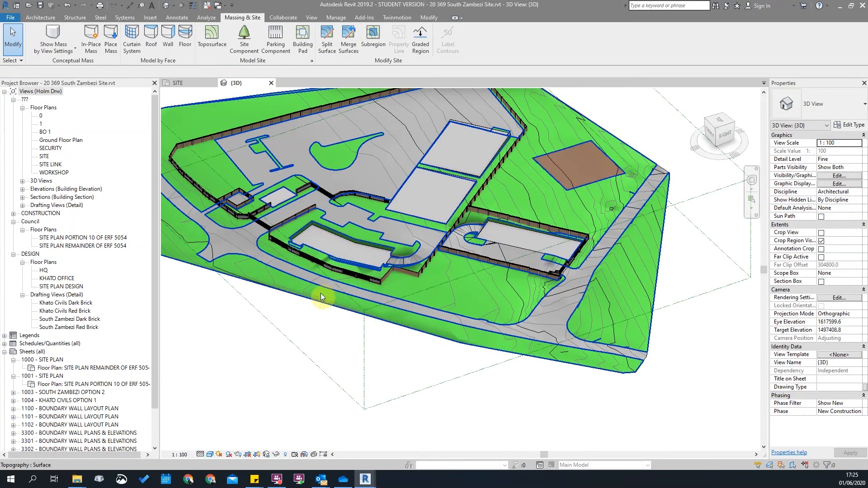
pyautogui.scroll(6, 230, 239)
pyautogui.scroll(-8, 461, 264)
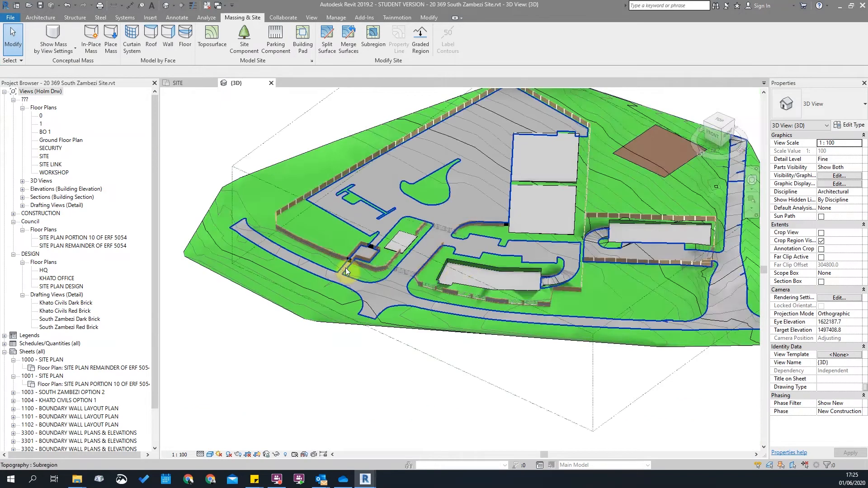
pyautogui.scroll(4, 291, 305)
pyautogui.scroll(3, 162, 232)
pyautogui.scroll(-2, 484, 250)
pyautogui.scroll(-3, 367, 289)
pyautogui.scroll(2, 507, 197)
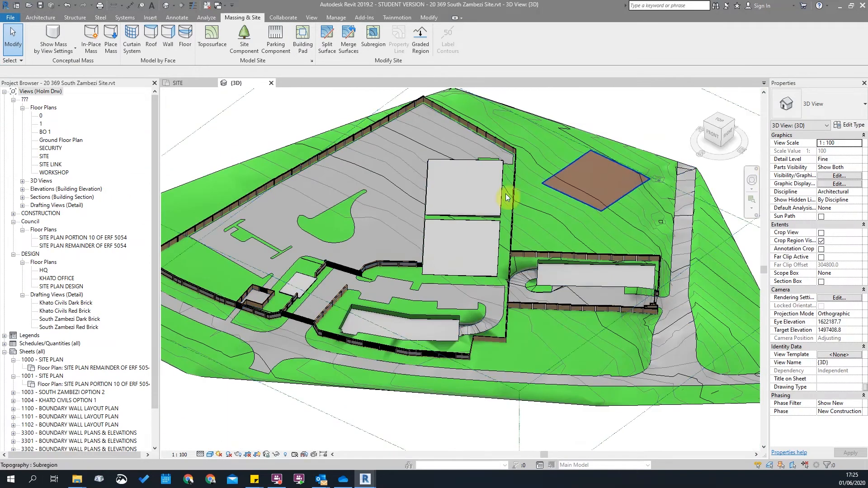
# Step: Inspect how the rectangular subregion follows the sloping topography, and examine the gate entrance of the walled pad
pyautogui.click(618, 196)
pyautogui.keyDown('shift'); pyautogui.moveTo(618, 196); pyautogui.dragTo(555, 205, button='middle'); pyautogui.keyUp('shift')
pyautogui.scroll(3, 605, 151)
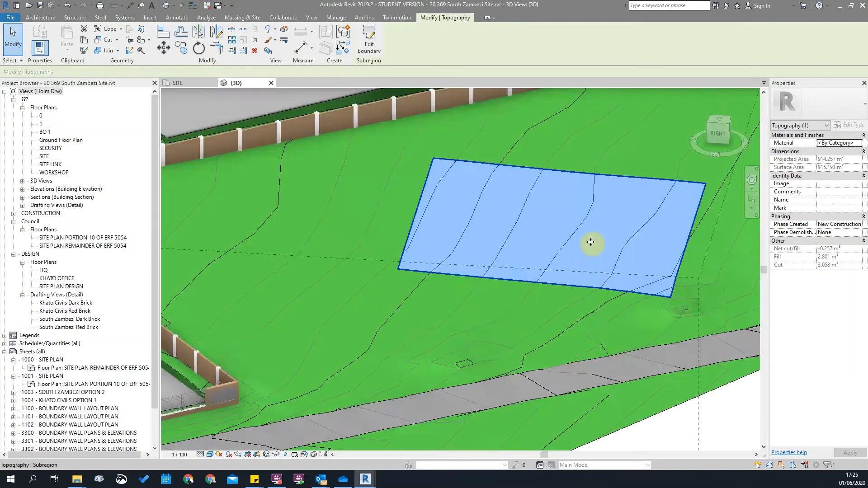
pyautogui.scroll(-4, 584, 254)
pyautogui.scroll(2, 550, 295)
pyautogui.press('Escape')
pyautogui.keyDown('shift'); pyautogui.moveTo(658, 288); pyautogui.dragTo(556, 242, button='middle'); pyautogui.keyUp('shift')
pyautogui.scroll(3, 221, 336)
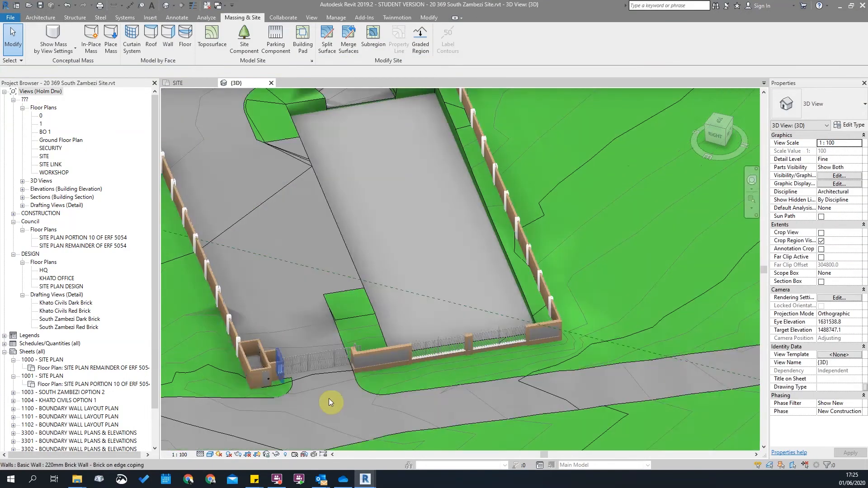
pyautogui.click(354, 389)
pyautogui.scroll(-4, 354, 389)
pyautogui.keyDown('shift'); pyautogui.moveTo(429, 376); pyautogui.dragTo(625, 324, button='middle'); pyautogui.keyUp('shift')
pyautogui.press('Escape')
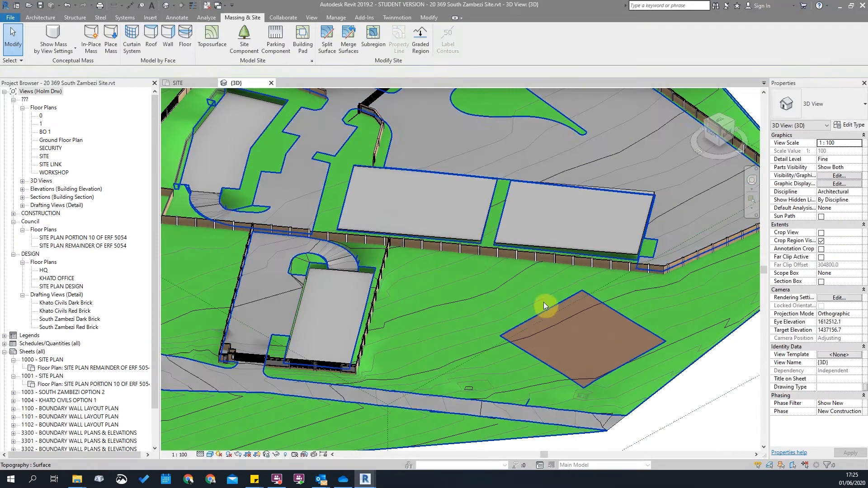
# Step: Delete the rectangular subregion from the open ground
pyautogui.click(545, 302)
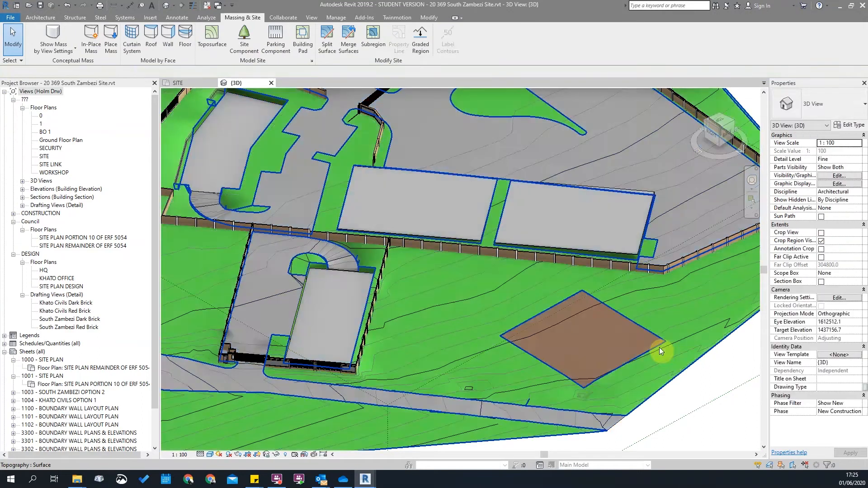
pyautogui.press('Escape')
pyautogui.click(660, 338)
pyautogui.press('Delete')
pyautogui.scroll(-3, 592, 321)
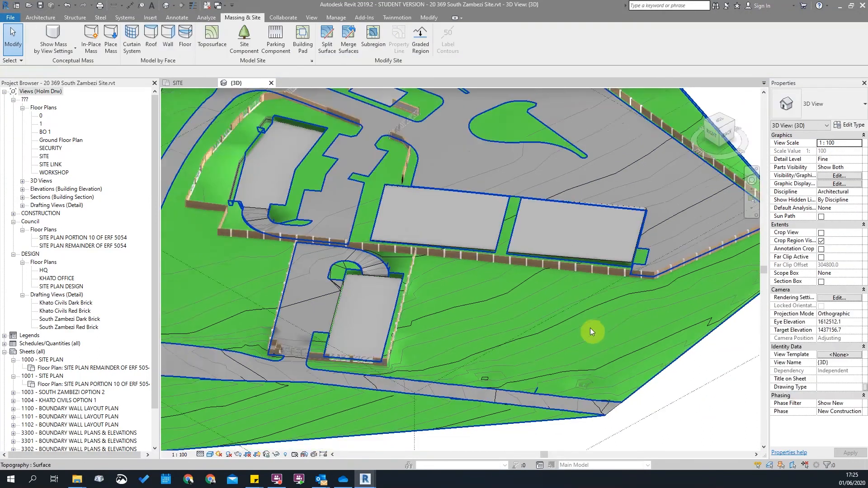
# Step: Edit the tarmac subregion's boundary and delete the three sketch segments forming the notch in the parking edge
pyautogui.scroll(5, 459, 204)
pyautogui.keyDown('shift'); pyautogui.moveTo(568, 257); pyautogui.dragTo(608, 281, button='middle'); pyautogui.keyUp('shift')
pyautogui.click(393, 105)
pyautogui.click(375, 50)
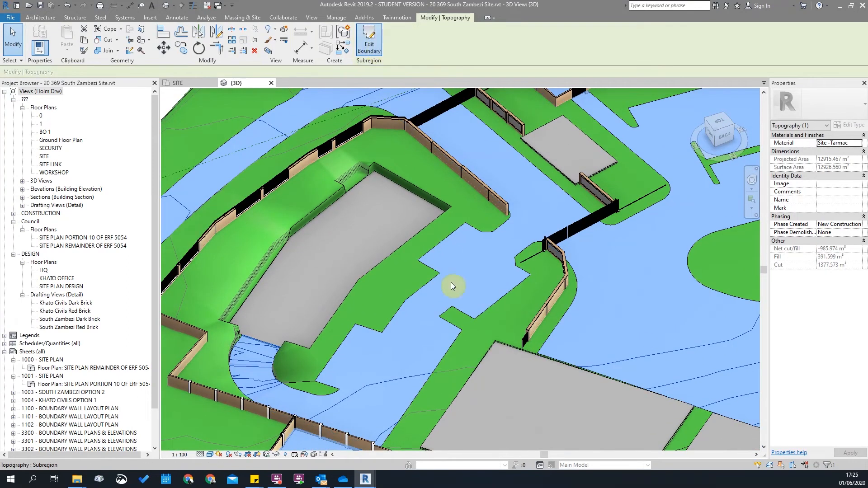
pyautogui.scroll(5, 452, 312)
pyautogui.click(430, 316)
pyautogui.press('Delete')
pyautogui.click(409, 273)
pyautogui.press('Delete')
pyautogui.click(434, 274)
pyautogui.press('Delete')
# Step: Trim the two open parking-edge lines to a corner and finish the tarmac boundary edit
pyautogui.scroll(-2, 434, 350)
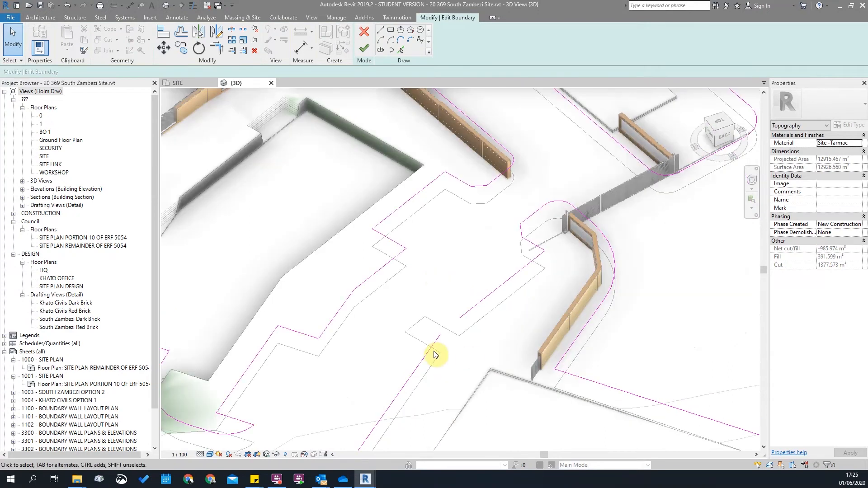
pyautogui.press('t')
pyautogui.press('r')
pyautogui.click(430, 355)
pyautogui.click(488, 299)
pyautogui.press('Escape')
pyautogui.click(364, 48)
pyautogui.scroll(-2, 429, 326)
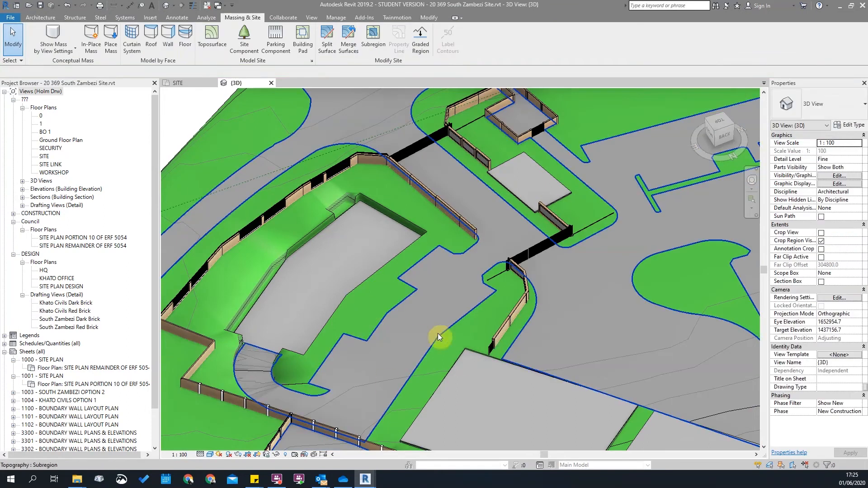
# Step: Undo the trim and segment deletions in the tarmac boundary
pyautogui.hotkey('ctrl', 'z')
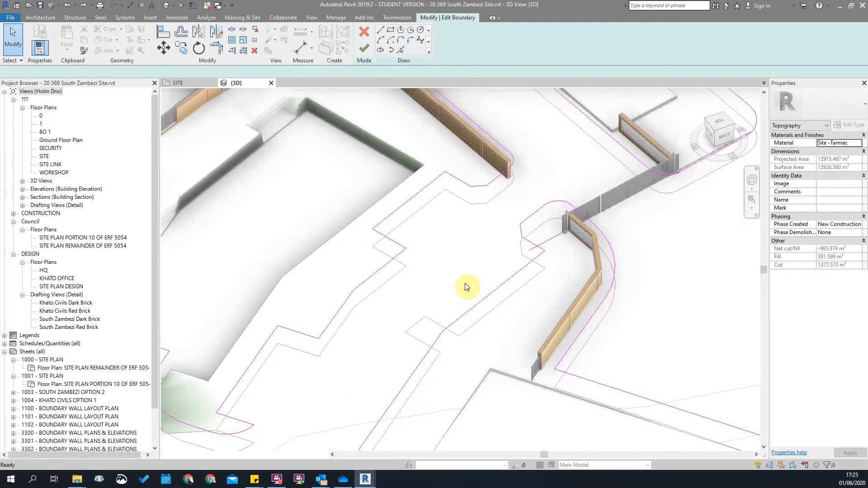
pyautogui.scroll(3, 467, 287)
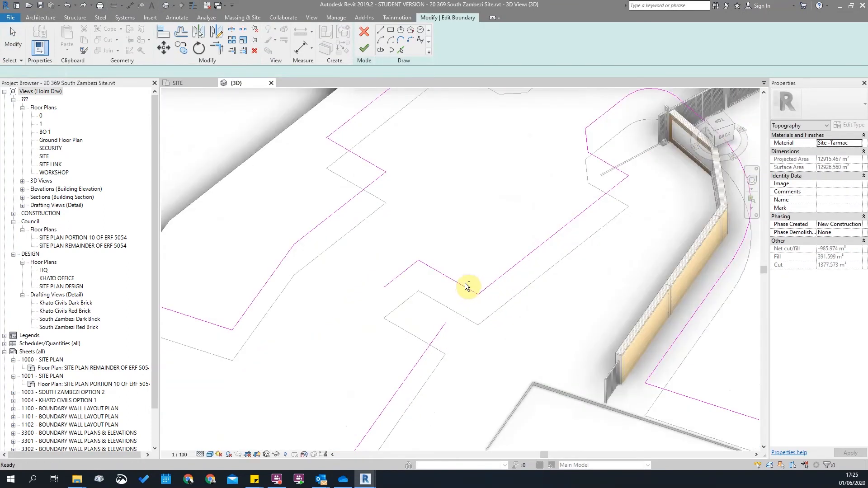
pyautogui.hotkey('ctrl', 'z')
# Step: Examine the two large building pads beside the boundary wall from the left side
pyautogui.scroll(-4, 465, 283)
pyautogui.scroll(-2, 478, 291)
pyautogui.moveTo(478, 291); pyautogui.dragTo(277, 252, button='middle')
pyautogui.keyDown('shift'); pyautogui.moveTo(390, 337); pyautogui.dragTo(346, 346, button='middle'); pyautogui.keyUp('shift')
pyautogui.click(346, 346)
pyautogui.keyDown('shift'); pyautogui.moveTo(486, 326); pyautogui.dragTo(395, 364, button='middle'); pyautogui.keyUp('shift')
pyautogui.scroll(5, 428, 360)
pyautogui.press('Escape')
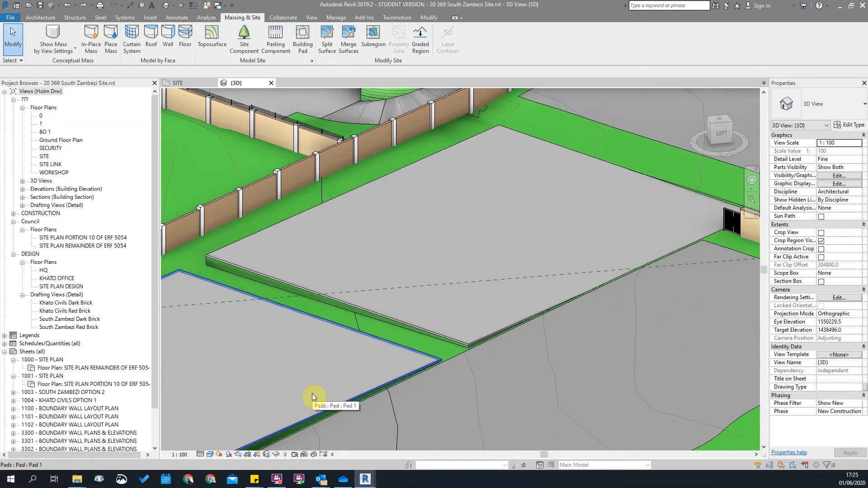
# Step: Inspect the workshop pad's corner and edges against the surrounding ground, and check its level and height offset
pyautogui.scroll(4, 382, 417)
pyautogui.scroll(4, 516, 273)
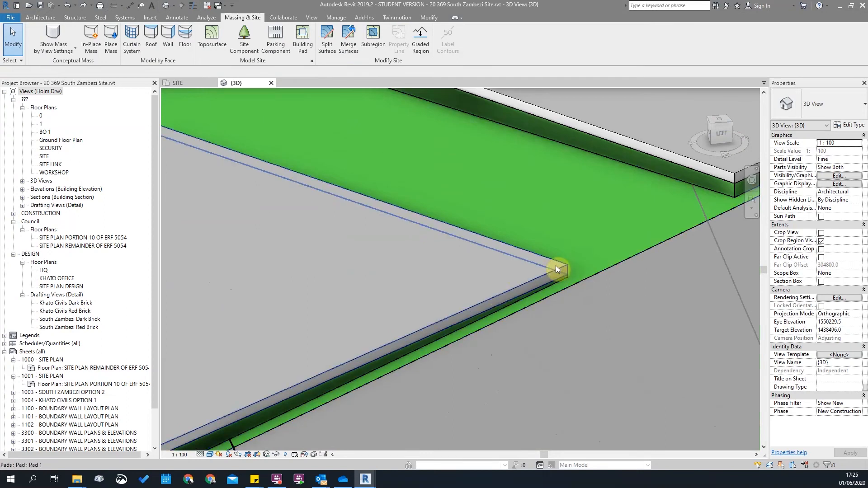
pyautogui.click(495, 294)
pyautogui.press('Escape')
pyautogui.scroll(-2, 471, 295)
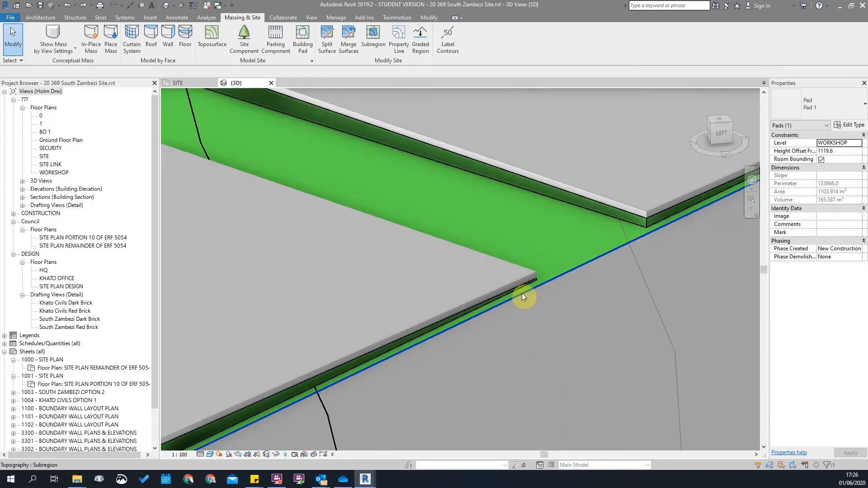
pyautogui.scroll(2, 503, 288)
pyautogui.click(483, 297)
pyautogui.scroll(-2, 481, 297)
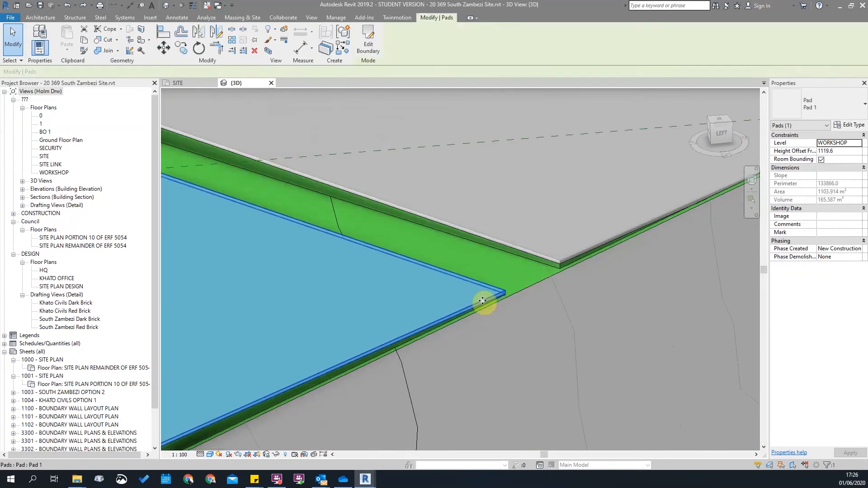
pyautogui.press('Escape')
pyautogui.scroll(-5, 435, 307)
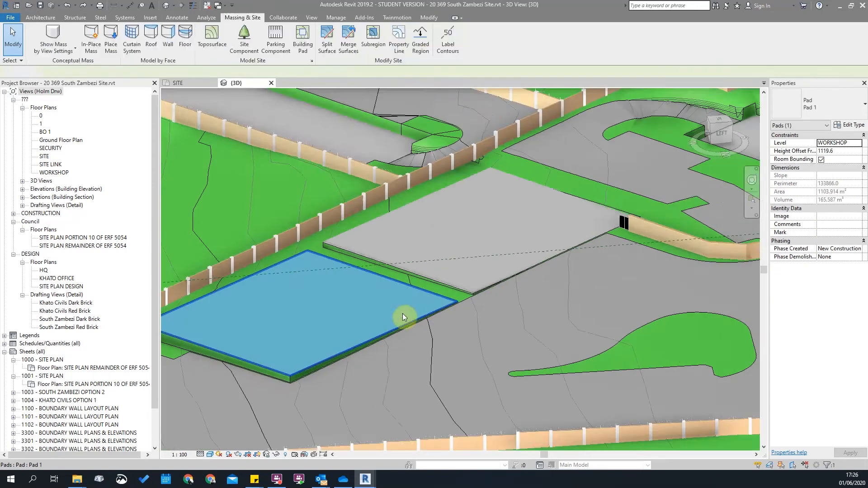
# Step: Start a building pad boundary sketch and orient the 3D view to Top over the open ground inside the boundary wall
pyautogui.click(373, 38)
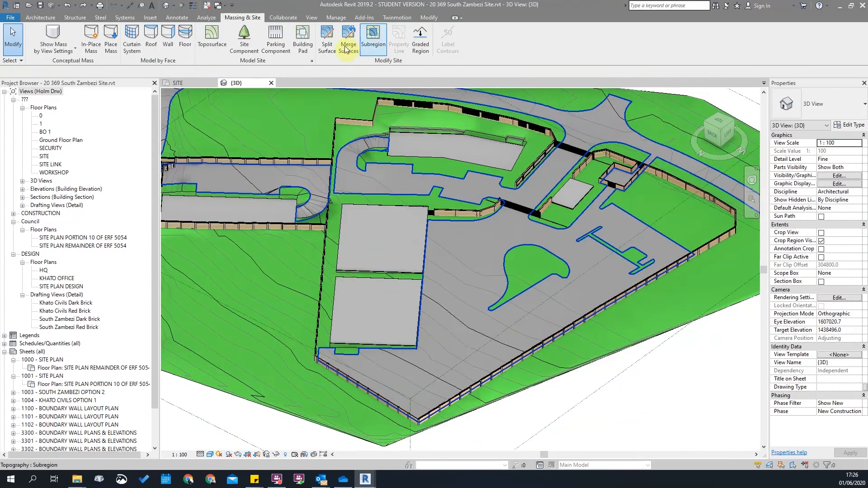
pyautogui.click(303, 36)
pyautogui.click(718, 126)
pyautogui.scroll(5, 532, 286)
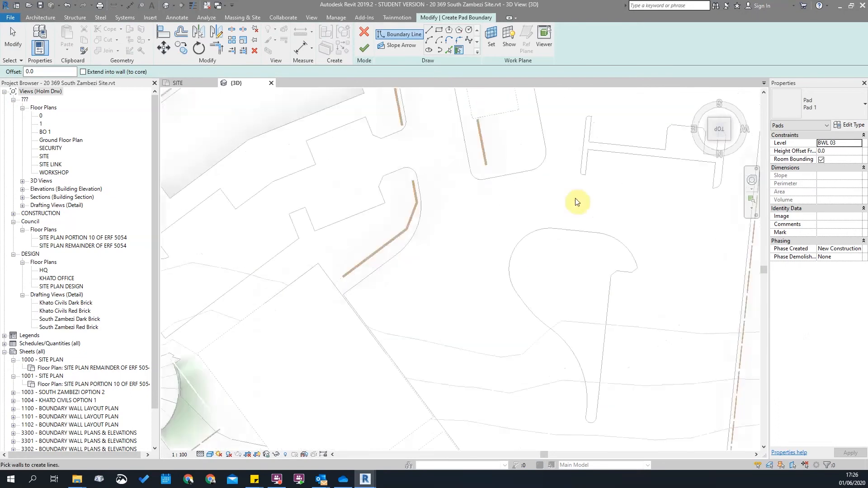
pyautogui.moveTo(507, 306); pyautogui.dragTo(467, 368, button='middle')
pyautogui.scroll(3, 482, 141)
pyautogui.moveTo(471, 279); pyautogui.dragTo(431, 448, button='middle')
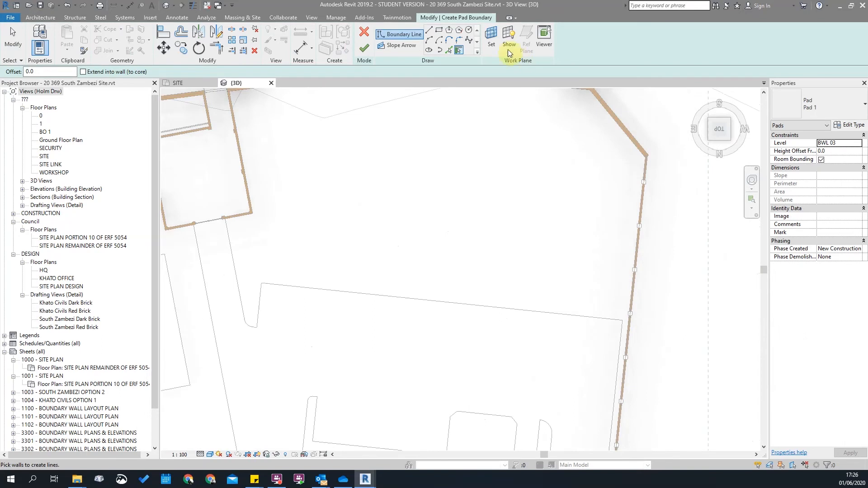
# Step: Sketch a 23000 mm pad boundary line parallel to the tarmac's straight edge, and copy it about 11695 mm away into the open ground
pyautogui.click(449, 50)
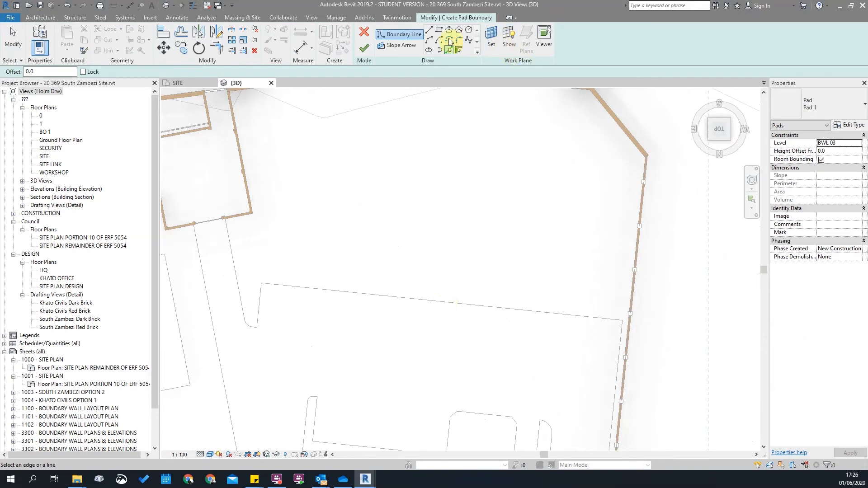
pyautogui.click(428, 30)
pyautogui.click(326, 285)
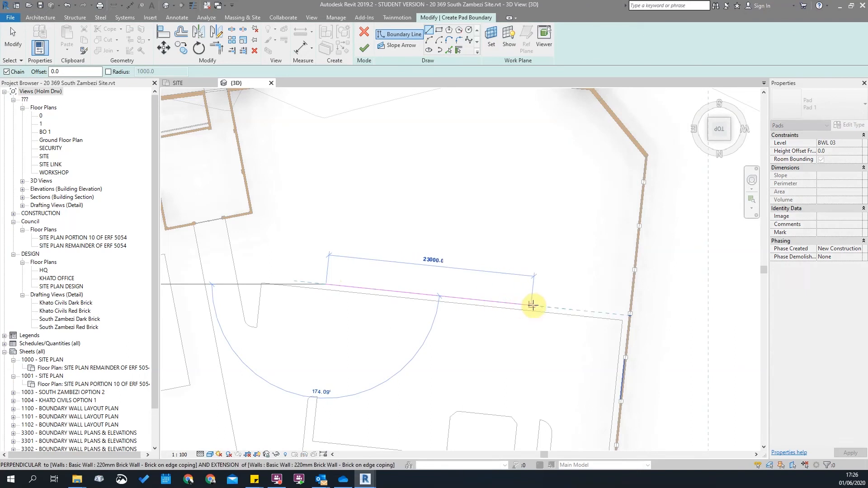
pyautogui.click(532, 306)
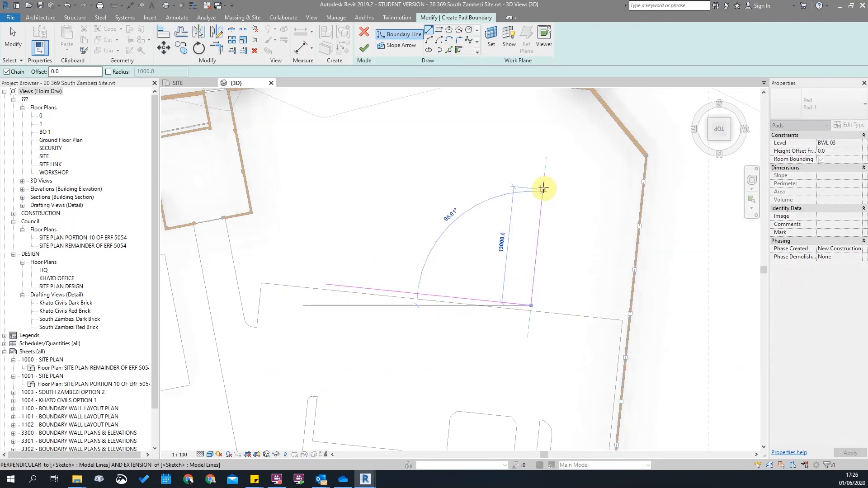
pyautogui.press('Escape')
pyautogui.press('Escape')
pyautogui.click(452, 297)
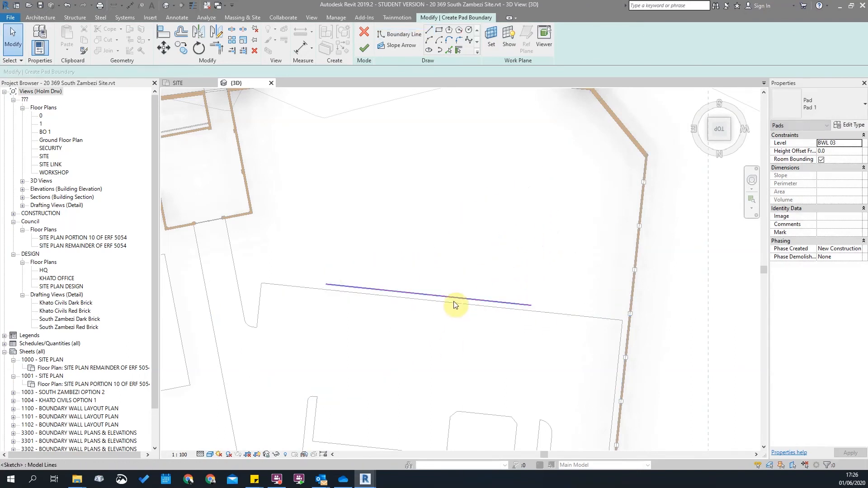
pyautogui.keyDown('ctrl'); pyautogui.moveTo(458, 298); pyautogui.dragTo(468, 194); pyautogui.keyUp('ctrl')
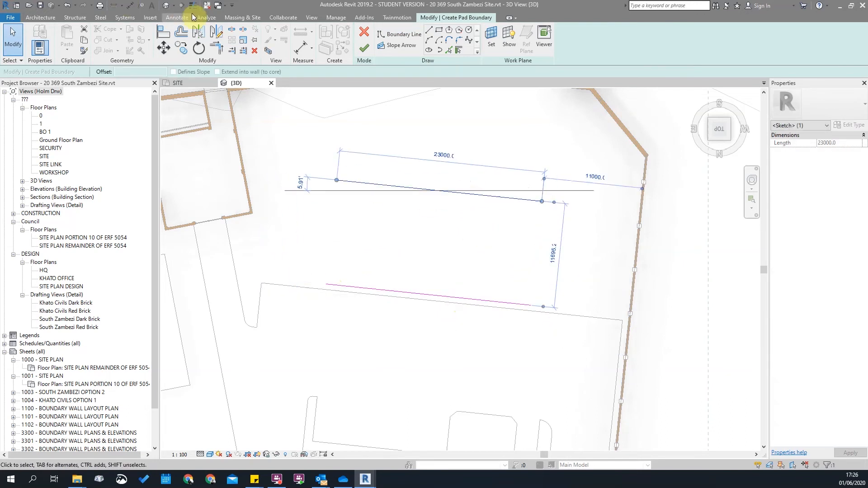
# Step: Sketch two perpendicular boundary lines from the first line's ends, extending past the copied line, one about 16000 mm long
pyautogui.click(432, 36)
pyautogui.click(327, 284)
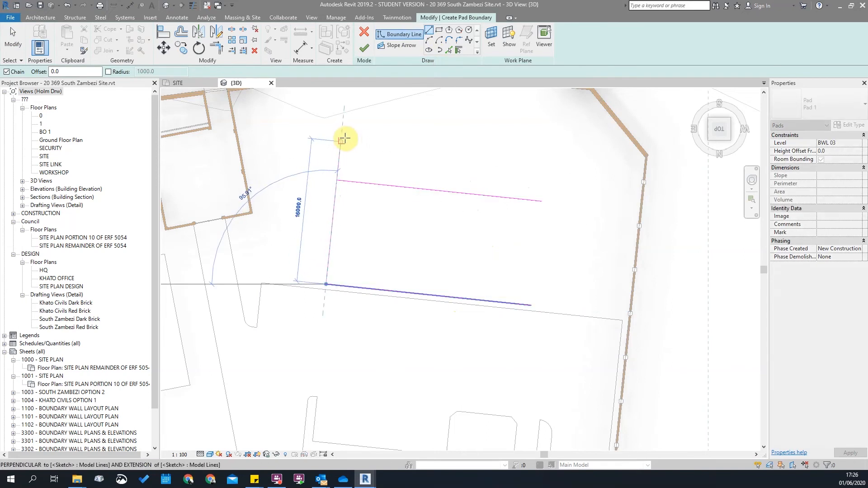
pyautogui.click(345, 138)
pyautogui.press('Escape')
pyautogui.click(531, 306)
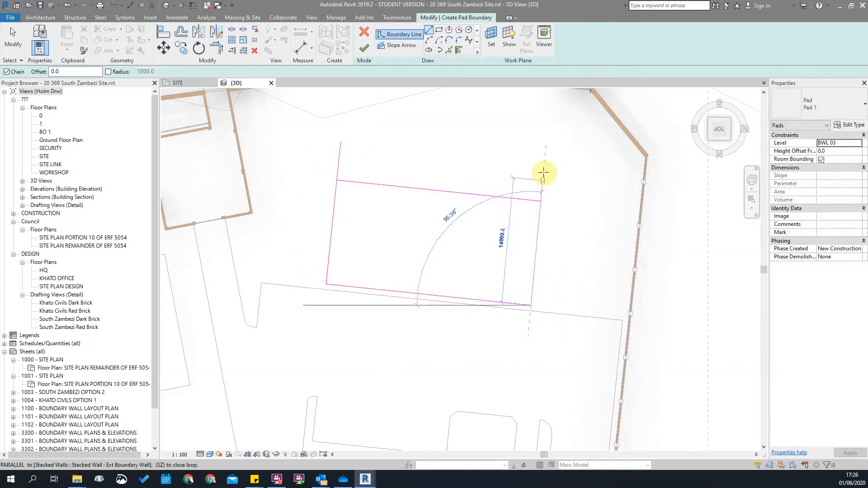
pyautogui.click(547, 149)
# Step: Trim the overlapping boundary lines into a closed rectangle and finish the building pad
pyautogui.press('t')
pyautogui.press('r')
pyautogui.click(544, 217)
pyautogui.click(531, 199)
pyautogui.click(335, 203)
pyautogui.press('Escape')
pyautogui.scroll(-5, 391, 235)
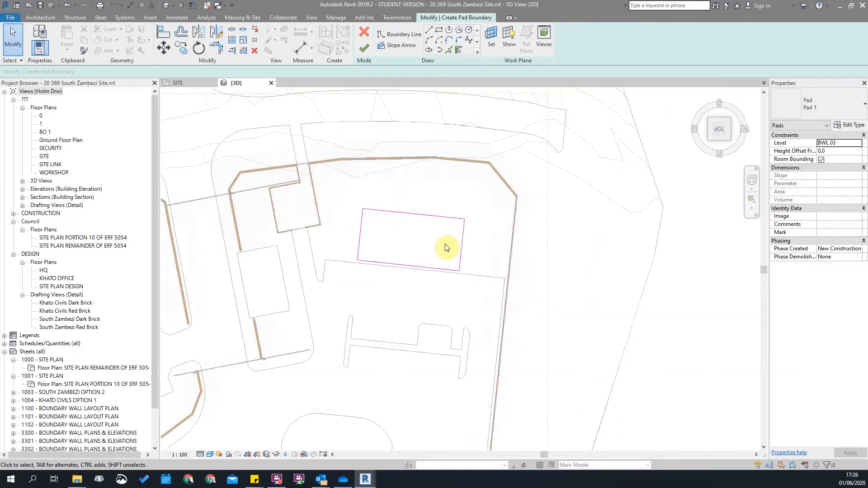
pyautogui.scroll(3, 442, 239)
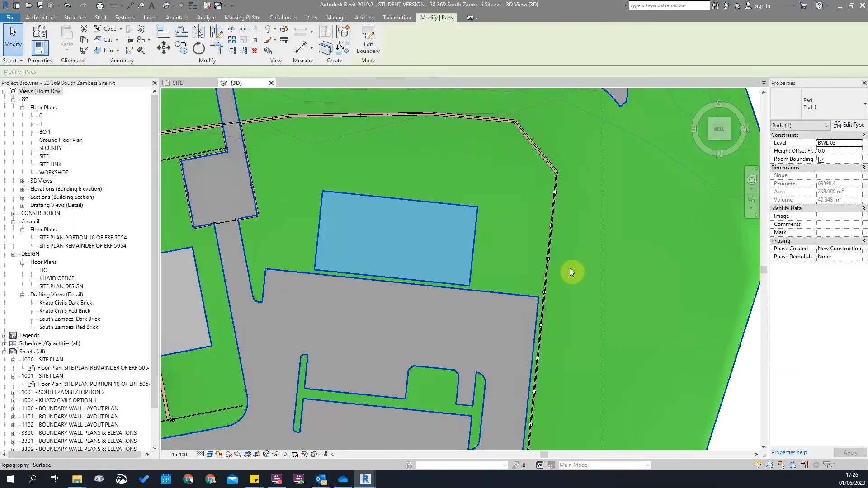
# Step: Set the new rectangular pad's level to 0
pyautogui.scroll(-3, 549, 301)
pyautogui.keyDown('shift'); pyautogui.moveTo(526, 344); pyautogui.dragTo(424, 99, button='middle'); pyautogui.keyUp('shift')
pyautogui.scroll(4, 460, 283)
pyautogui.scroll(2, 459, 283)
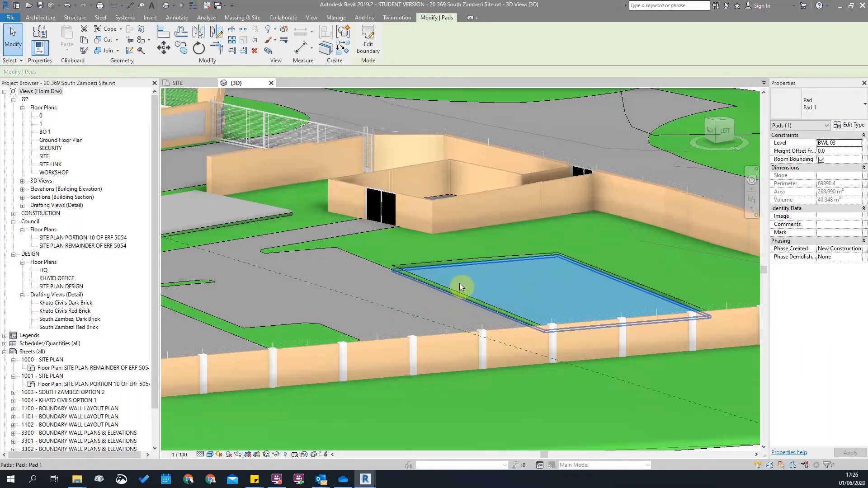
pyautogui.scroll(2, 445, 274)
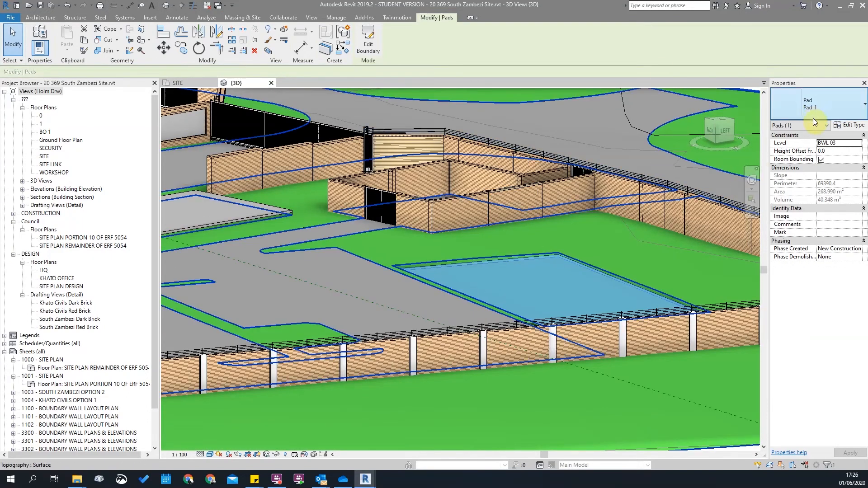
pyautogui.click(844, 143)
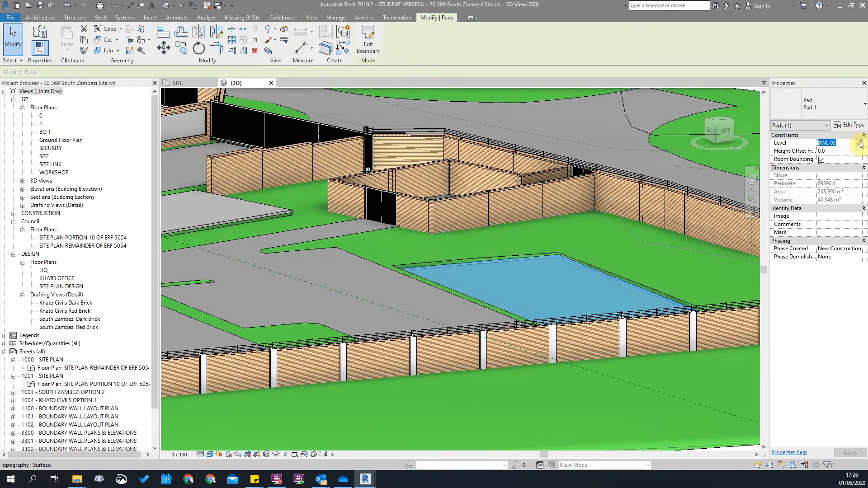
pyautogui.click(859, 144)
pyautogui.scroll(6, 830, 179)
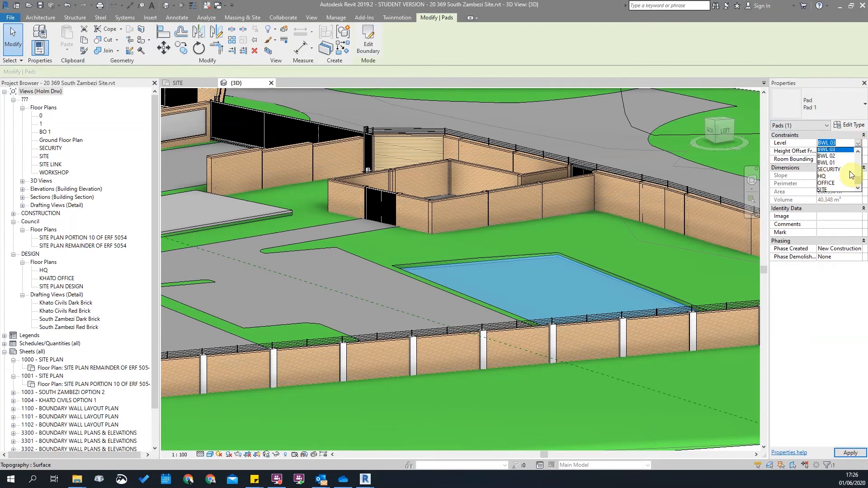
pyautogui.click(823, 151)
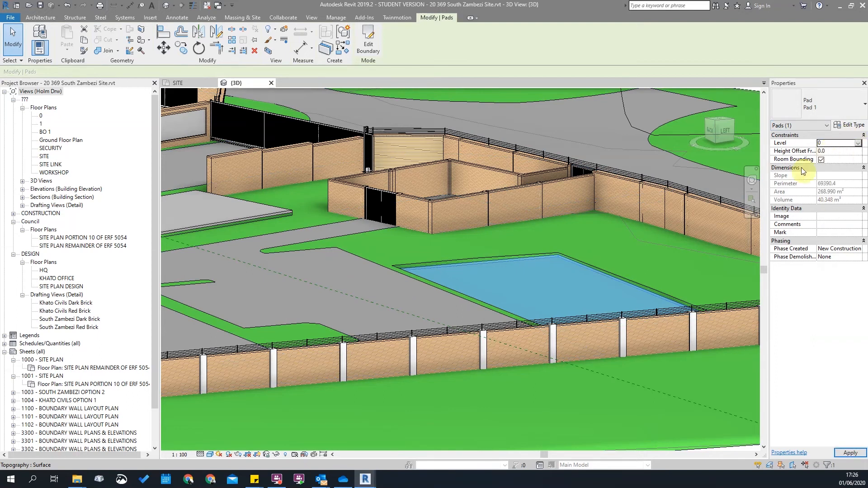
pyautogui.press('Escape')
pyautogui.scroll(-3, 440, 279)
pyautogui.keyDown('shift'); pyautogui.moveTo(440, 278); pyautogui.dragTo(500, 337, button='middle'); pyautogui.keyUp('shift')
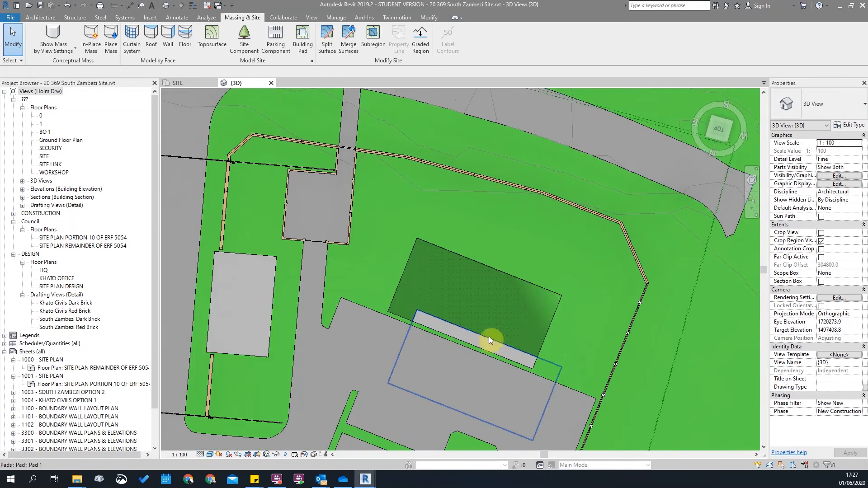
# Step: Try to enter 1860000 as the level of the new pad
pyautogui.click(492, 347)
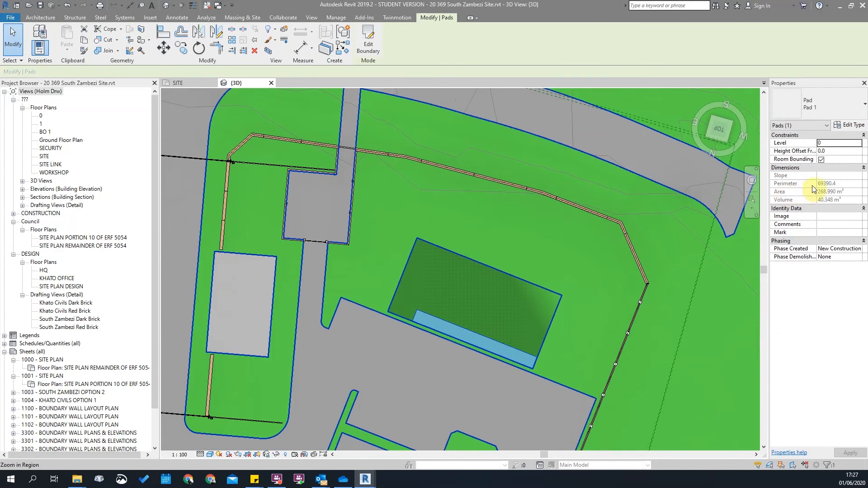
pyautogui.click(841, 142)
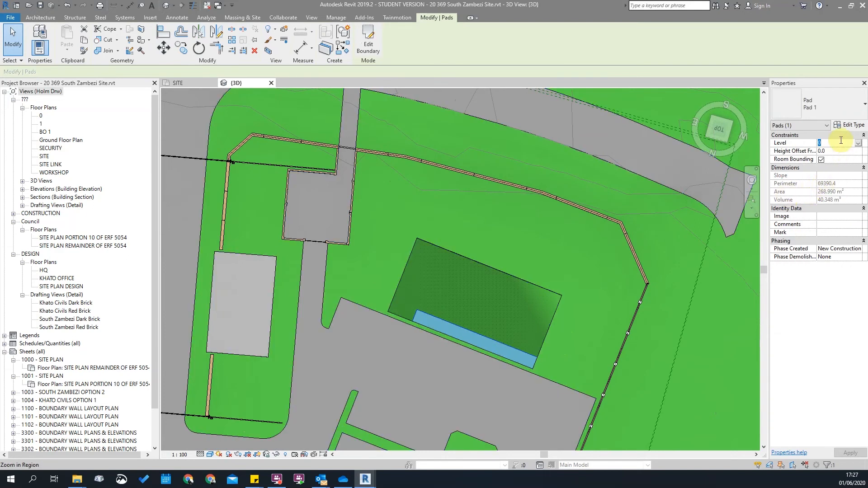
pyautogui.write('186')
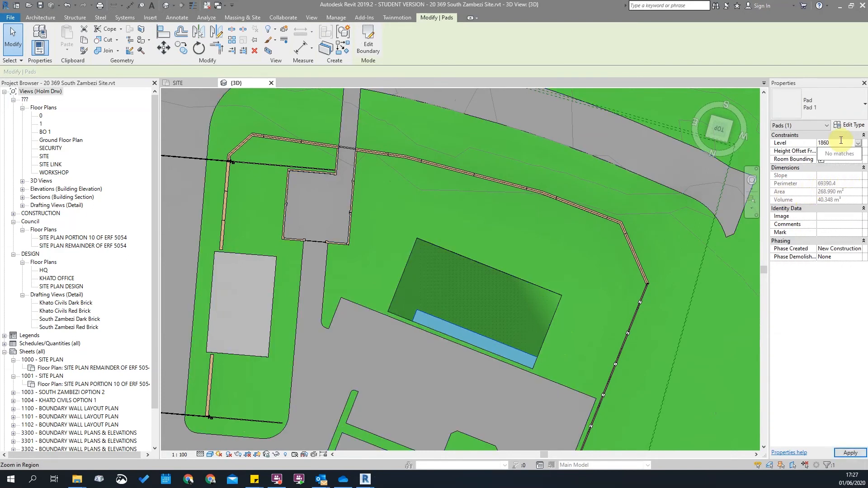
pyautogui.write('0000')
pyautogui.press('Return')
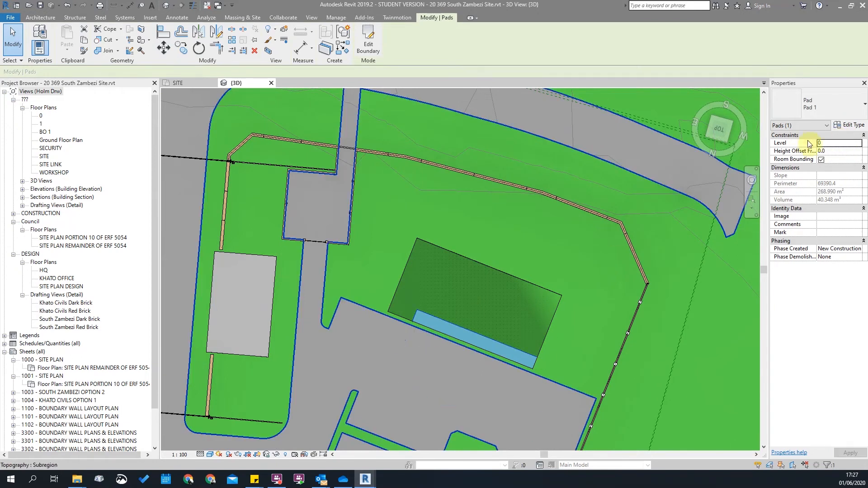
pyautogui.press('Escape')
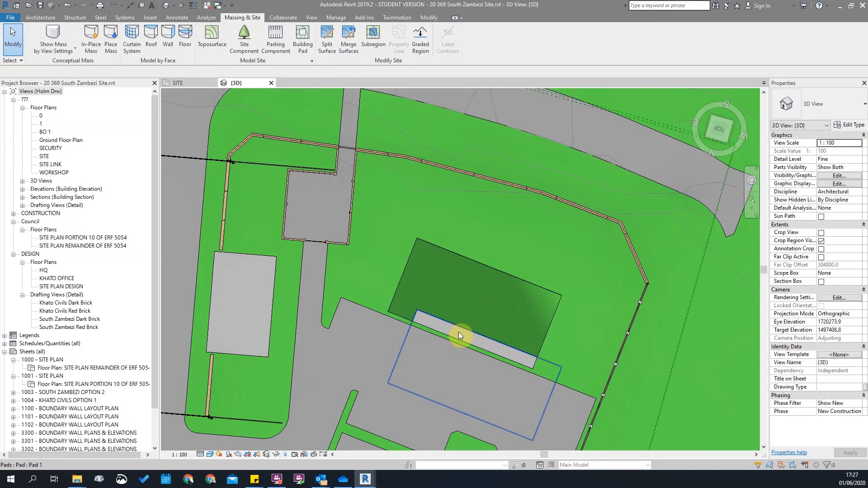
# Step: Set the new pad's height offset from level to 1650000 and check its position against the ground
pyautogui.click(458, 332)
pyautogui.click(832, 143)
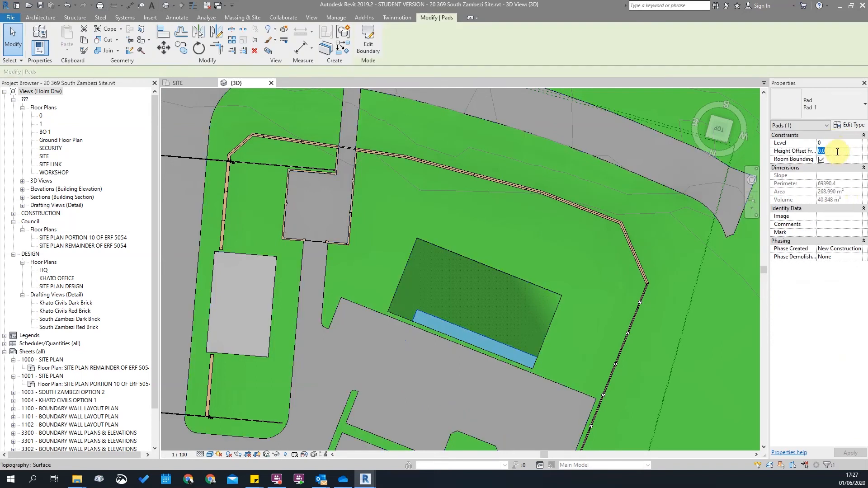
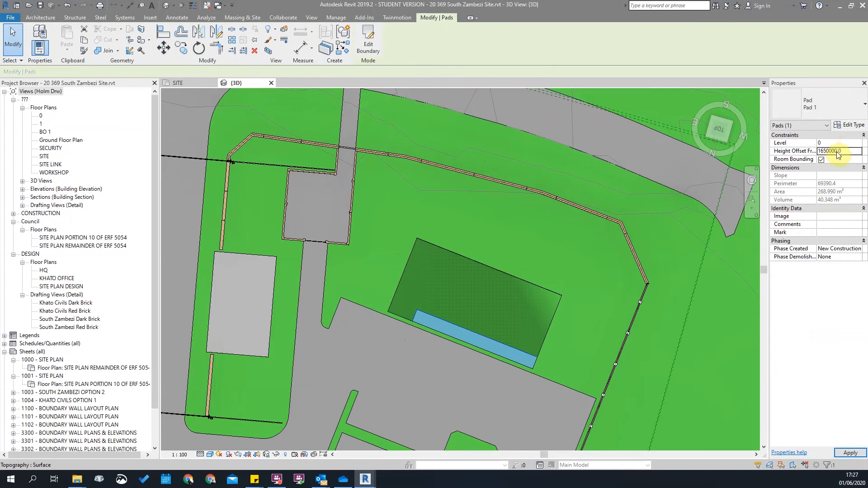
pyautogui.scroll(-2, 463, 283)
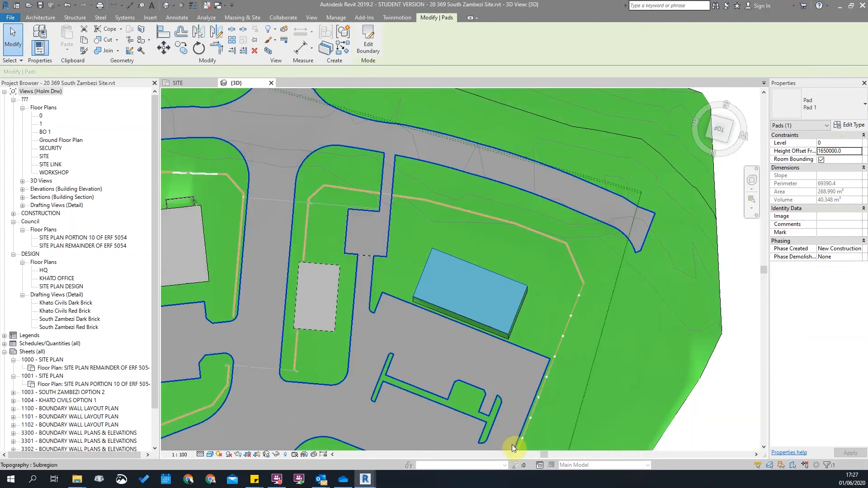
pyautogui.keyDown('shift'); pyautogui.moveTo(512, 445); pyautogui.dragTo(465, 216, button='middle'); pyautogui.keyUp('shift')
pyautogui.scroll(-3, 465, 216)
pyautogui.moveTo(494, 365); pyautogui.dragTo(496, 276, button='middle')
# Step: Set the new pad's height offset from level to 1650 and check it against the site
pyautogui.click(484, 148)
pyautogui.click(487, 163)
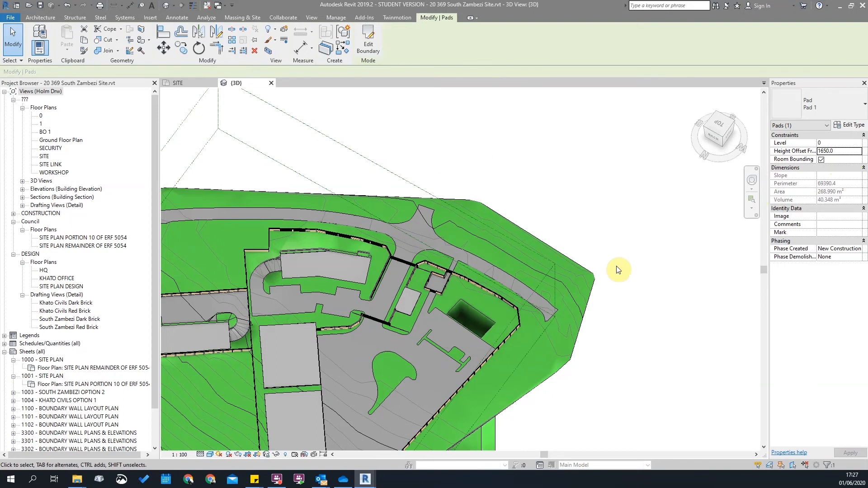
pyautogui.scroll(3, 497, 318)
pyautogui.keyDown('shift'); pyautogui.moveTo(539, 242); pyautogui.dragTo(546, 260, button='middle'); pyautogui.keyUp('shift')
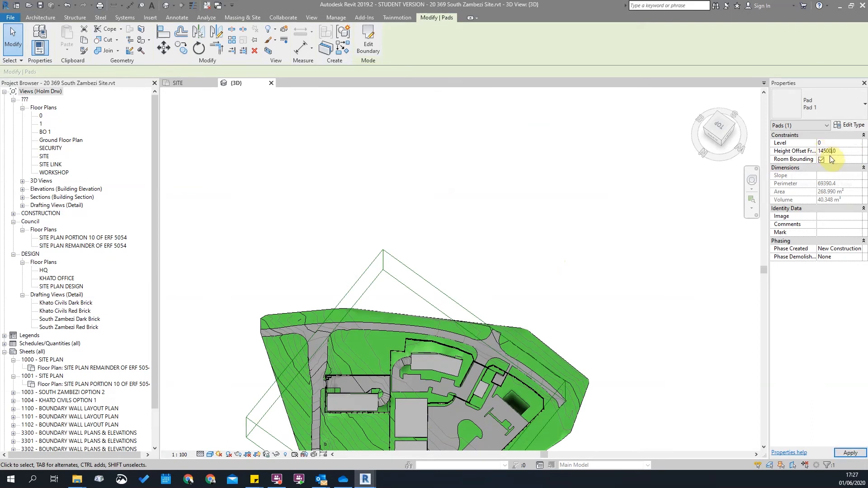
# Step: Try height offsets of 1450000 and 1480000 for the new pad, checking the excavation depth
pyautogui.write('00')
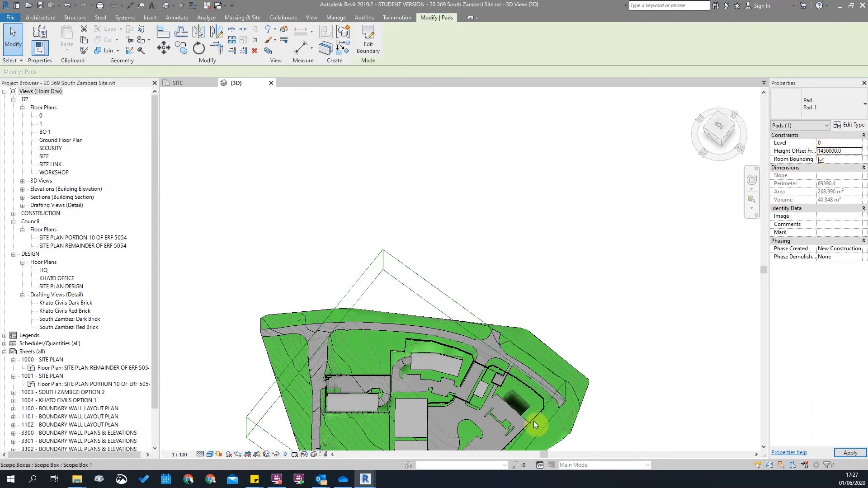
pyautogui.scroll(3, 512, 421)
pyautogui.scroll(3, 525, 407)
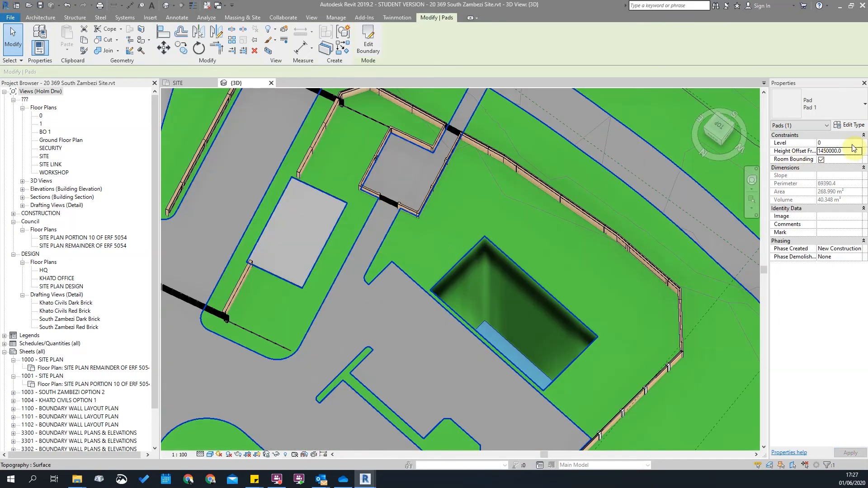
pyautogui.click(849, 152)
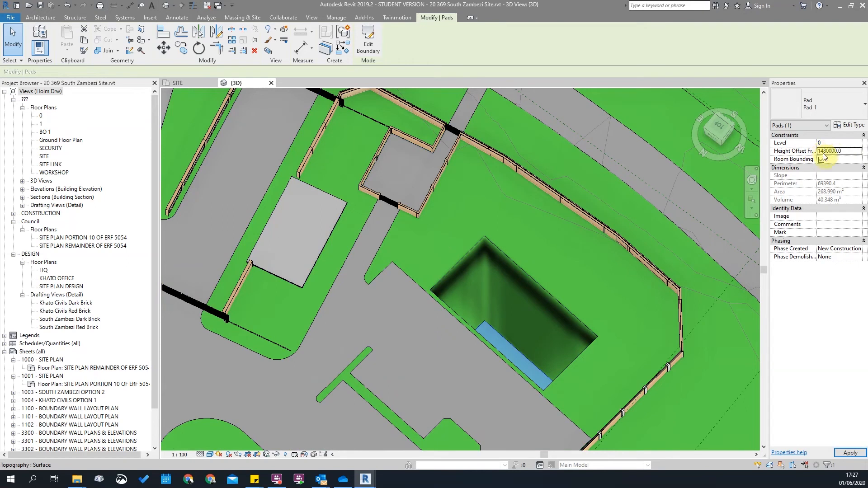
pyautogui.keyDown('shift'); pyautogui.moveTo(500, 345); pyautogui.dragTo(540, 318, button='middle'); pyautogui.keyUp('shift')
# Step: Set the new pad's height offset from level to 1485000 and check the excavation from several angles
pyautogui.click(850, 150)
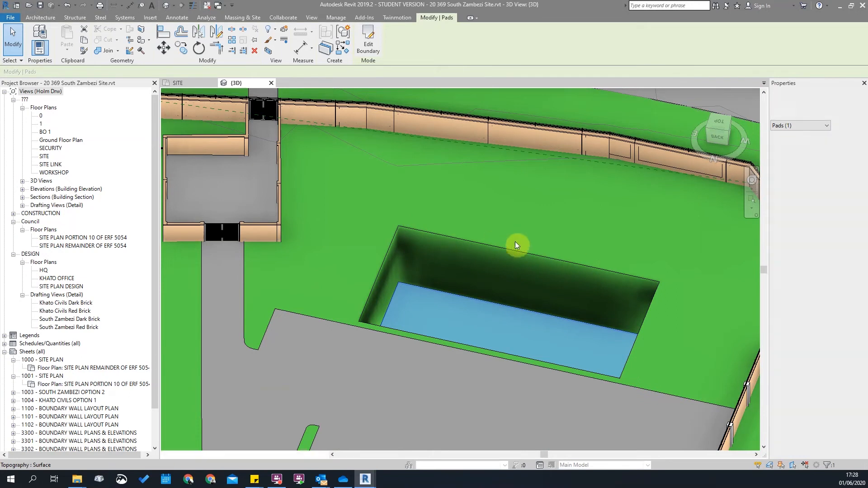
pyautogui.keyDown('shift'); pyautogui.moveTo(512, 241); pyautogui.dragTo(489, 280, button='middle'); pyautogui.keyUp('shift')
pyautogui.keyDown('shift'); pyautogui.moveTo(591, 329); pyautogui.dragTo(590, 273, button='middle'); pyautogui.keyUp('shift')
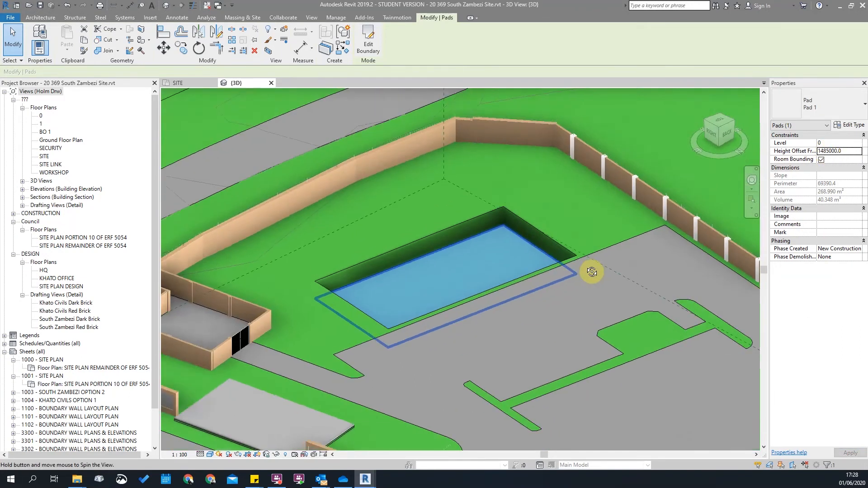
pyautogui.scroll(-5, 451, 284)
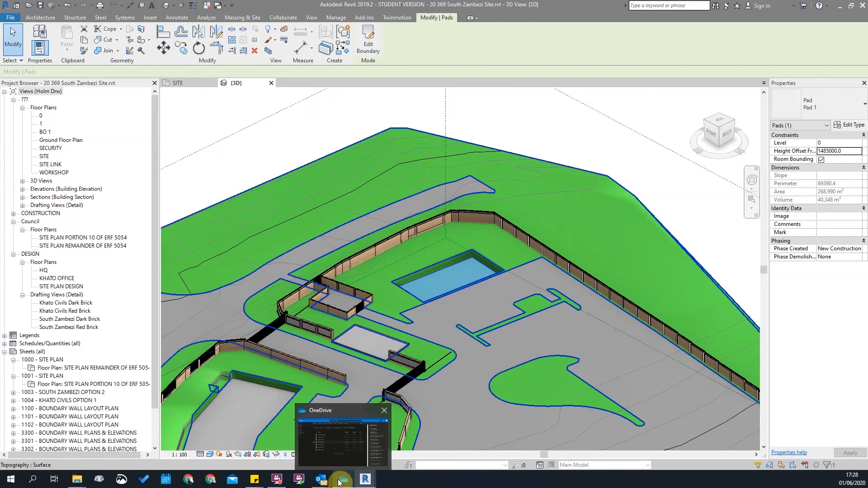
pyautogui.scroll(2, 434, 267)
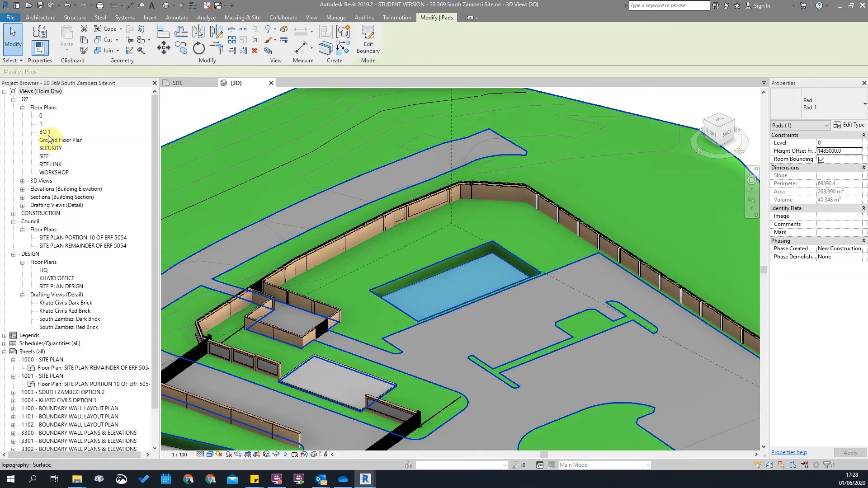
# Step: Open the floor plan SITE PLAN REMAINDER OF ERF 5054 and select the filled region that represents the road surface
pyautogui.click(55, 371)
pyautogui.doubleClick(115, 367)
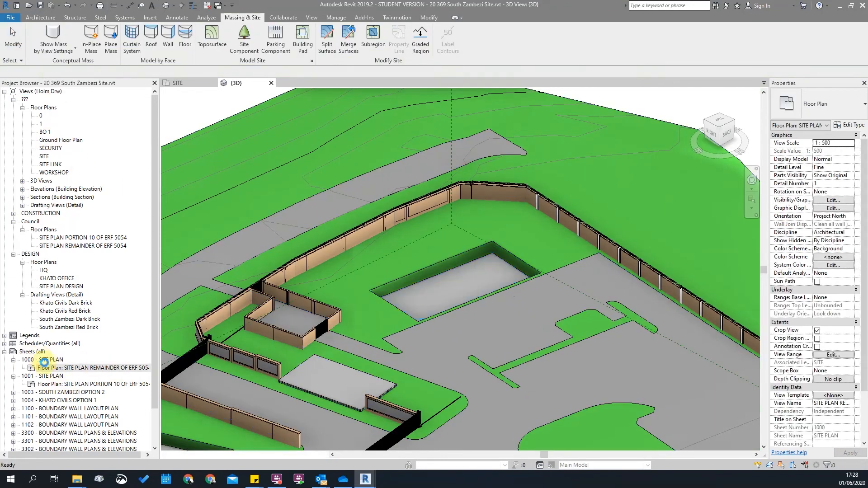
pyautogui.scroll(3, 388, 365)
pyautogui.scroll(3, 358, 172)
pyautogui.press('Escape')
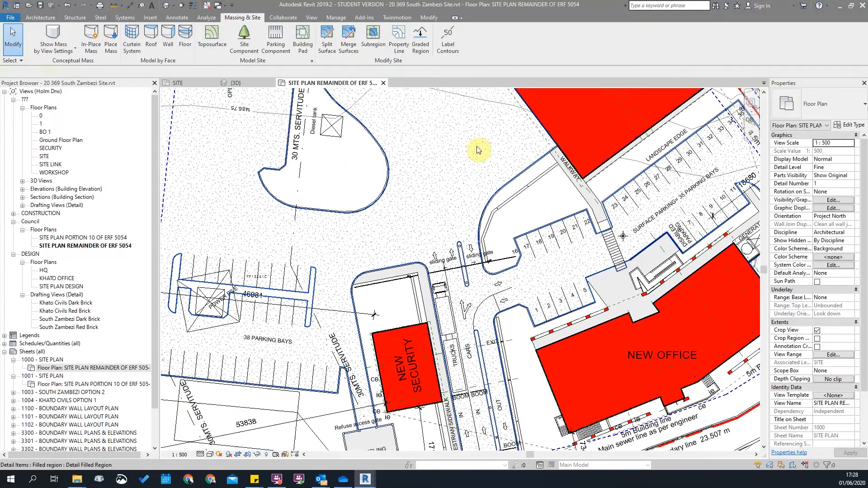
pyautogui.scroll(-2, 479, 149)
pyautogui.click(456, 170)
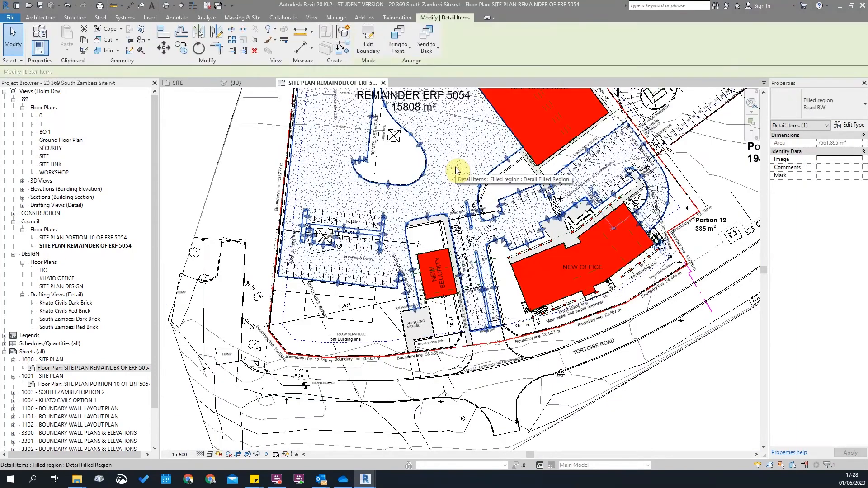
# Step: Examine how the Road BW filled region runs around the buildings on the remainder of Erf 5054
pyautogui.moveTo(465, 155); pyautogui.dragTo(438, 234, button='middle')
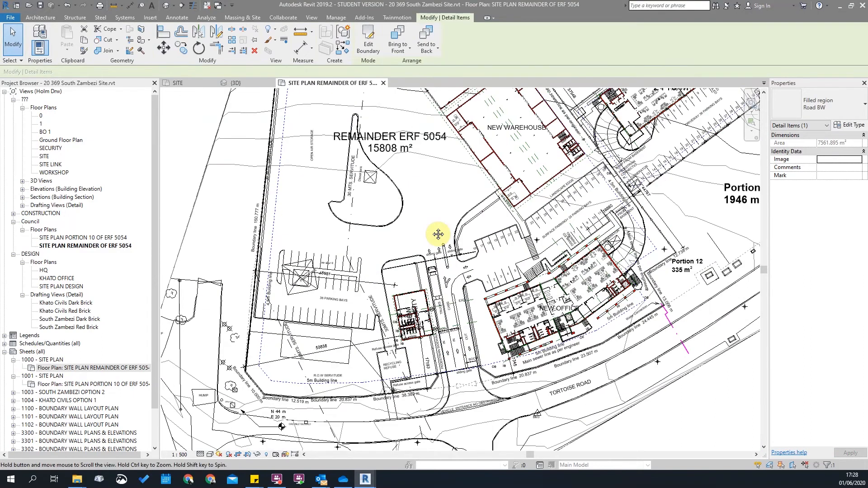
pyautogui.press('Escape')
pyautogui.moveTo(489, 287); pyautogui.dragTo(490, 288, button='middle')
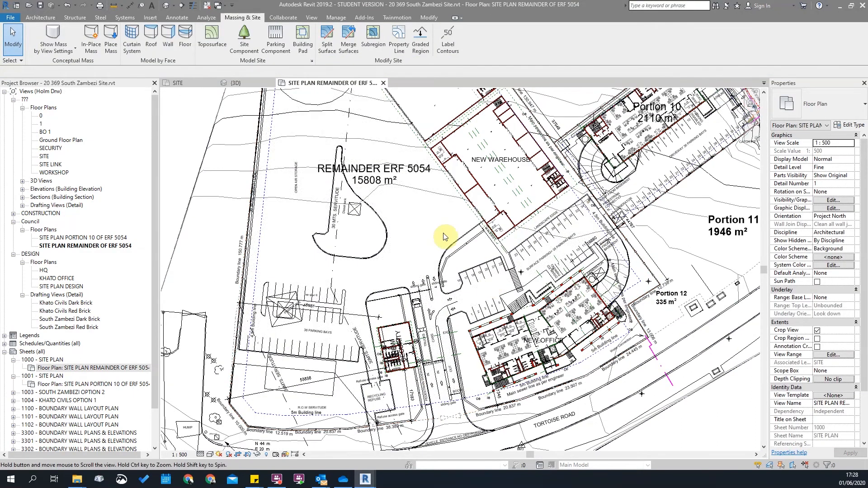
pyautogui.moveTo(444, 236); pyautogui.dragTo(442, 318, button='middle')
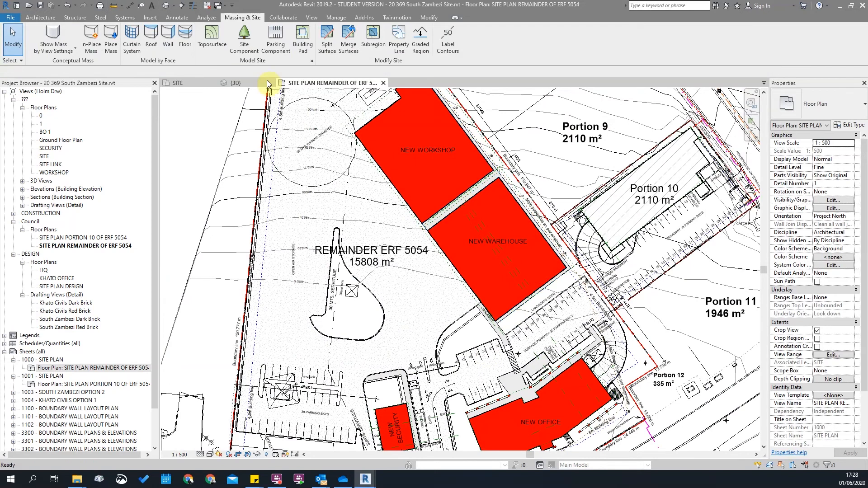
pyautogui.click(411, 209)
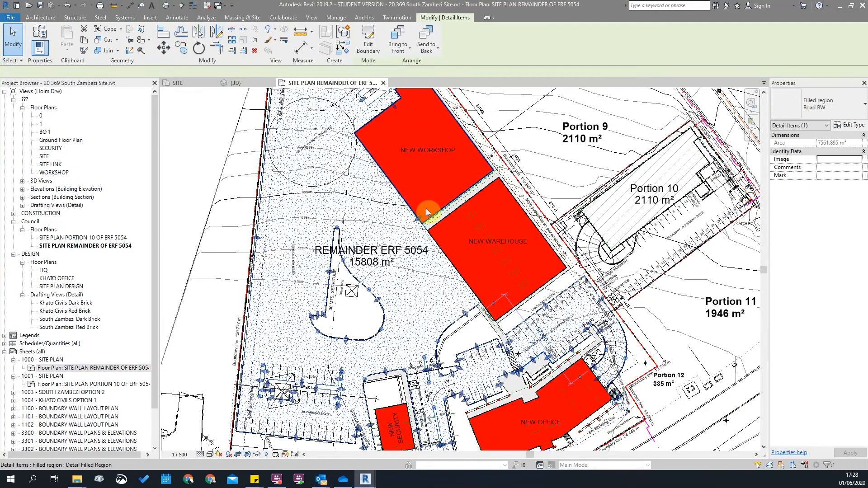
pyautogui.press('Escape')
# Step: Inspect the parking bays, walkway and security building area on the site plan, checking one parking bay line
pyautogui.scroll(3, 482, 389)
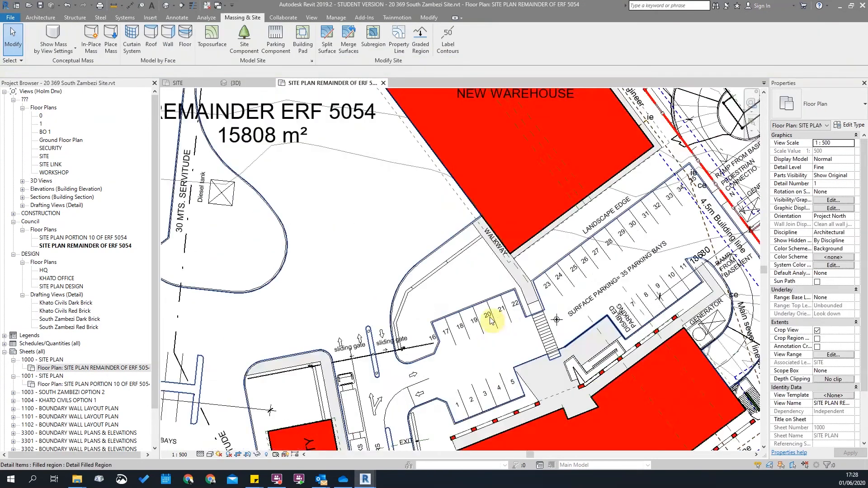
pyautogui.scroll(2, 471, 337)
pyautogui.click(478, 337)
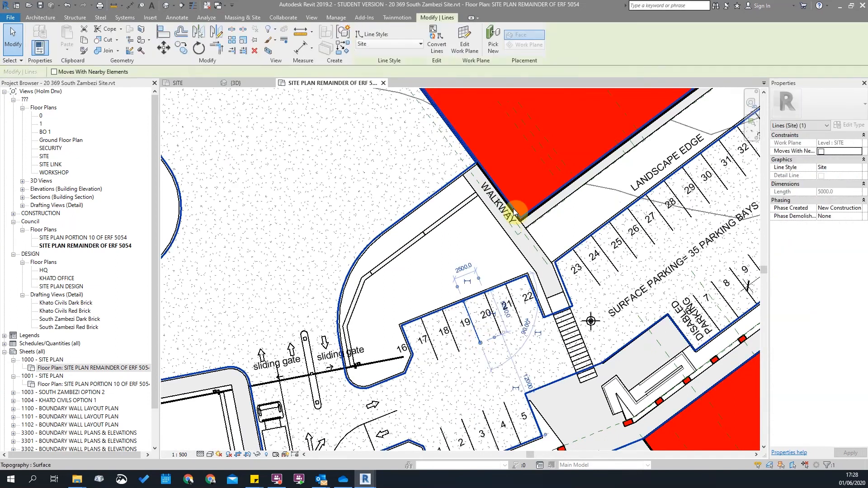
pyautogui.press('Escape')
pyautogui.scroll(-6, 513, 208)
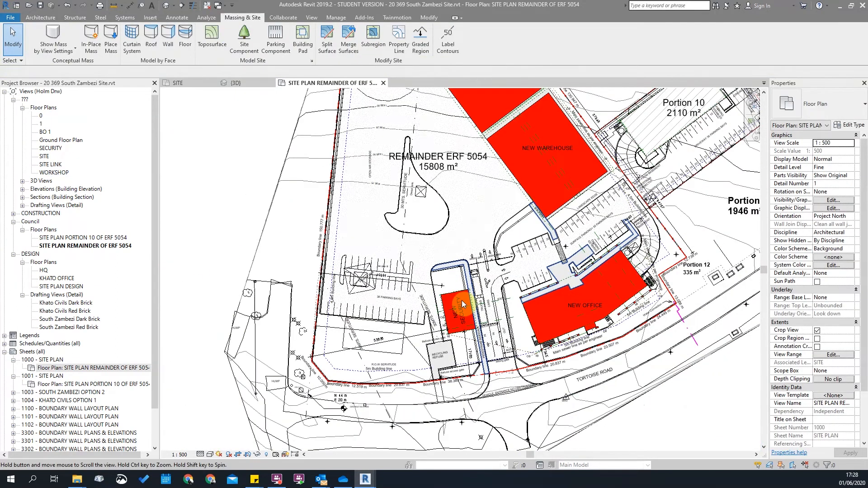
pyautogui.scroll(2, 385, 285)
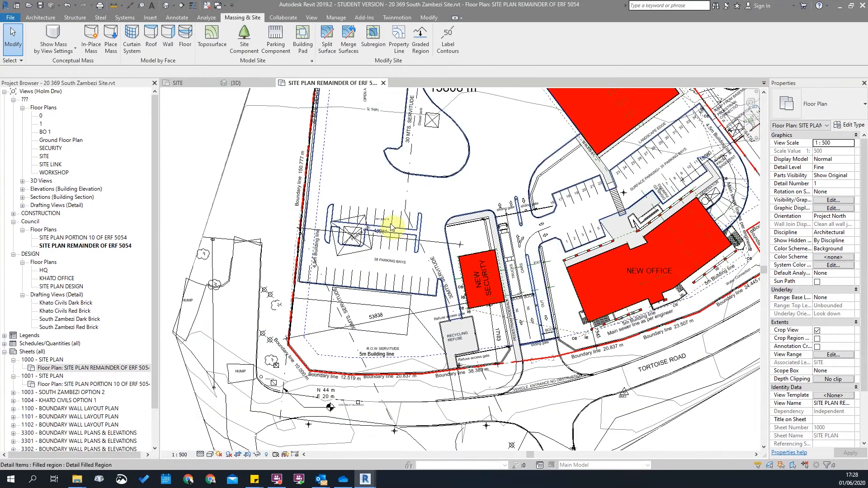
pyautogui.scroll(2, 392, 227)
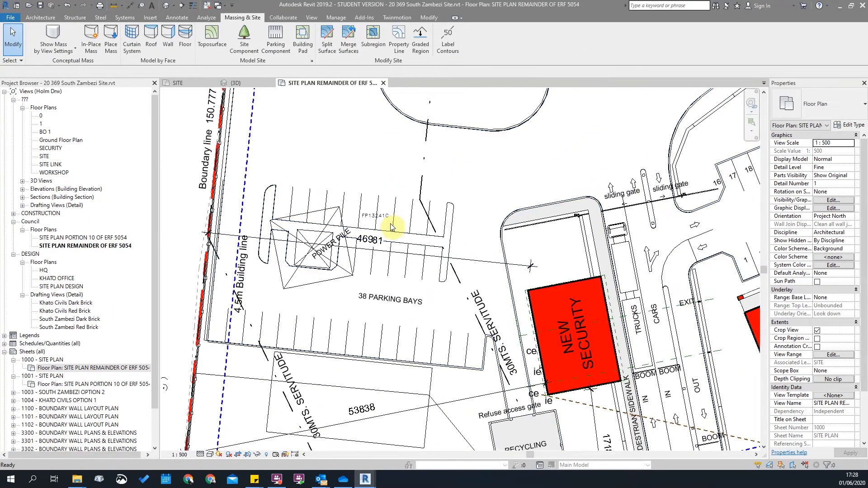
# Step: Open the floor plan SITE PLAN PORTION 10 OF ERF 5054 and examine its entrance, boundary lines and parking areas
pyautogui.click(75, 384)
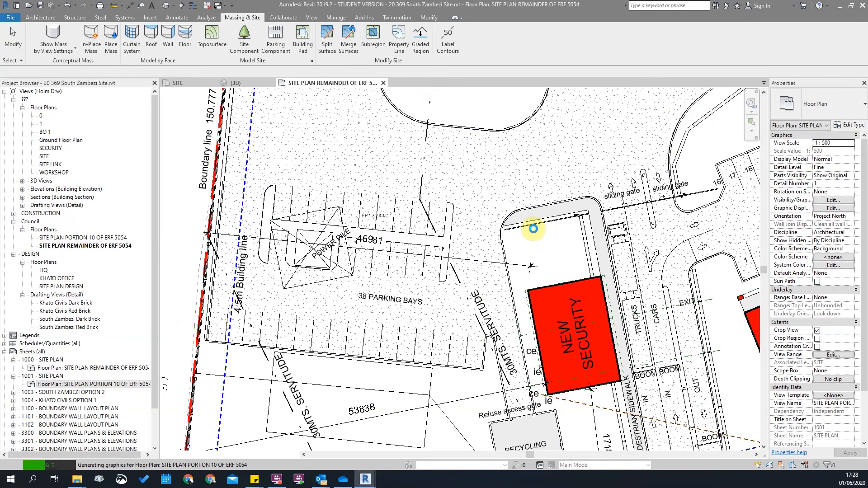
pyautogui.scroll(-5, 459, 223)
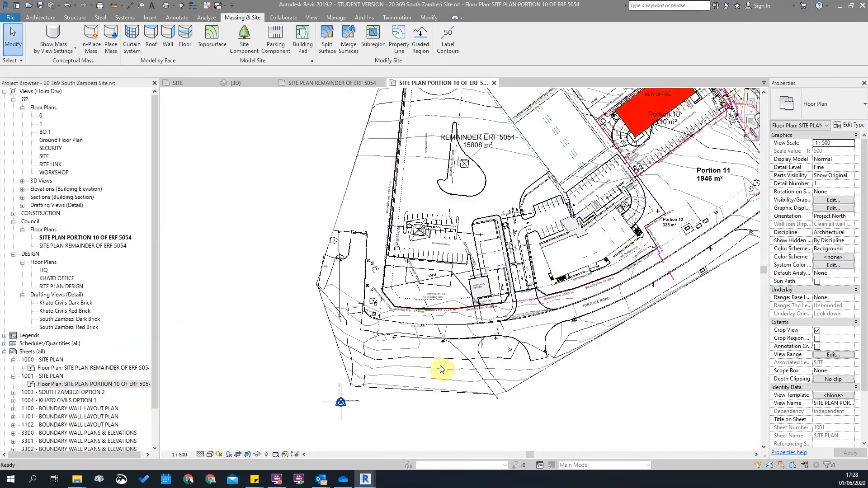
pyautogui.scroll(3, 422, 264)
pyautogui.scroll(4, 575, 329)
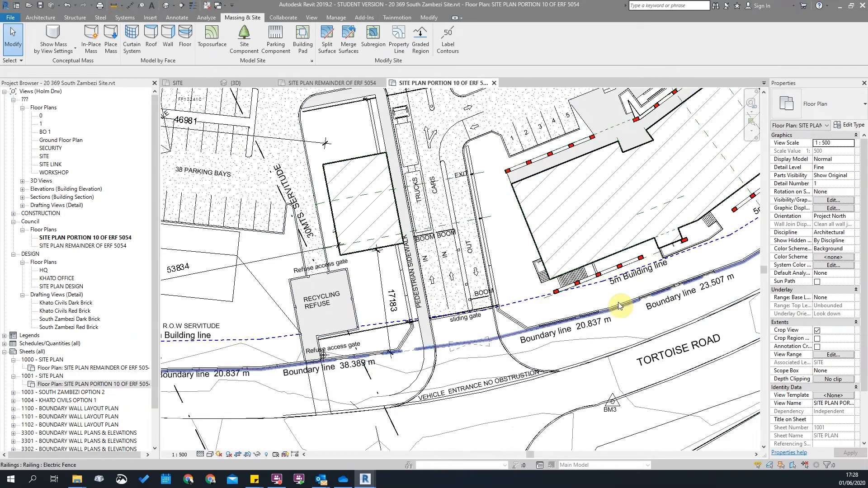
pyautogui.scroll(-1, 621, 306)
pyautogui.scroll(1, 443, 213)
pyautogui.scroll(1, 188, 299)
pyautogui.scroll(-1, 349, 320)
pyautogui.scroll(1, 388, 300)
pyautogui.scroll(-3, 387, 300)
pyautogui.scroll(3, 342, 300)
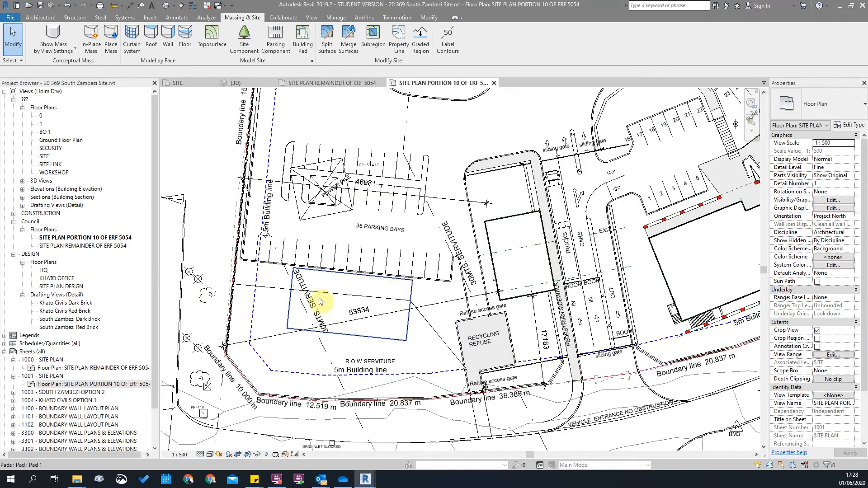
# Step: Check the new pad below the 38 parking bays in plan and review the rest of the Portion 10 site plan
pyautogui.scroll(1, 351, 288)
pyautogui.click(354, 278)
pyautogui.scroll(-3, 396, 307)
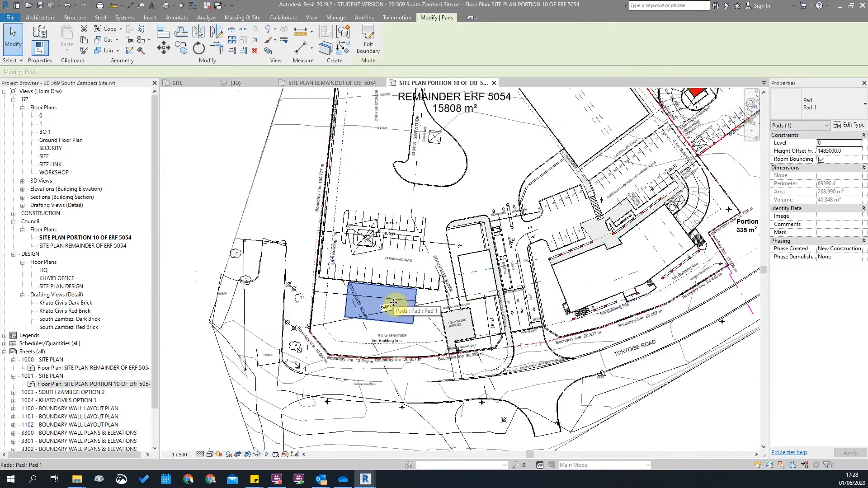
pyautogui.scroll(3, 395, 308)
pyautogui.click(422, 319)
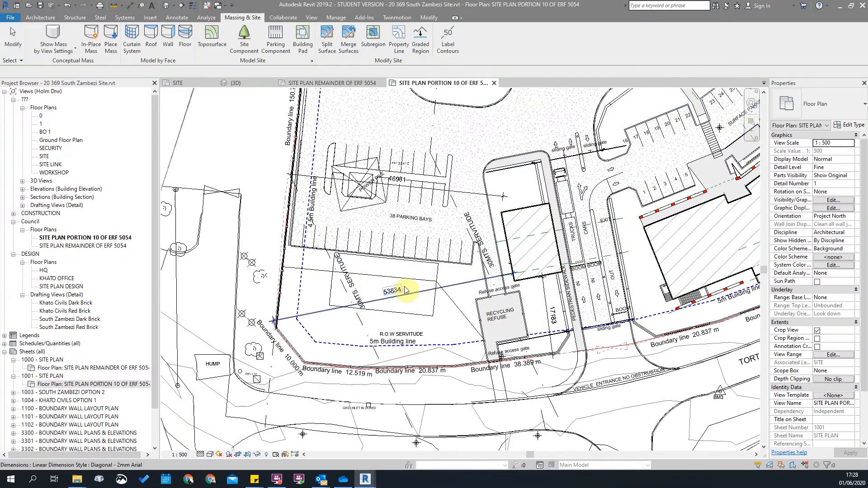
pyautogui.scroll(-1, 430, 262)
pyautogui.scroll(-2, 547, 246)
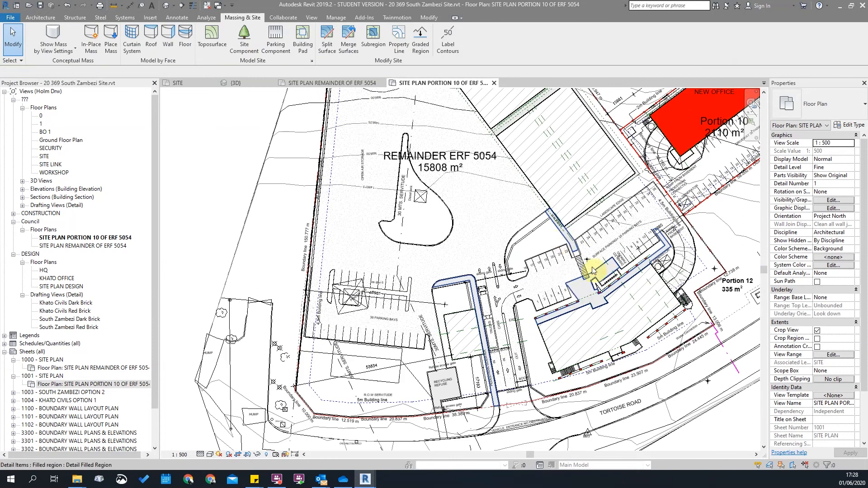
pyautogui.moveTo(577, 297); pyautogui.dragTo(441, 288, button='middle')
pyautogui.scroll(3, 486, 274)
pyautogui.scroll(-6, 488, 274)
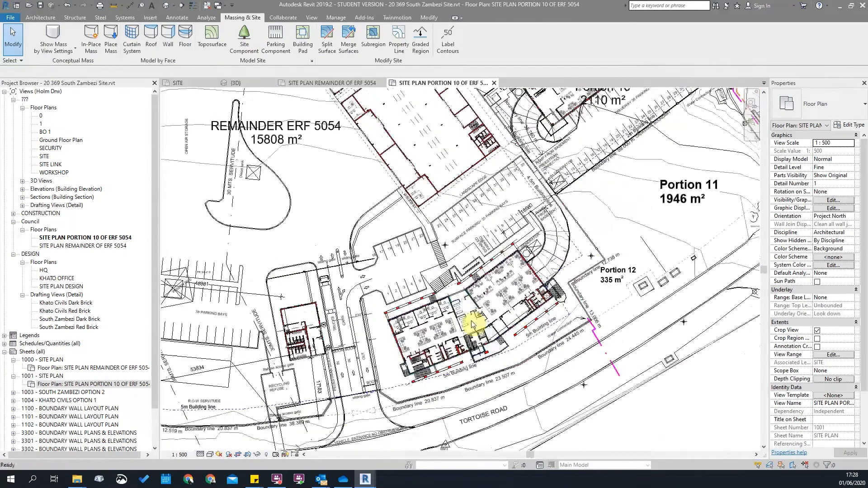
pyautogui.scroll(1, 507, 326)
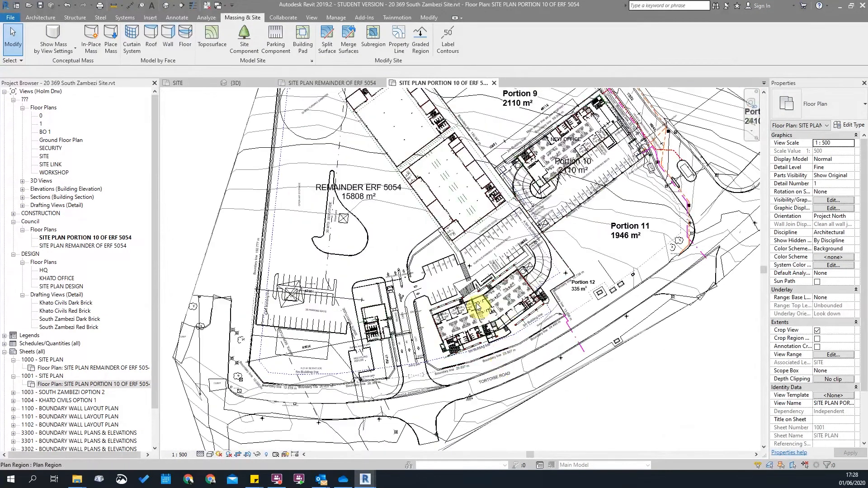
pyautogui.scroll(-2, 478, 307)
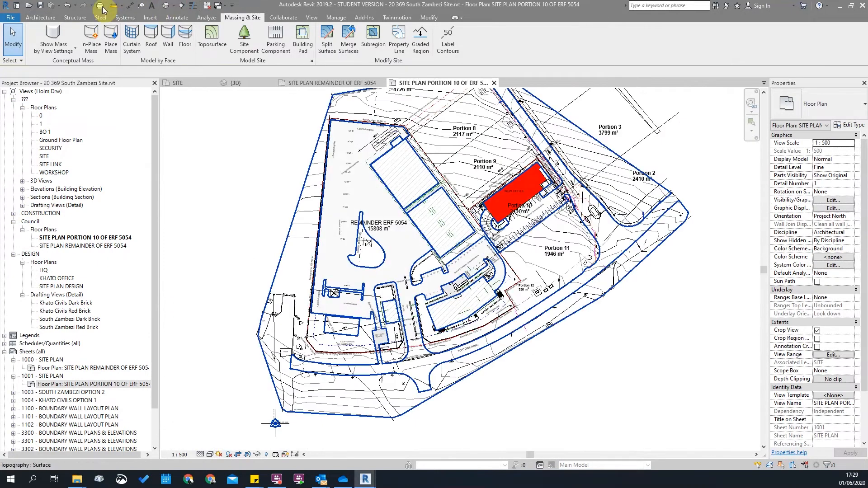
# Step: Switch to the 3D view, check the warehouse pad's level and height offset, and view the neighbouring workshop pad
pyautogui.click(166, 5)
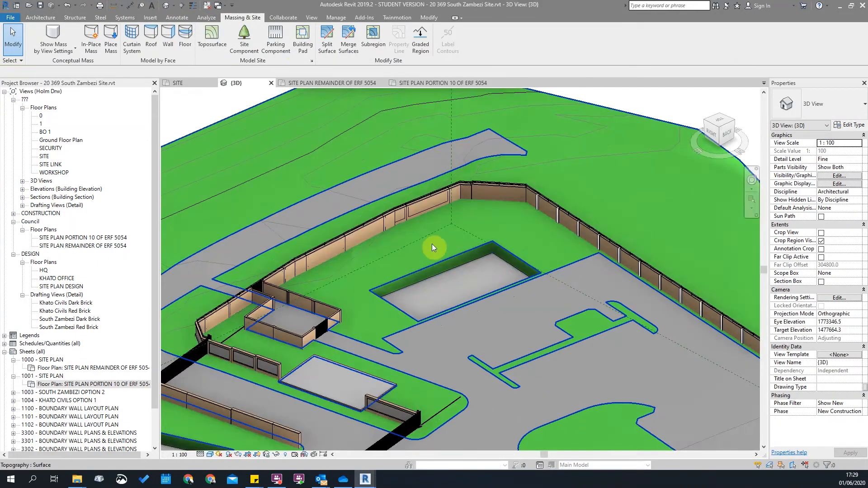
pyautogui.scroll(4, 367, 362)
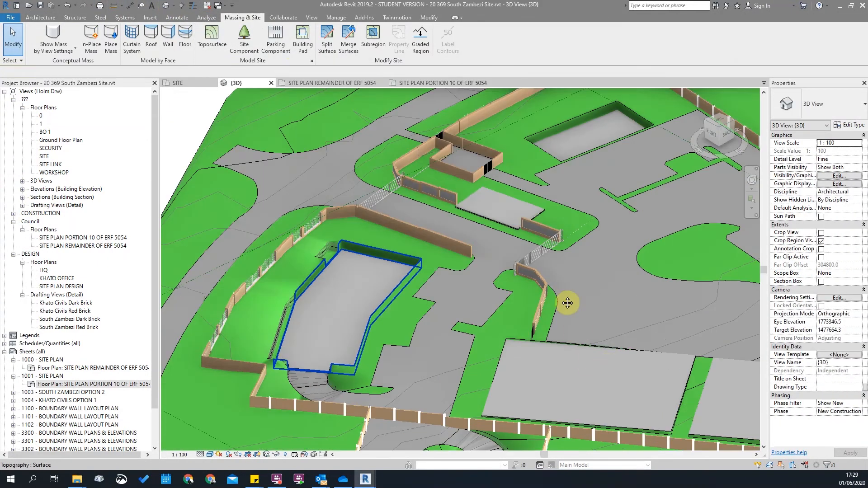
pyautogui.moveTo(568, 303); pyautogui.dragTo(498, 163, button='middle')
pyautogui.click(389, 229)
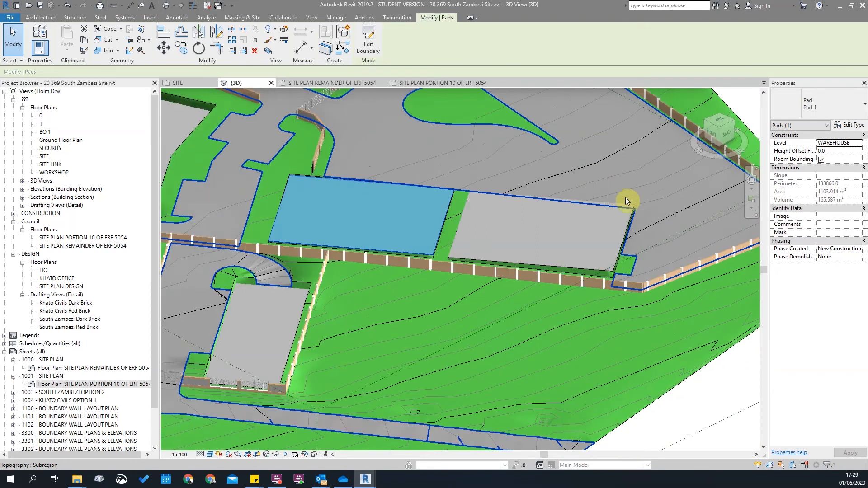
pyautogui.scroll(-4, 674, 285)
pyautogui.keyDown('shift'); pyautogui.moveTo(674, 286); pyautogui.dragTo(378, 238, button='middle'); pyautogui.keyUp('shift')
pyautogui.scroll(3, 385, 249)
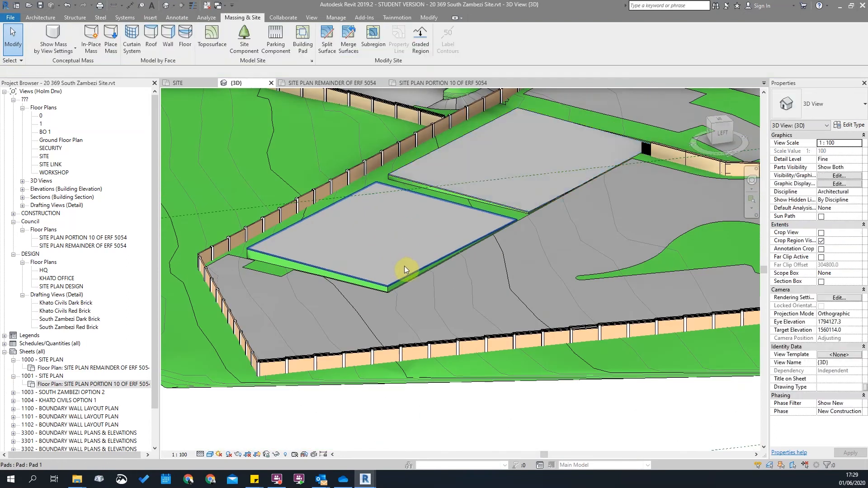
# Step: Inspect the level and height offset of the office pad and the HQ pad from several angles
pyautogui.keyDown('shift'); pyautogui.moveTo(601, 269); pyautogui.dragTo(496, 249, button='middle'); pyautogui.keyUp('shift')
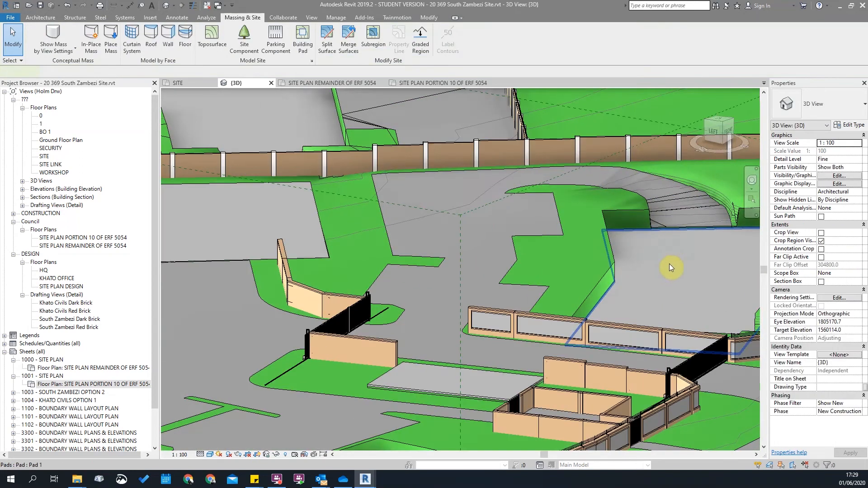
pyautogui.click(669, 264)
pyautogui.keyDown('shift'); pyautogui.moveTo(588, 303); pyautogui.dragTo(350, 302, button='middle'); pyautogui.keyUp('shift')
pyautogui.scroll(-2, 350, 303)
pyautogui.keyDown('shift'); pyautogui.moveTo(596, 298); pyautogui.dragTo(541, 288, button='middle'); pyautogui.keyUp('shift')
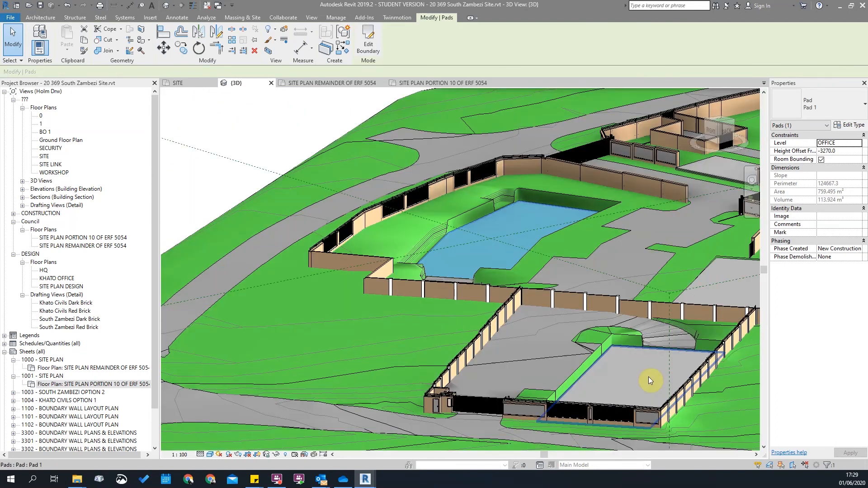
pyautogui.click(575, 285)
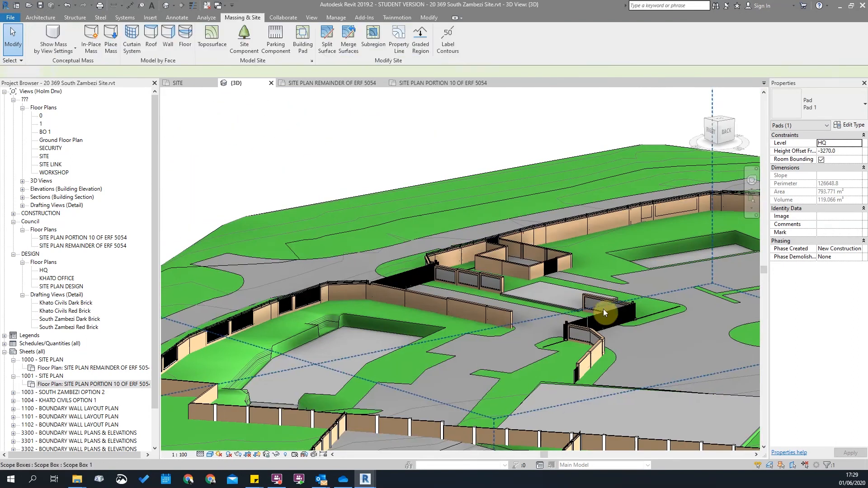
pyautogui.press('Escape')
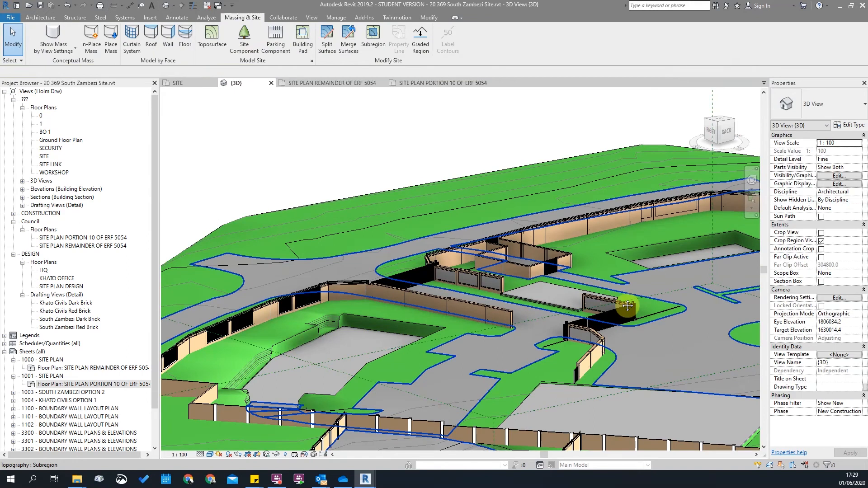
# Step: Select the new pad beside the parking area and try height offsets of 1495000 and 149000 from its level
pyautogui.moveTo(627, 305); pyautogui.dragTo(415, 212, button='middle')
pyautogui.click(414, 213)
pyautogui.scroll(4, 339, 196)
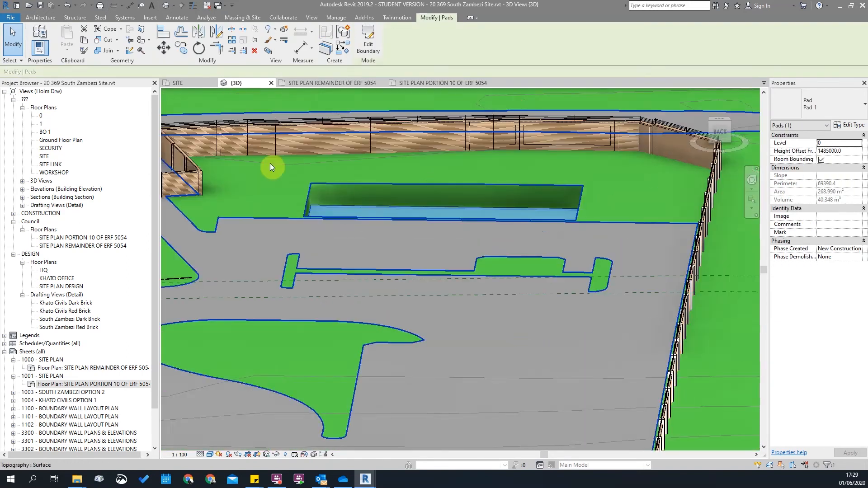
pyautogui.scroll(2, 339, 196)
pyautogui.keyDown('shift'); pyautogui.moveTo(434, 240); pyautogui.dragTo(401, 209, button='middle'); pyautogui.keyUp('shift')
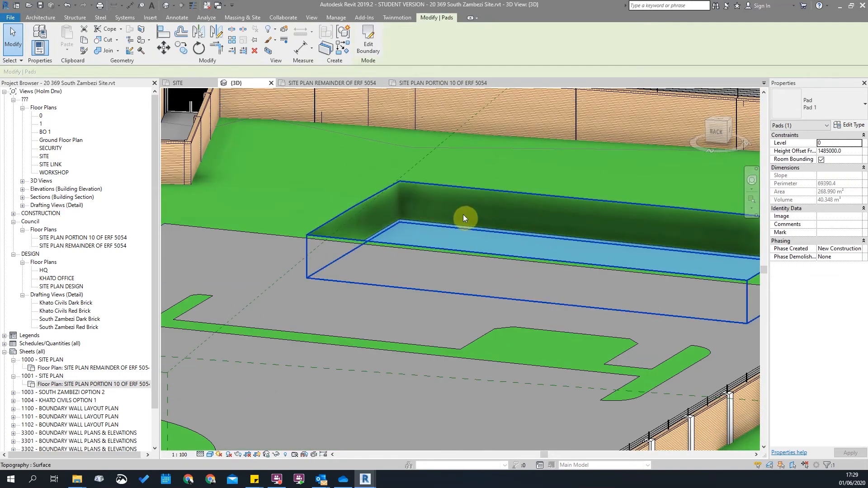
pyautogui.click(828, 151)
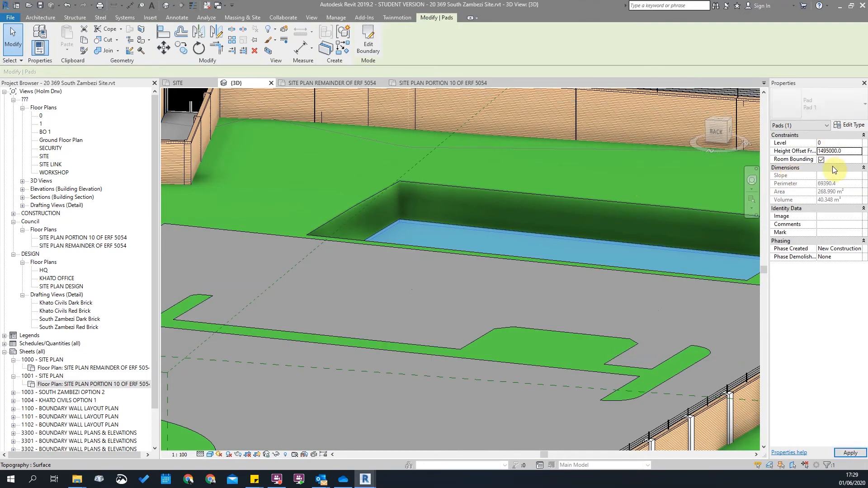
pyautogui.scroll(-3, 492, 304)
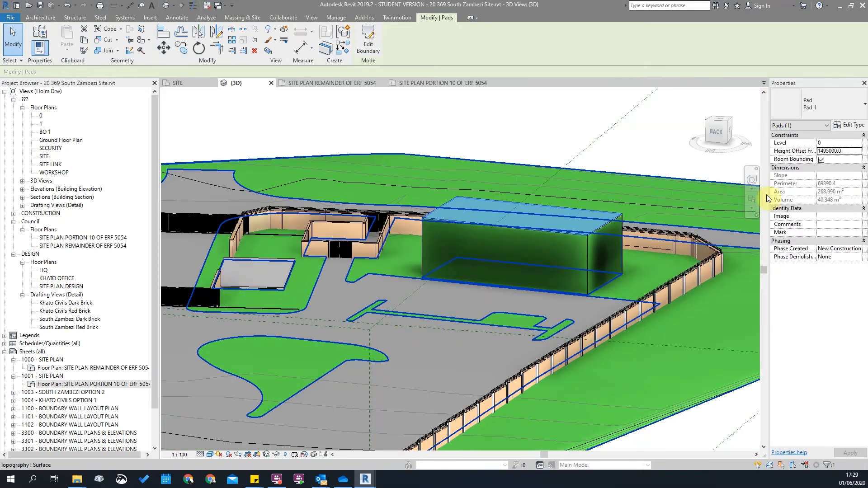
pyautogui.click(848, 152)
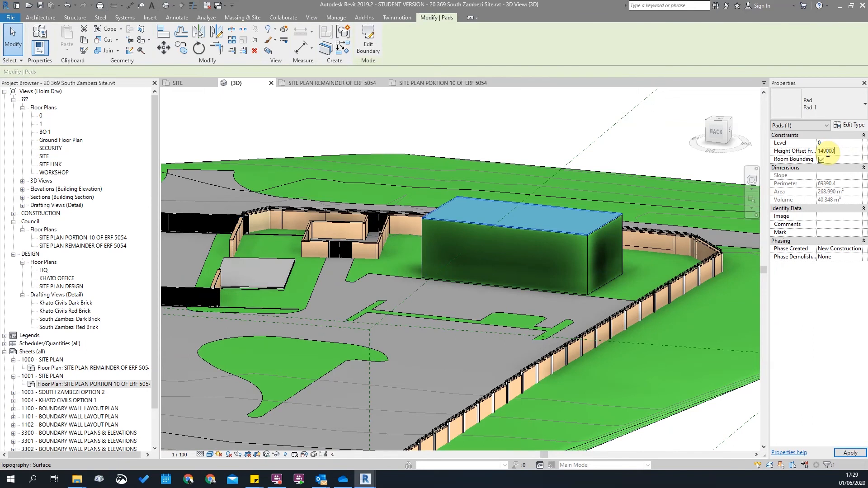
pyautogui.scroll(3, 485, 295)
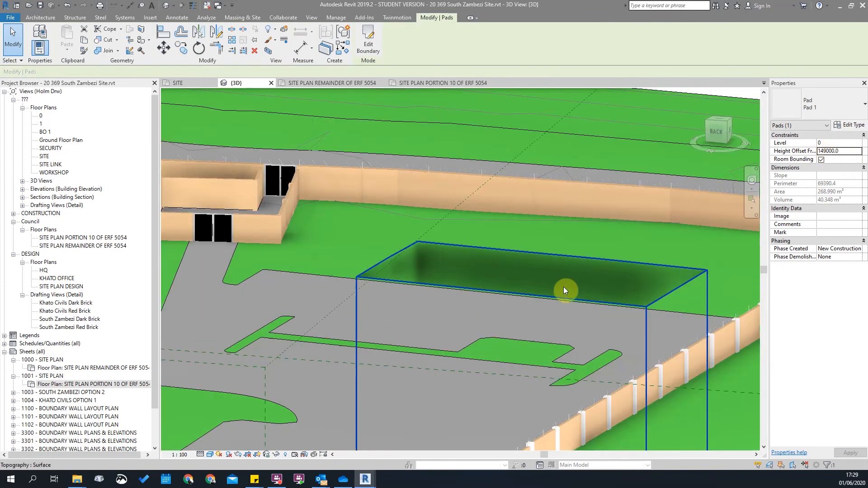
# Step: Correct the new pad's height offset from level so that the pad sits raised above the surrounding ground
pyautogui.click(838, 152)
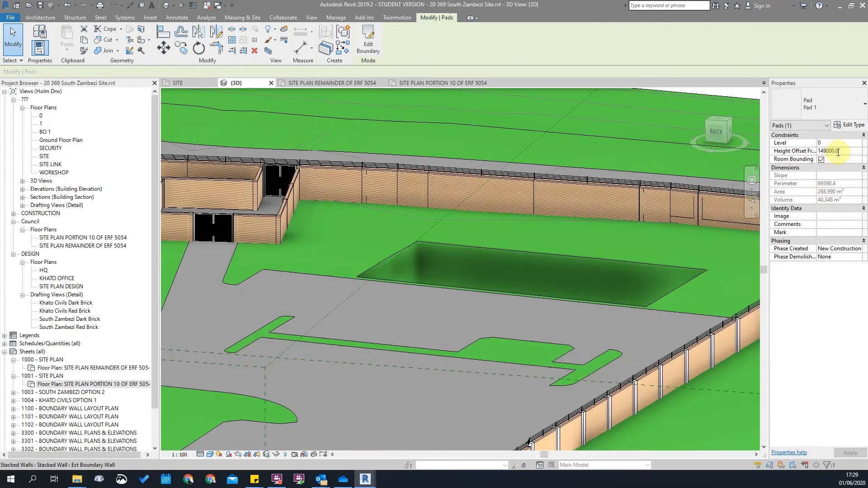
pyautogui.press('Escape')
pyautogui.scroll(3, 636, 256)
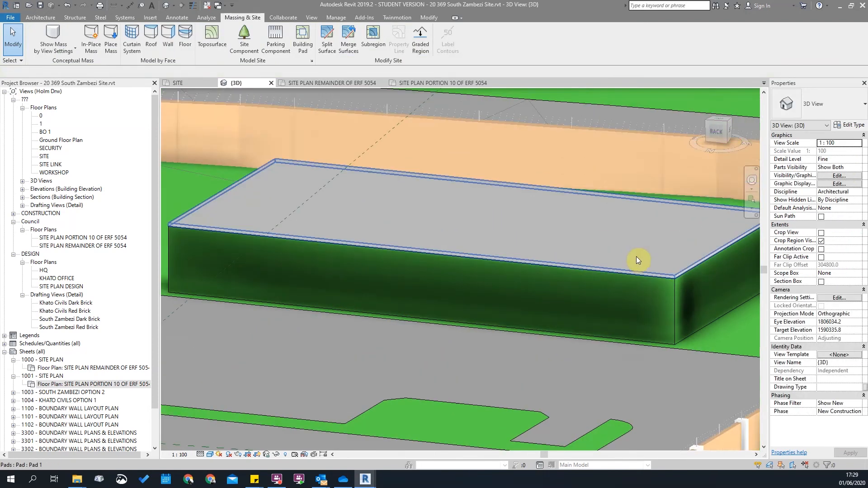
# Step: Select the raised pad beside the parking area and check its level and height offset from the side
pyautogui.scroll(-4, 643, 276)
pyautogui.scroll(4, 561, 297)
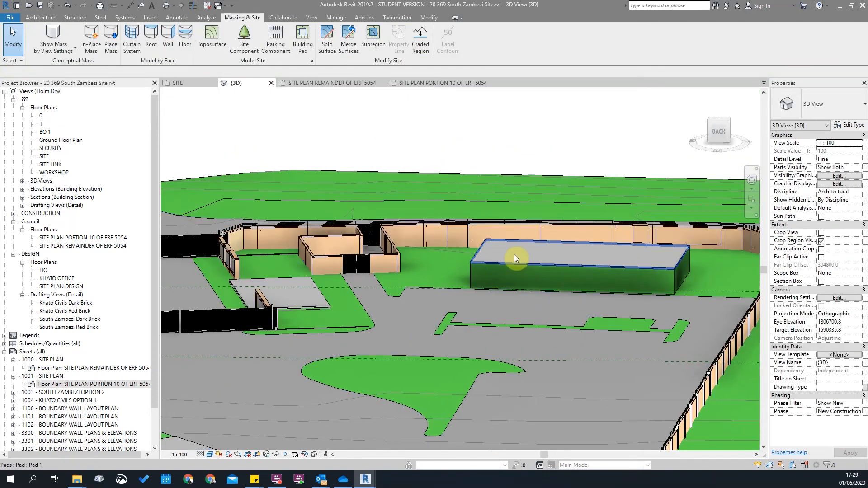
pyautogui.click(526, 270)
pyautogui.scroll(-3, 526, 270)
pyautogui.keyDown('shift'); pyautogui.moveTo(585, 316); pyautogui.dragTo(540, 299, button='middle'); pyautogui.keyUp('shift')
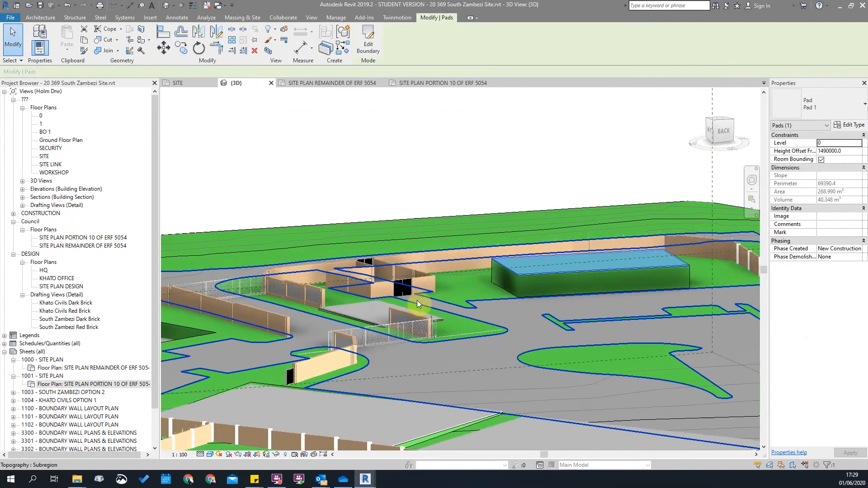
# Step: Select the security building's pad and check its level and height offset against the surrounding ground
pyautogui.scroll(-3, 403, 301)
pyautogui.keyDown('shift'); pyautogui.moveTo(403, 302); pyautogui.dragTo(379, 361, button='middle'); pyautogui.keyUp('shift')
pyautogui.scroll(5, 379, 359)
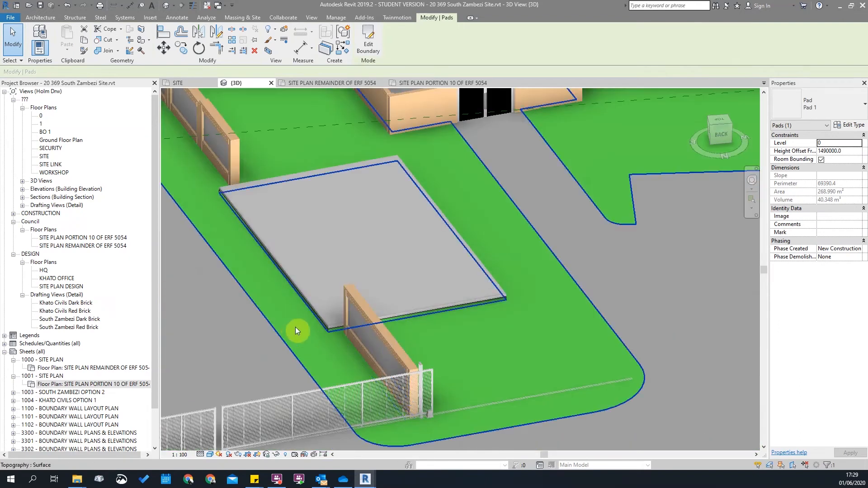
pyautogui.click(326, 323)
pyautogui.scroll(-3, 466, 249)
pyautogui.keyDown('shift'); pyautogui.moveTo(466, 249); pyautogui.dragTo(509, 415, button='middle'); pyautogui.keyUp('shift')
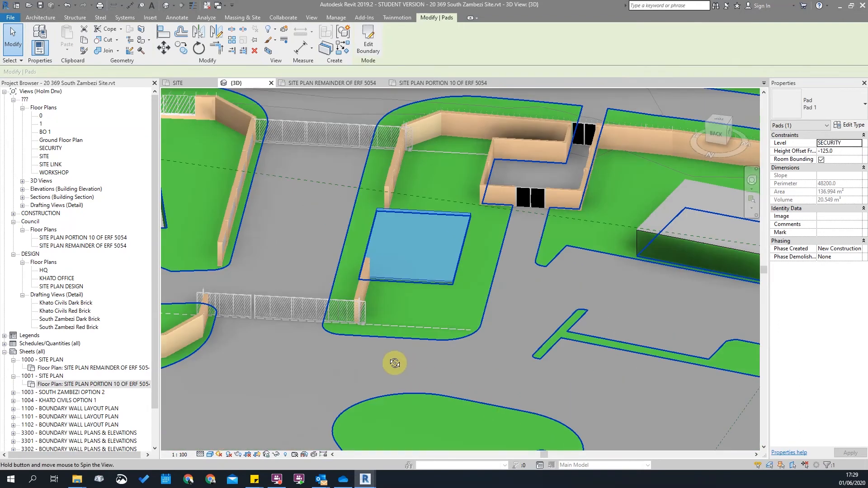
pyautogui.keyDown('shift'); pyautogui.moveTo(395, 363); pyautogui.dragTo(344, 282, button='middle'); pyautogui.keyUp('shift')
# Step: Delete the raised demonstration pad beside the parking area
pyautogui.scroll(-3, 422, 278)
pyautogui.keyDown('shift'); pyautogui.moveTo(426, 265); pyautogui.dragTo(430, 307, button='middle'); pyautogui.keyUp('shift')
pyautogui.click(481, 340)
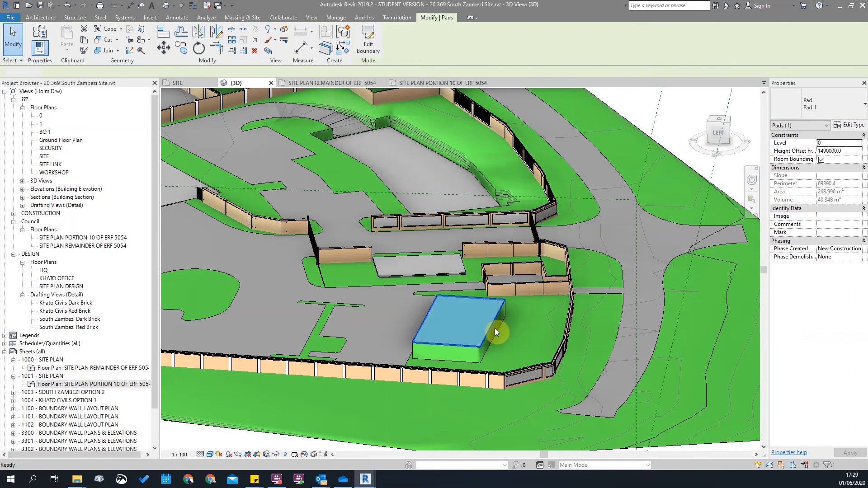
pyautogui.press('Delete')
# Step: Look over the remaining site, then select the HQ pad and check its level and height offset
pyautogui.scroll(4, 428, 340)
pyautogui.scroll(-5, 542, 342)
pyautogui.scroll(-3, 535, 331)
pyautogui.keyDown('shift'); pyautogui.moveTo(520, 276); pyautogui.dragTo(431, 329, button='middle'); pyautogui.keyUp('shift')
pyautogui.scroll(3, 394, 213)
pyautogui.scroll(-3, 524, 274)
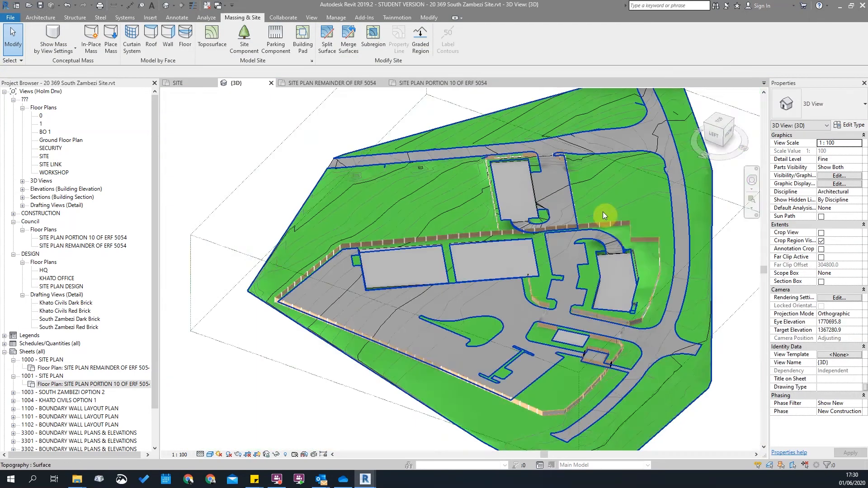
pyautogui.scroll(4, 612, 203)
pyautogui.scroll(-4, 620, 208)
pyautogui.keyDown('shift'); pyautogui.moveTo(642, 290); pyautogui.dragTo(515, 244, button='middle'); pyautogui.keyUp('shift')
pyautogui.moveTo(570, 280); pyautogui.dragTo(604, 259, button='middle')
pyautogui.scroll(5, 506, 276)
pyautogui.click(506, 276)
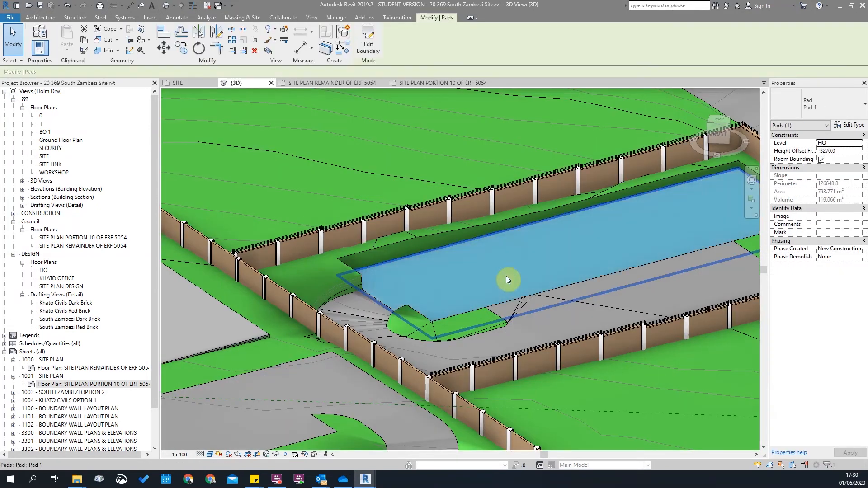
pyautogui.scroll(-3, 506, 275)
pyautogui.scroll(3, 275, 275)
# Step: Check the level and height offset of the warehouse pad and the sunken office pad
pyautogui.click(324, 283)
pyautogui.scroll(-3, 325, 267)
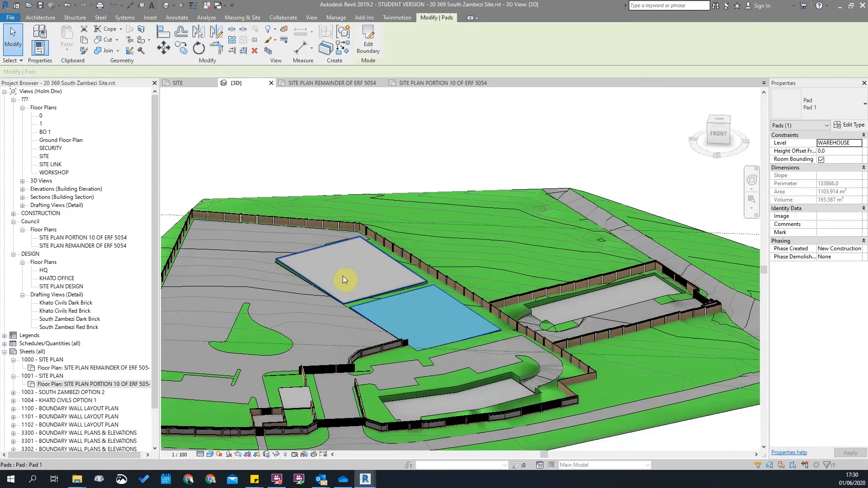
pyautogui.scroll(-2, 438, 352)
pyautogui.scroll(2, 566, 367)
pyautogui.scroll(4, 524, 329)
pyautogui.click(524, 332)
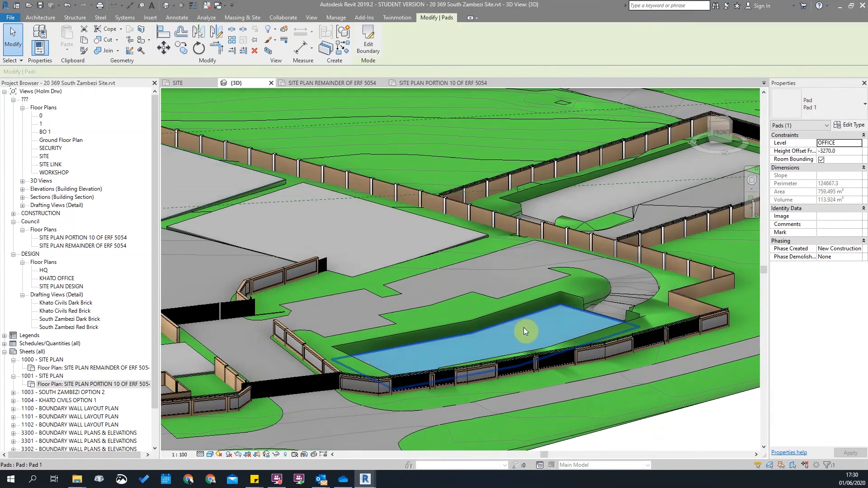
pyautogui.scroll(-5, 523, 327)
pyautogui.press('Escape')
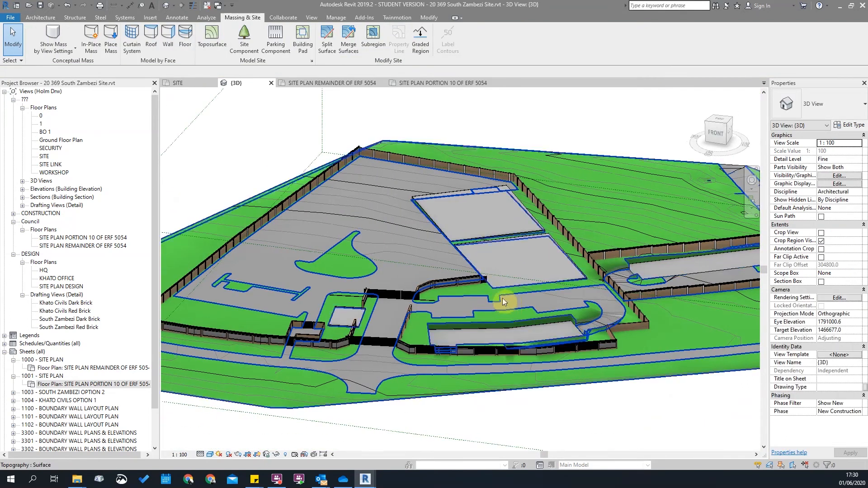
# Step: Turn on the Induction and Security Building, Khato Civils Office, South Zambezi HQ, Warehouse and Workshop links in the 3D view
pyautogui.scroll(-2, 507, 300)
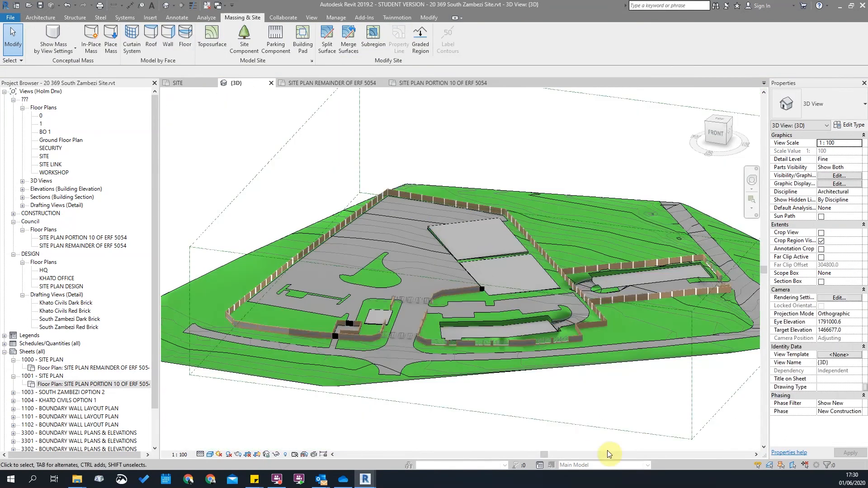
pyautogui.click(310, 19)
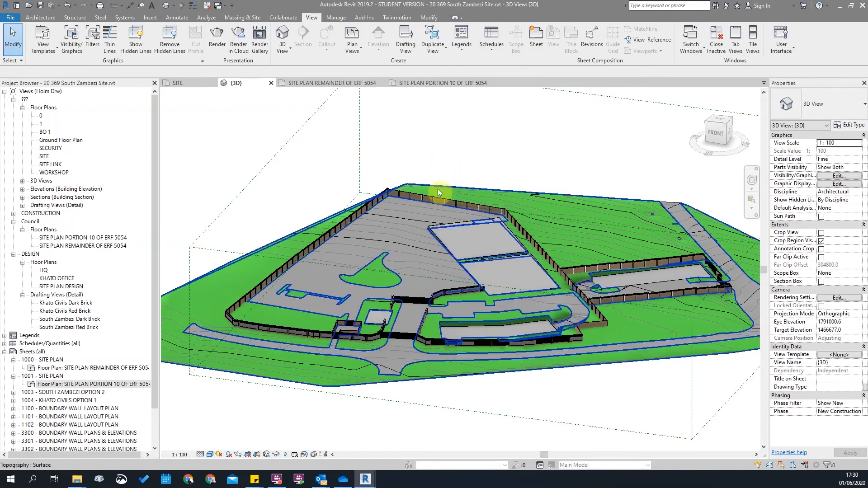
pyautogui.press('v')
pyautogui.press('g')
pyautogui.click(365, 113)
pyautogui.click(434, 112)
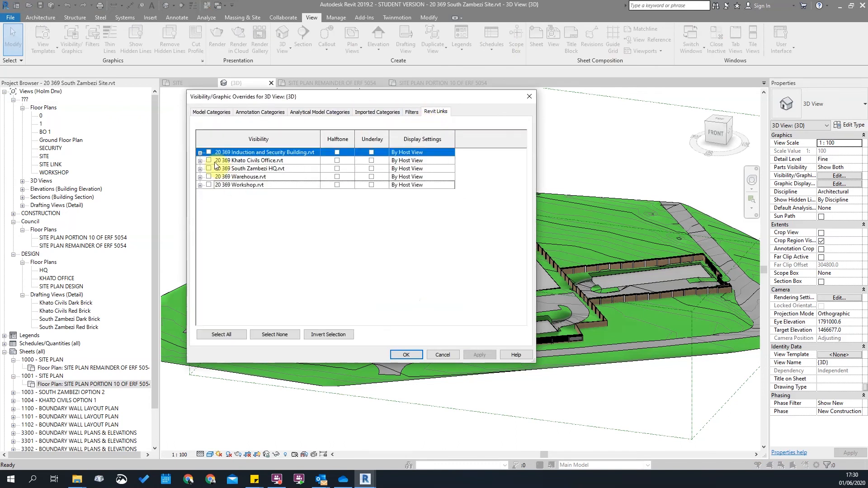
pyautogui.click(208, 160)
pyautogui.click(209, 169)
pyautogui.click(209, 177)
pyautogui.click(208, 185)
pyautogui.click(407, 355)
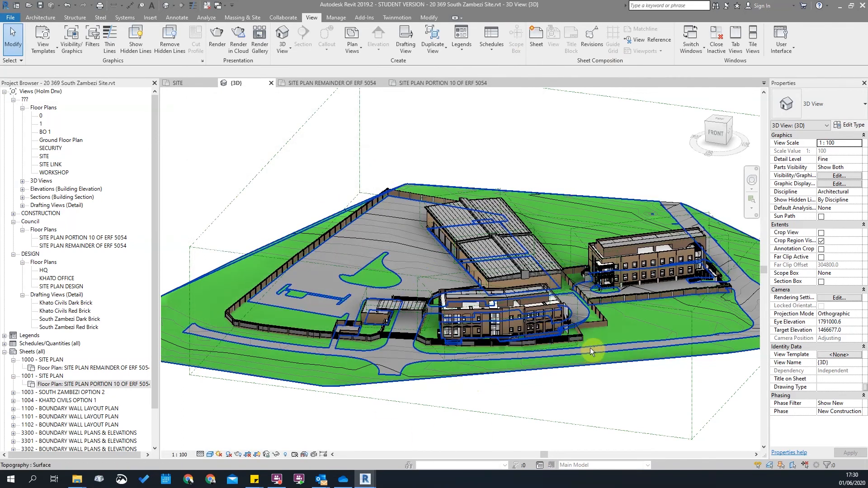
# Step: Examine how the linked South Zambezi HQ building and its entrance stairs sit on the pad
pyautogui.keyDown('shift'); pyautogui.moveTo(590, 348); pyautogui.dragTo(544, 336, button='middle'); pyautogui.keyUp('shift')
pyautogui.scroll(3, 701, 311)
pyautogui.moveTo(701, 310); pyautogui.dragTo(539, 257, button='middle')
pyautogui.scroll(4, 538, 257)
pyautogui.click(538, 215)
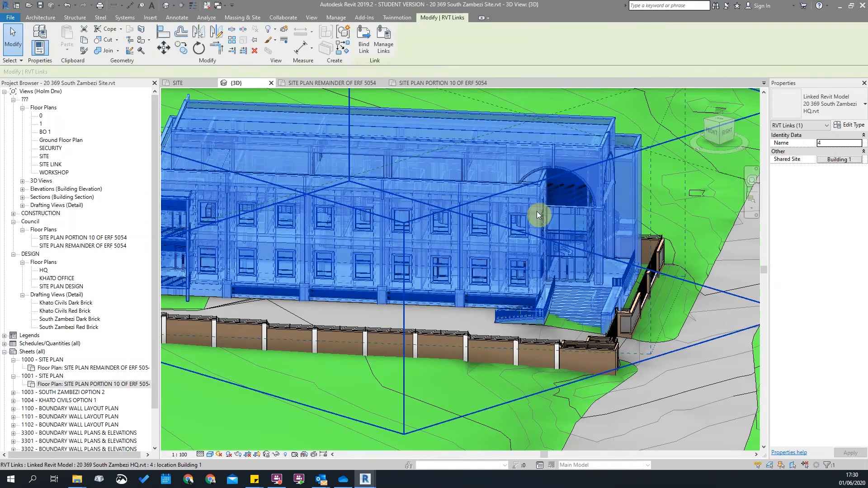
pyautogui.press('Escape')
pyautogui.scroll(-2, 615, 311)
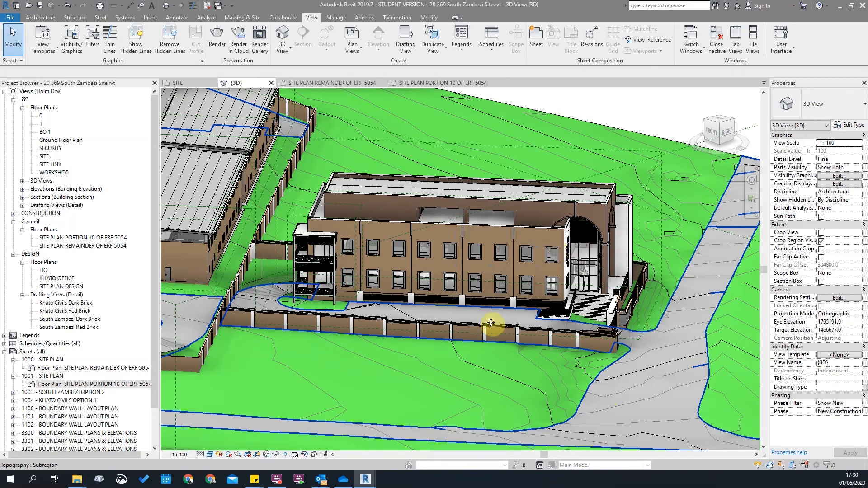
pyautogui.moveTo(592, 306); pyautogui.dragTo(613, 341, button='middle')
pyautogui.scroll(1, 613, 384)
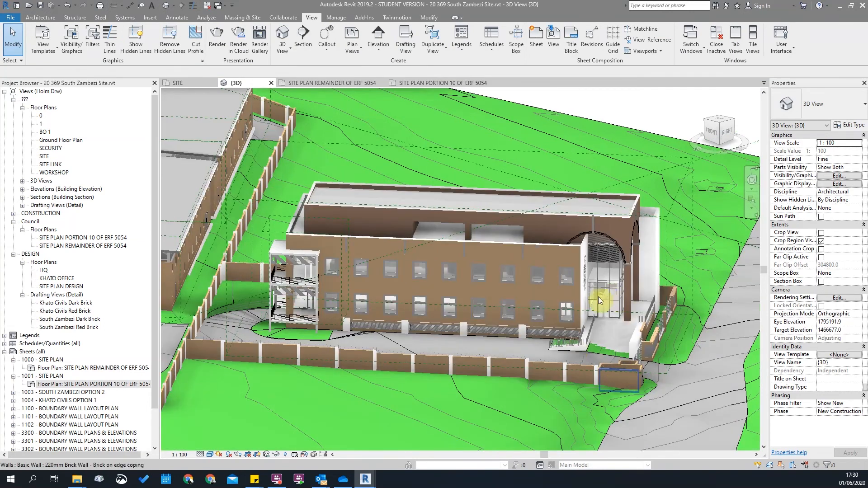
pyautogui.scroll(5, 621, 296)
pyautogui.keyDown('shift'); pyautogui.moveTo(303, 288); pyautogui.dragTo(505, 284, button='middle'); pyautogui.keyUp('shift')
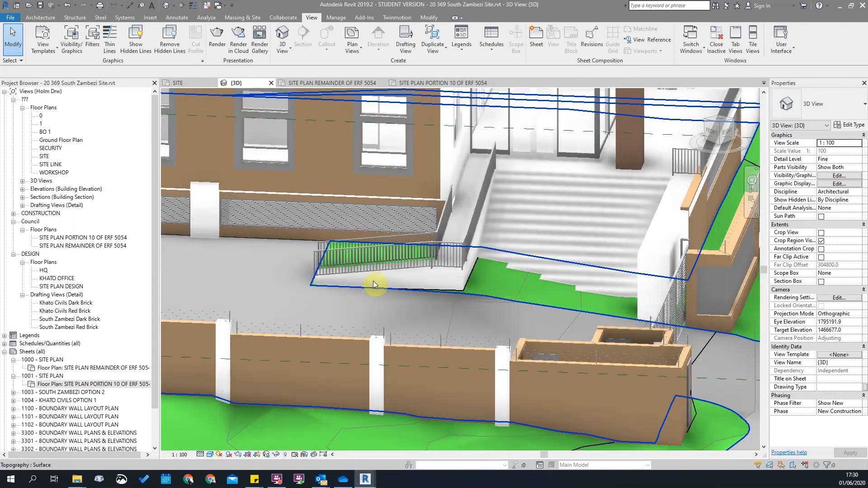
pyautogui.keyDown('shift'); pyautogui.moveTo(669, 291); pyautogui.dragTo(409, 274, button='middle'); pyautogui.keyUp('shift')
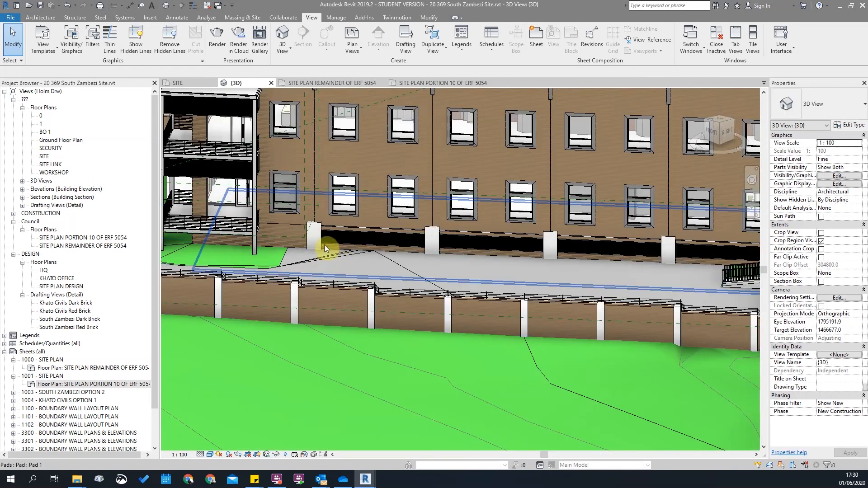
# Step: Examine the topography around the HQ building's balcony corner, driveway and boundary wall
pyautogui.click(276, 256)
pyautogui.scroll(-2, 276, 256)
pyautogui.moveTo(190, 219); pyautogui.dragTo(294, 231, button='middle')
pyautogui.keyDown('shift'); pyautogui.moveTo(402, 250); pyautogui.dragTo(505, 361, button='middle'); pyautogui.keyUp('shift')
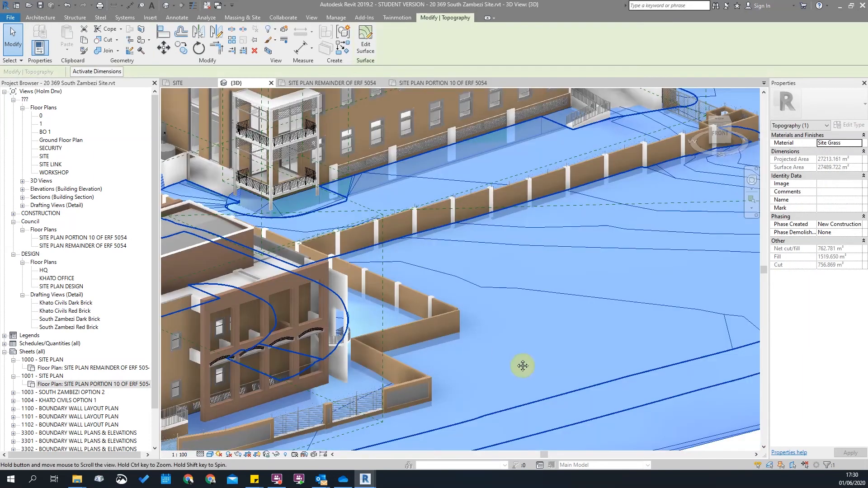
pyautogui.press('Escape')
pyautogui.scroll(5, 406, 236)
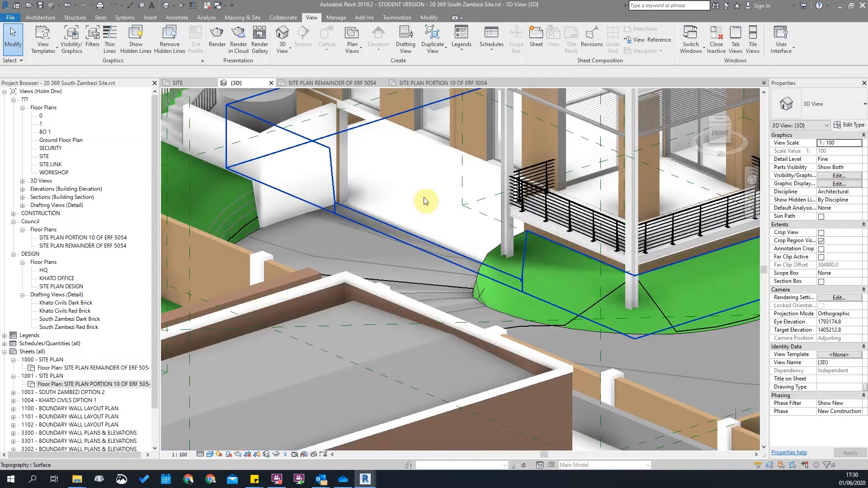
pyautogui.scroll(-3, 418, 230)
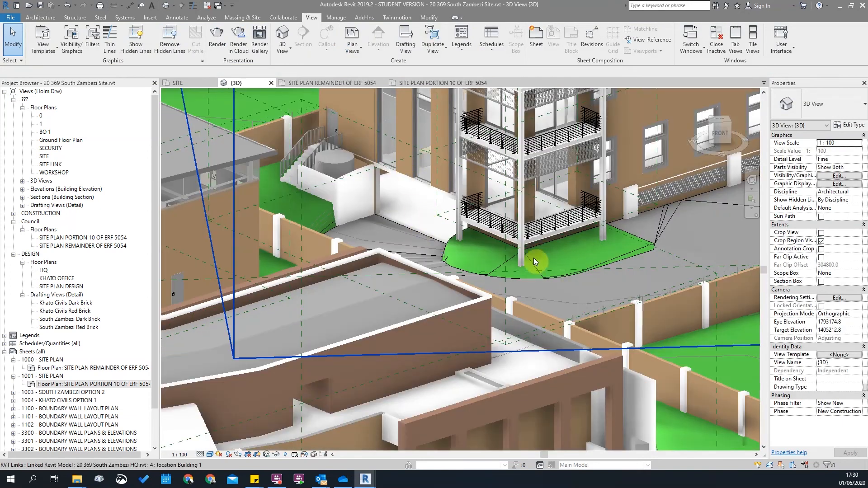
pyautogui.scroll(-5, 387, 270)
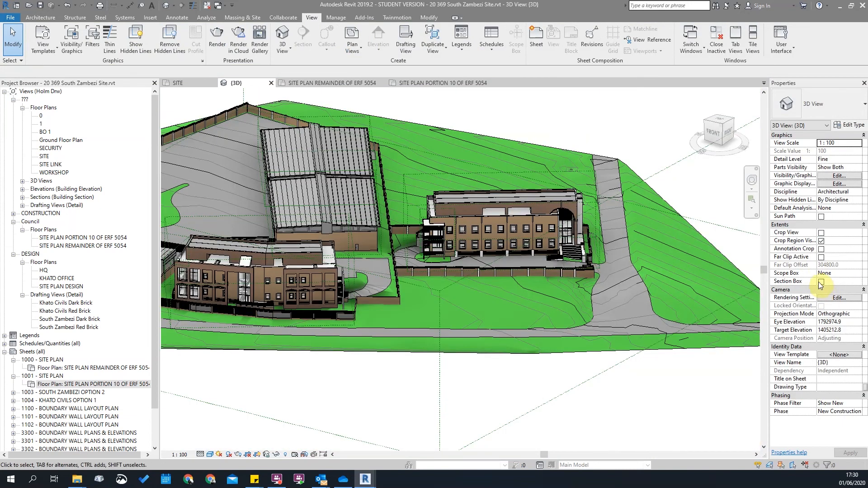
# Step: Turn on the 3D view's section box and pull its side face inward to cut through the office and warehouse
pyautogui.click(821, 282)
pyautogui.scroll(-4, 723, 285)
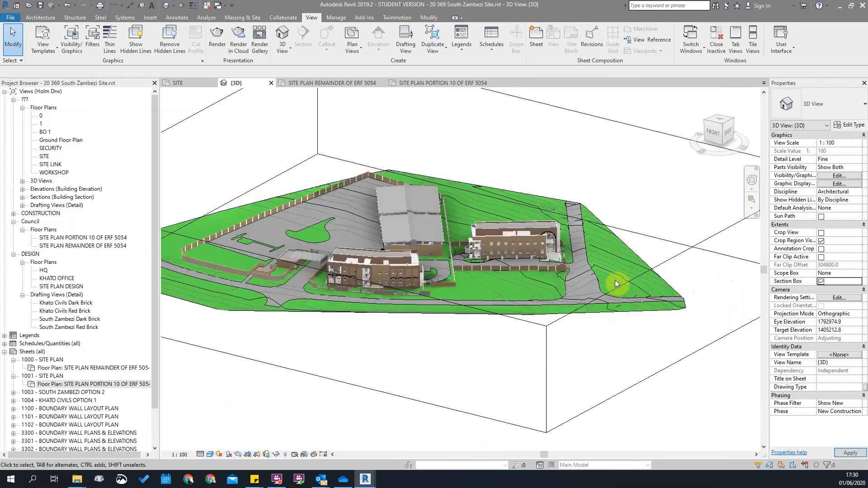
pyautogui.scroll(-2, 575, 319)
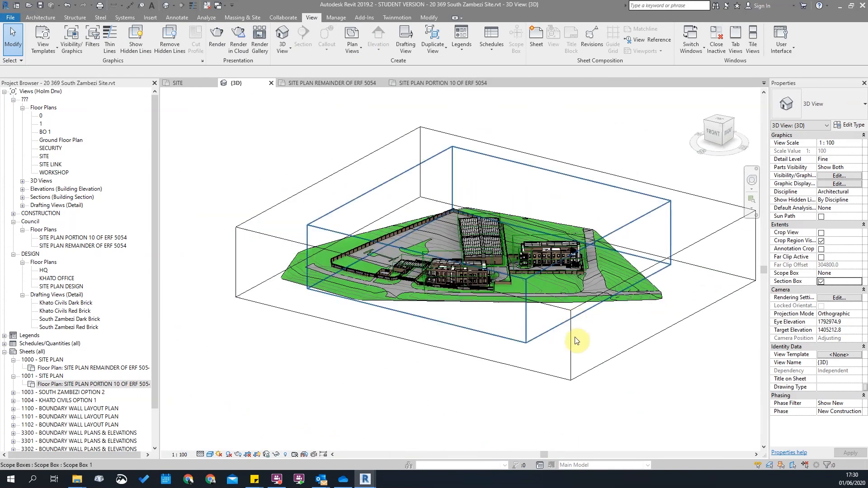
pyautogui.click(577, 375)
pyautogui.moveTo(665, 297); pyautogui.dragTo(469, 274)
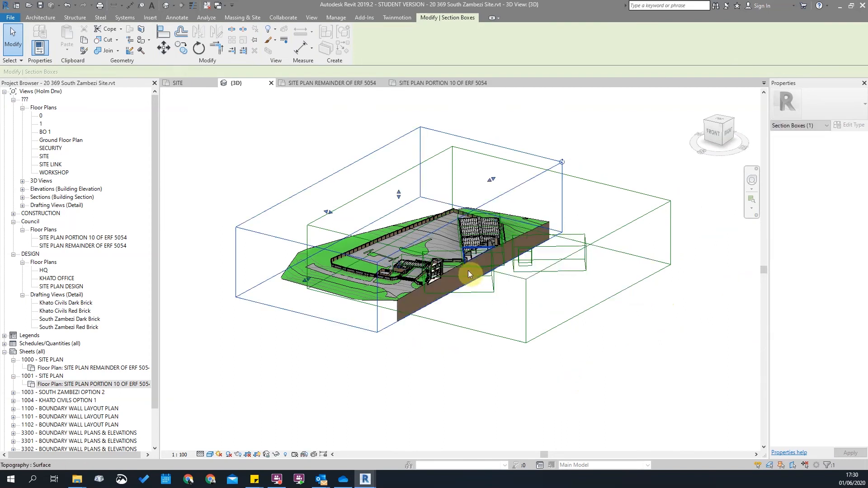
# Step: Examine the cut face of the ground beneath the office and warehouse from the side
pyautogui.scroll(5, 455, 274)
pyautogui.scroll(-2, 434, 287)
pyautogui.keyDown('shift'); pyautogui.moveTo(414, 292); pyautogui.dragTo(506, 268, button='middle'); pyautogui.keyUp('shift')
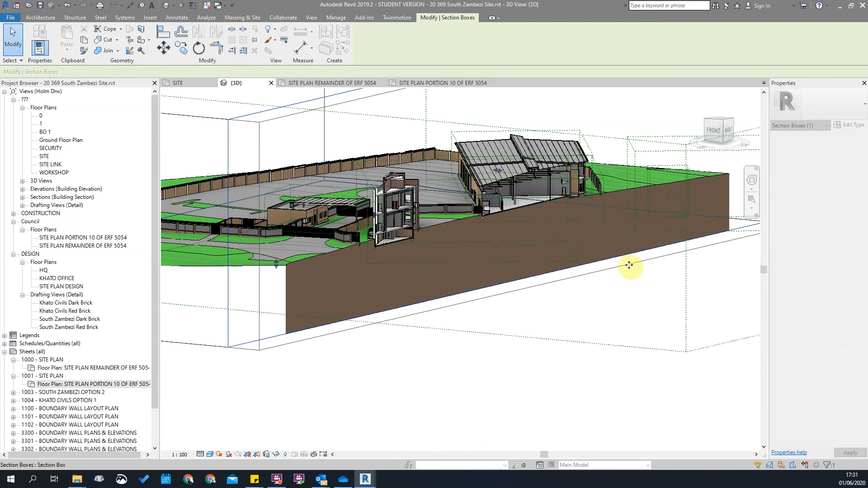
pyautogui.scroll(5, 526, 208)
pyautogui.keyDown('shift'); pyautogui.moveTo(530, 341); pyautogui.dragTo(555, 346, button='middle'); pyautogui.keyUp('shift')
pyautogui.scroll(-5, 567, 380)
pyautogui.keyDown('shift'); pyautogui.moveTo(570, 384); pyautogui.dragTo(528, 381, button='middle'); pyautogui.keyUp('shift')
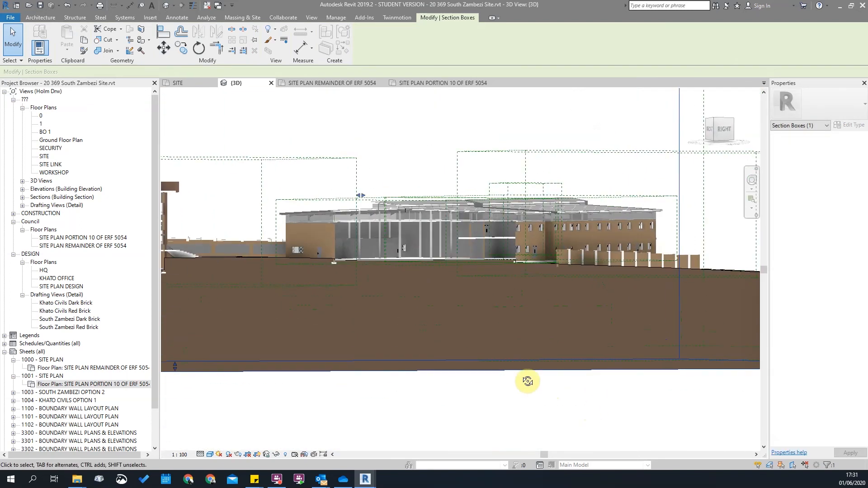
pyautogui.click(528, 381)
# Step: Compare how the warehouse pad and the office's sunken lower floor meet the ground in the section cut
pyautogui.scroll(5, 513, 249)
pyautogui.scroll(-2, 697, 295)
pyautogui.scroll(-3, 511, 285)
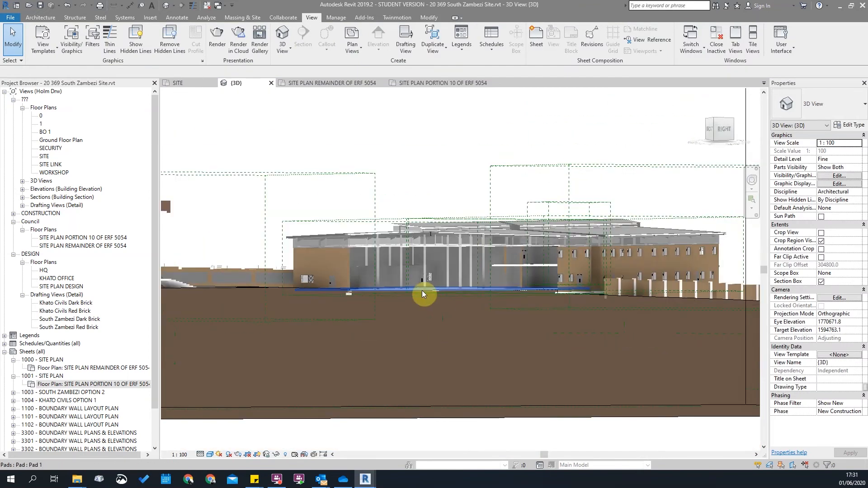
pyautogui.moveTo(422, 291); pyautogui.dragTo(544, 285, button='middle')
pyautogui.scroll(6, 315, 304)
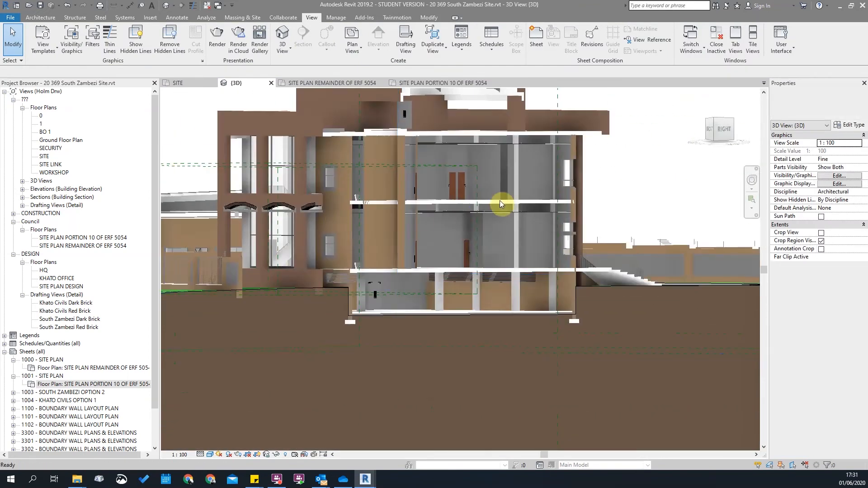
pyautogui.scroll(2, 285, 321)
pyautogui.scroll(1, 422, 289)
pyautogui.middleClick(491, 230)
pyautogui.middleClick(491, 230)
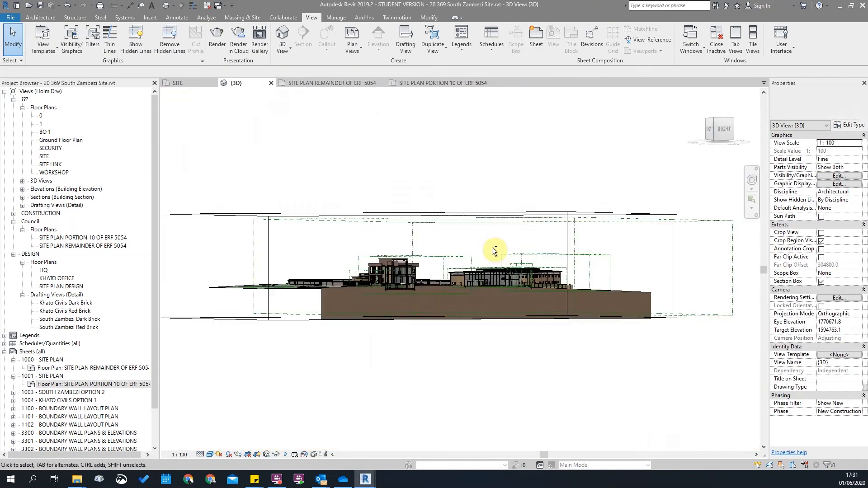
# Step: Examine the sectioned office building and the surrounding site, security building and parking areas from above
pyautogui.keyDown('shift'); pyautogui.moveTo(493, 253); pyautogui.dragTo(419, 283, button='middle'); pyautogui.keyUp('shift')
pyautogui.scroll(4, 416, 317)
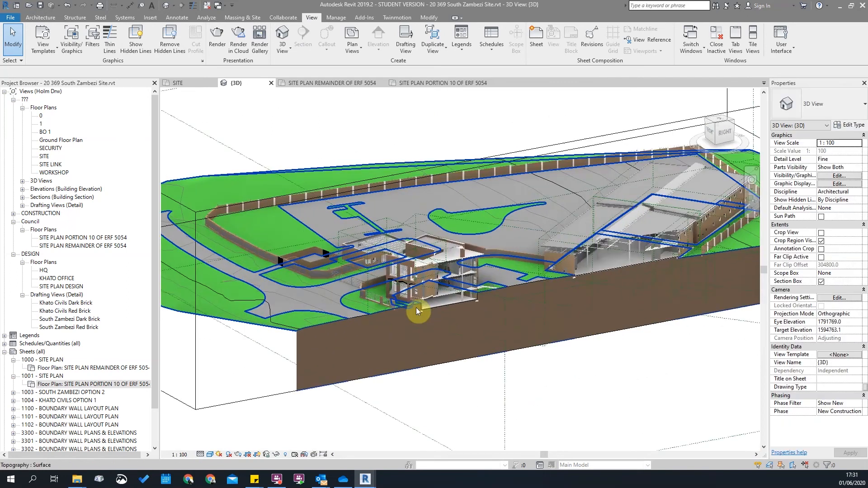
pyautogui.scroll(-1, 534, 306)
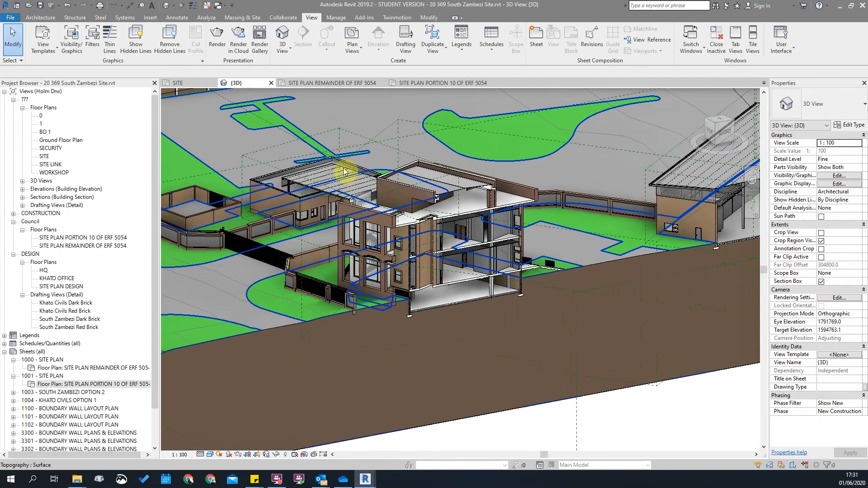
pyautogui.scroll(2, 344, 171)
pyautogui.scroll(-3, 346, 172)
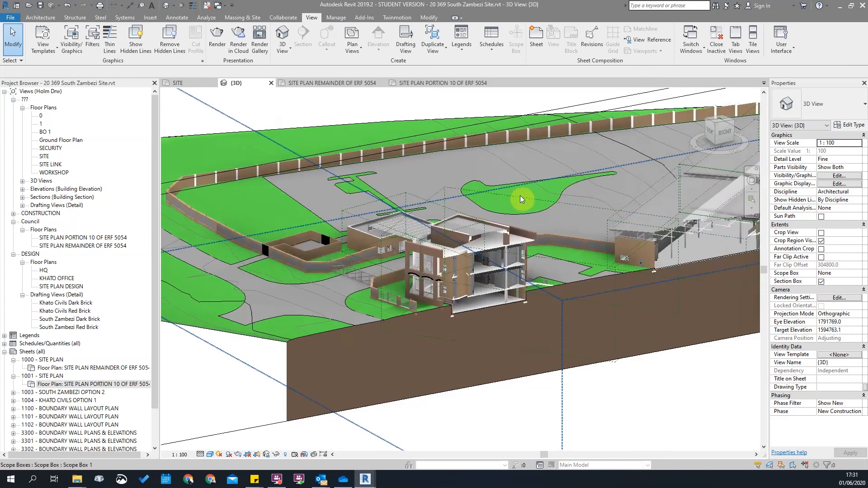
pyautogui.scroll(-2, 583, 208)
pyautogui.moveTo(583, 208); pyautogui.dragTo(508, 299, button='middle')
pyautogui.scroll(1, 337, 295)
pyautogui.scroll(3, 337, 294)
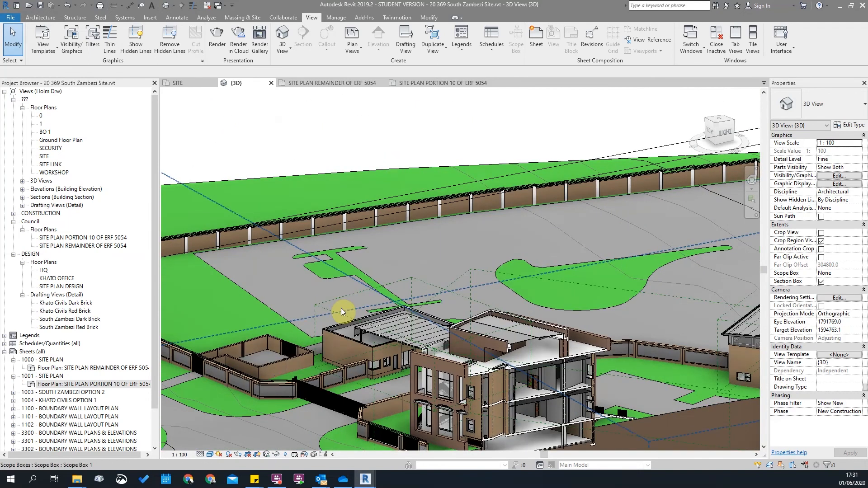
# Step: Stretch the section box's cut face outward past the offices so the whole site and all its buildings are included
pyautogui.scroll(-1, 341, 308)
pyautogui.moveTo(340, 308); pyautogui.dragTo(421, 196, button='middle')
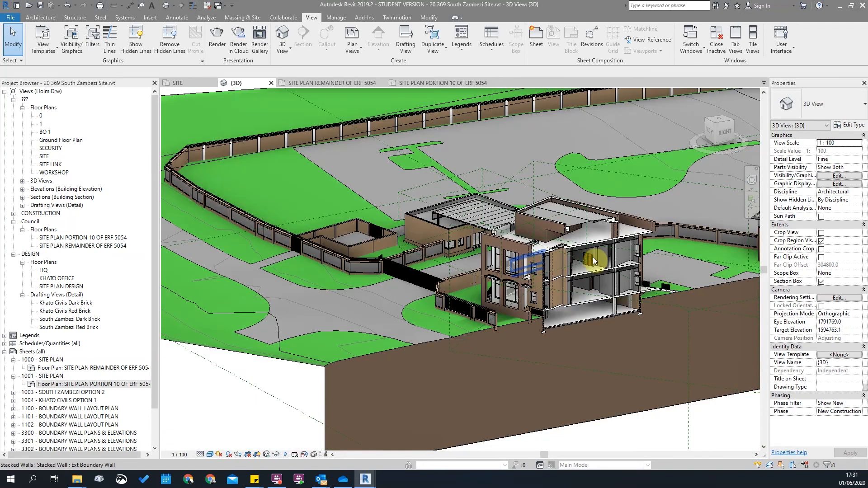
pyautogui.moveTo(532, 259); pyautogui.dragTo(492, 260, button='middle')
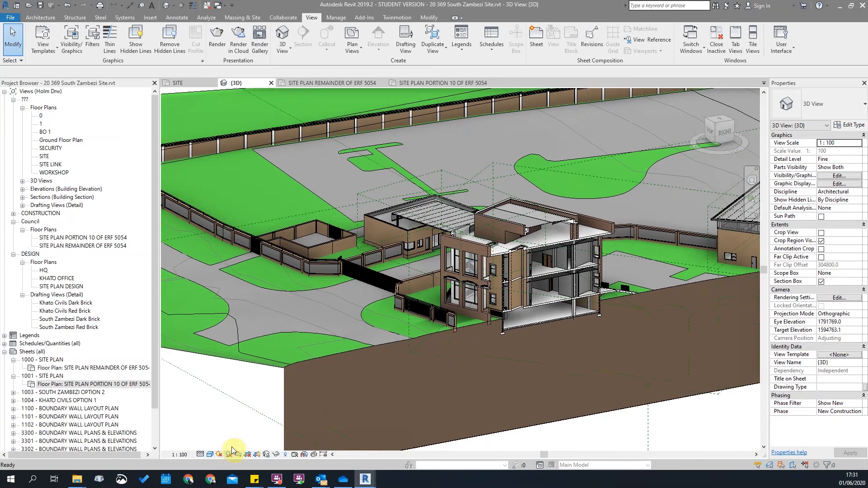
pyautogui.scroll(-5, 357, 312)
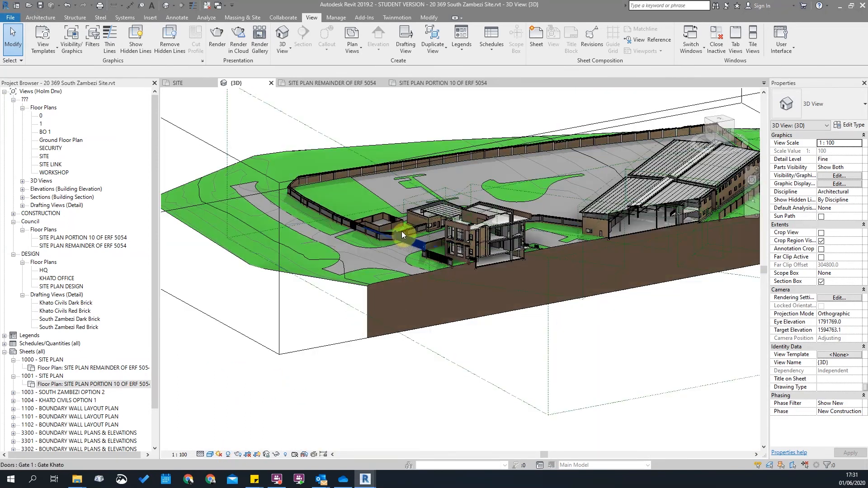
pyautogui.click(363, 293)
pyautogui.moveTo(508, 223); pyautogui.dragTo(638, 325)
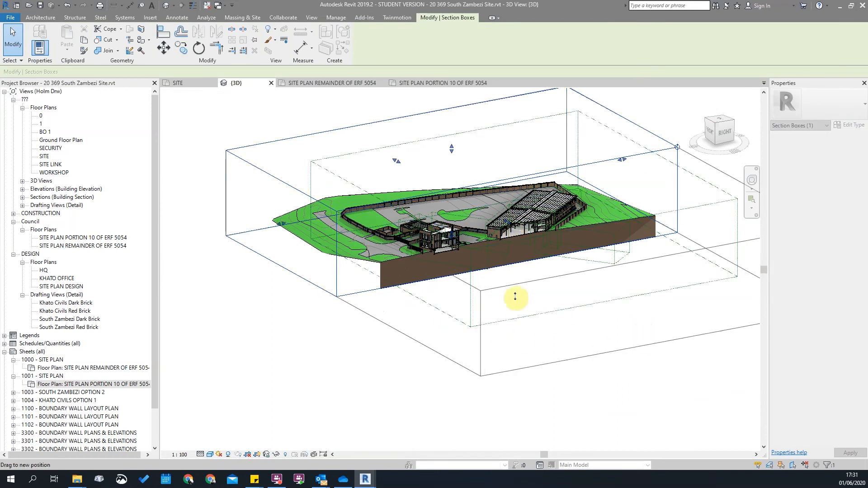
pyautogui.press('Escape')
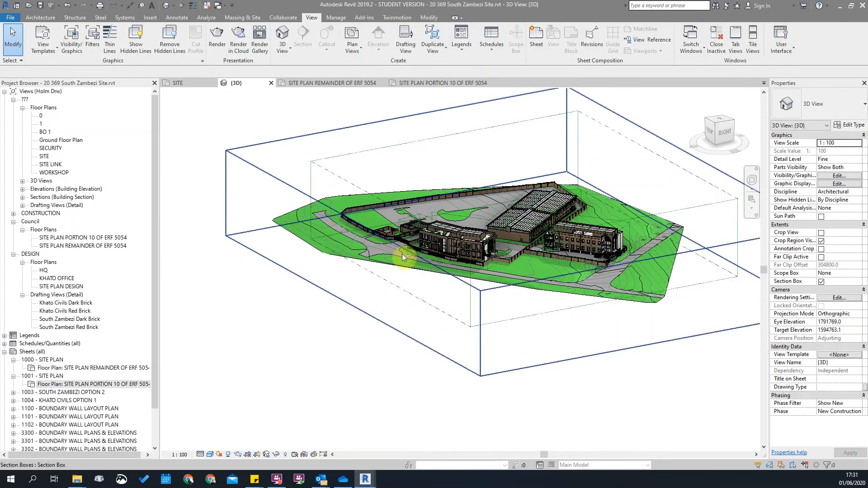
pyautogui.scroll(6, 300, 242)
pyautogui.moveTo(328, 201); pyautogui.dragTo(337, 244, button='middle')
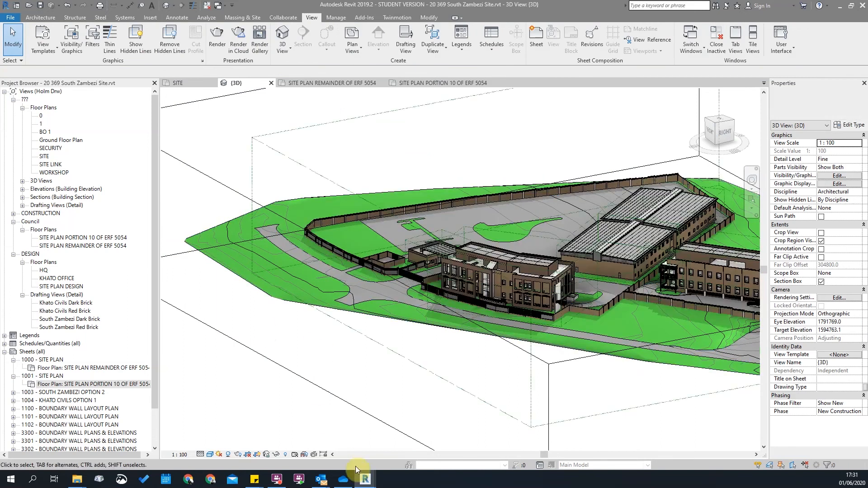
# Step: Switch to the Project2 Site plan and review its contours and property boundaries
pyautogui.moveTo(368, 480)
pyautogui.click(309, 437)
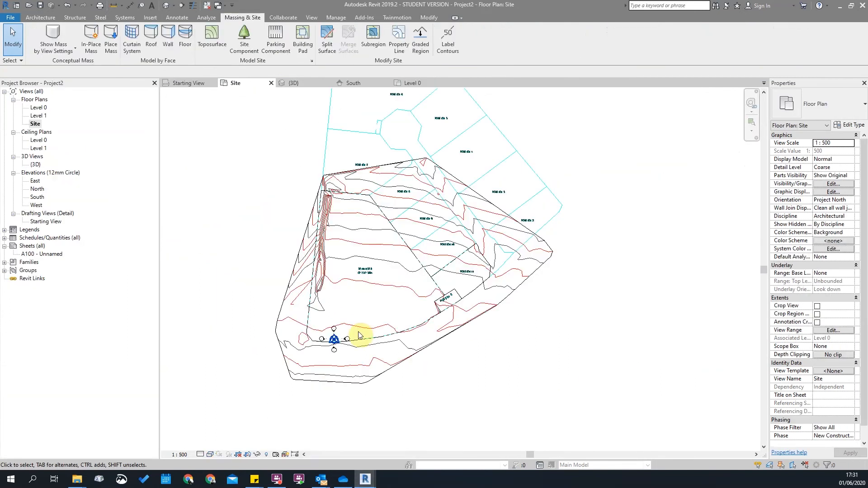
pyautogui.moveTo(496, 317); pyautogui.dragTo(551, 307, button='middle')
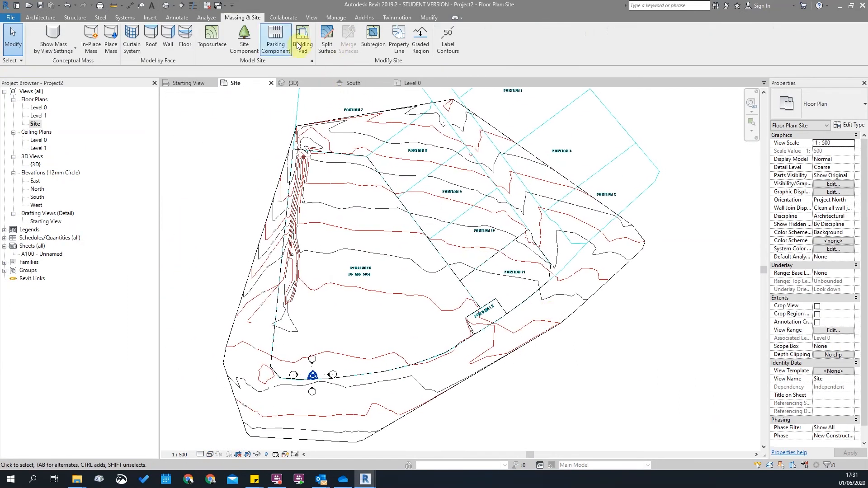
pyautogui.scroll(2, 498, 233)
# Step: Return to the South Zambezi project and open the SITE PLAN PORTION 10 OF ERF 5054 floor plan
pyautogui.moveTo(373, 482)
pyautogui.click(414, 449)
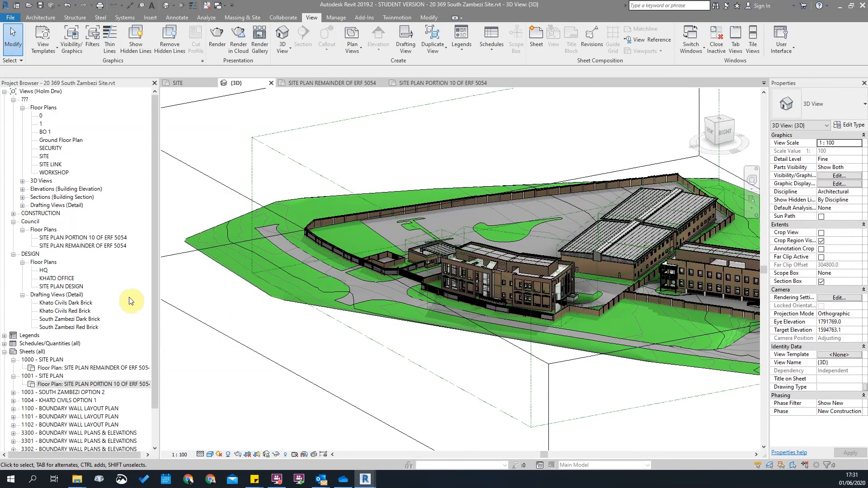
pyautogui.click(53, 384)
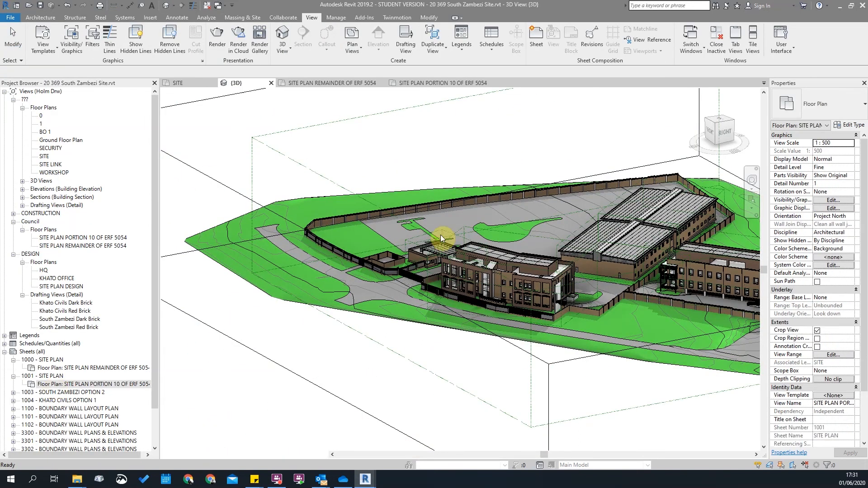
pyautogui.scroll(5, 556, 348)
pyautogui.scroll(-5, 600, 184)
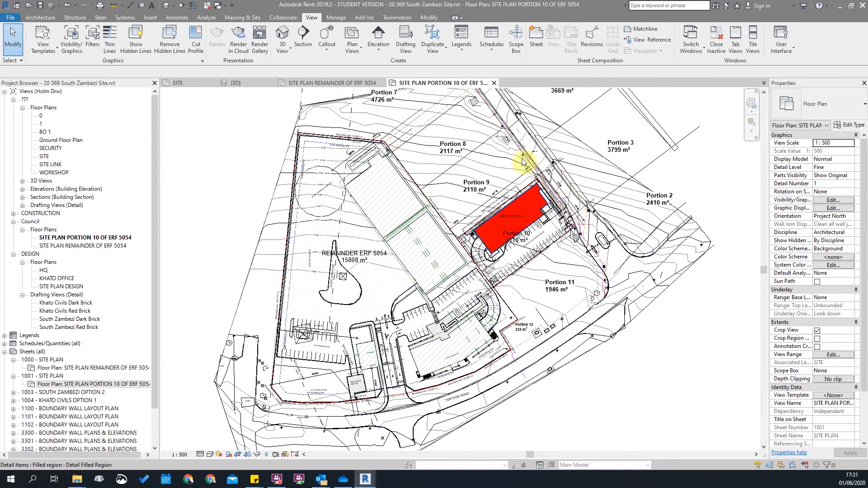
pyautogui.scroll(3, 388, 434)
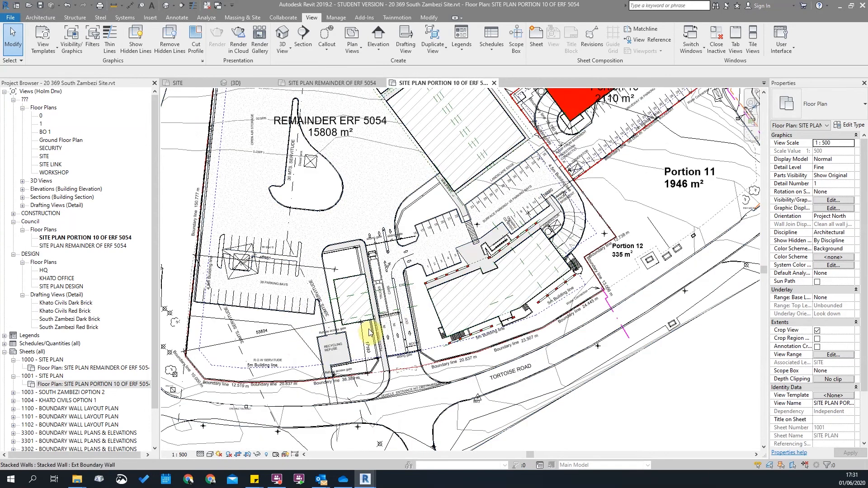
pyautogui.scroll(-2, 429, 190)
pyautogui.moveTo(584, 311); pyautogui.dragTo(576, 354, button='middle')
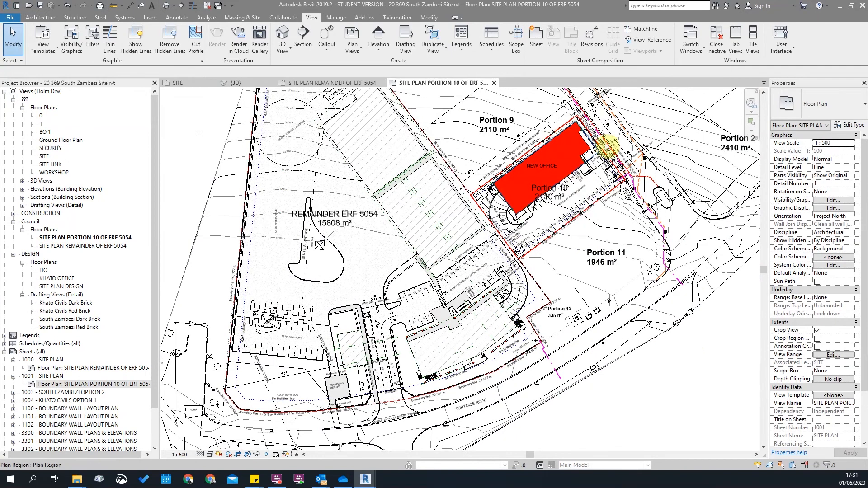
# Step: Examine Portion 10's service connections, parking bays, building lines and boundary annotations
pyautogui.scroll(5, 583, 209)
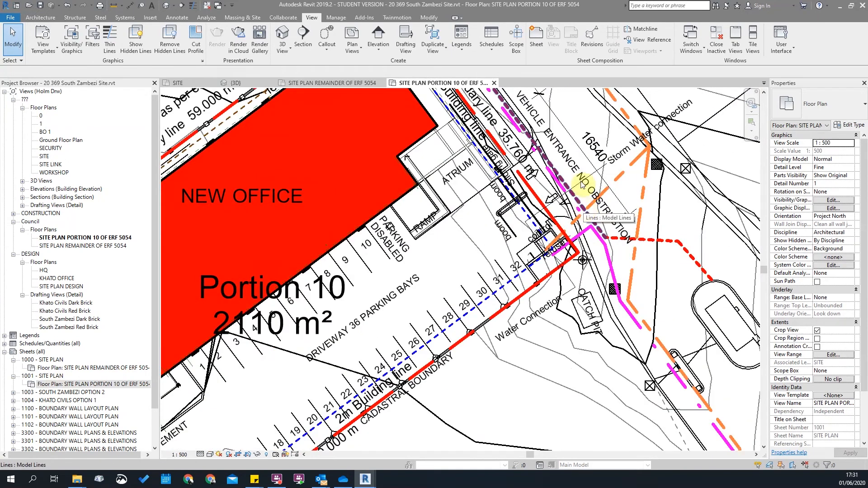
pyautogui.scroll(-2, 583, 209)
pyautogui.moveTo(353, 373); pyautogui.dragTo(494, 261, button='middle')
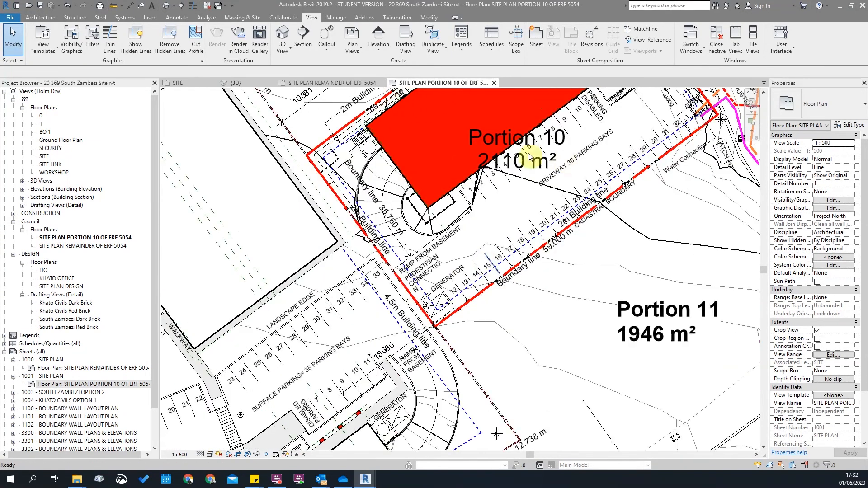
pyautogui.scroll(-2, 506, 146)
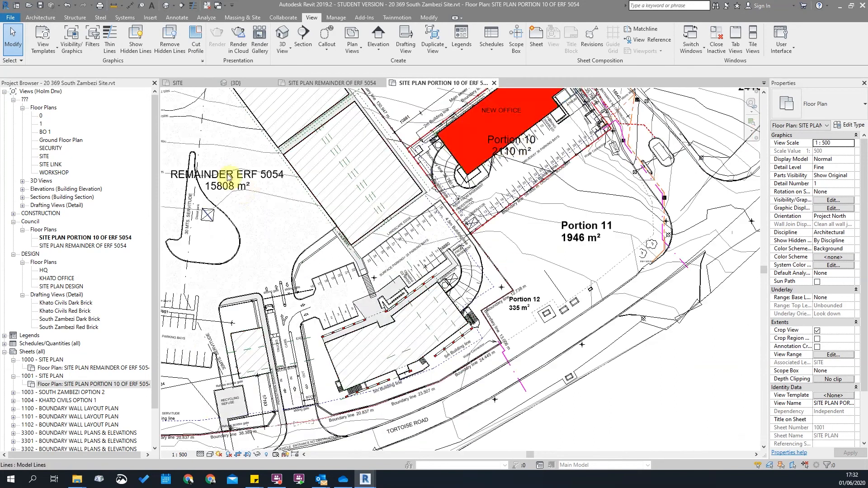
# Step: Examine the Remainder Erf's entrance gates, driveway, parking bays and recycling area on the site plan
pyautogui.scroll(2, 190, 299)
pyautogui.scroll(-2, 281, 234)
pyautogui.moveTo(281, 266); pyautogui.dragTo(378, 173, button='middle')
pyautogui.scroll(1, 542, 213)
pyautogui.scroll(1, 541, 213)
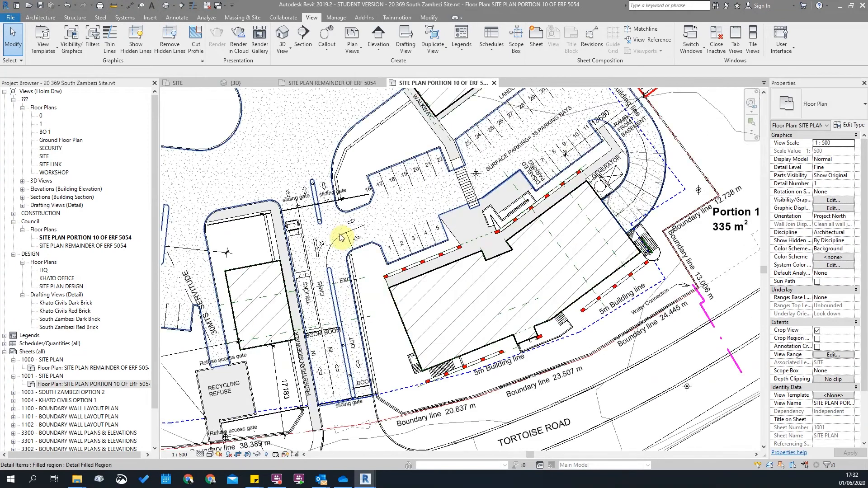
pyautogui.scroll(-1, 584, 139)
pyautogui.scroll(1, 366, 204)
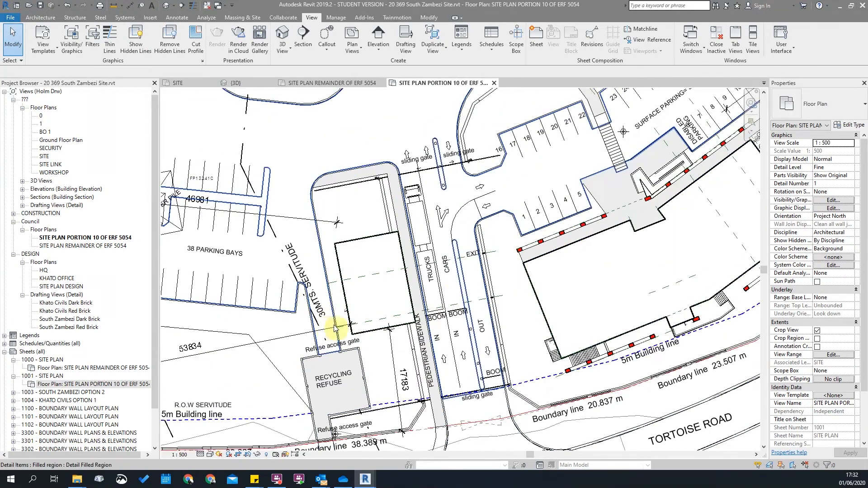
pyautogui.moveTo(218, 313); pyautogui.dragTo(345, 248, button='middle')
pyautogui.scroll(-1, 359, 172)
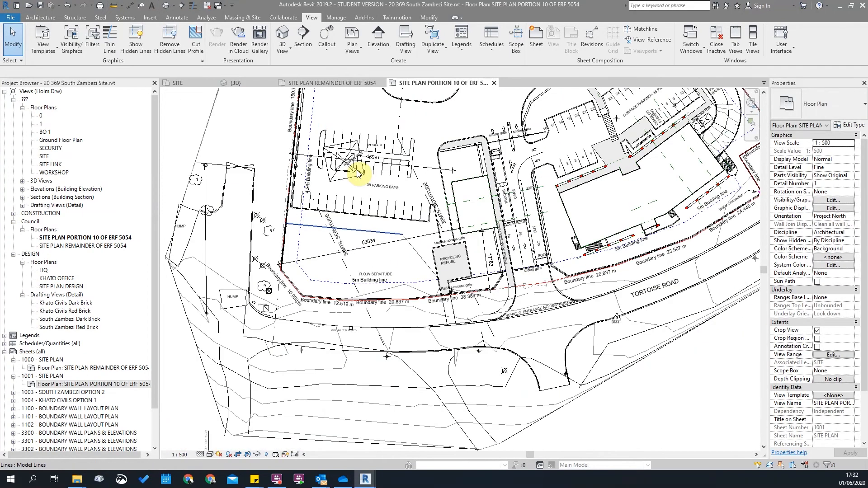
# Step: Examine the servitude lines, 5m building line and boundary length tags along the Remainder Erf's road frontage
pyautogui.scroll(1, 343, 162)
pyautogui.scroll(2, 307, 384)
pyautogui.scroll(-2, 300, 333)
pyautogui.scroll(2, 219, 241)
pyautogui.scroll(-2, 304, 362)
pyautogui.scroll(2, 399, 328)
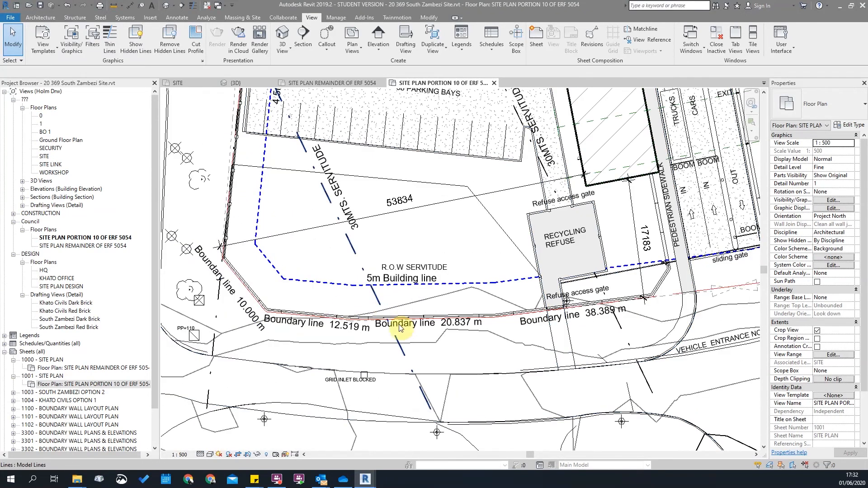
# Step: Select the Remainder Erf's property line to check its area and name, and clear the selection
pyautogui.click(392, 323)
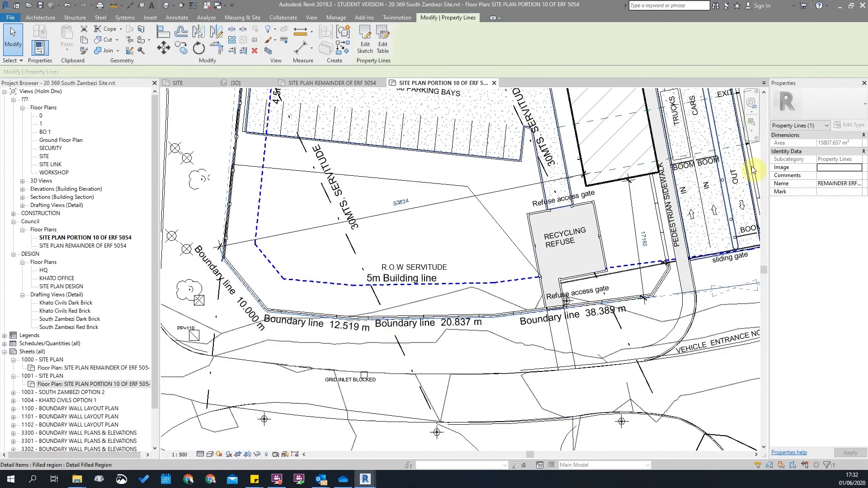
pyautogui.scroll(-2, 391, 323)
pyautogui.scroll(-4, 396, 406)
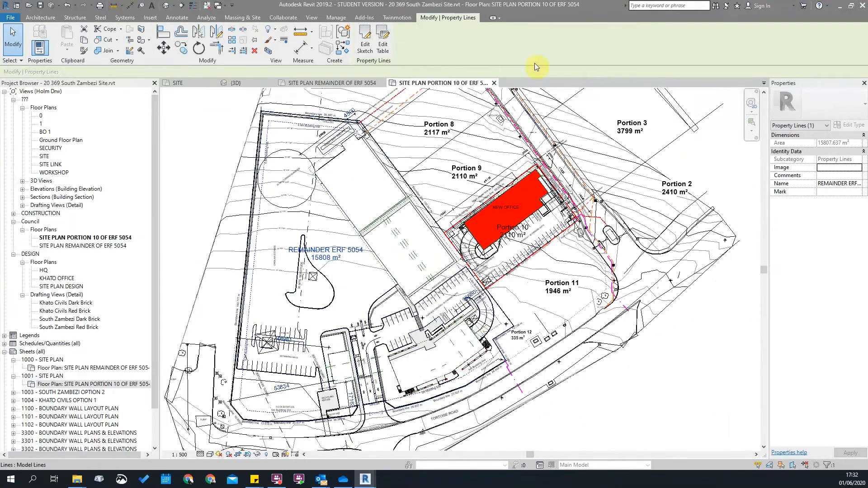
pyautogui.click(645, 175)
pyautogui.click(668, 148)
pyautogui.moveTo(614, 166); pyautogui.dragTo(652, 235, button='middle')
pyautogui.click(484, 201)
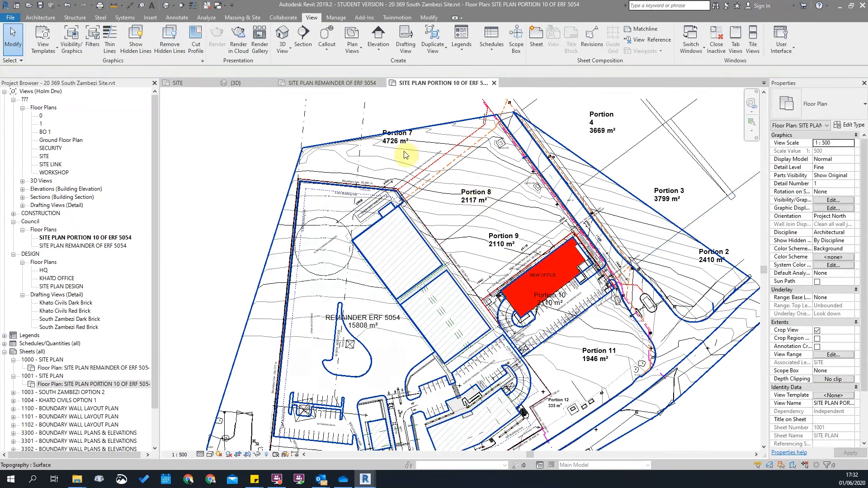
# Step: Select the dashed 5m building line in front of the office to check its line style, and deselect it
pyautogui.scroll(-1, 603, 274)
pyautogui.scroll(3, 467, 398)
pyautogui.moveTo(467, 398); pyautogui.dragTo(512, 368, button='middle')
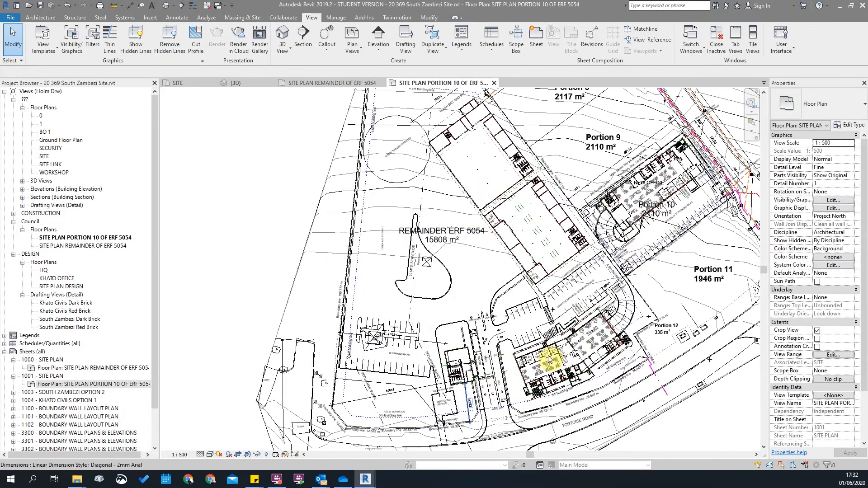
pyautogui.scroll(4, 631, 357)
pyautogui.moveTo(636, 323); pyautogui.dragTo(642, 271, button='middle')
pyautogui.scroll(-1, 642, 270)
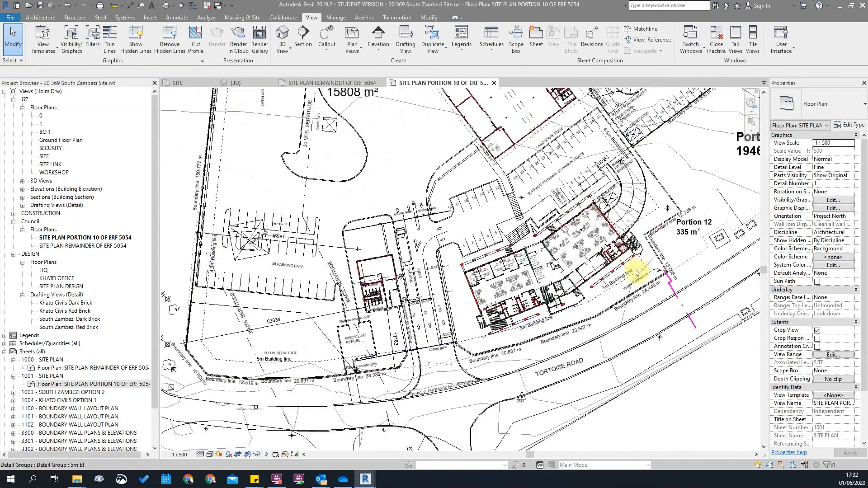
pyautogui.scroll(3, 620, 272)
pyautogui.click(581, 288)
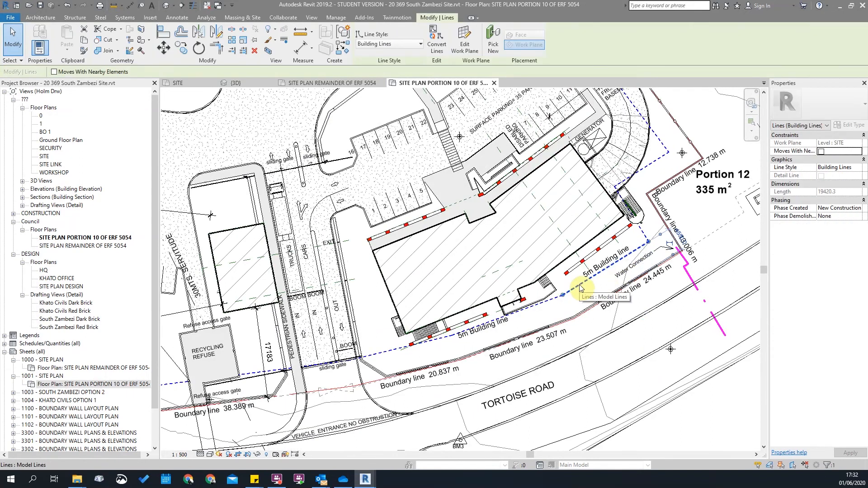
pyautogui.click(545, 312)
# Step: Trace the 5m building line along Tortoise Road and compare it with the office and security building footprints
pyautogui.scroll(-2, 543, 323)
pyautogui.scroll(3, 486, 319)
pyautogui.moveTo(485, 319); pyautogui.dragTo(514, 302, button='middle')
pyautogui.scroll(-3, 590, 271)
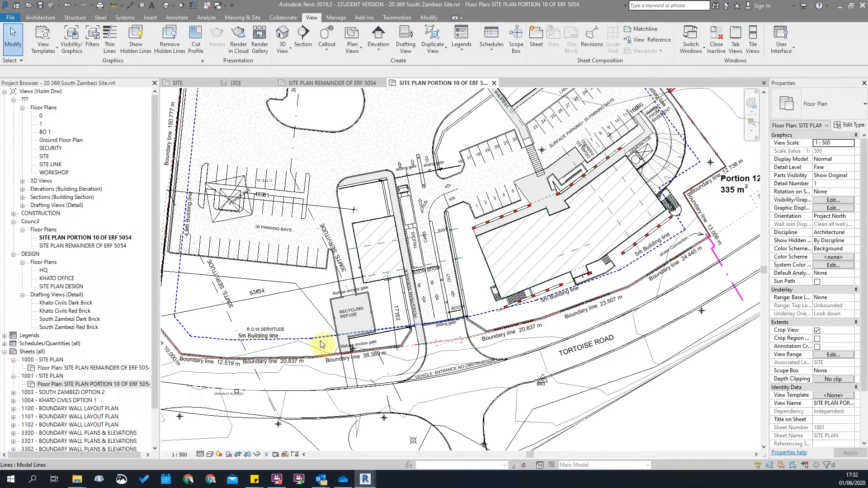
pyautogui.scroll(1, 637, 241)
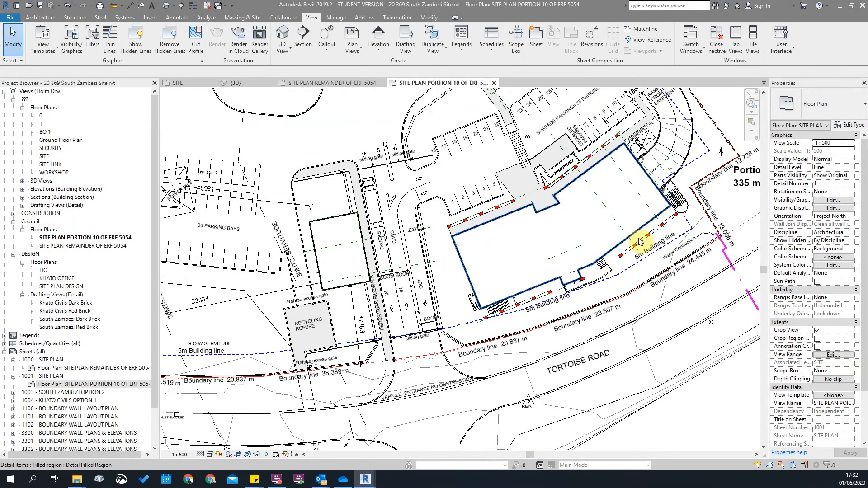
pyautogui.scroll(4, 333, 355)
pyautogui.scroll(-3, 346, 393)
pyautogui.scroll(-3, 603, 322)
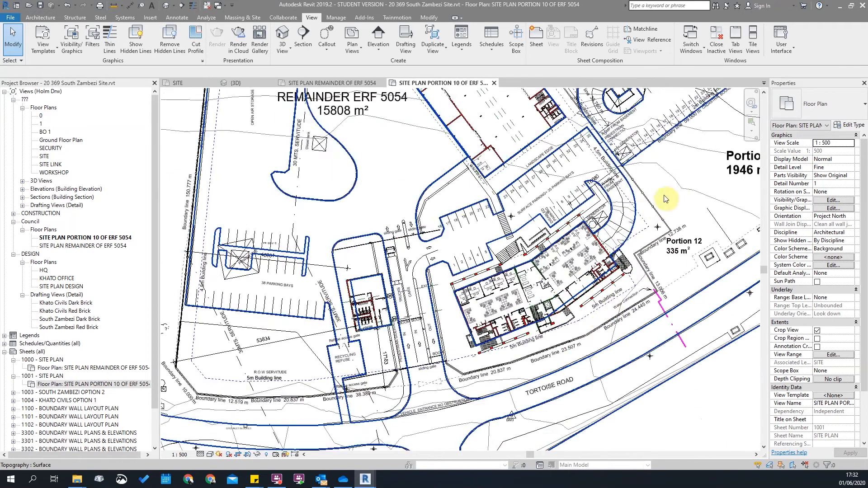
# Step: Inspect where the office's curved ramp and external stair meet the building line near Portion 12
pyautogui.scroll(3, 599, 342)
pyautogui.scroll(3, 538, 308)
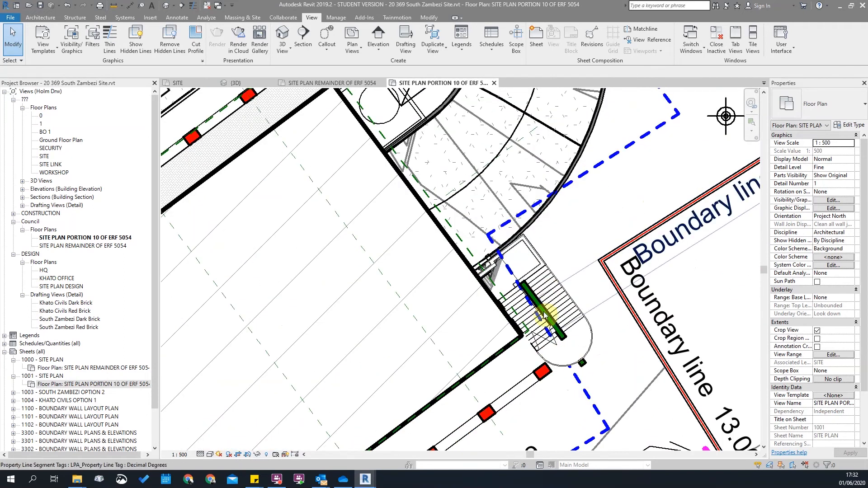
pyautogui.scroll(-2, 563, 301)
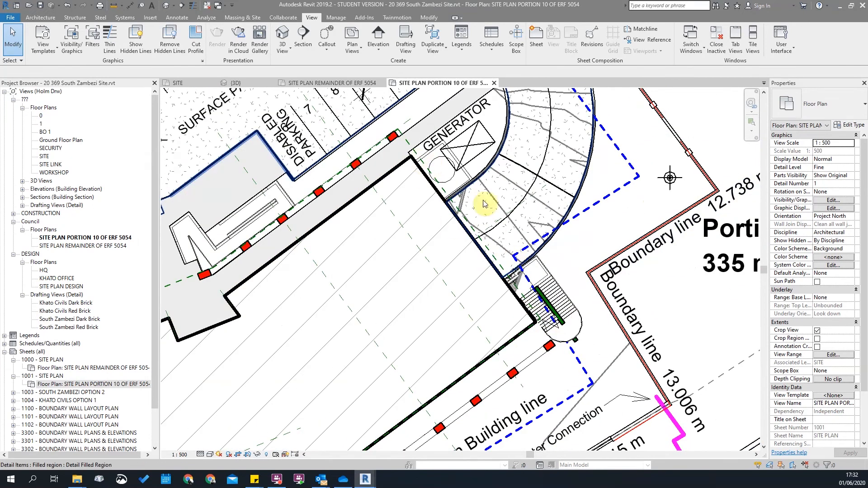
pyautogui.scroll(-3, 519, 271)
pyautogui.scroll(3, 538, 262)
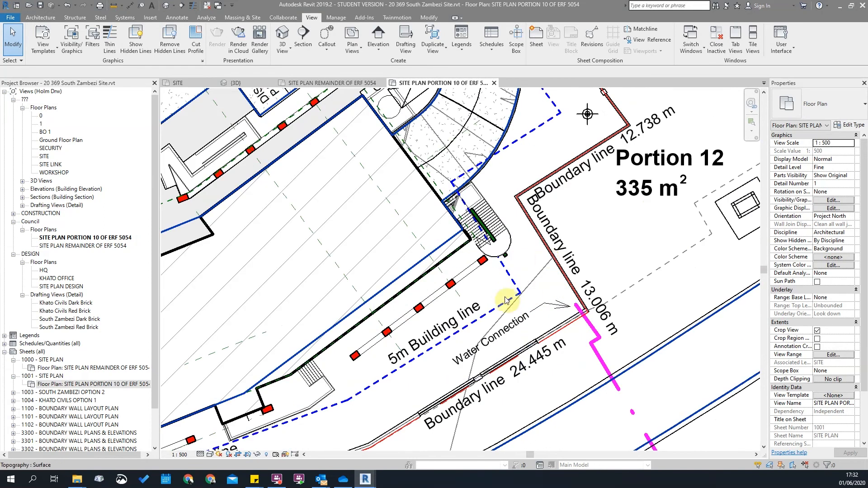
pyautogui.scroll(1, 527, 293)
pyautogui.scroll(-2, 434, 172)
pyautogui.scroll(1, 461, 284)
# Step: Compare the 4.5m and 2m building lines along the shared boundary between the Remainder Erf and Portion 10
pyautogui.scroll(-3, 557, 349)
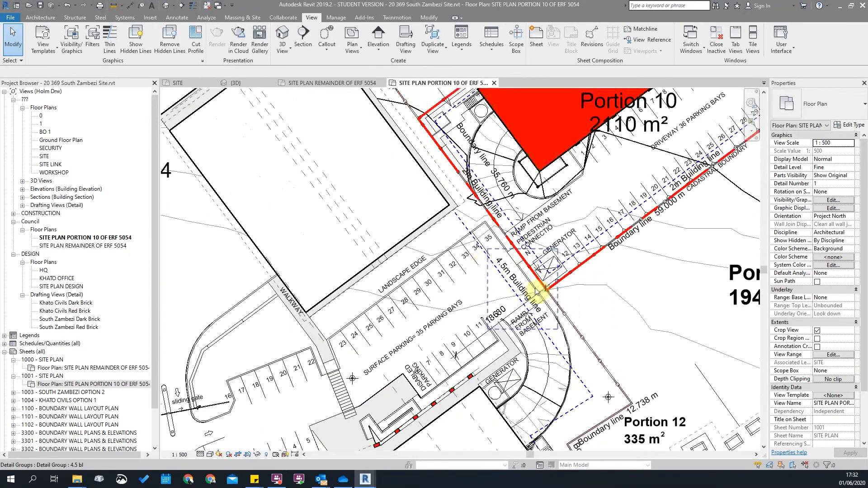
pyautogui.scroll(-1, 520, 285)
pyautogui.scroll(5, 484, 249)
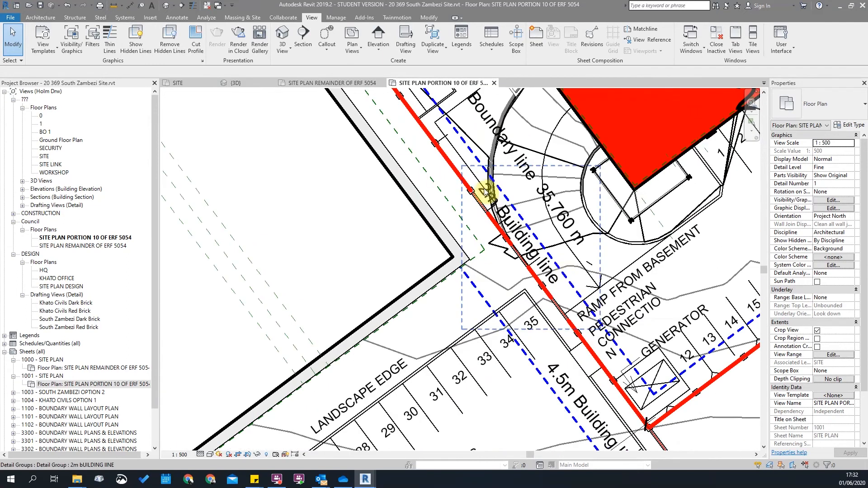
pyautogui.scroll(-3, 466, 172)
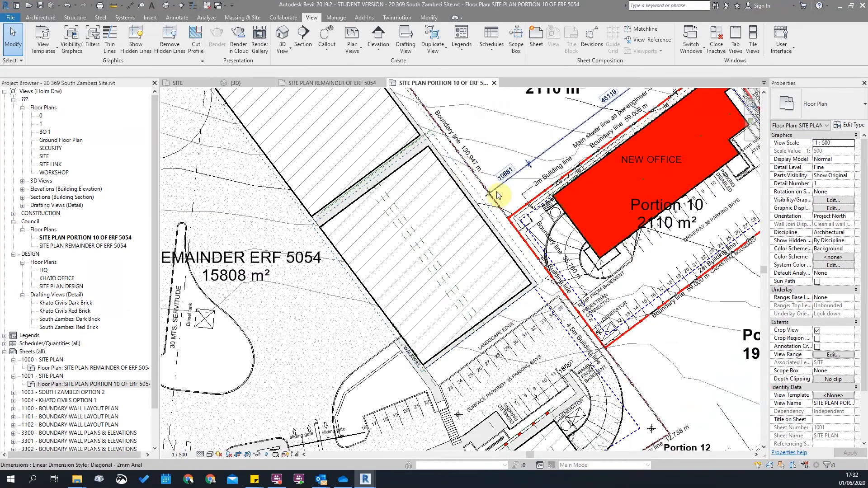
# Step: Select the Paving BW filled region around the workshop buildings to check its extent against the boundary, and deselect it
pyautogui.scroll(3, 443, 190)
pyautogui.scroll(3, 571, 371)
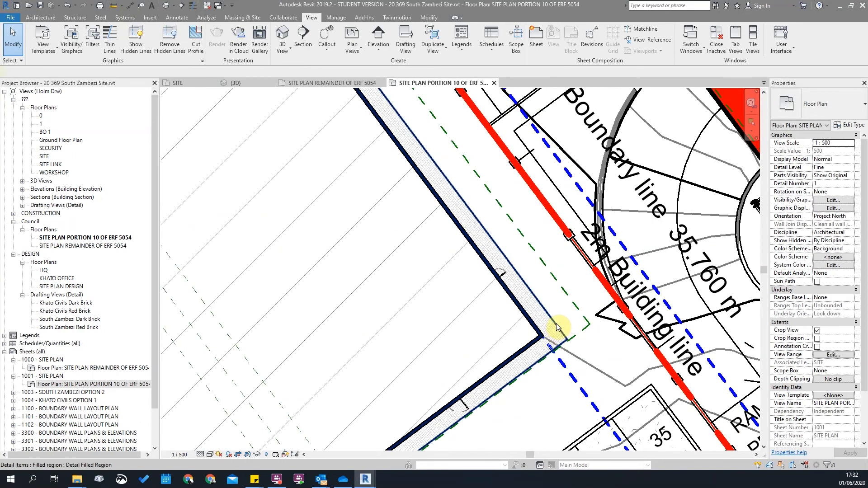
pyautogui.click(557, 327)
pyautogui.scroll(-7, 558, 327)
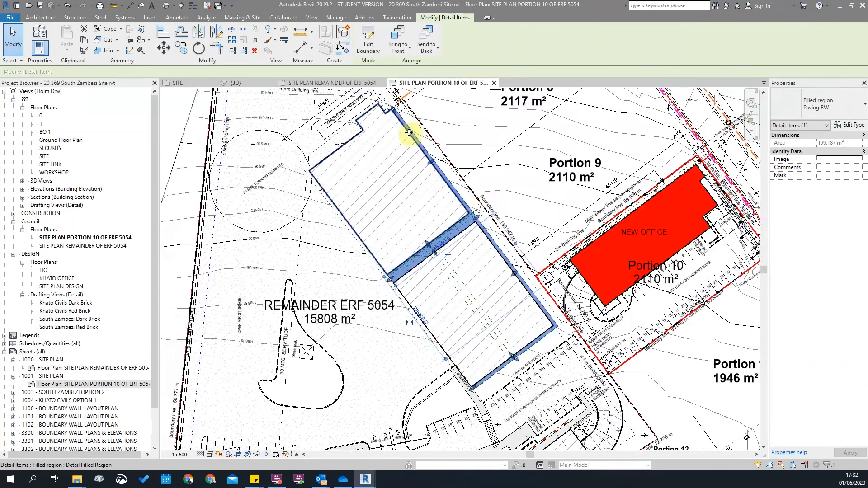
pyautogui.scroll(5, 420, 131)
pyautogui.scroll(3, 339, 164)
pyautogui.press('Escape')
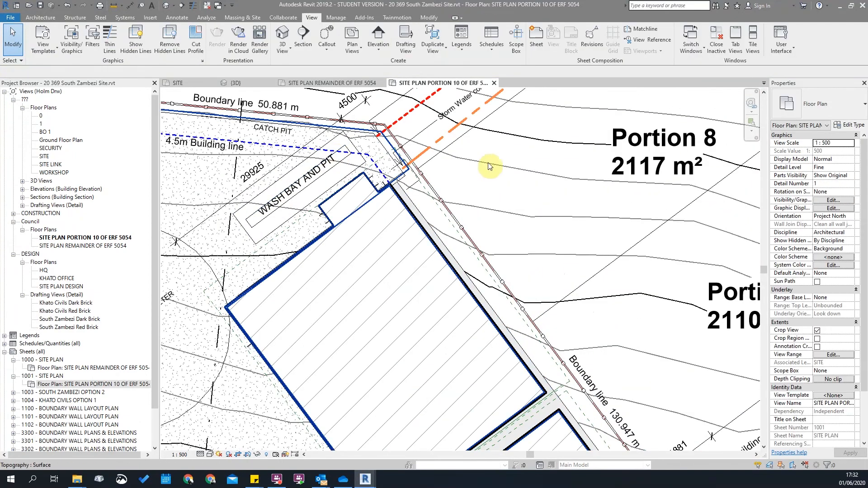
# Step: Inspect the corner beside Portion 8 where the 4.5m building line, wash bay and pit, and service connections meet the boundary
pyautogui.scroll(-2, 479, 166)
pyautogui.scroll(2, 484, 168)
pyautogui.click(473, 167)
pyautogui.press('Escape')
pyautogui.scroll(2, 395, 224)
pyautogui.moveTo(401, 235); pyautogui.dragTo(373, 346, button='middle')
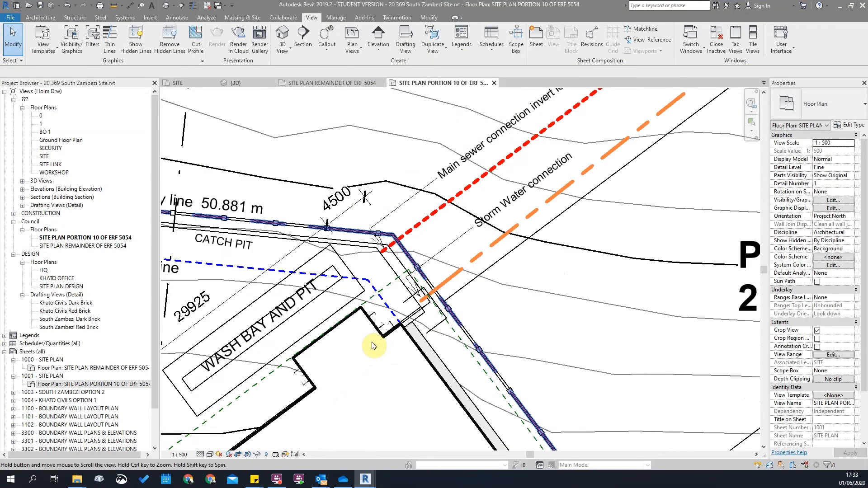
pyautogui.scroll(-3, 514, 258)
pyautogui.scroll(2, 474, 209)
pyautogui.scroll(-3, 368, 158)
pyautogui.scroll(4, 382, 217)
pyautogui.scroll(-3, 392, 194)
# Step: Inspect the 4.5m and 5m building lines, boundary lines and servitudes between the 38 parking bays and the recycling refuse area
pyautogui.moveTo(402, 382); pyautogui.dragTo(409, 184, button='middle')
pyautogui.scroll(-2, 388, 247)
pyautogui.moveTo(401, 375); pyautogui.dragTo(406, 312, button='middle')
pyautogui.scroll(3, 416, 379)
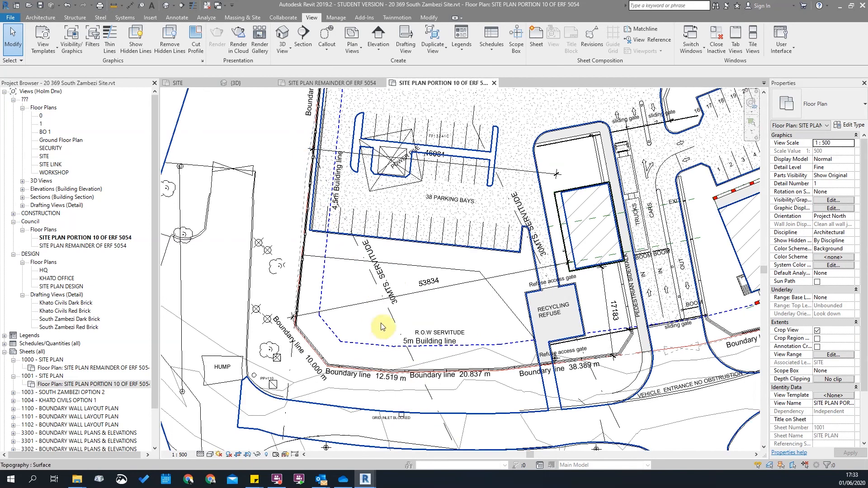
pyautogui.scroll(2, 398, 312)
pyautogui.scroll(-2, 326, 330)
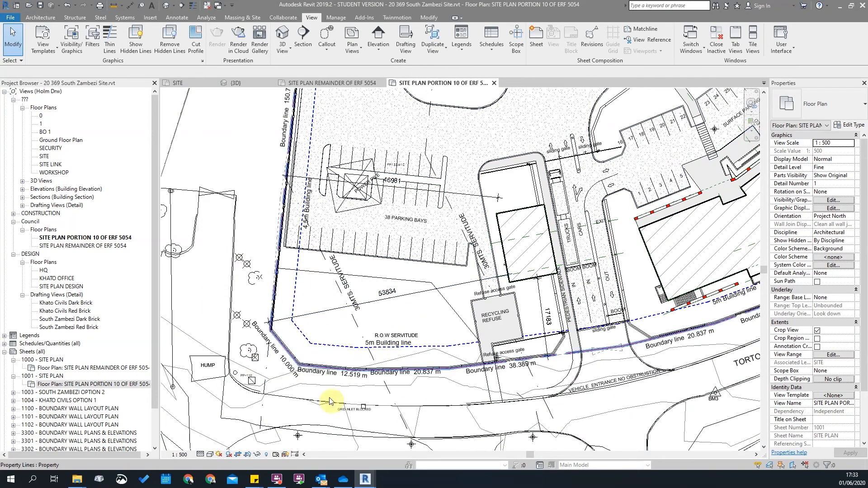
pyautogui.scroll(2, 339, 328)
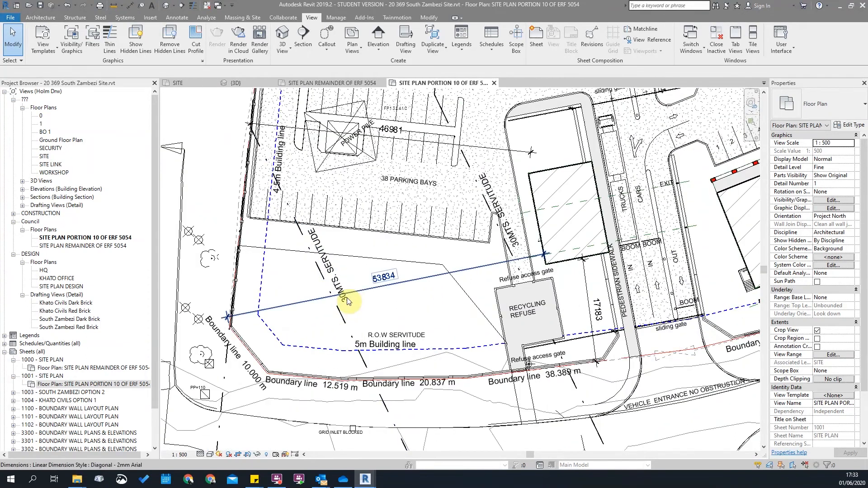
pyautogui.scroll(-4, 339, 300)
pyautogui.scroll(2, 403, 257)
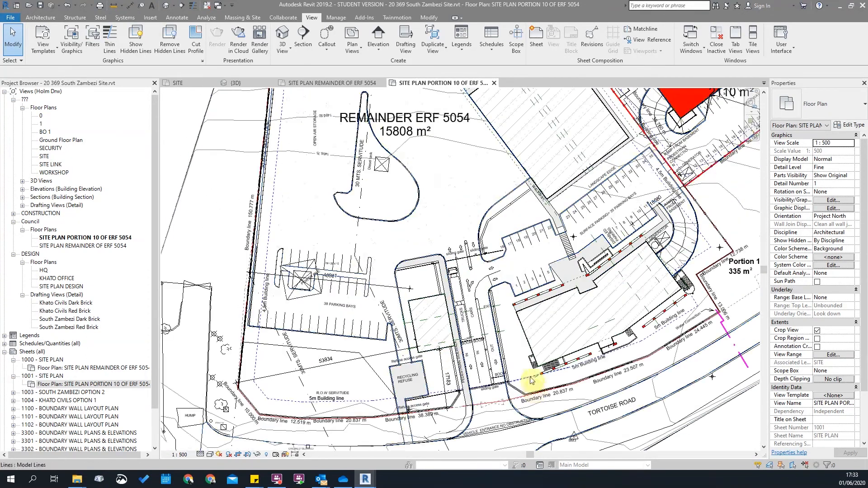
# Step: Follow the 30 m servitude past the power pile and diesel tank to the 4.5m building line beside the turning circle
pyautogui.moveTo(536, 383); pyautogui.dragTo(486, 279, button='middle')
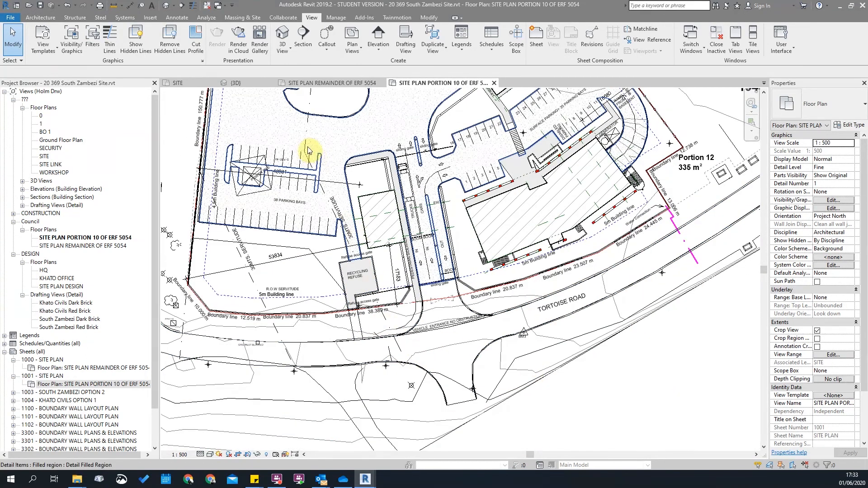
pyautogui.scroll(3, 347, 226)
pyautogui.moveTo(338, 183); pyautogui.dragTo(441, 436, button='middle')
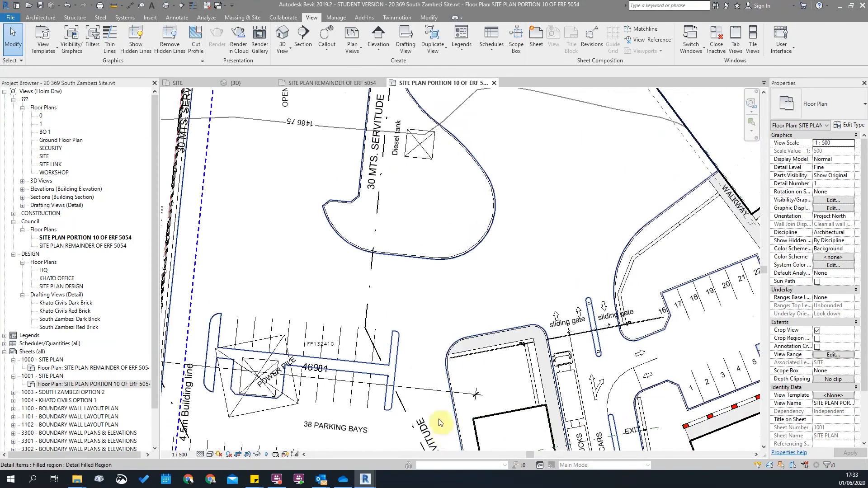
pyautogui.scroll(-3, 440, 415)
pyautogui.moveTo(438, 284); pyautogui.dragTo(427, 398, button='middle')
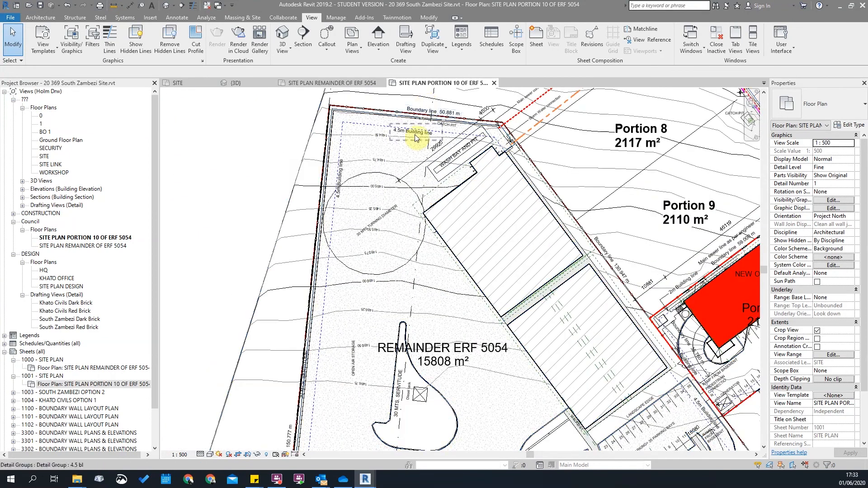
pyautogui.scroll(-4, 417, 129)
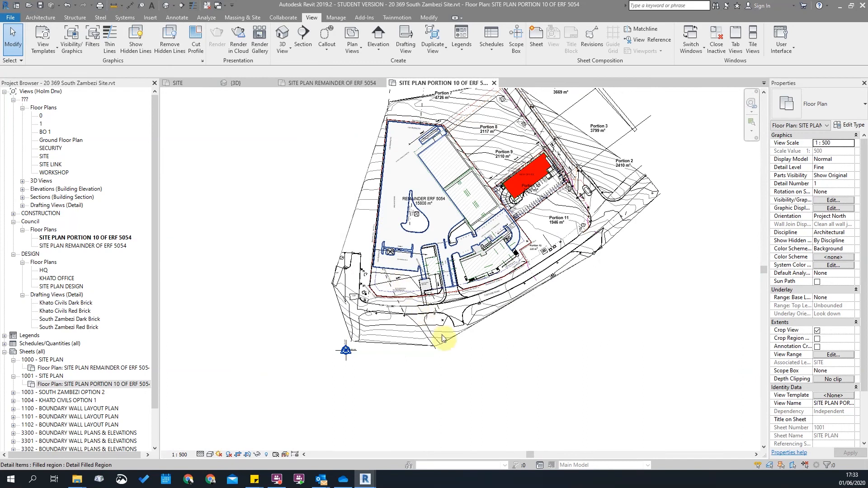
pyautogui.scroll(2, 395, 244)
pyautogui.scroll(5, 421, 210)
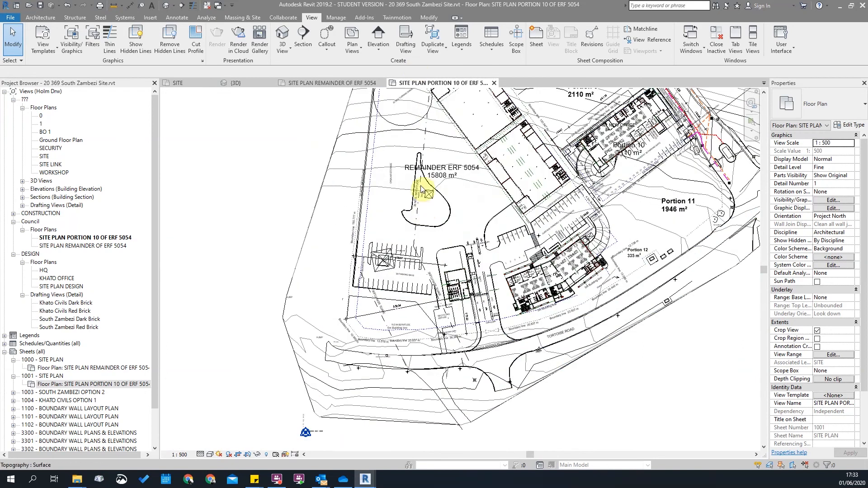
pyautogui.scroll(-3, 387, 188)
pyautogui.scroll(2, 438, 340)
pyautogui.scroll(2, 400, 270)
pyautogui.scroll(2, 401, 269)
pyautogui.scroll(-4, 401, 269)
pyautogui.scroll(1, 394, 303)
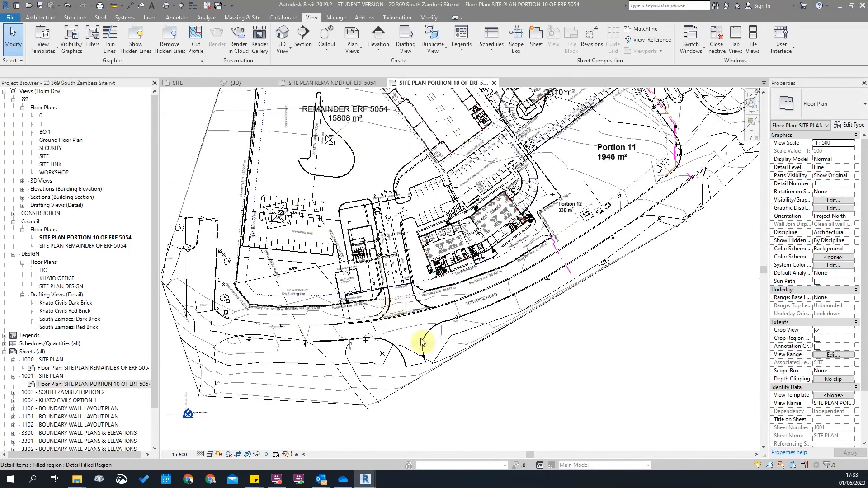
pyautogui.scroll(-1, 433, 306)
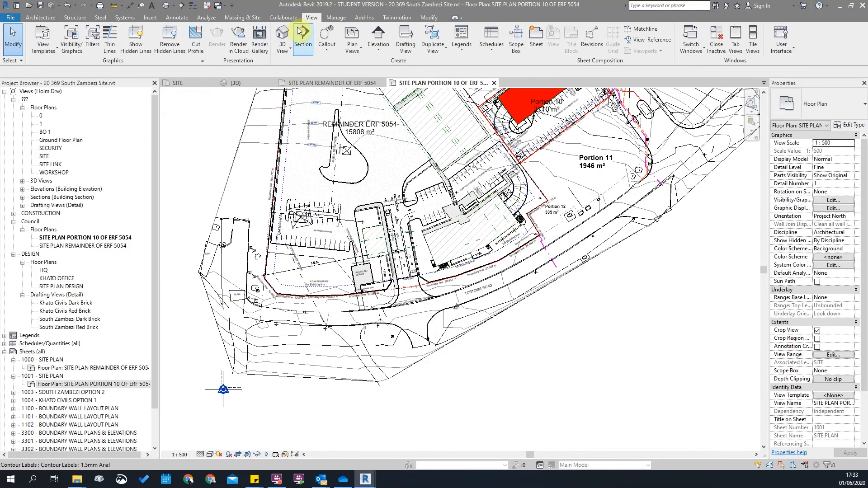
# Step: Try other visual styles on the Portion 10 site plan view
pyautogui.click(241, 18)
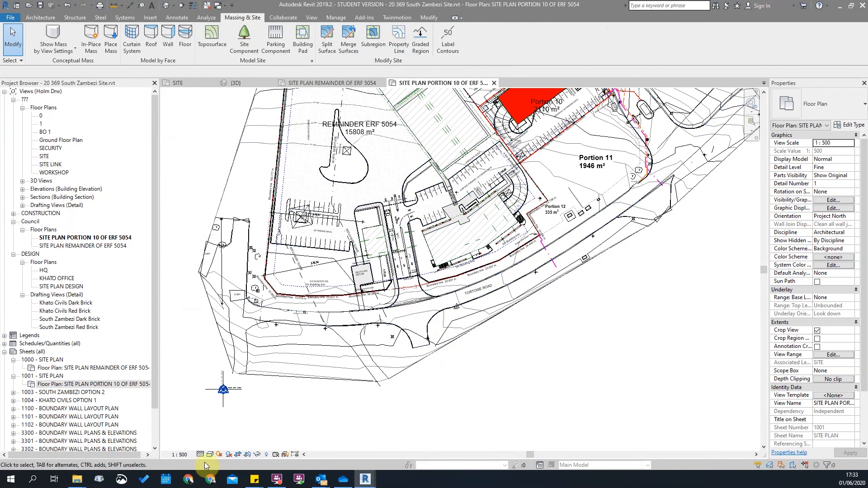
pyautogui.click(225, 418)
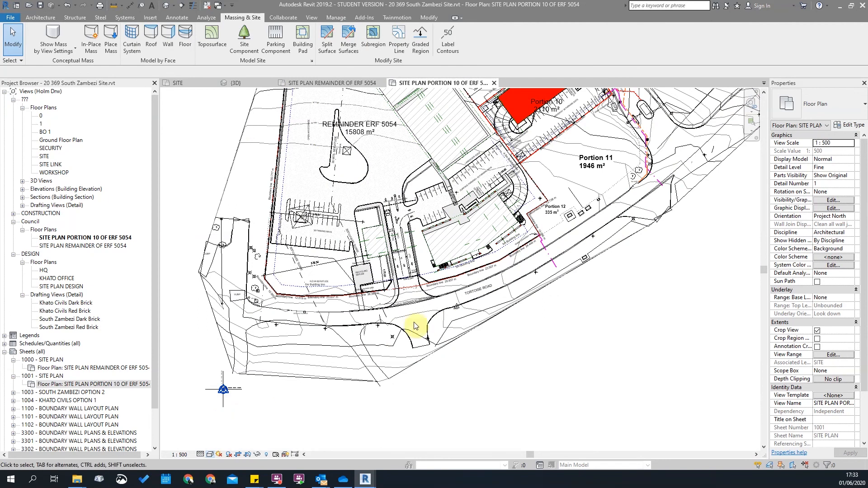
pyautogui.click(210, 455)
pyautogui.click(231, 427)
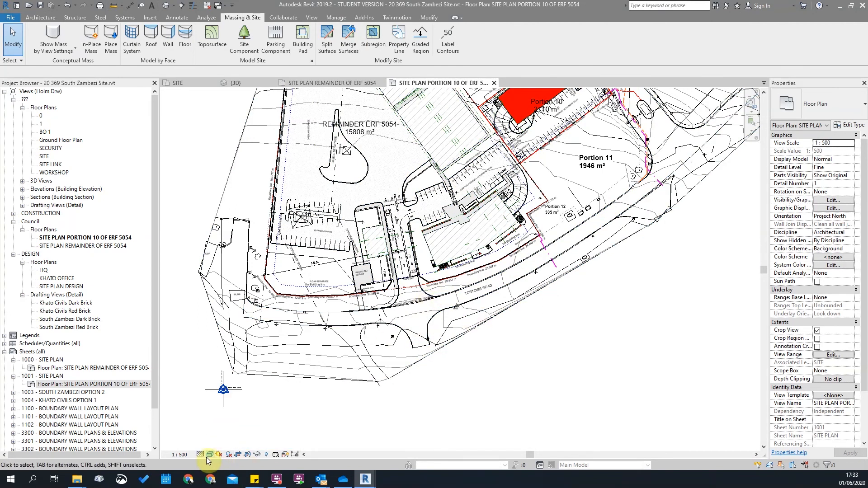
pyautogui.click(231, 408)
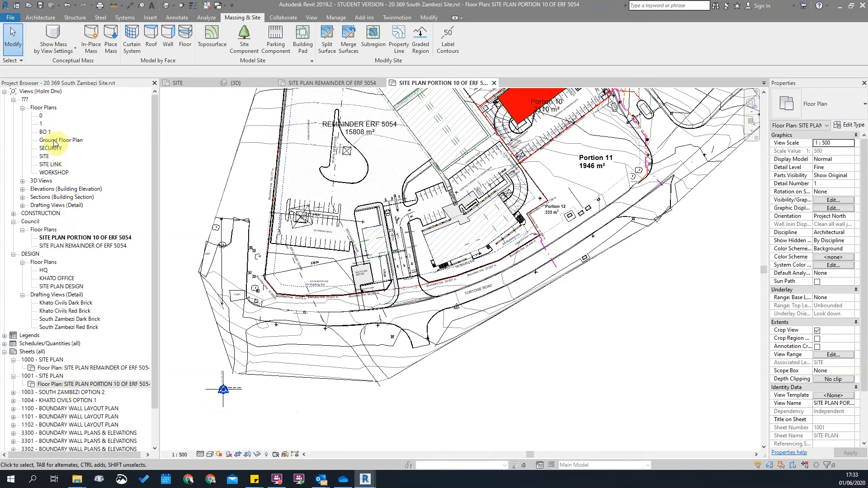
# Step: Open the SITE floor plan and switch its visual style so the surfaces show in material colours
pyautogui.click(44, 156)
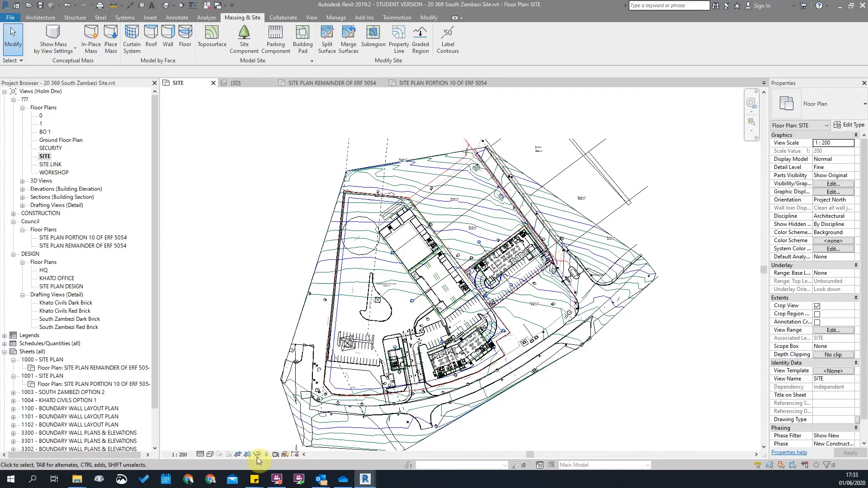
pyautogui.click(211, 454)
pyautogui.click(219, 427)
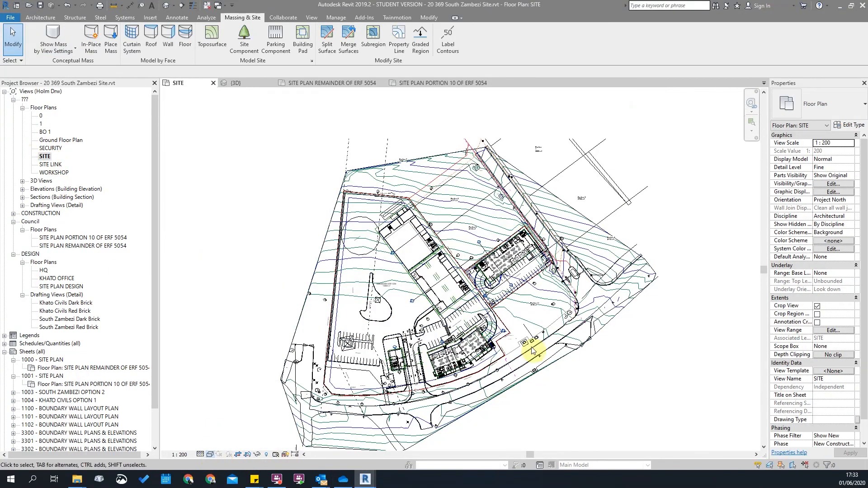
pyautogui.scroll(5, 368, 407)
pyautogui.moveTo(368, 407)
pyautogui.mouseDown(button='middle')
pyautogui.moveTo(513, 204)
pyautogui.moveTo(530, 141)
pyautogui.mouseUp(button='middle')
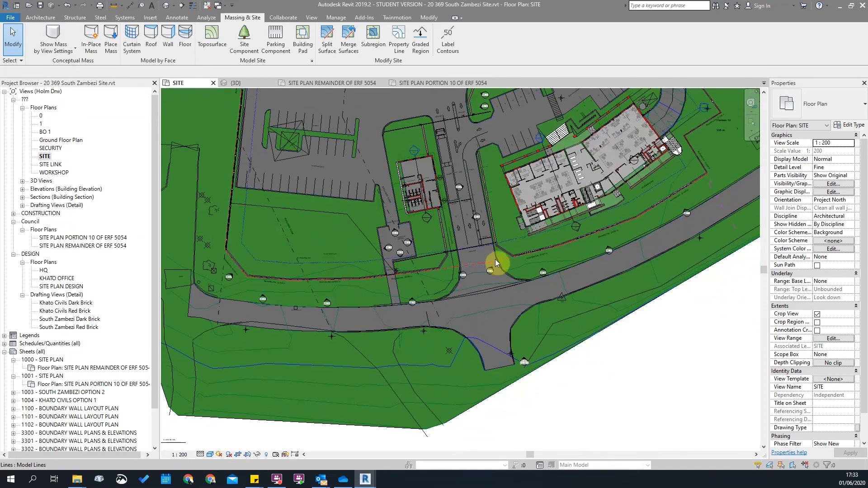
# Step: Select the Site - Tarmac subregion of roads and parking to check its extent and material, and deselect it
pyautogui.click(503, 315)
pyautogui.scroll(-2, 503, 315)
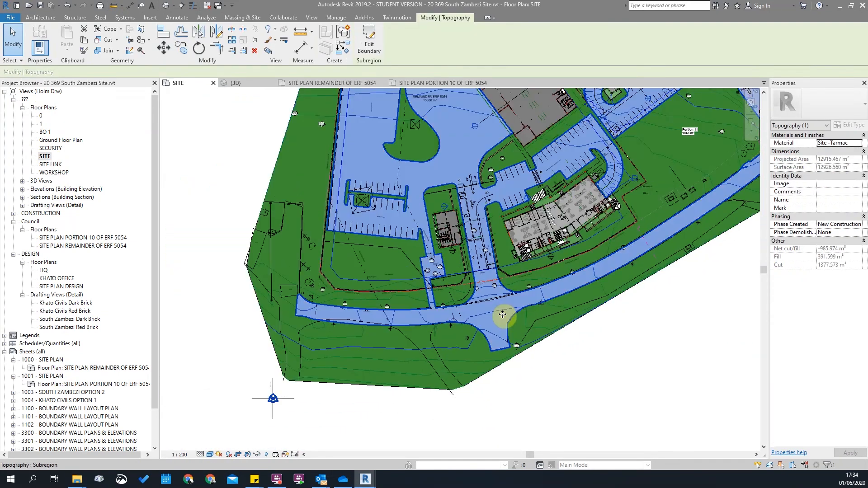
pyautogui.scroll(4, 534, 153)
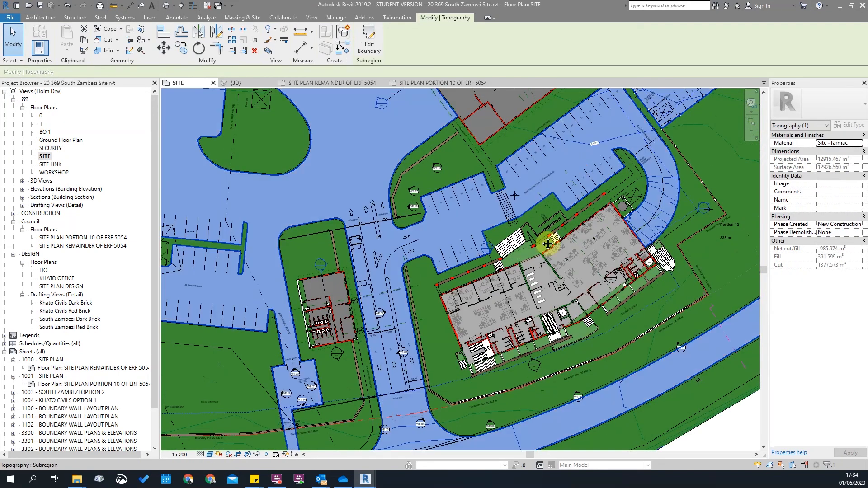
pyautogui.scroll(-2, 524, 248)
pyautogui.press('Escape')
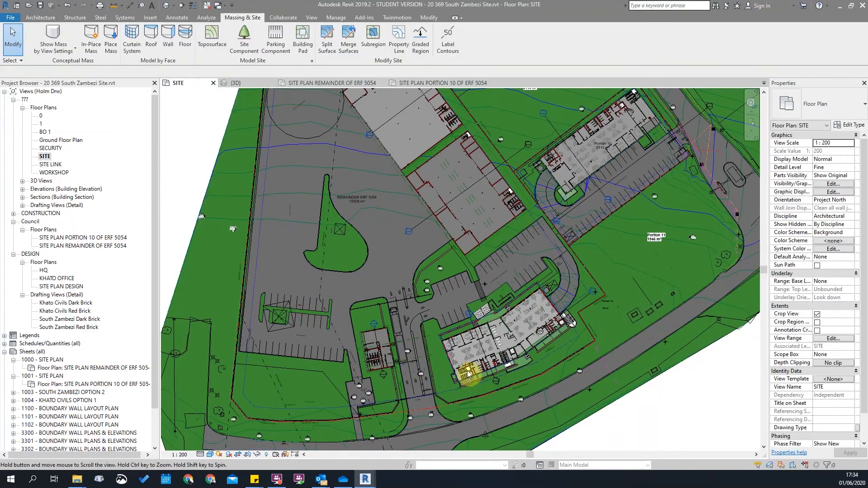
# Step: Examine the building pads under the security building, the offices and the workshops on the SITE plan
pyautogui.moveTo(465, 376); pyautogui.dragTo(438, 342, button='middle')
pyautogui.scroll(5, 459, 330)
pyautogui.scroll(-4, 597, 248)
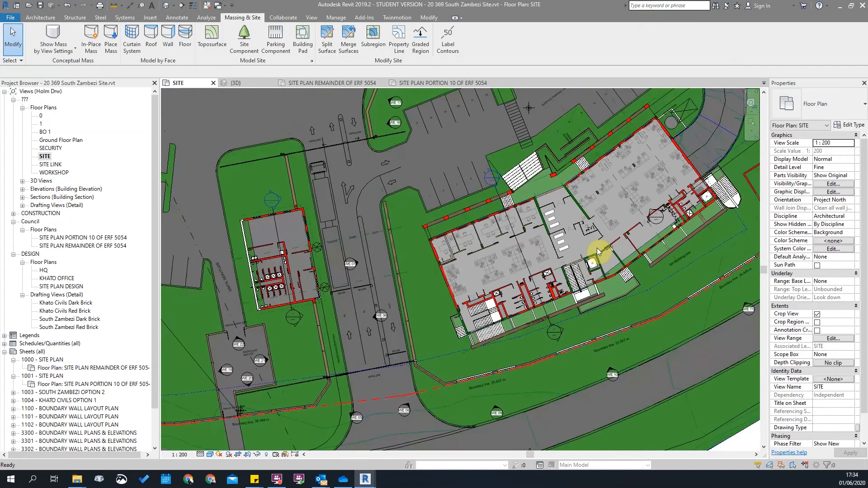
pyautogui.scroll(2, 425, 251)
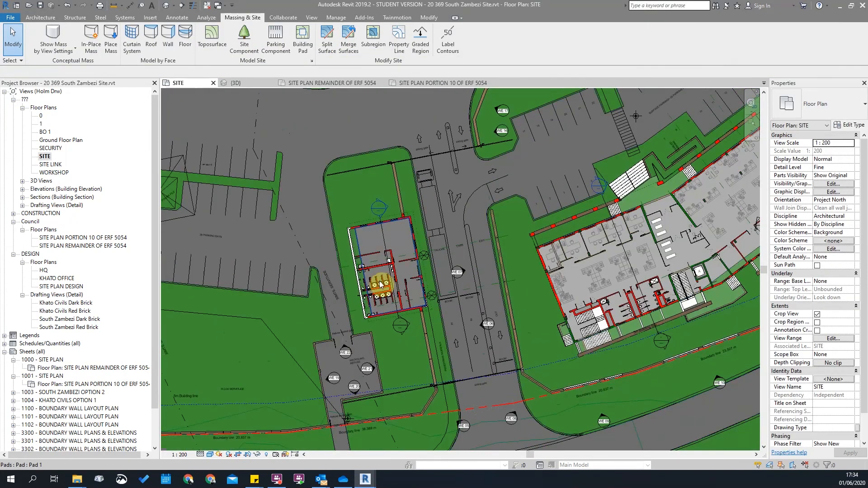
pyautogui.scroll(-3, 380, 284)
pyautogui.moveTo(544, 240); pyautogui.dragTo(526, 334, button='middle')
pyautogui.moveTo(363, 261); pyautogui.dragTo(368, 323, button='middle')
pyautogui.scroll(3, 582, 188)
pyautogui.moveTo(583, 211); pyautogui.dragTo(537, 213, button='middle')
pyautogui.scroll(-3, 536, 212)
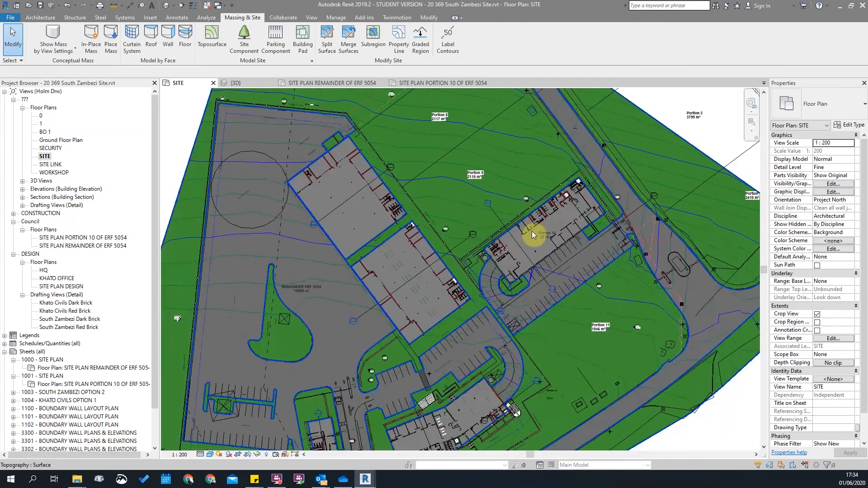
# Step: Open HQ Section 1 from its marker on the SITE plan and examine the boundary wall levels beside the sloping ground
pyautogui.scroll(3, 516, 201)
pyautogui.doubleClick(462, 195)
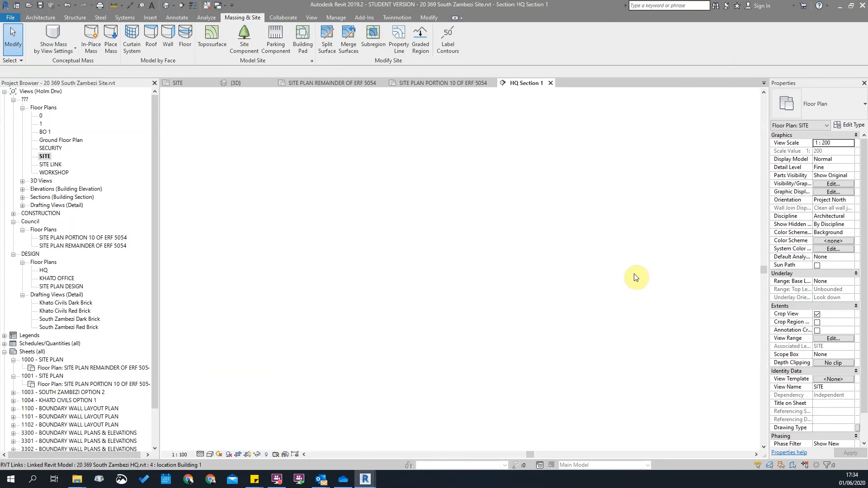
pyautogui.scroll(8, 259, 362)
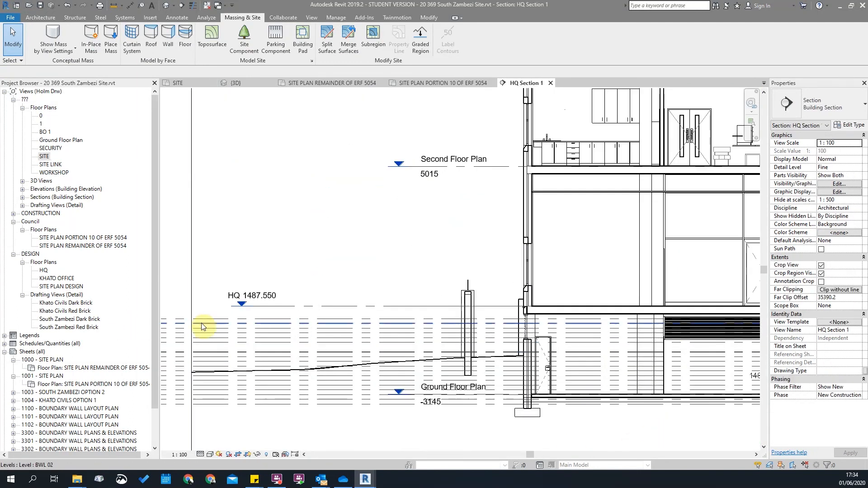
pyautogui.scroll(-5, 356, 297)
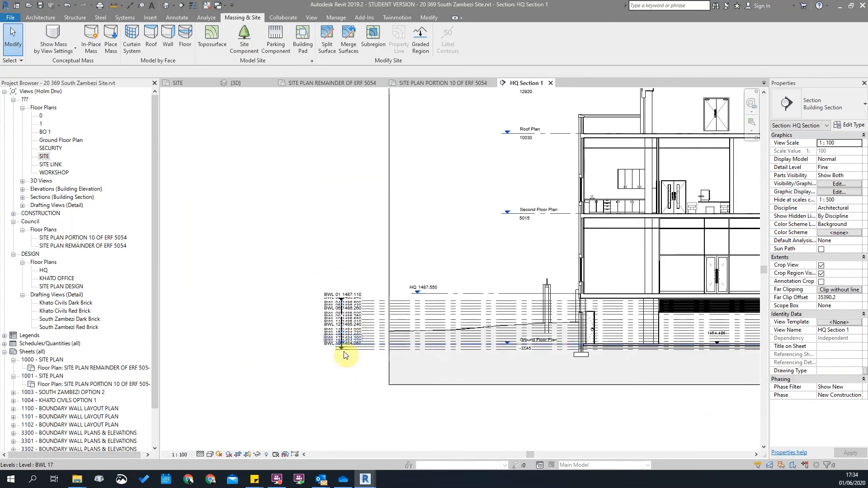
pyautogui.scroll(3, 355, 334)
pyautogui.moveTo(360, 286); pyautogui.dragTo(239, 300, button='middle')
pyautogui.scroll(3, 297, 286)
pyautogui.scroll(-4, 280, 258)
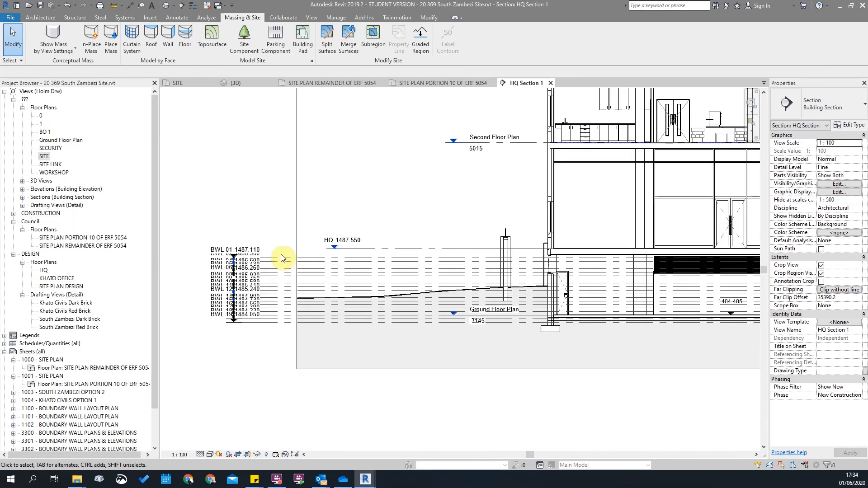
# Step: Examine in HQ Section 1 how the building pad cuts the ground under the basement floor, and view the whole section
pyautogui.scroll(2, 601, 373)
pyautogui.scroll(2, 392, 333)
pyautogui.scroll(3, 392, 333)
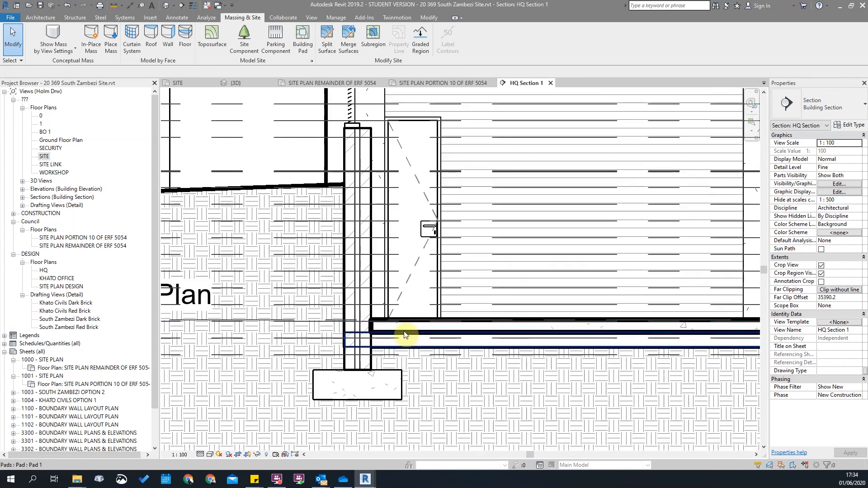
pyautogui.scroll(-5, 379, 334)
pyautogui.scroll(-3, 564, 194)
pyautogui.scroll(2, 527, 276)
pyautogui.scroll(-2, 505, 269)
pyautogui.scroll(2, 491, 193)
pyautogui.scroll(-3, 490, 192)
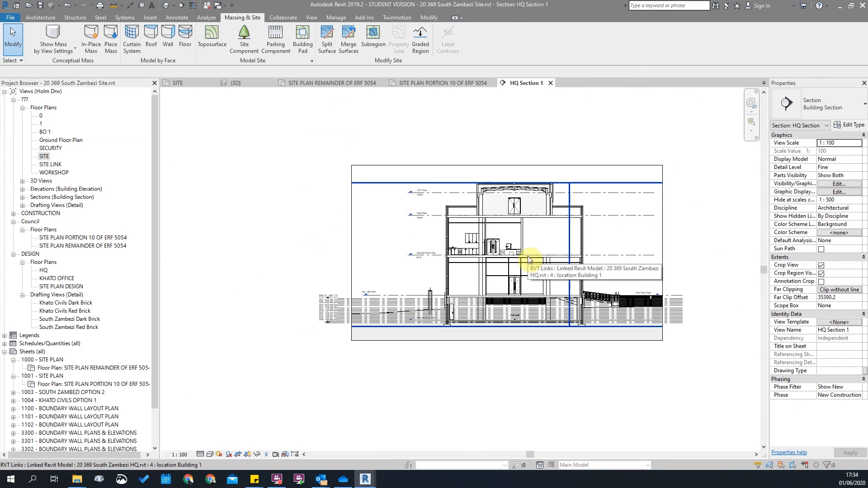
pyautogui.scroll(-2, 298, 160)
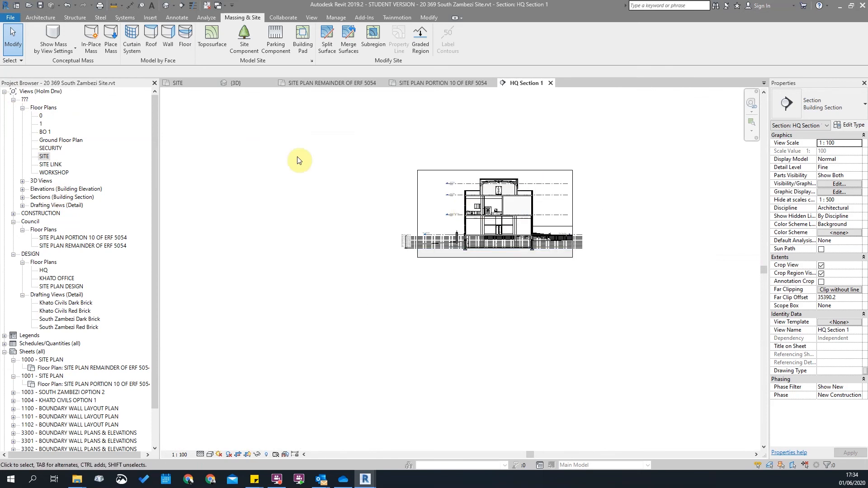
# Step: Return to the {3D} view and examine the whole site with its topography, roads and linked buildings
pyautogui.click(261, 85)
pyautogui.scroll(-3, 362, 280)
pyautogui.scroll(3, 552, 300)
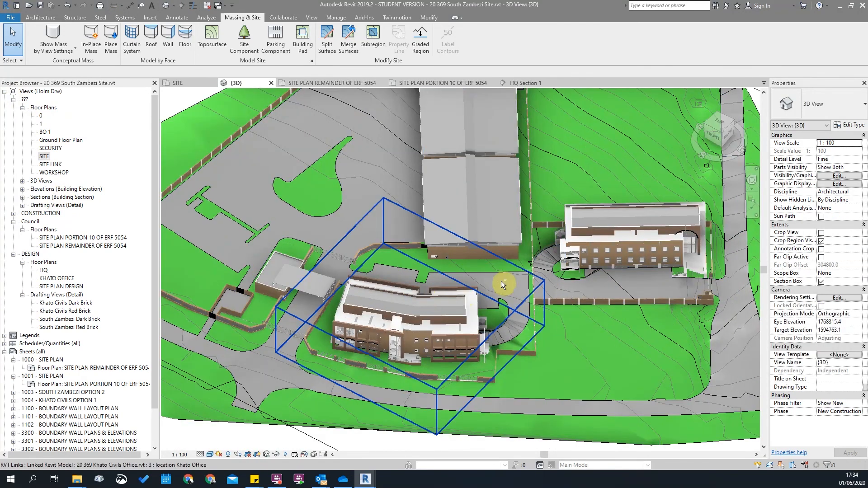
pyautogui.scroll(-2, 489, 240)
pyautogui.scroll(-2, 307, 252)
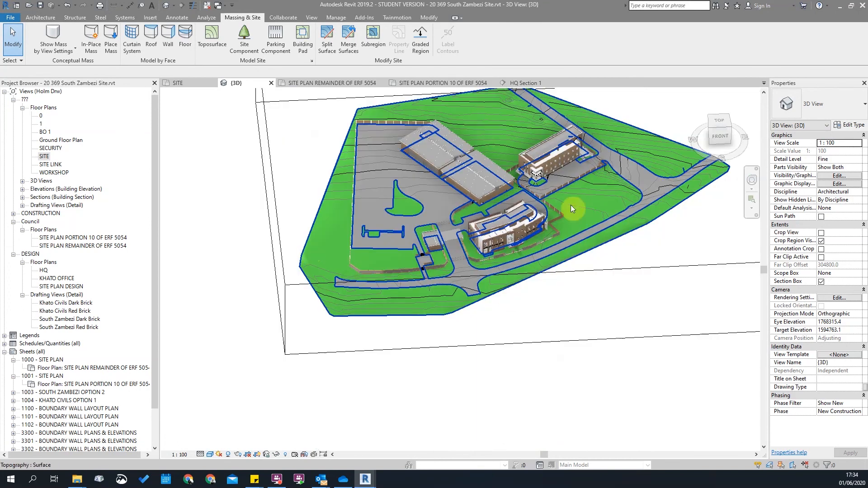
pyautogui.scroll(3, 570, 205)
pyautogui.scroll(2, 595, 313)
pyautogui.scroll(-5, 601, 333)
pyautogui.keyDown('shift'); pyautogui.moveTo(463, 228); pyautogui.dragTo(505, 310, button='middle'); pyautogui.keyUp('shift')
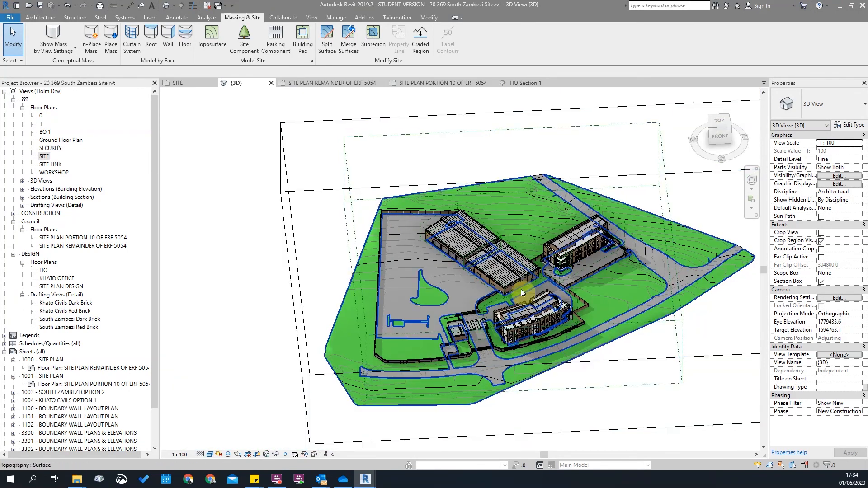
# Step: Examine the parking subregion, entrance stairs and boundary walls around the HQ building in the {3D} view
pyautogui.scroll(5, 589, 240)
pyautogui.scroll(4, 677, 230)
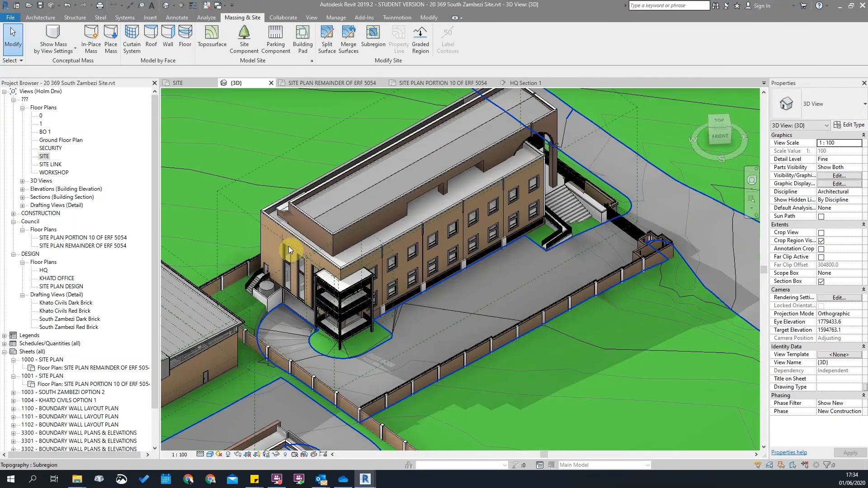
pyautogui.scroll(-5, 444, 211)
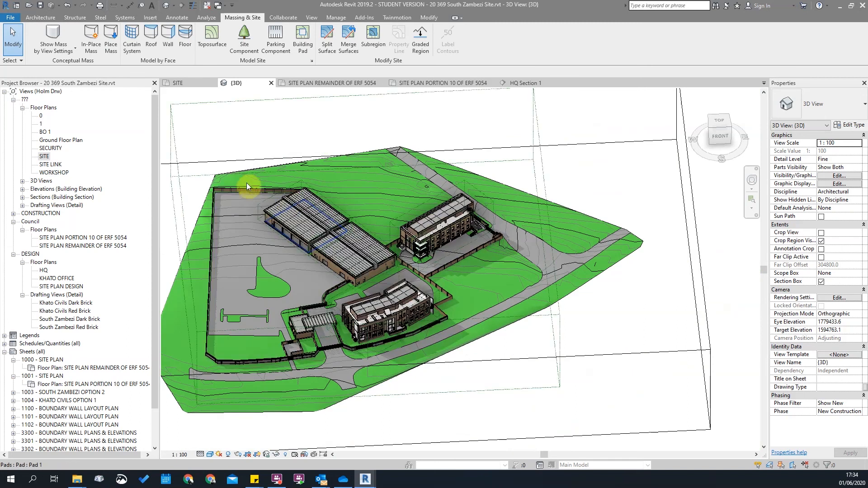
pyautogui.scroll(3, 281, 221)
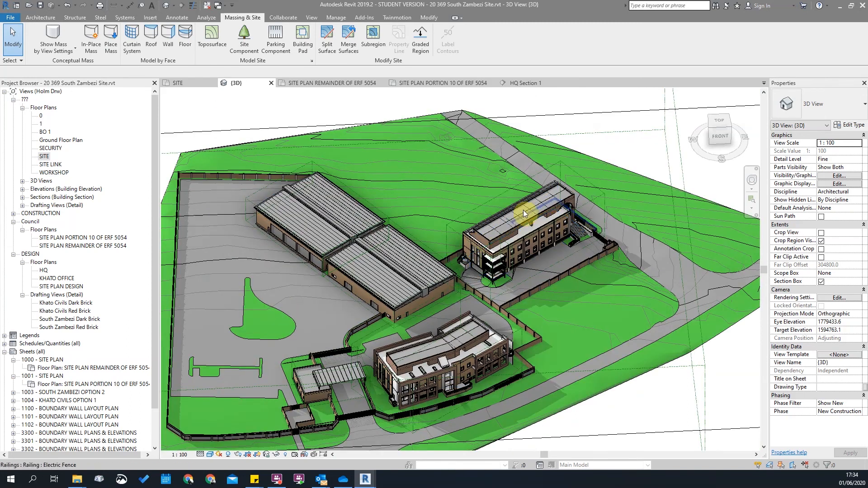
# Step: Select the linked HQ model in the {3D} view, deselect it, and examine the offices and security building beside it
pyautogui.click(520, 241)
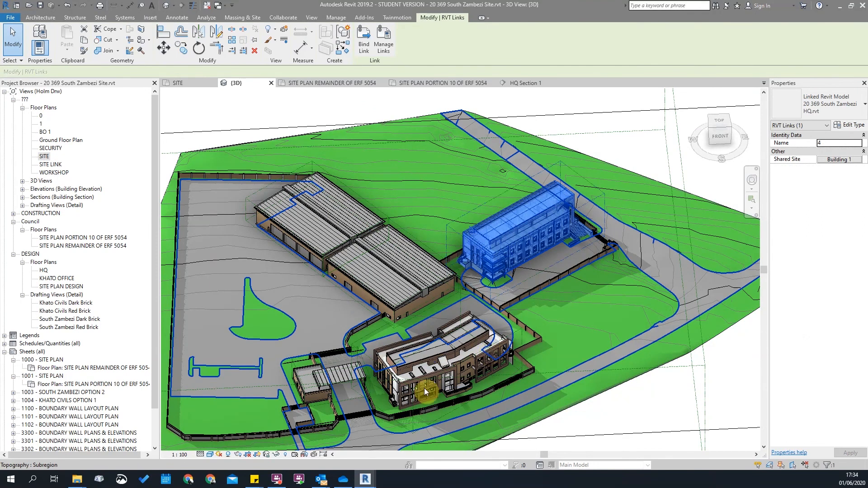
pyautogui.scroll(-4, 459, 337)
pyautogui.press('Escape')
pyautogui.scroll(1, 395, 401)
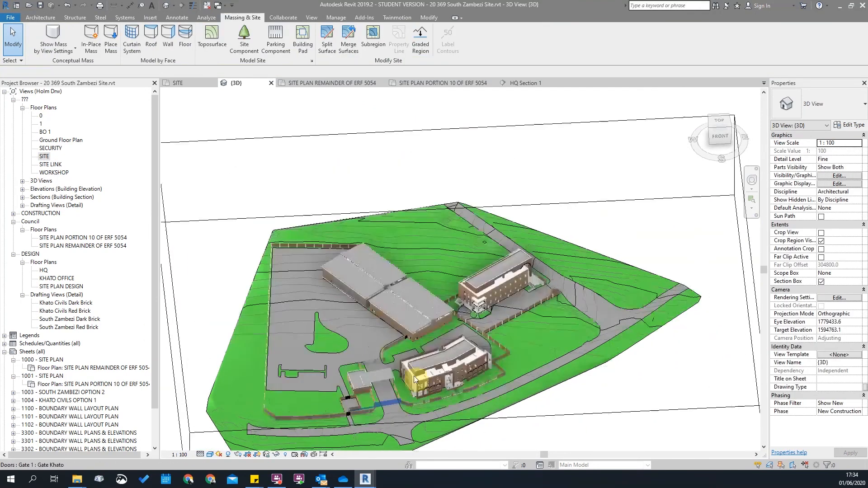
pyautogui.scroll(4, 376, 286)
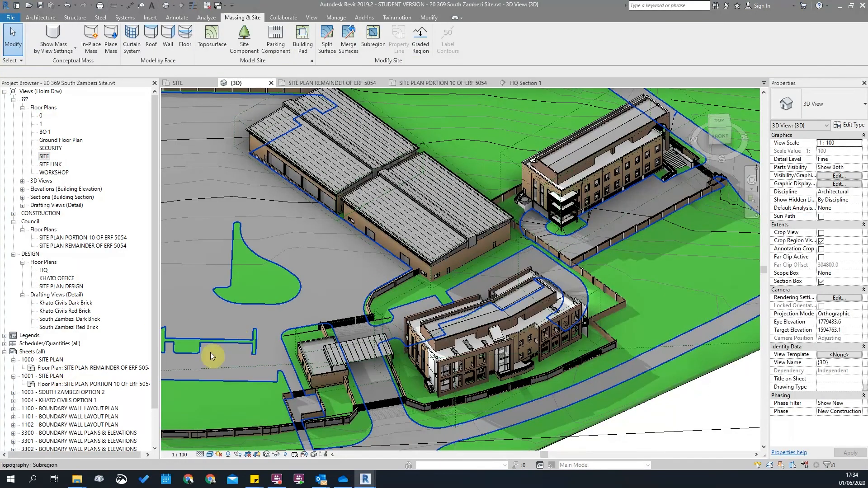
pyautogui.scroll(-3, 367, 312)
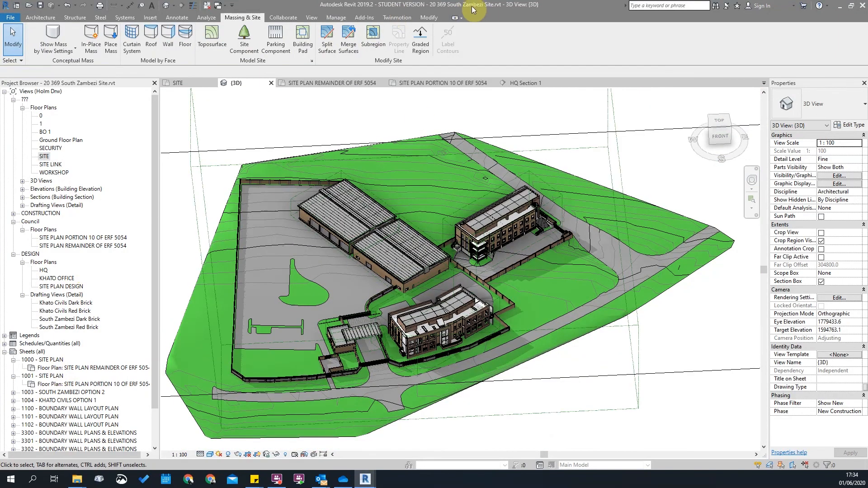
# Step: Open the SITE PLAN REMAINDER OF ERF 5054 floor plan, examine its building and boundary lines, and collapse the project's sheet list
pyautogui.click(63, 368)
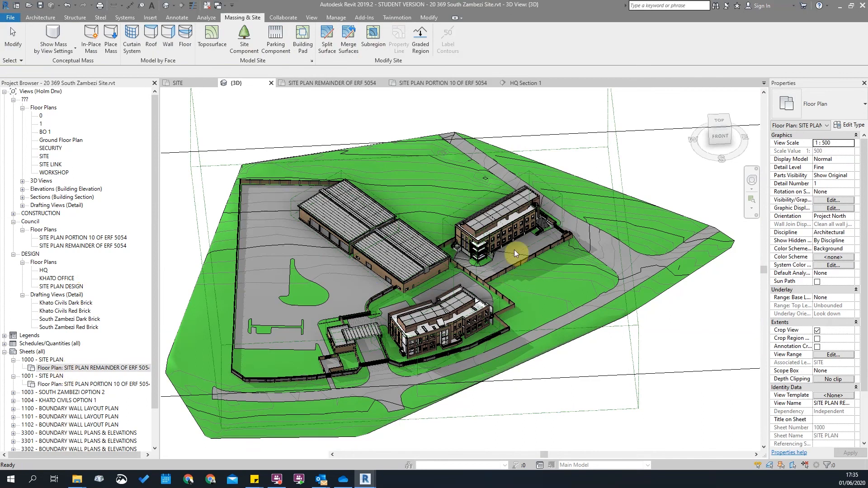
pyautogui.scroll(-5, 562, 267)
pyautogui.scroll(4, 561, 281)
pyautogui.scroll(-1, 561, 284)
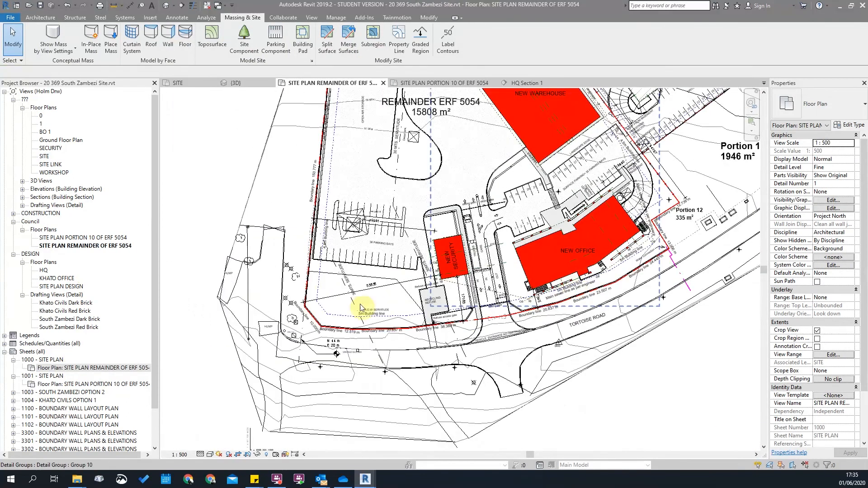
pyautogui.doubleClick(38, 352)
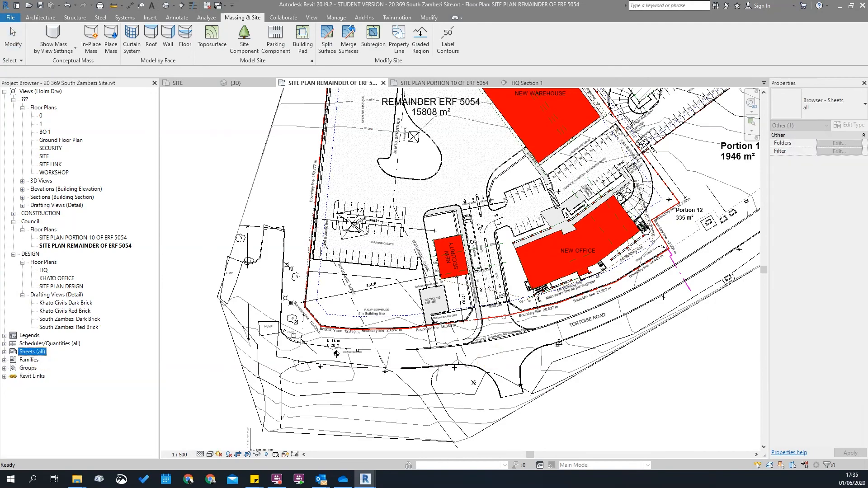